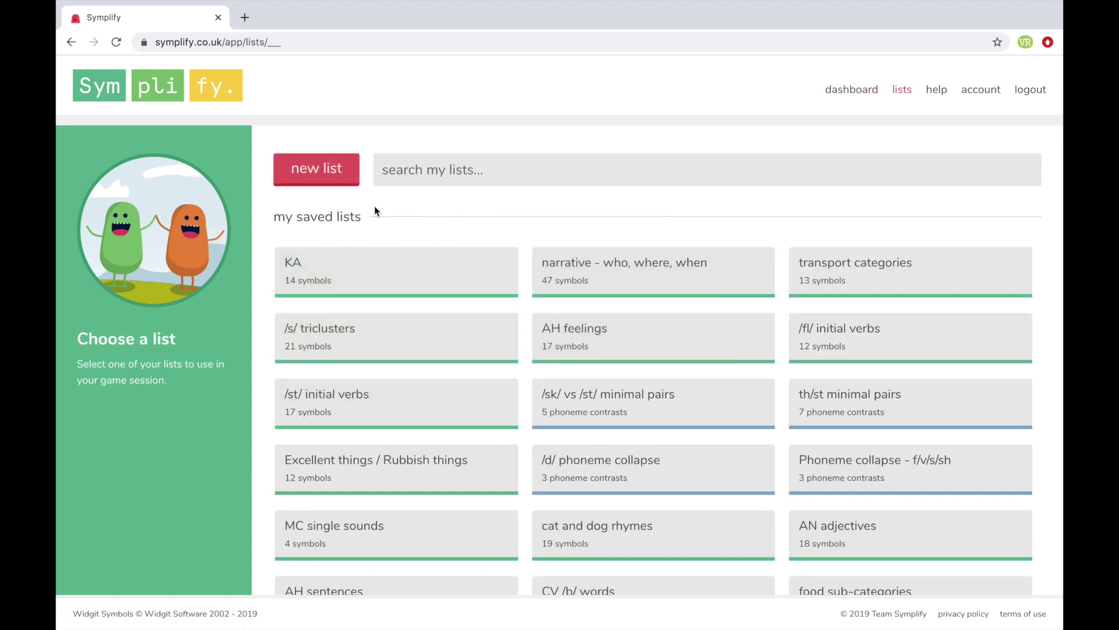
Step: Create a new regular list named "SD vocabulary"
{"action": "left_click", "coordinate": [308, 182]}
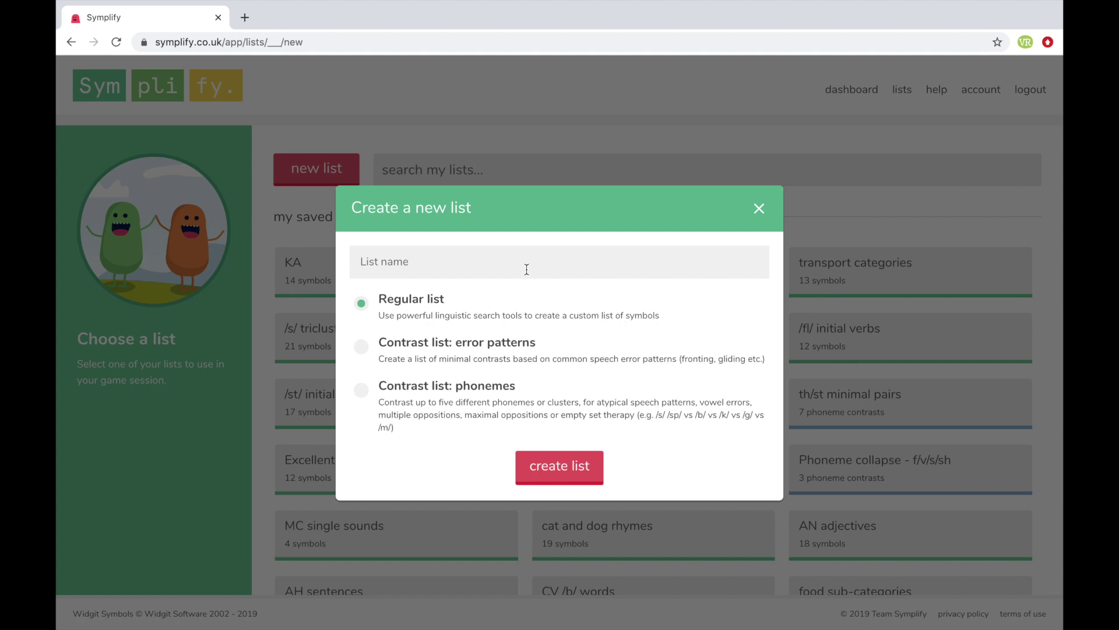
{"action": "type", "text": "SD"}
{"action": "type", "text": "vocabulary"}
{"action": "left_click", "coordinate": [551, 477]}
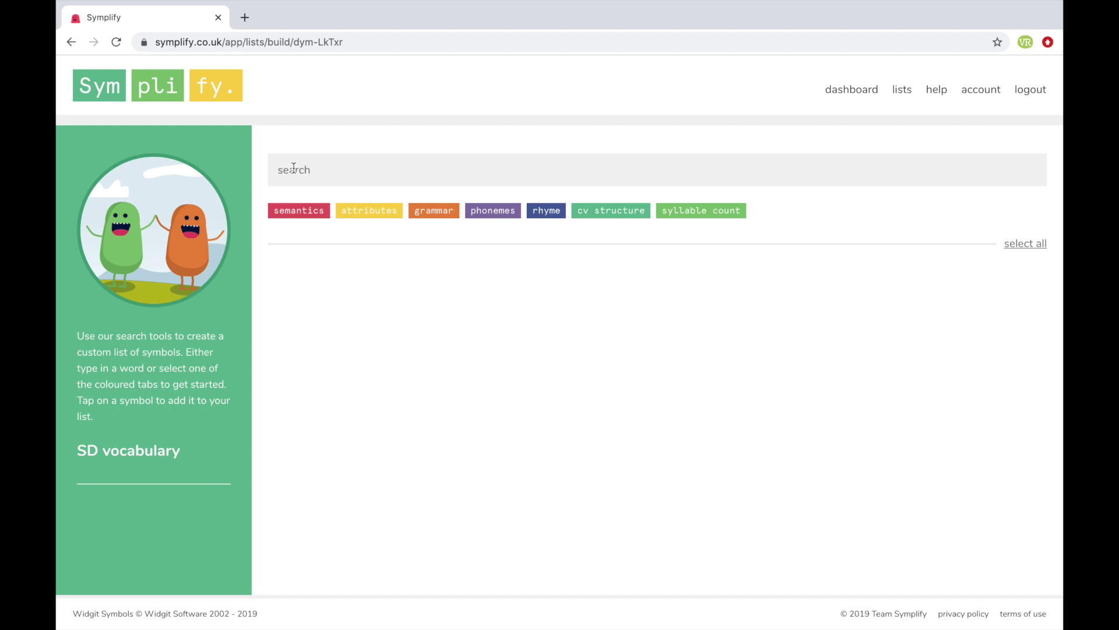
Step: Search the symbols for "cat" and add the sitting brown cat with the upright tail to the list
{"action": "left_click", "coordinate": [326, 168]}
{"action": "type", "text": "cat"}
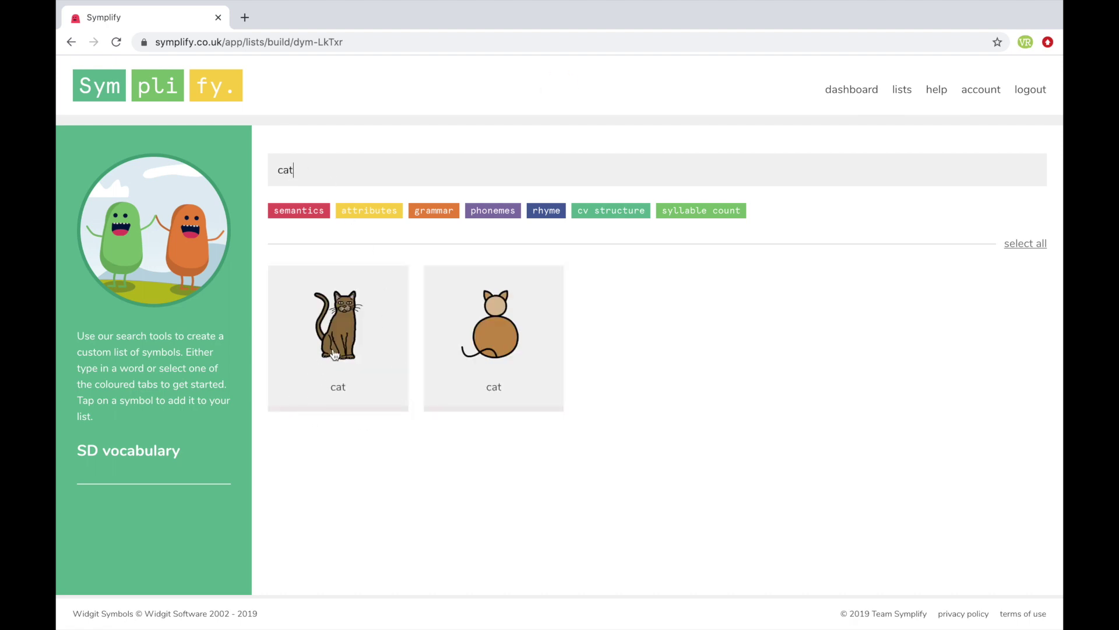
{"action": "left_click", "coordinate": [351, 320]}
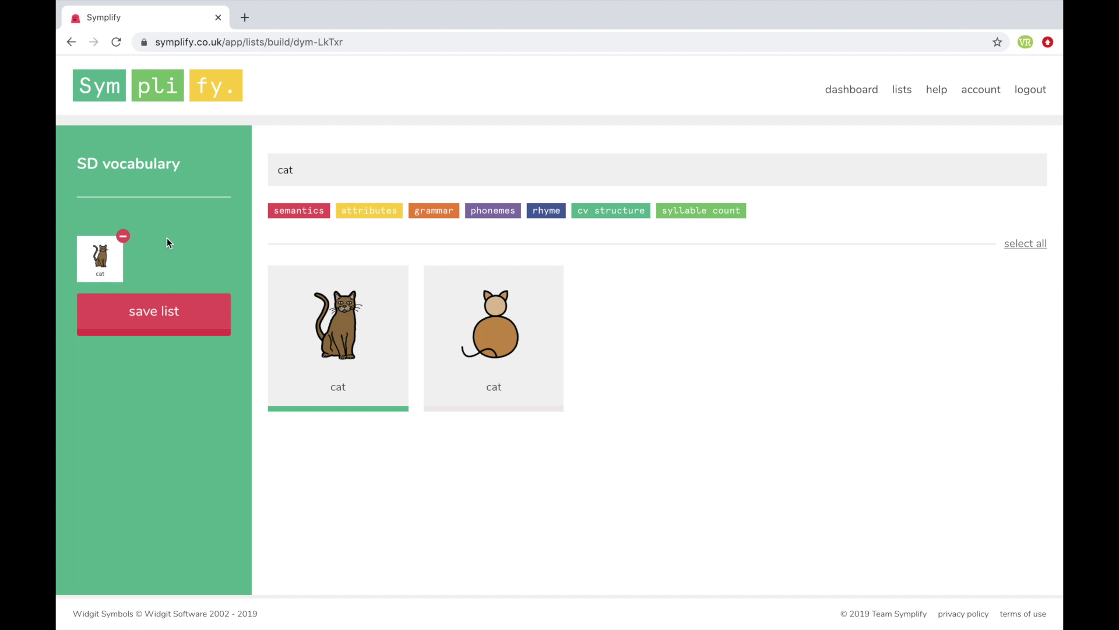
Step: Search for "dog" and "mouse", adding the beige dog with the blue collar and the animal mouse, and clear the search term
{"action": "double_click", "coordinate": [317, 169]}
{"action": "type", "text": "dog"}
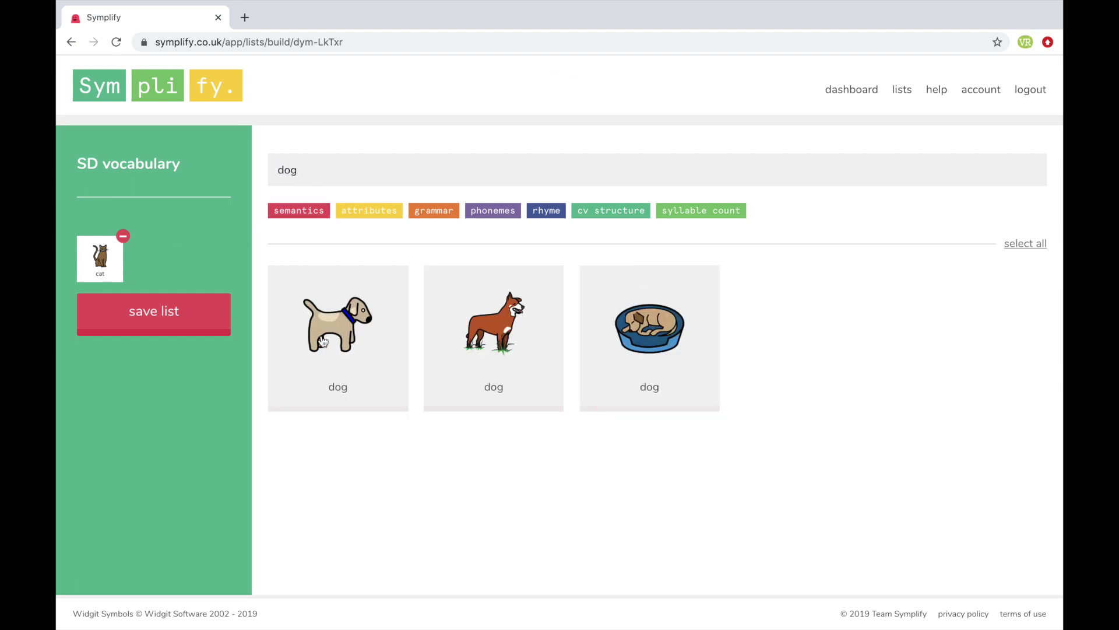
{"action": "left_click", "coordinate": [322, 317]}
{"action": "double_click", "coordinate": [320, 169]}
{"action": "type", "text": "mouse"}
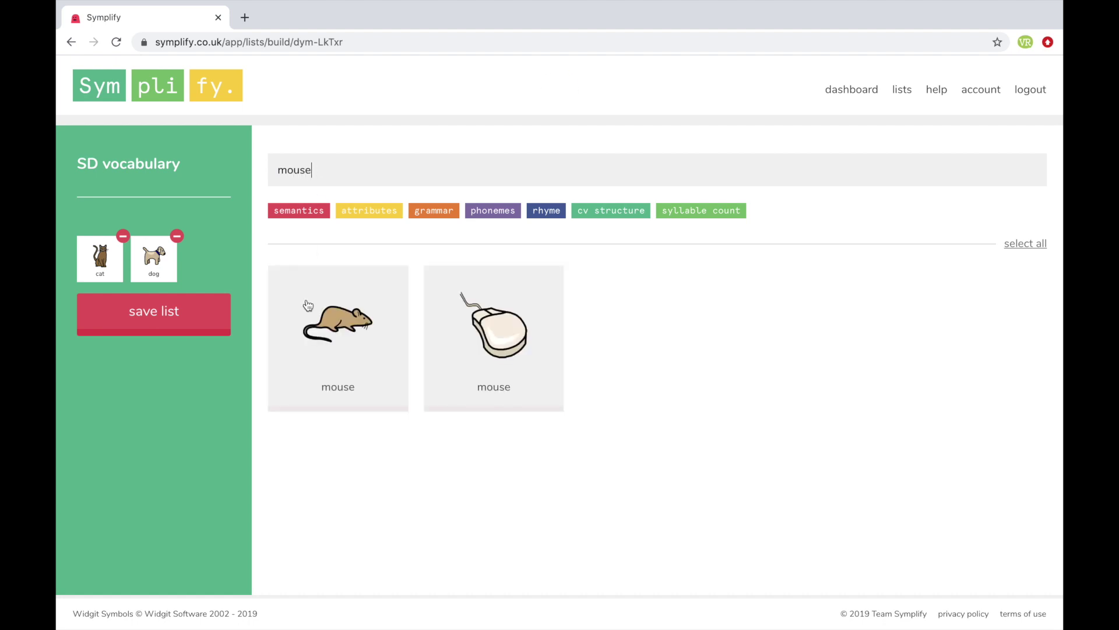
{"action": "left_click", "coordinate": [330, 347]}
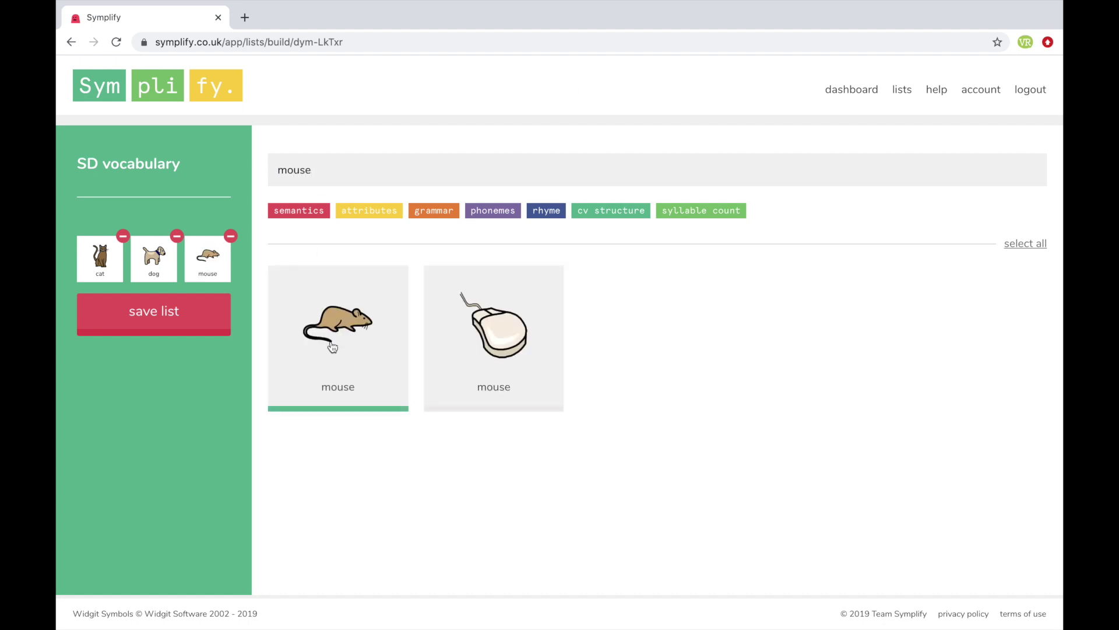
{"action": "double_click", "coordinate": [330, 165]}
{"action": "key", "text": "BackSpace"}
Step: Look up "food" among the semantic categories and filter the symbols by "foods"
{"action": "left_click", "coordinate": [292, 213]}
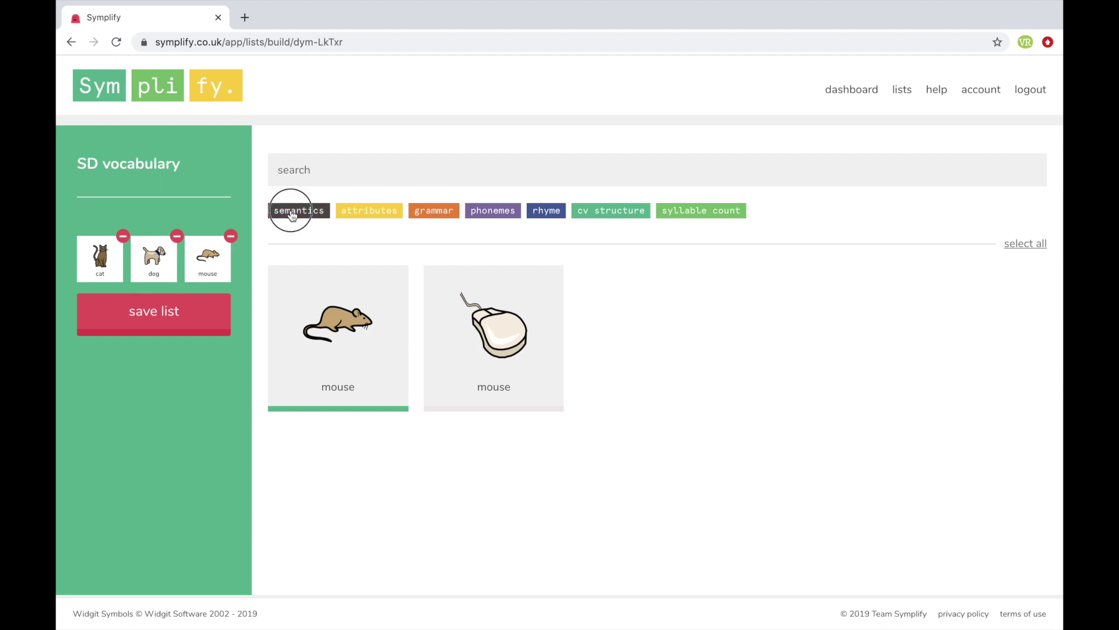
{"action": "scroll", "coordinate": [524, 387], "scroll_direction": "down", "scroll_amount": 20}
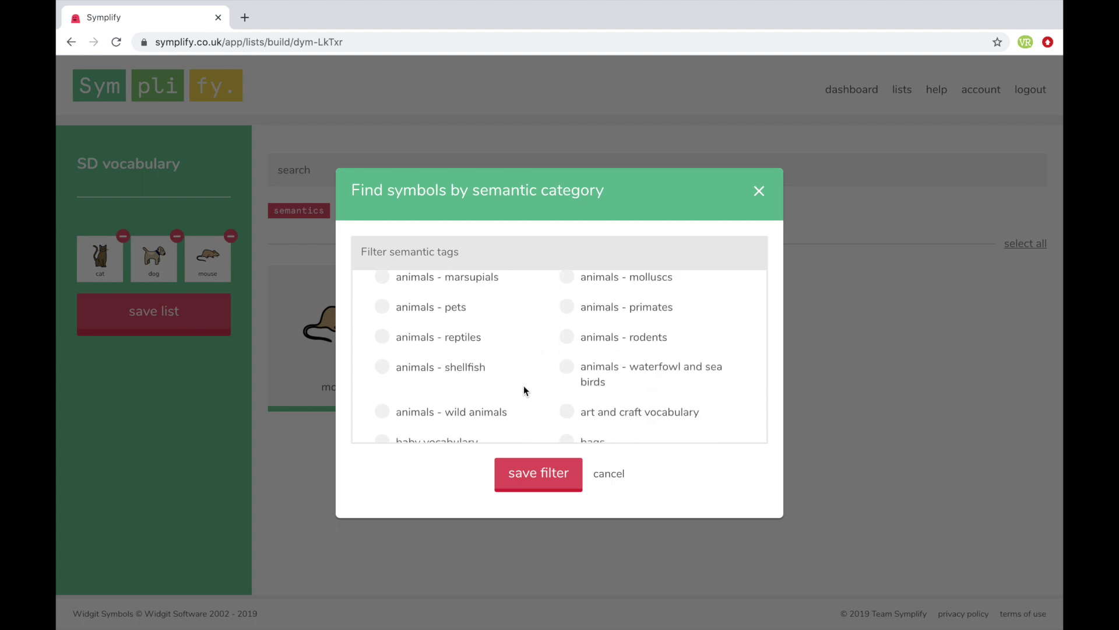
{"action": "scroll", "coordinate": [523, 386], "scroll_direction": "down", "scroll_amount": 20}
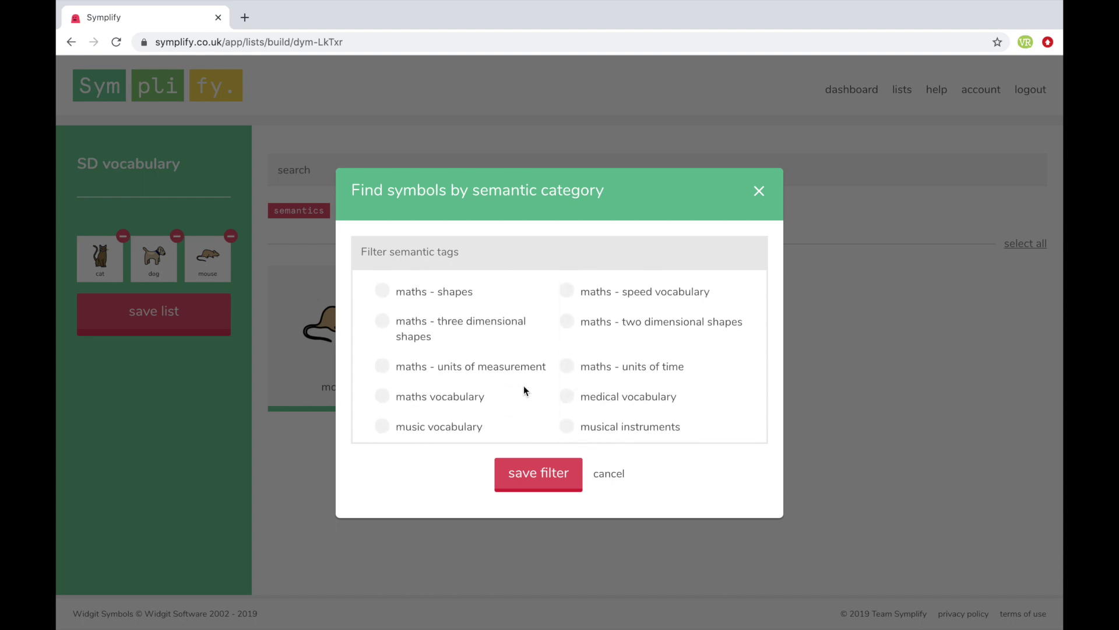
{"action": "scroll", "coordinate": [524, 386], "scroll_direction": "down", "scroll_amount": 15}
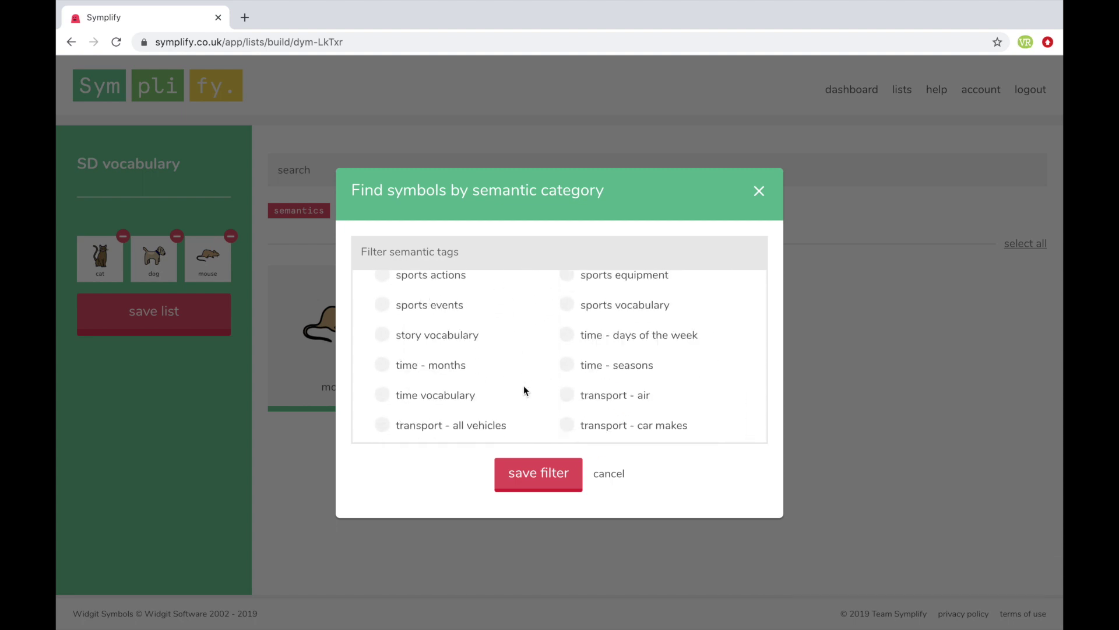
{"action": "scroll", "coordinate": [524, 363], "scroll_direction": "up", "scroll_amount": 20}
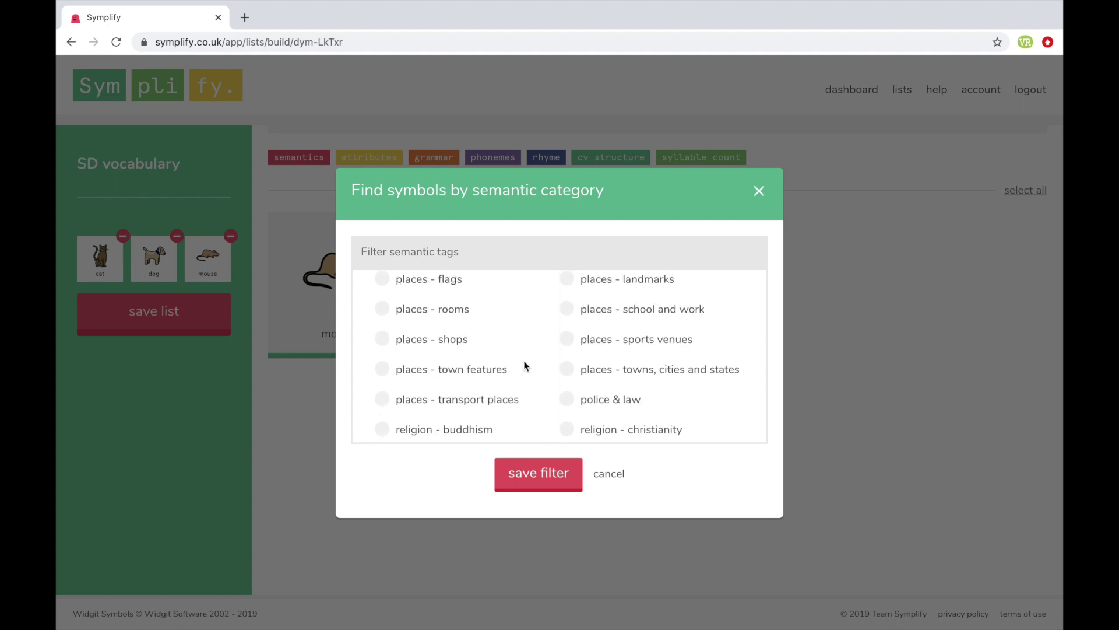
{"action": "left_click", "coordinate": [390, 251]}
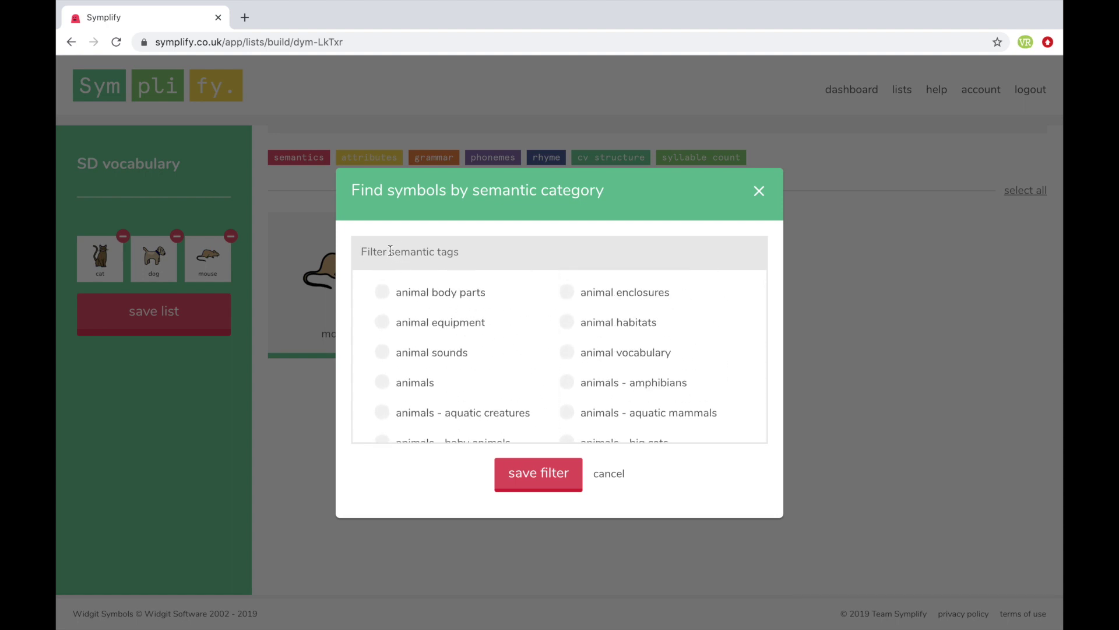
{"action": "type", "text": "food"}
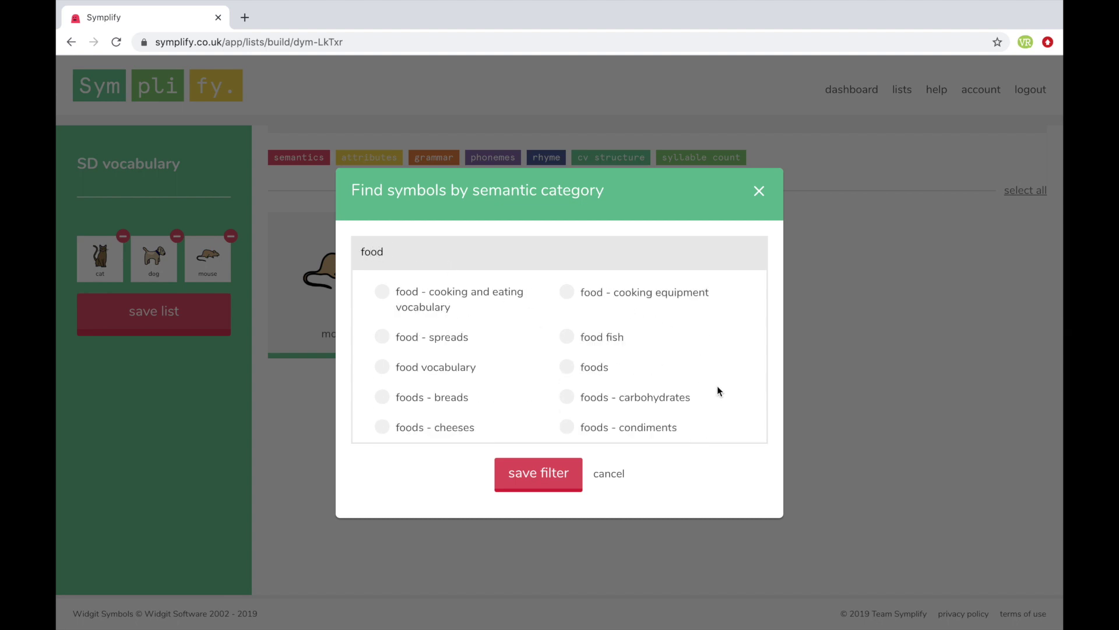
{"action": "scroll", "coordinate": [717, 387], "scroll_direction": "down", "scroll_amount": 1}
{"action": "scroll", "coordinate": [718, 388], "scroll_direction": "down", "scroll_amount": 4}
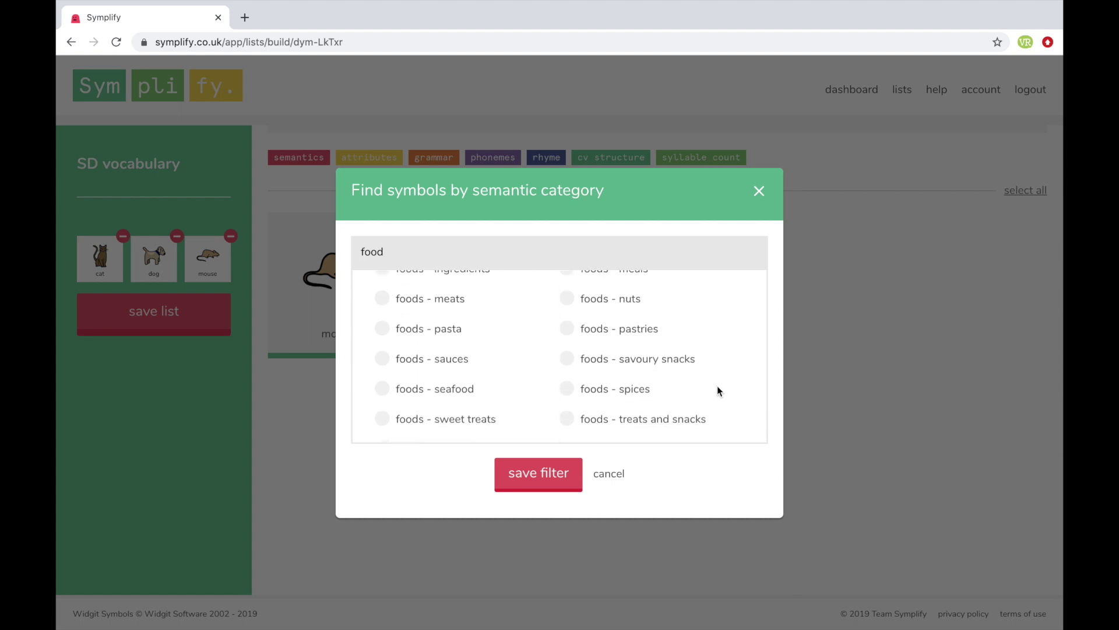
{"action": "scroll", "coordinate": [718, 386], "scroll_direction": "up", "scroll_amount": 10}
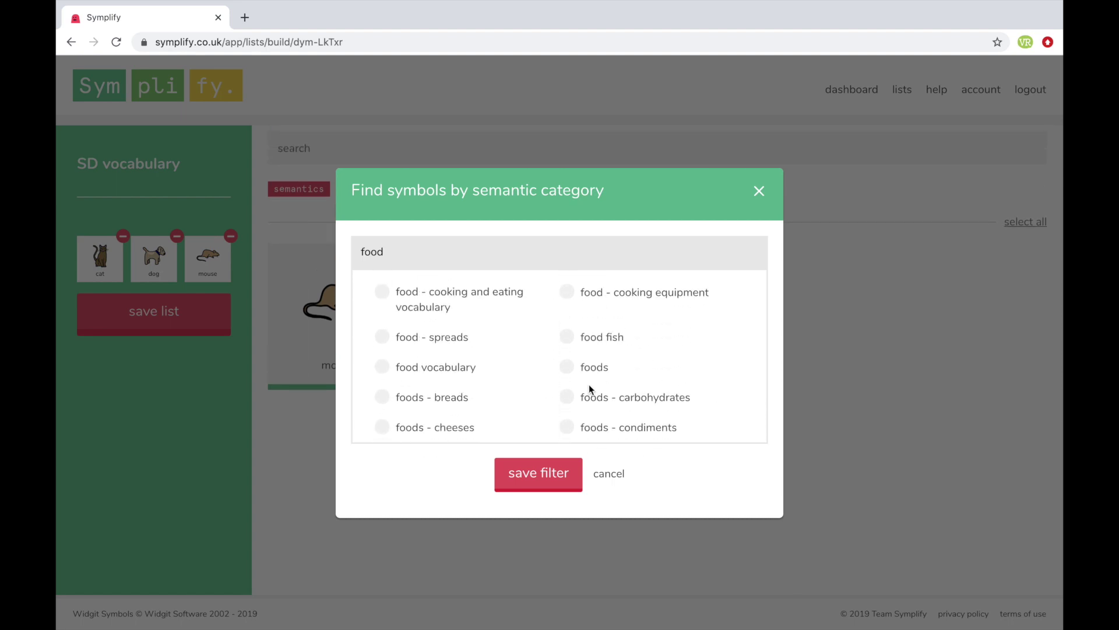
{"action": "left_click", "coordinate": [567, 366]}
{"action": "left_click", "coordinate": [532, 483]}
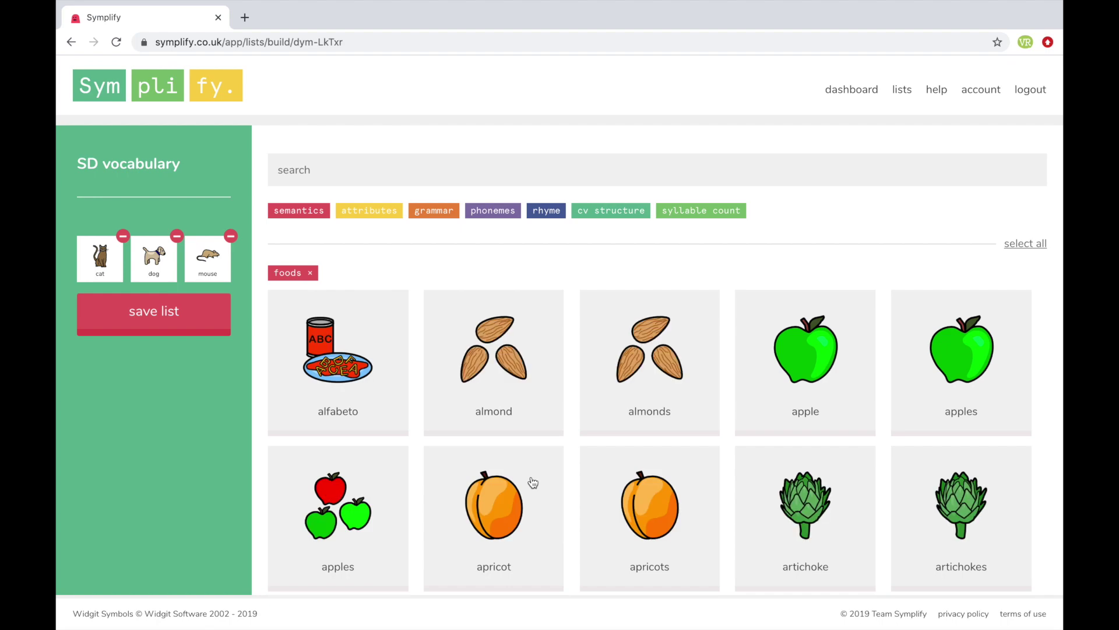
Step: Examine the food symbols and remove the "foods" filter
{"action": "scroll", "coordinate": [533, 483], "scroll_direction": "down", "scroll_amount": 12}
{"action": "scroll", "coordinate": [530, 481], "scroll_direction": "down", "scroll_amount": 8}
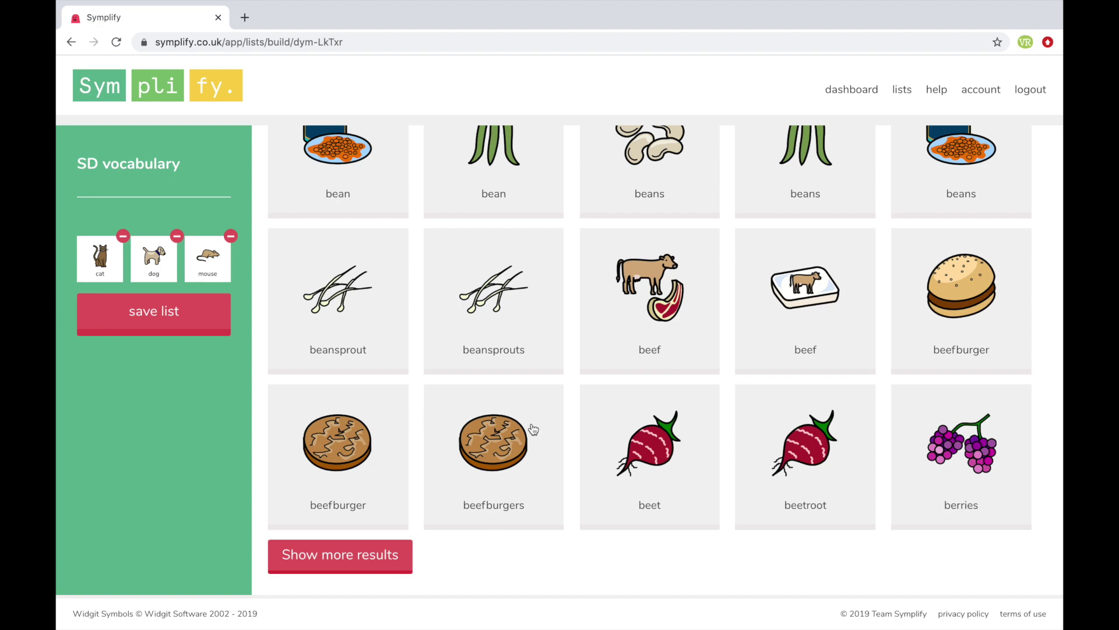
{"action": "scroll", "coordinate": [552, 390], "scroll_direction": "up", "scroll_amount": 20}
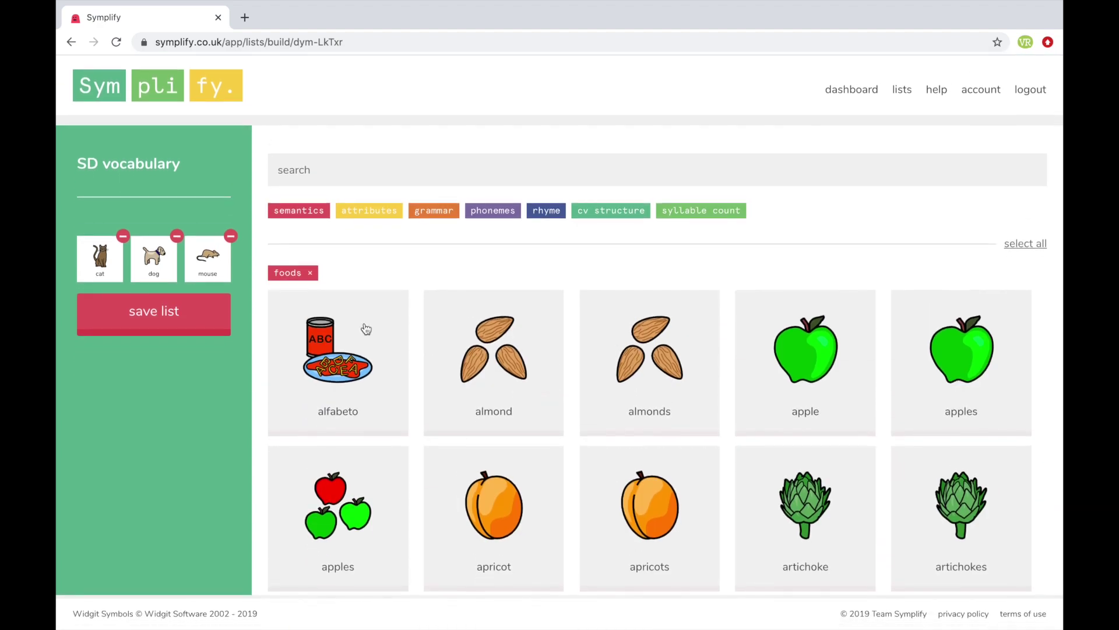
{"action": "left_click", "coordinate": [311, 273]}
Step: Filter the symbols by the semantic category "foods - cheeses", found with "food", and remove that filter after viewing the cheeses
{"action": "left_click", "coordinate": [298, 212]}
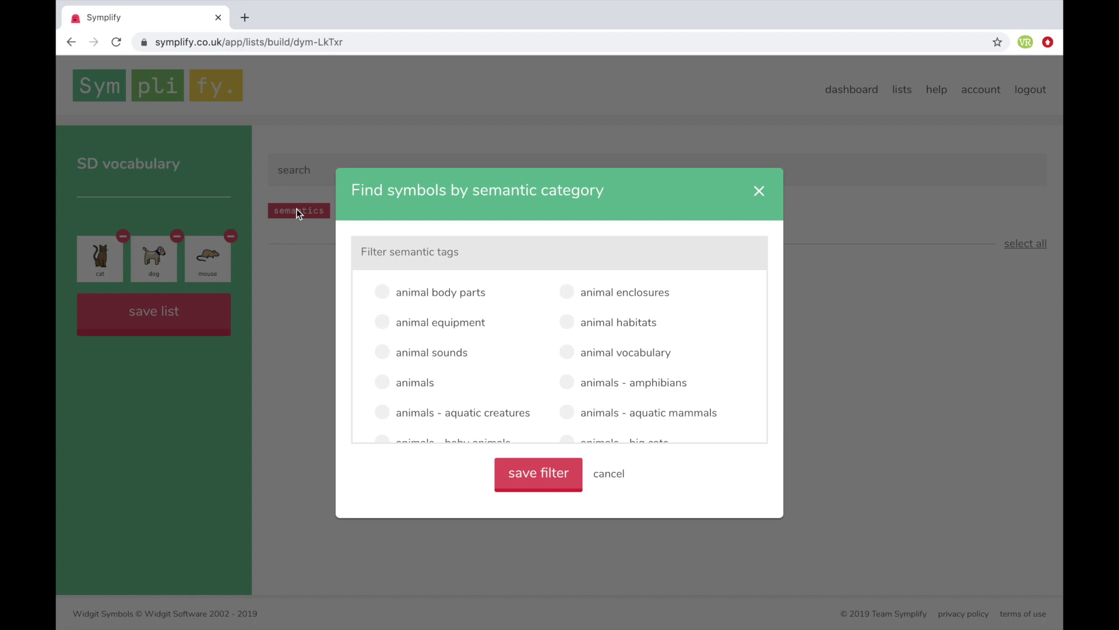
{"action": "type", "text": "food"}
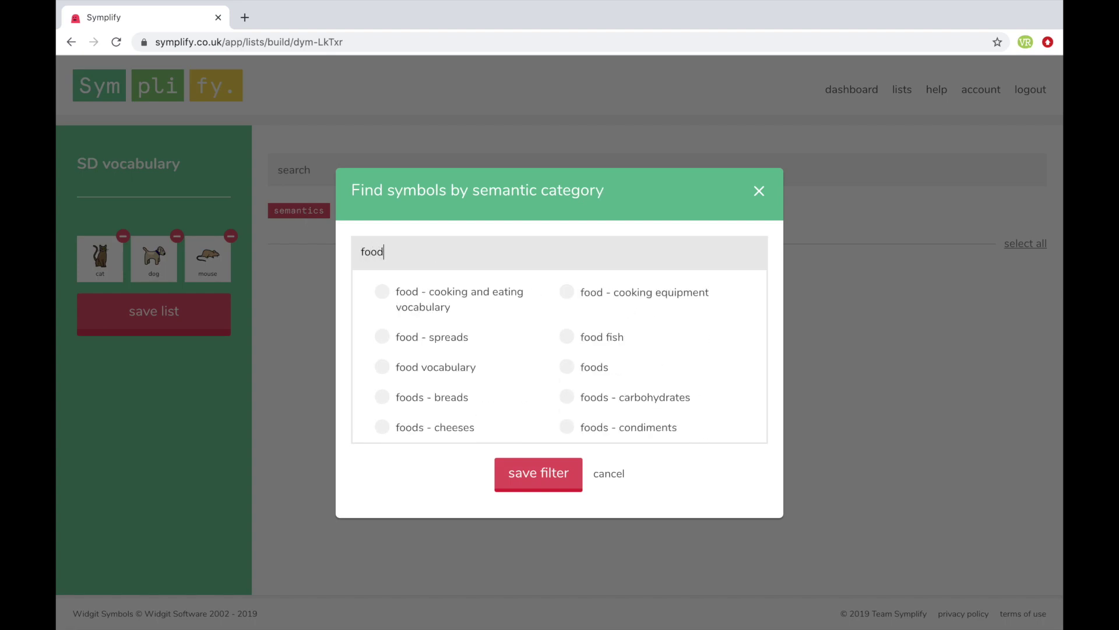
{"action": "scroll", "coordinate": [470, 400], "scroll_direction": "down", "scroll_amount": 1}
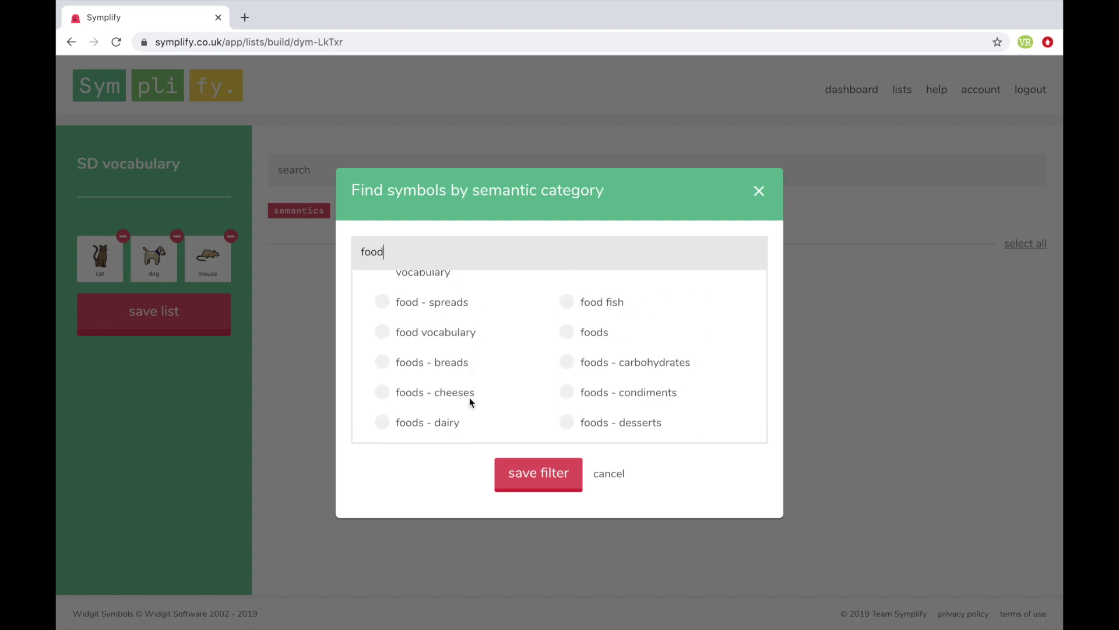
{"action": "left_click", "coordinate": [530, 471]}
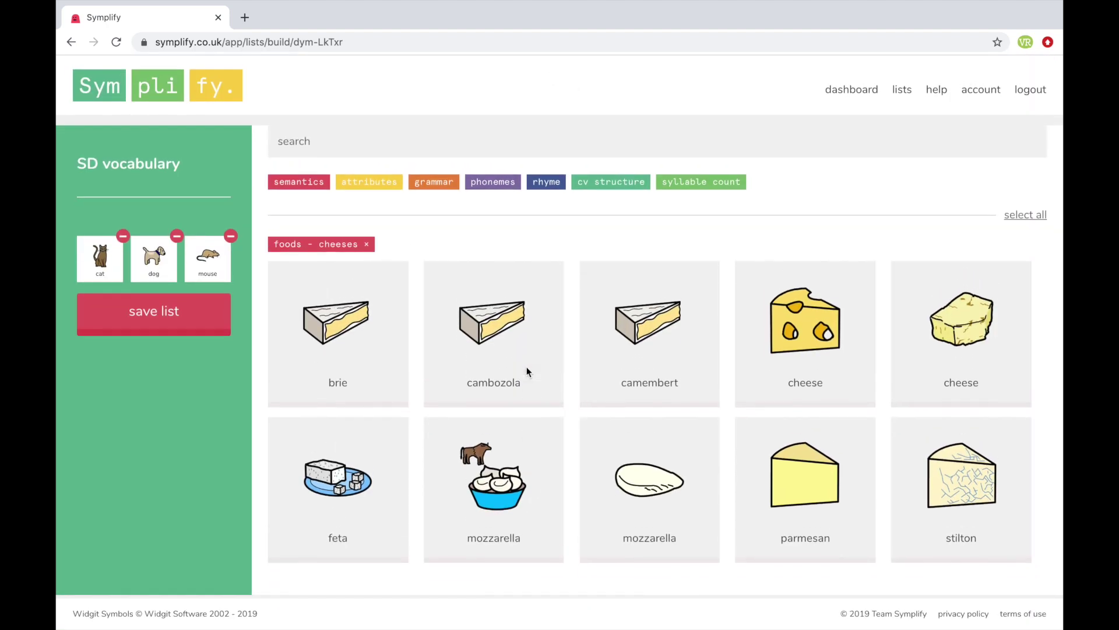
{"action": "left_click", "coordinate": [367, 249]}
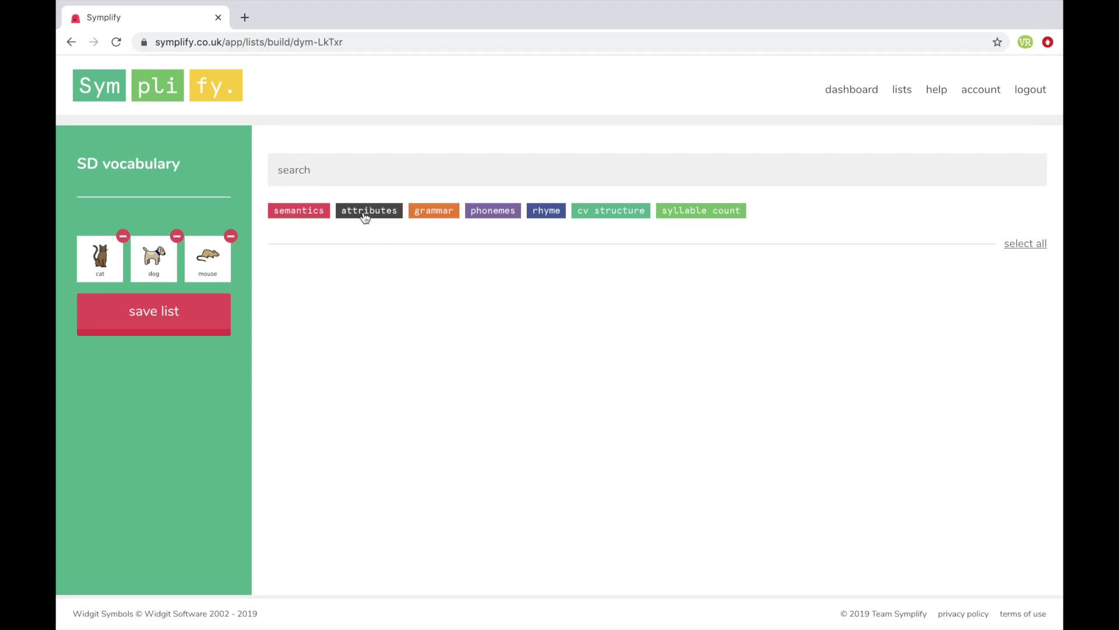
Step: Filter the symbols by the attribute "round things", examine them and remove that filter
{"action": "left_click", "coordinate": [364, 214]}
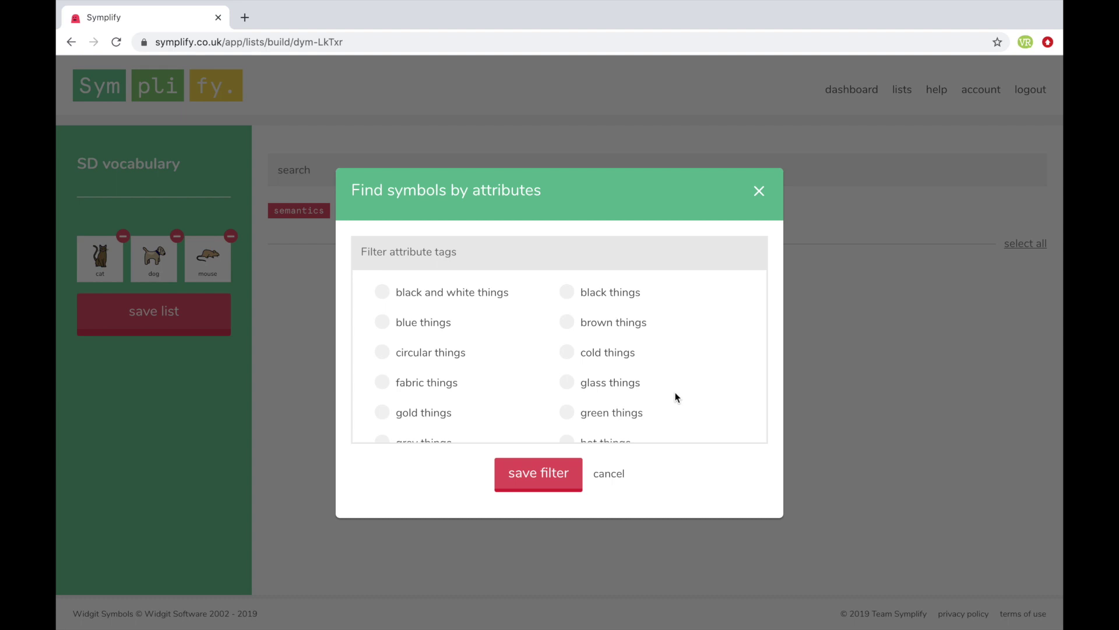
{"action": "scroll", "coordinate": [675, 397], "scroll_direction": "down", "scroll_amount": 3}
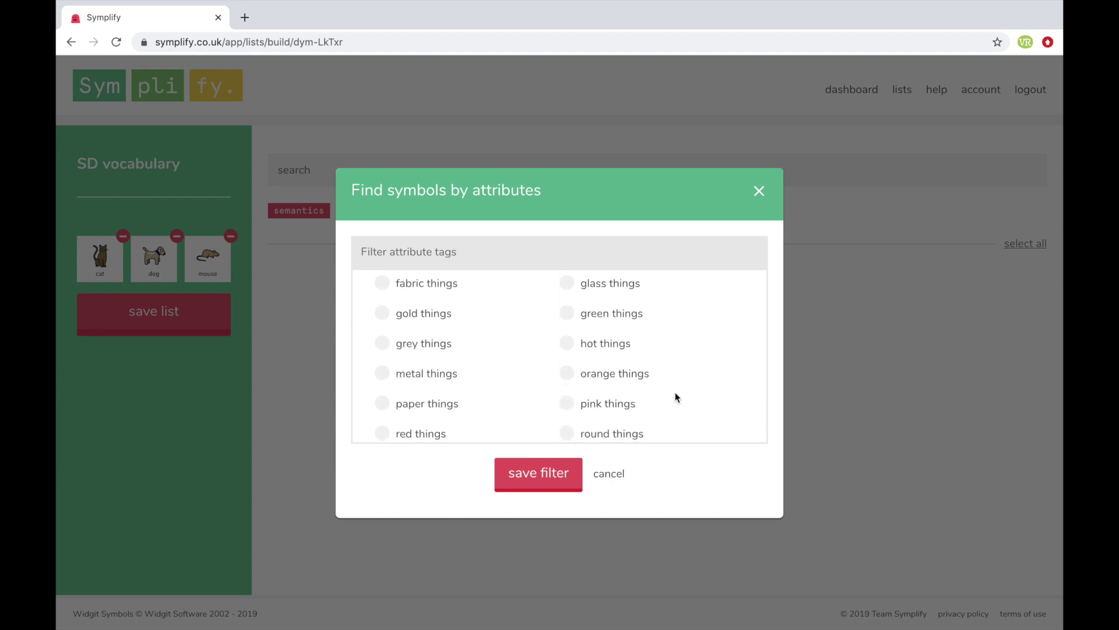
{"action": "scroll", "coordinate": [676, 397], "scroll_direction": "down", "scroll_amount": 3}
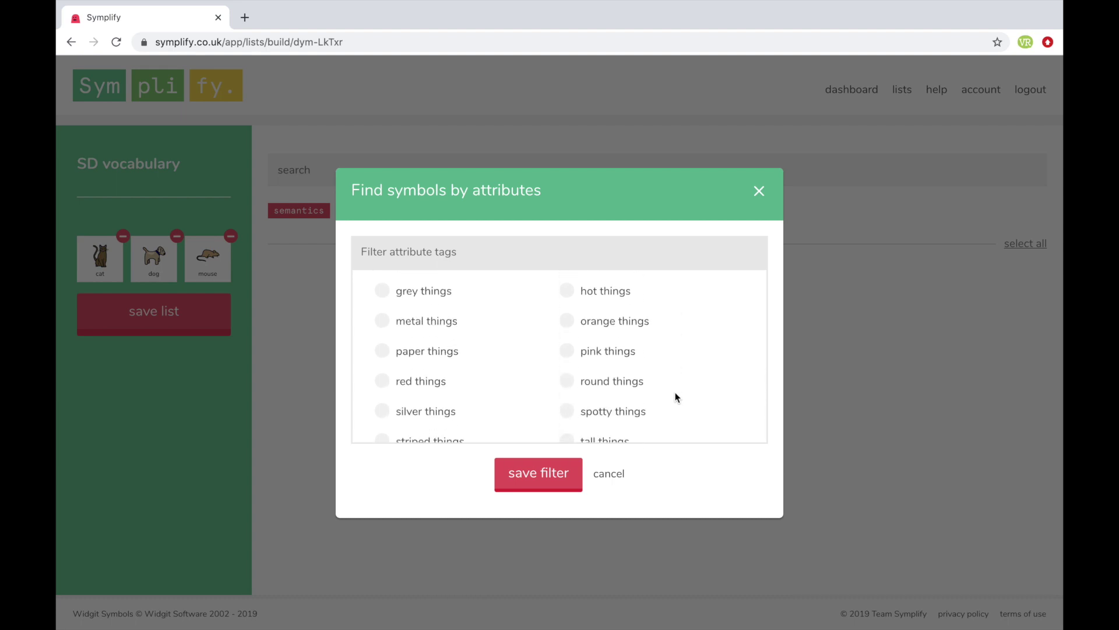
{"action": "left_click", "coordinate": [568, 354]}
{"action": "left_click", "coordinate": [524, 474]}
{"action": "scroll", "coordinate": [524, 507], "scroll_direction": "down", "scroll_amount": 8}
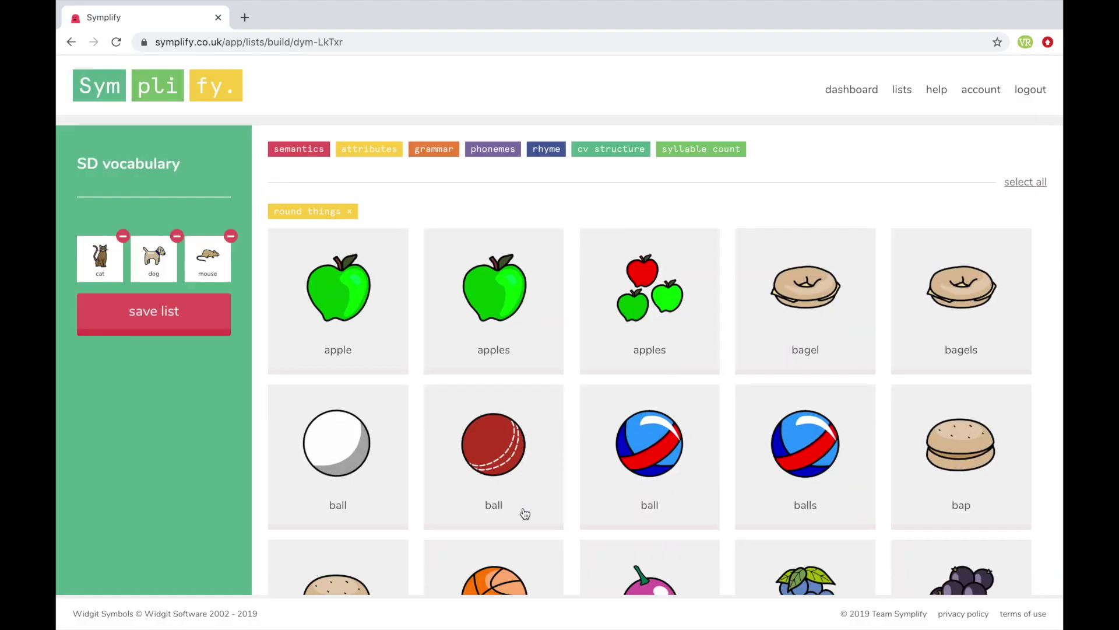
{"action": "scroll", "coordinate": [525, 514], "scroll_direction": "up", "scroll_amount": 8}
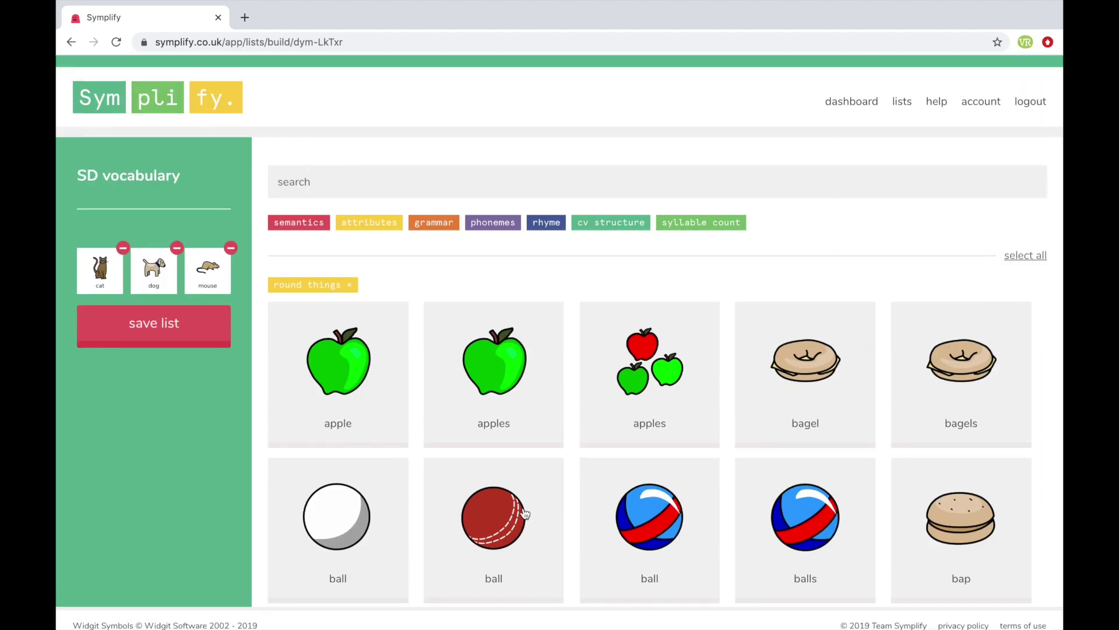
{"action": "left_click", "coordinate": [353, 279]}
Step: Filter the symbols by the attribute "things that smell" and examine the matching symbols
{"action": "left_click", "coordinate": [358, 216]}
{"action": "scroll", "coordinate": [456, 353], "scroll_direction": "down", "scroll_amount": 6}
{"action": "scroll", "coordinate": [456, 354], "scroll_direction": "up", "scroll_amount": 1}
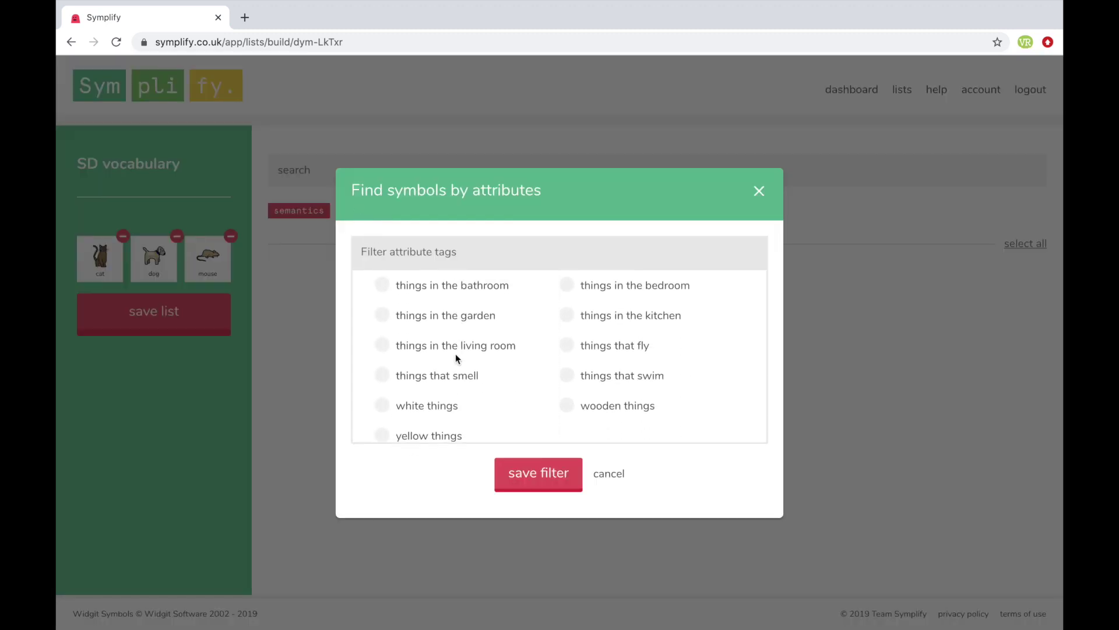
{"action": "left_click", "coordinate": [382, 375]}
{"action": "left_click", "coordinate": [532, 473]}
{"action": "scroll", "coordinate": [533, 478], "scroll_direction": "down", "scroll_amount": 2}
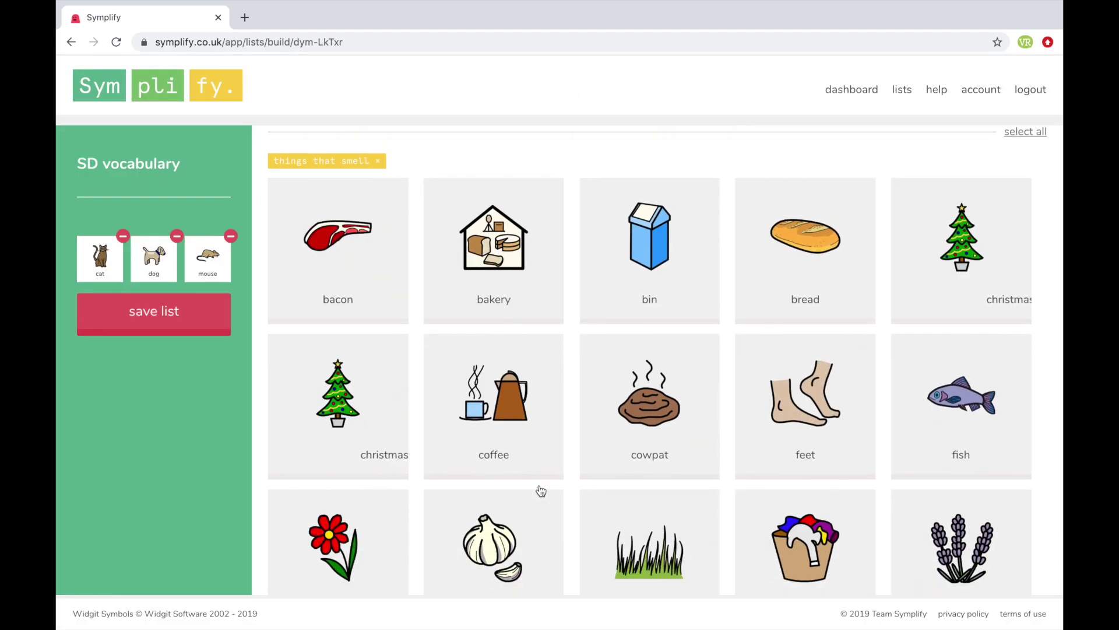
Step: Add the cowpat symbol and take it back out of the list, and remove the "things that smell" filter
{"action": "left_click", "coordinate": [630, 447]}
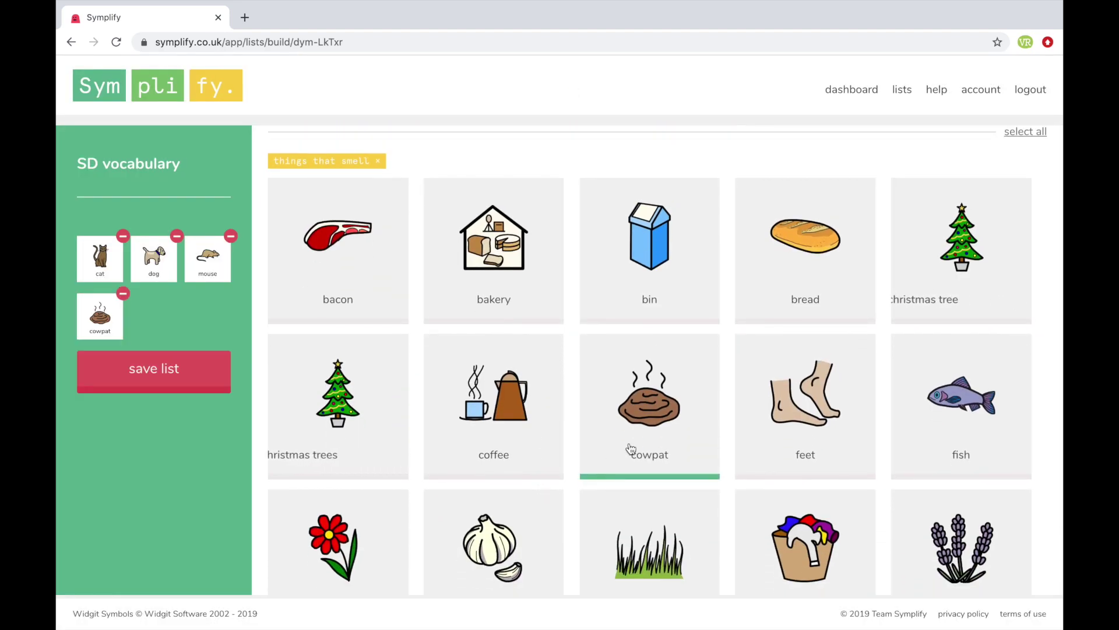
{"action": "left_click", "coordinate": [630, 448]}
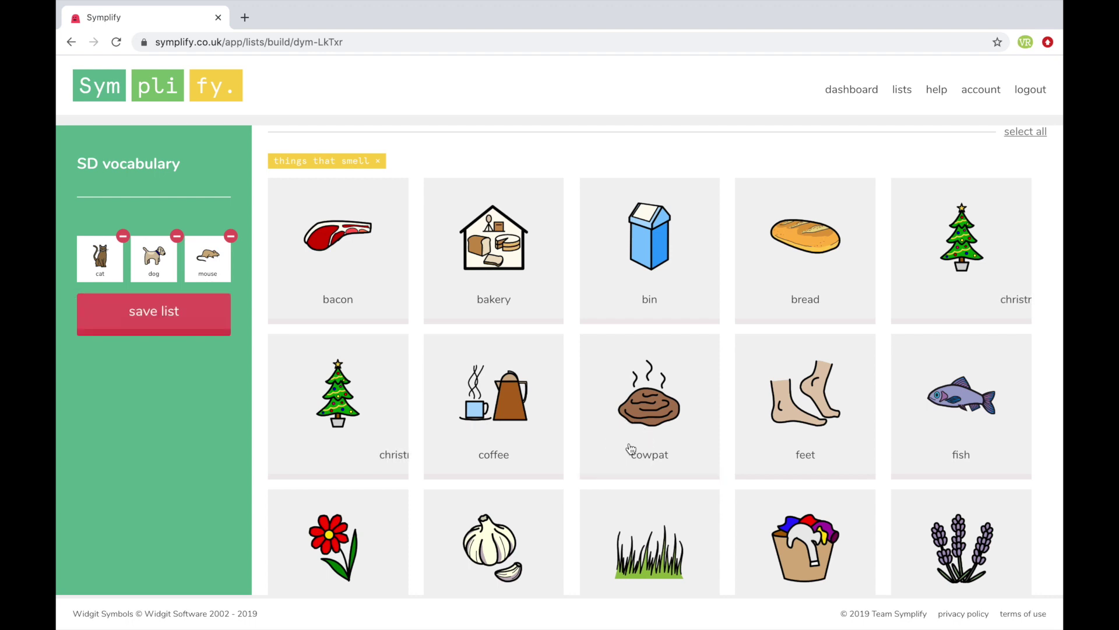
{"action": "scroll", "coordinate": [618, 382], "scroll_direction": "up", "scroll_amount": 2}
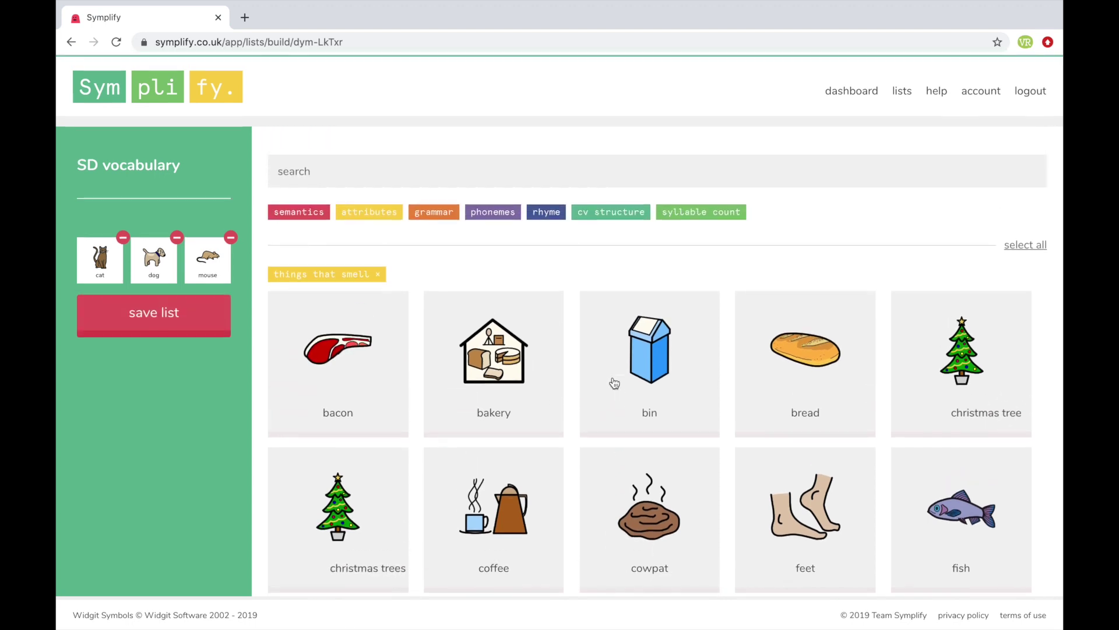
{"action": "left_click", "coordinate": [380, 274]}
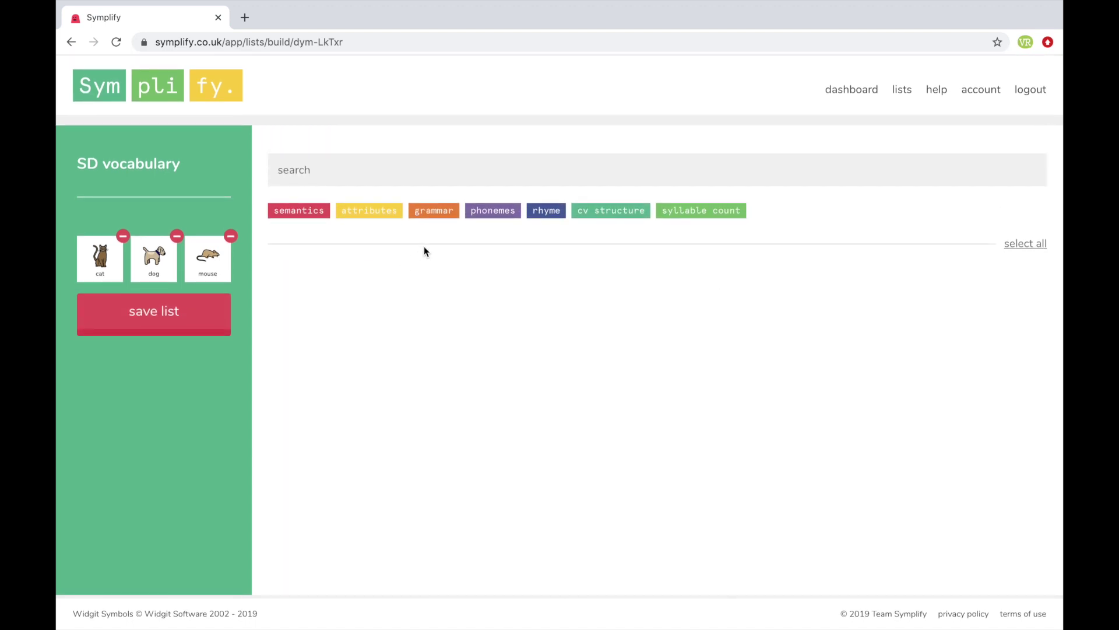
Step: Look through the available grammar categories, including the prefix, suffix, pronoun and verb categories
{"action": "left_click", "coordinate": [430, 213]}
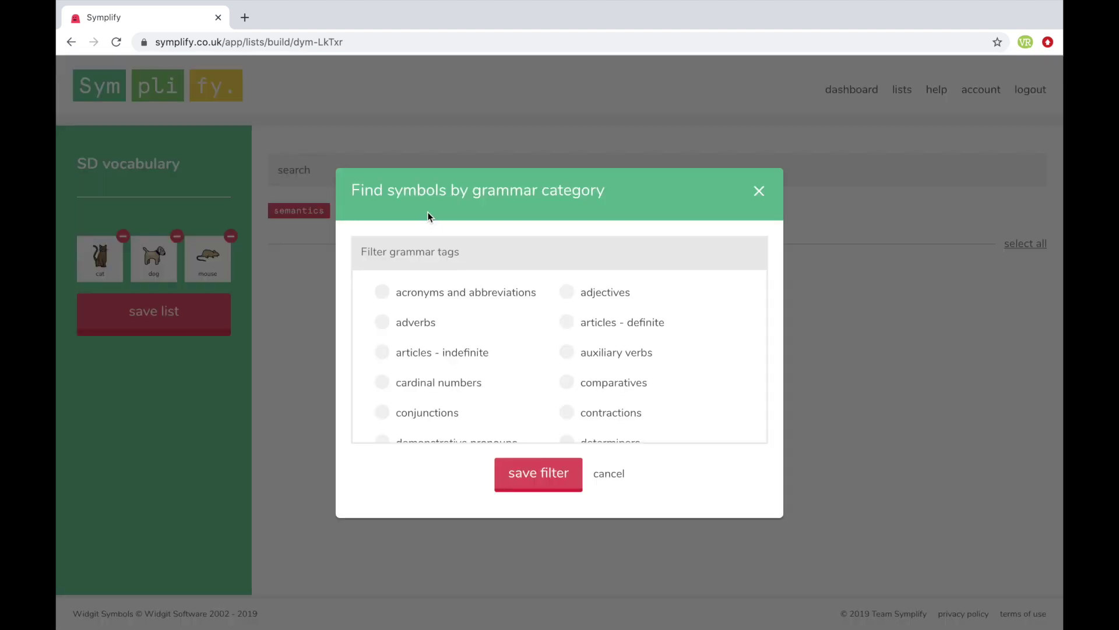
{"action": "scroll", "coordinate": [461, 349], "scroll_direction": "down", "scroll_amount": 5}
{"action": "scroll", "coordinate": [460, 357], "scroll_direction": "down", "scroll_amount": 15}
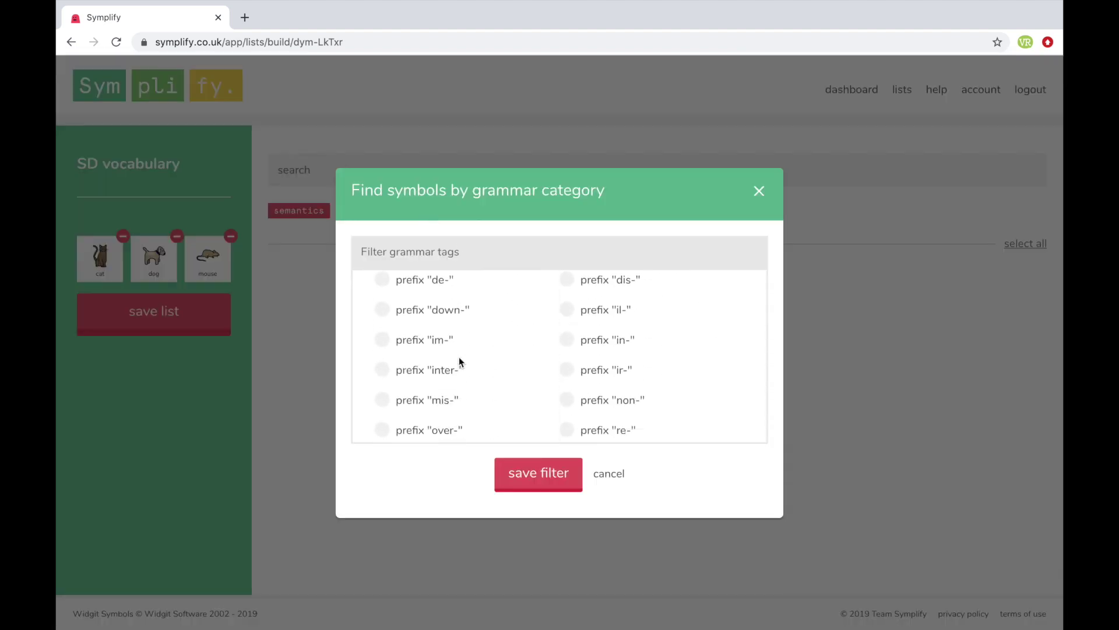
{"action": "scroll", "coordinate": [459, 357], "scroll_direction": "down", "scroll_amount": 7}
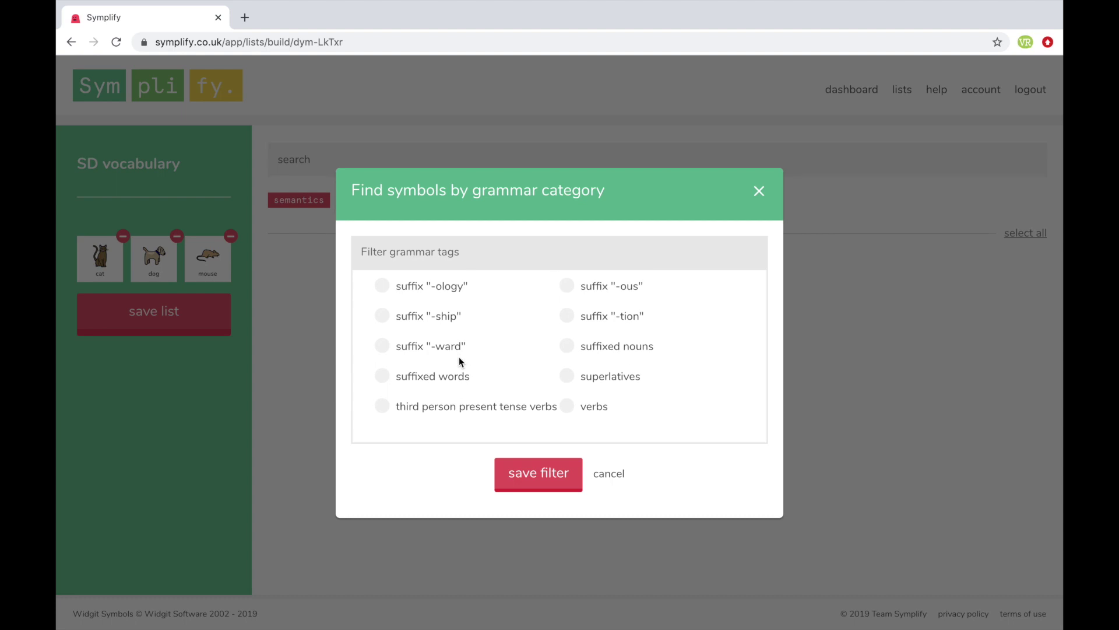
{"action": "scroll", "coordinate": [490, 353], "scroll_direction": "up", "scroll_amount": 2}
{"action": "scroll", "coordinate": [501, 353], "scroll_direction": "up", "scroll_amount": 2}
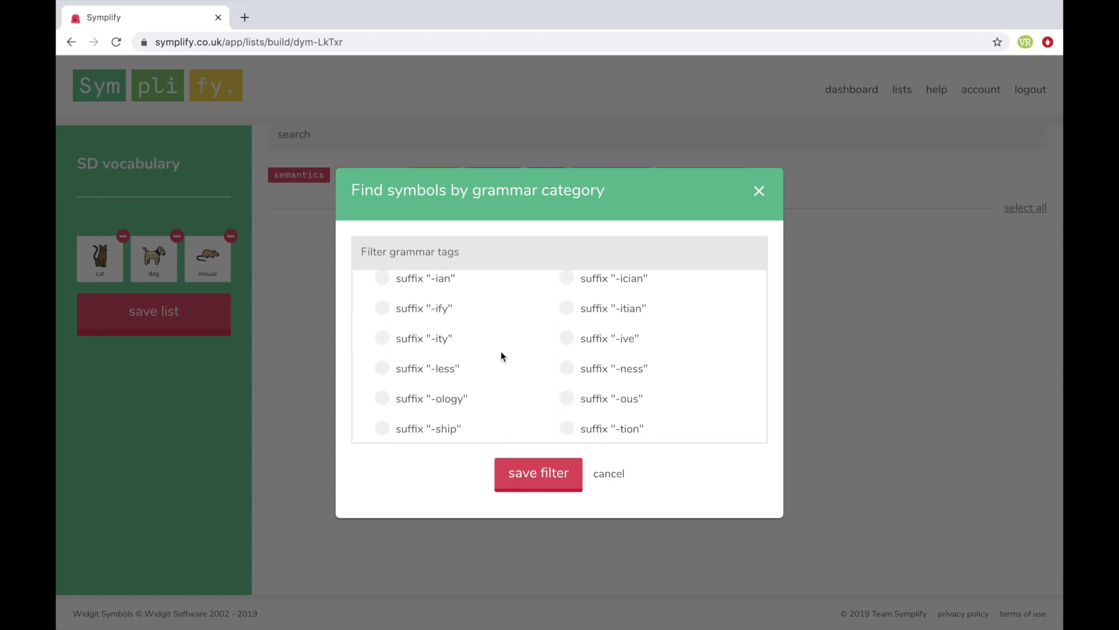
{"action": "scroll", "coordinate": [513, 373], "scroll_direction": "up", "scroll_amount": 3}
{"action": "scroll", "coordinate": [515, 357], "scroll_direction": "up", "scroll_amount": 7}
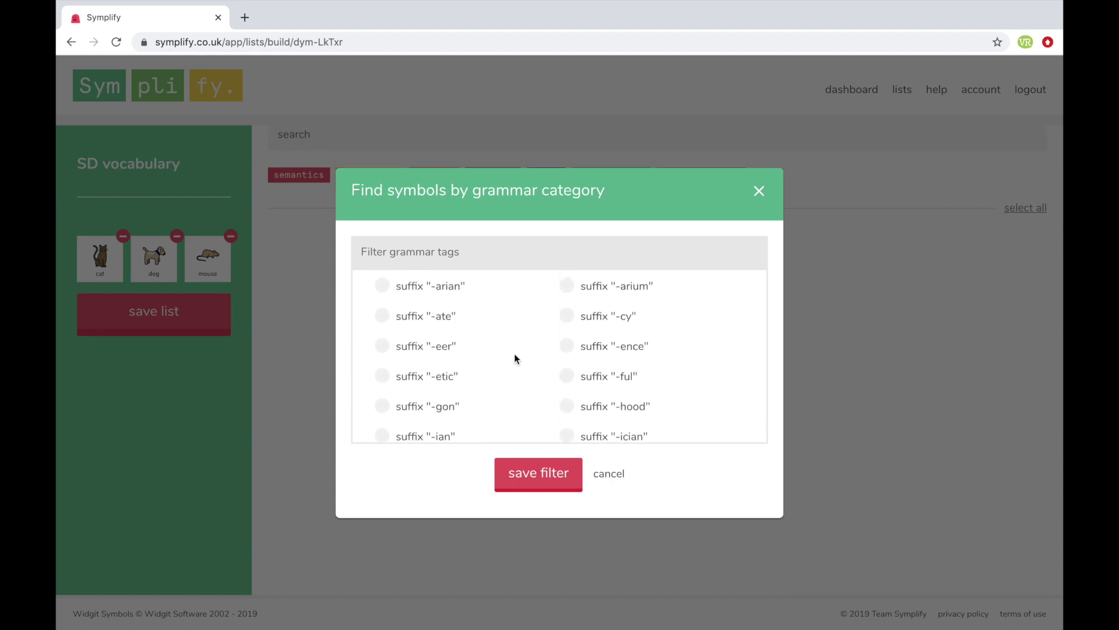
{"action": "scroll", "coordinate": [514, 357], "scroll_direction": "up", "scroll_amount": 1}
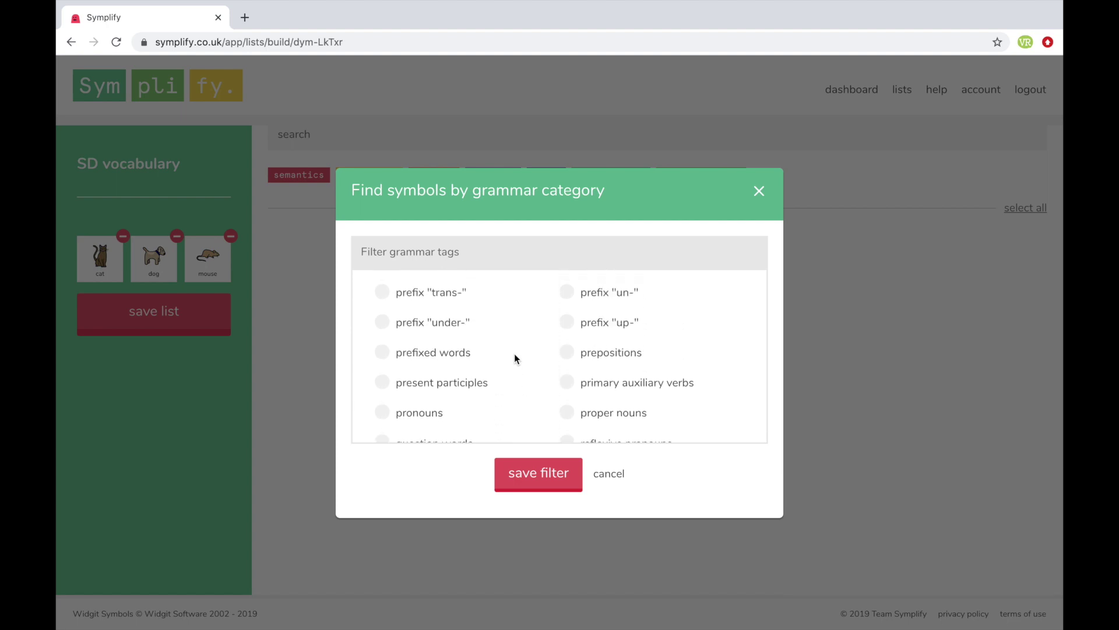
{"action": "scroll", "coordinate": [515, 354], "scroll_direction": "down", "scroll_amount": 1}
{"action": "scroll", "coordinate": [514, 356], "scroll_direction": "down", "scroll_amount": 3}
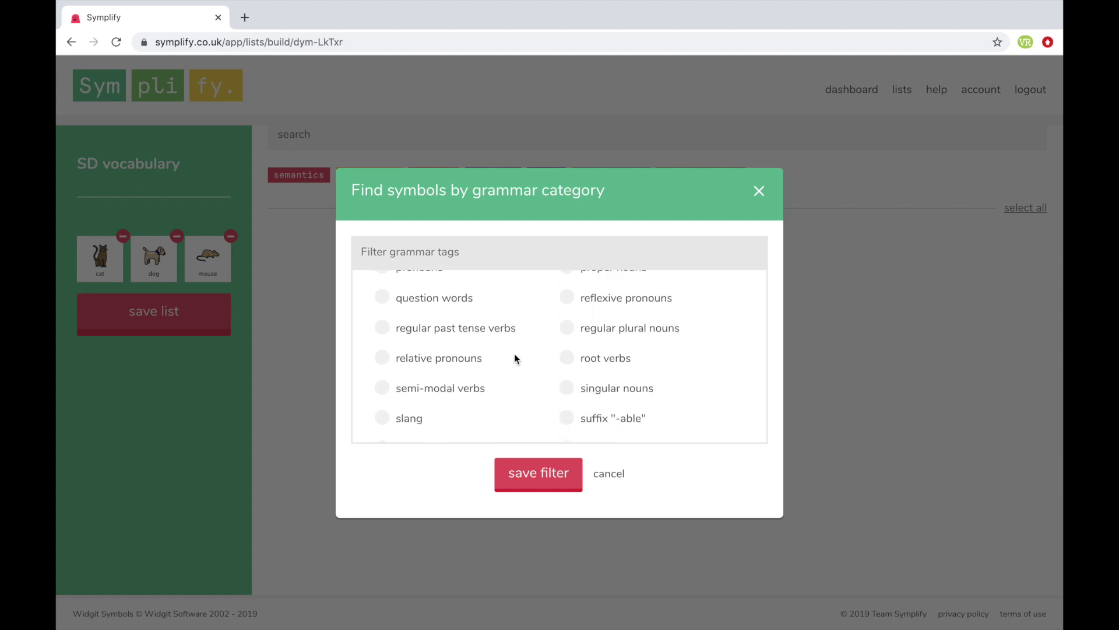
{"action": "scroll", "coordinate": [514, 353], "scroll_direction": "down", "scroll_amount": 1}
{"action": "scroll", "coordinate": [513, 376], "scroll_direction": "down", "scroll_amount": 1}
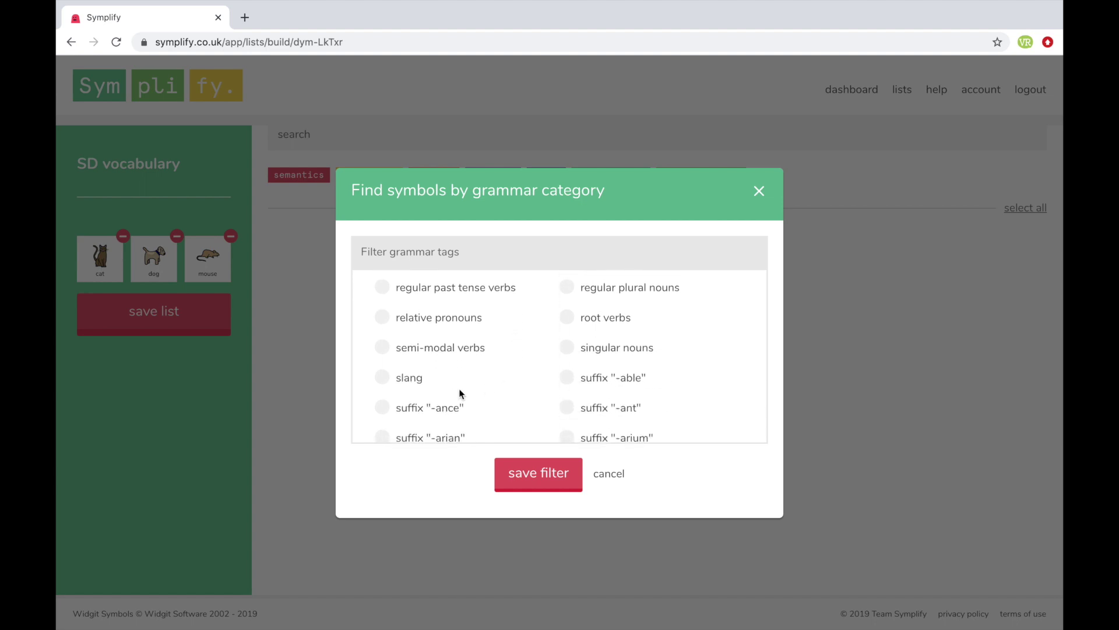
Step: Filter the symbols by the grammar category "slang", examine the matching symbols and remove that filter
{"action": "left_click", "coordinate": [387, 376]}
{"action": "left_click", "coordinate": [532, 474]}
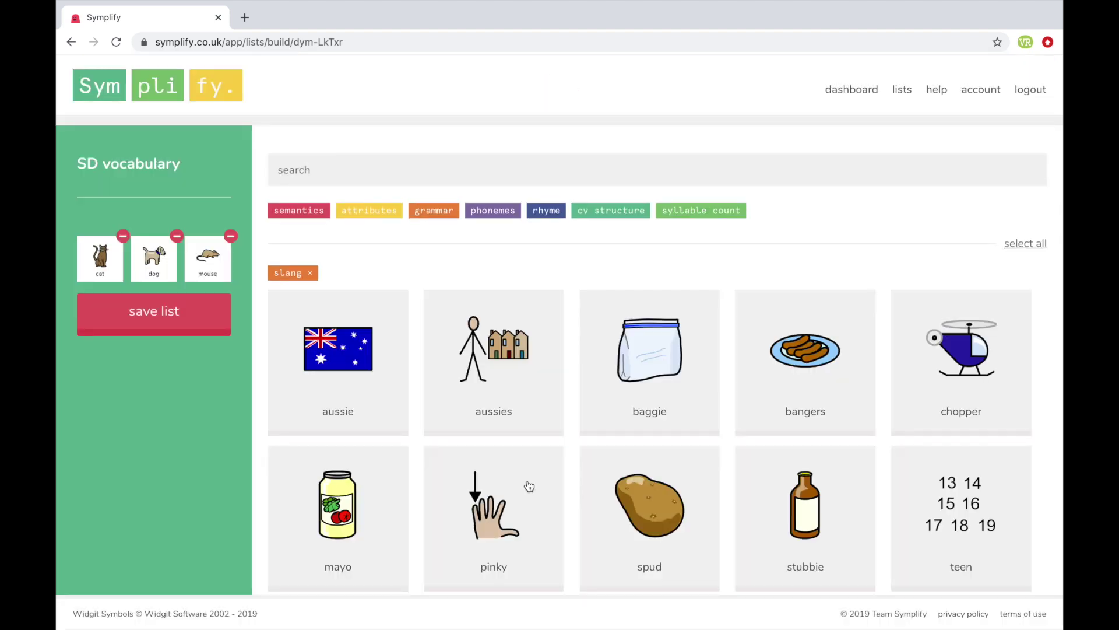
{"action": "scroll", "coordinate": [529, 486], "scroll_direction": "down", "scroll_amount": 6}
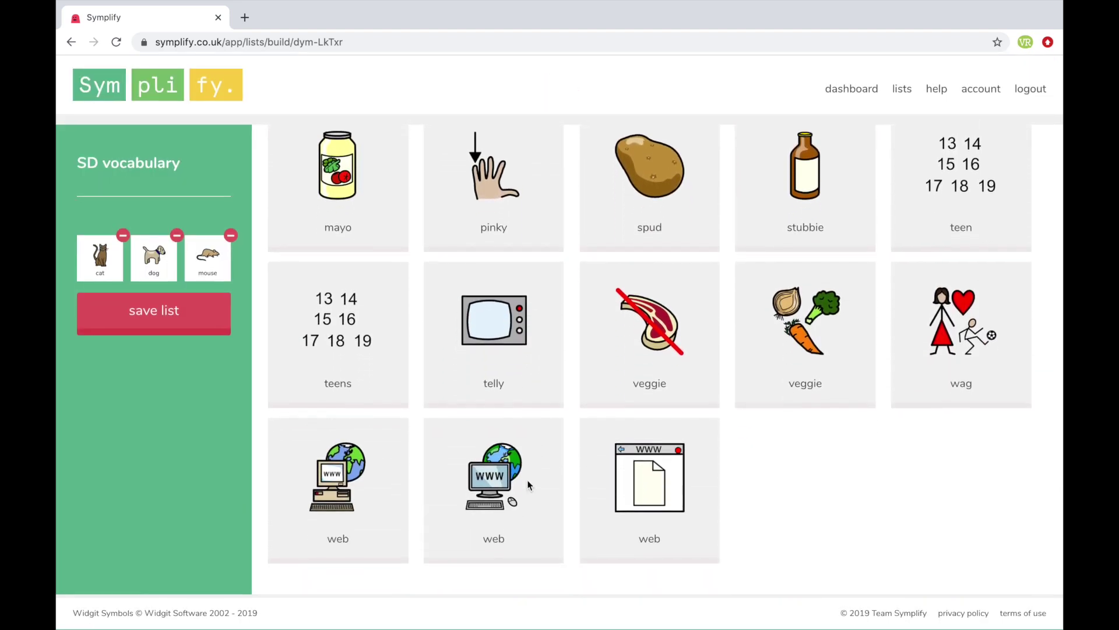
{"action": "scroll", "coordinate": [499, 384], "scroll_direction": "up", "scroll_amount": 6}
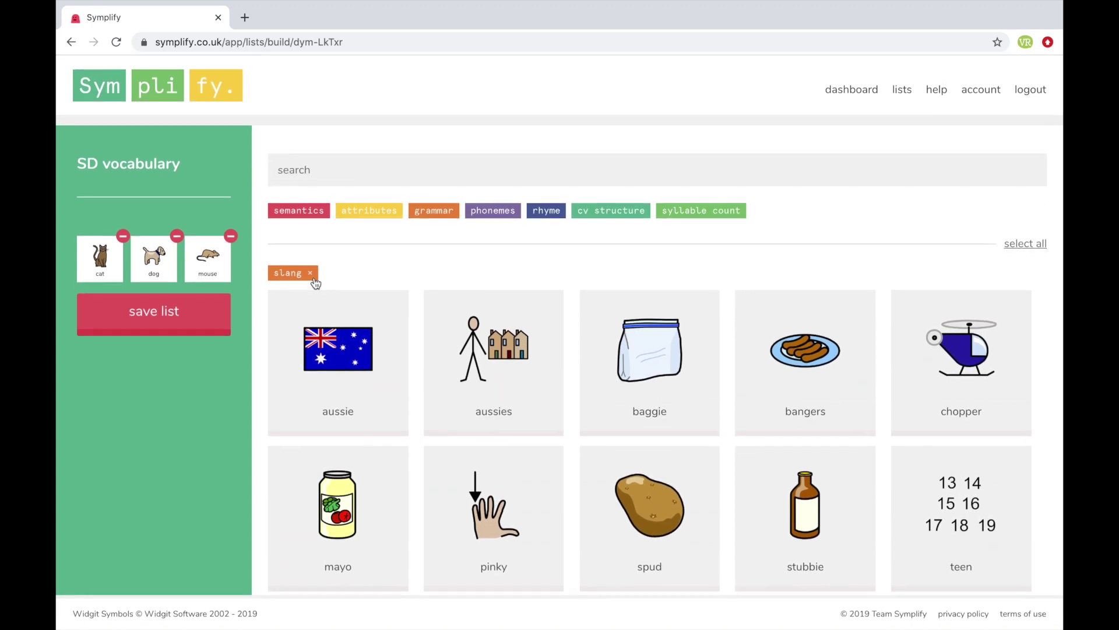
{"action": "left_click", "coordinate": [312, 275]}
Step: Filter the symbols by the grammar category "homonyms", examine the matching symbols and remove that filter
{"action": "left_click", "coordinate": [418, 214]}
{"action": "scroll", "coordinate": [436, 392], "scroll_direction": "down", "scroll_amount": 3}
{"action": "left_click", "coordinate": [568, 343]}
{"action": "left_click", "coordinate": [533, 474]}
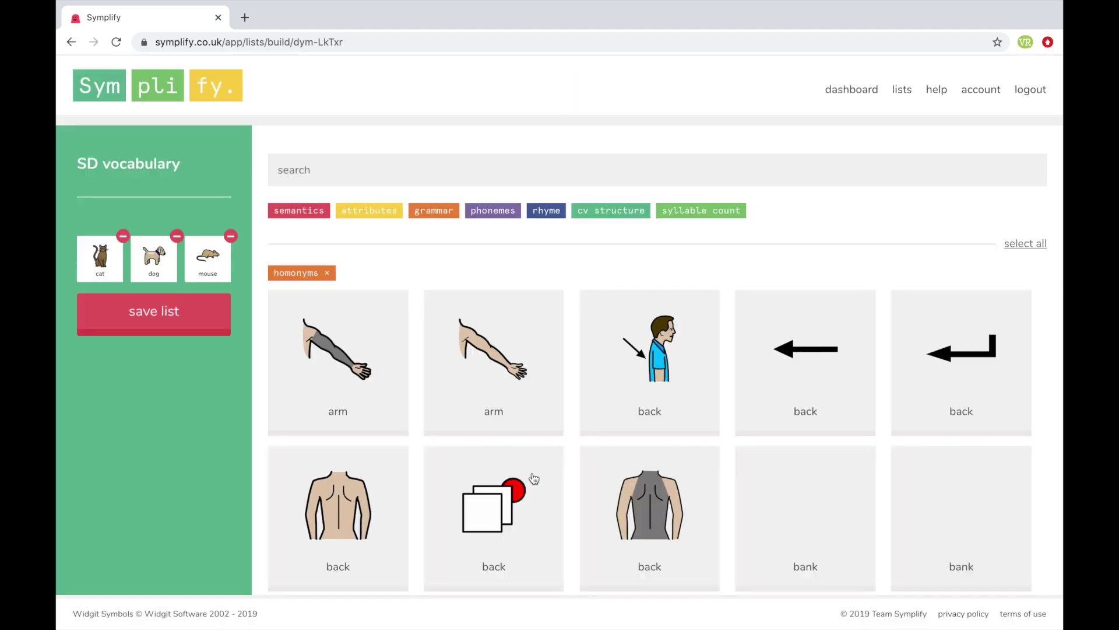
{"action": "scroll", "coordinate": [555, 506], "scroll_direction": "down", "scroll_amount": 3}
{"action": "scroll", "coordinate": [556, 508], "scroll_direction": "down", "scroll_amount": 4}
{"action": "scroll", "coordinate": [557, 508], "scroll_direction": "down", "scroll_amount": 3}
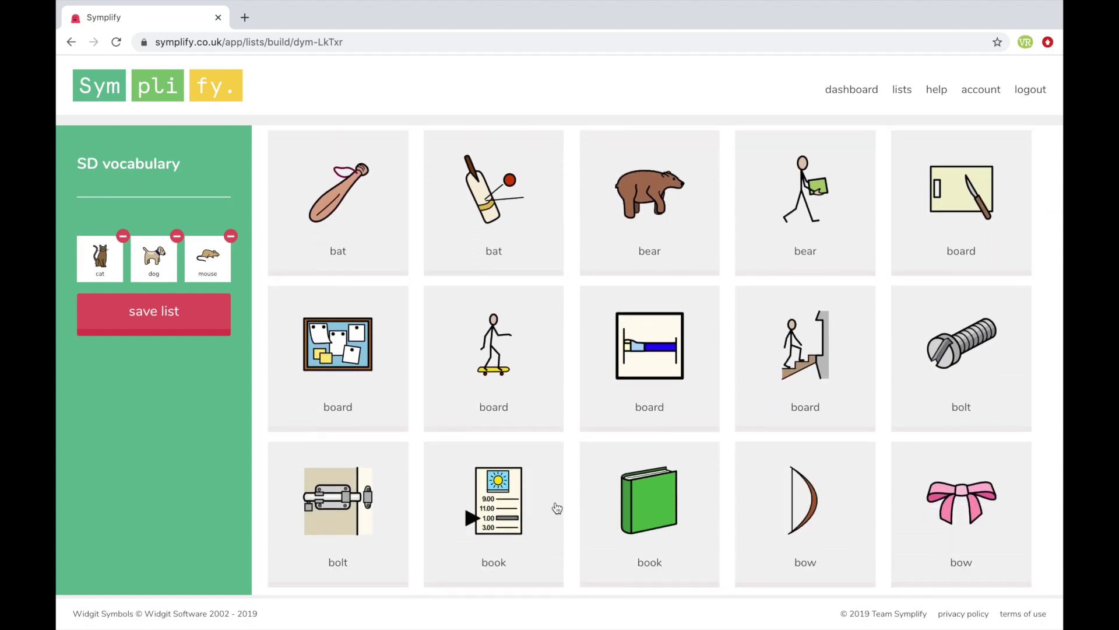
{"action": "scroll", "coordinate": [530, 401], "scroll_direction": "up", "scroll_amount": 10}
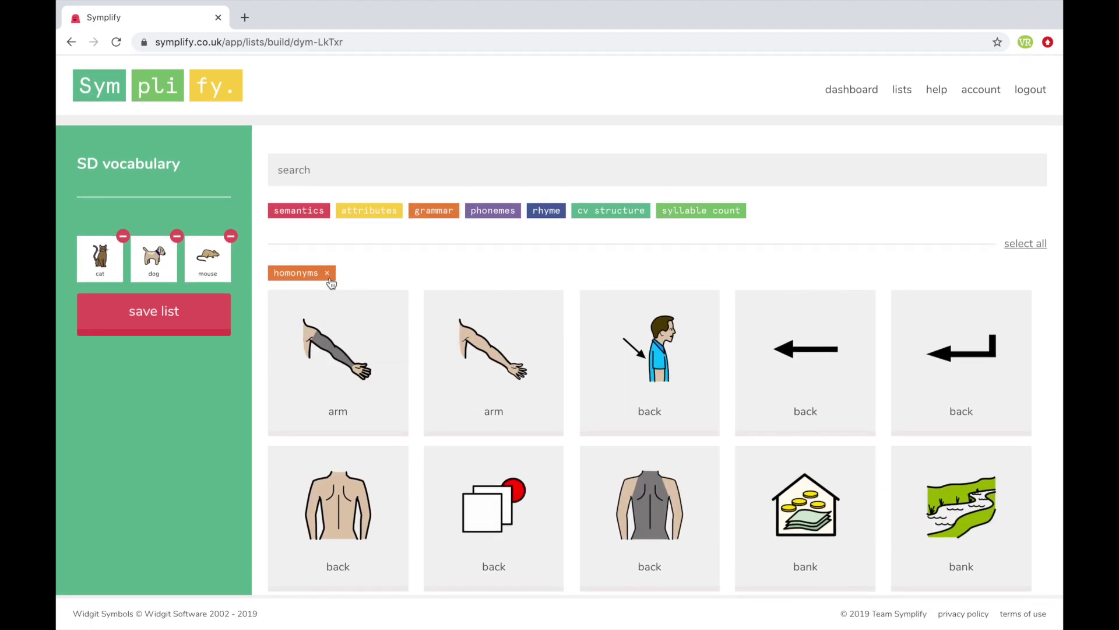
{"action": "left_click", "coordinate": [328, 274]}
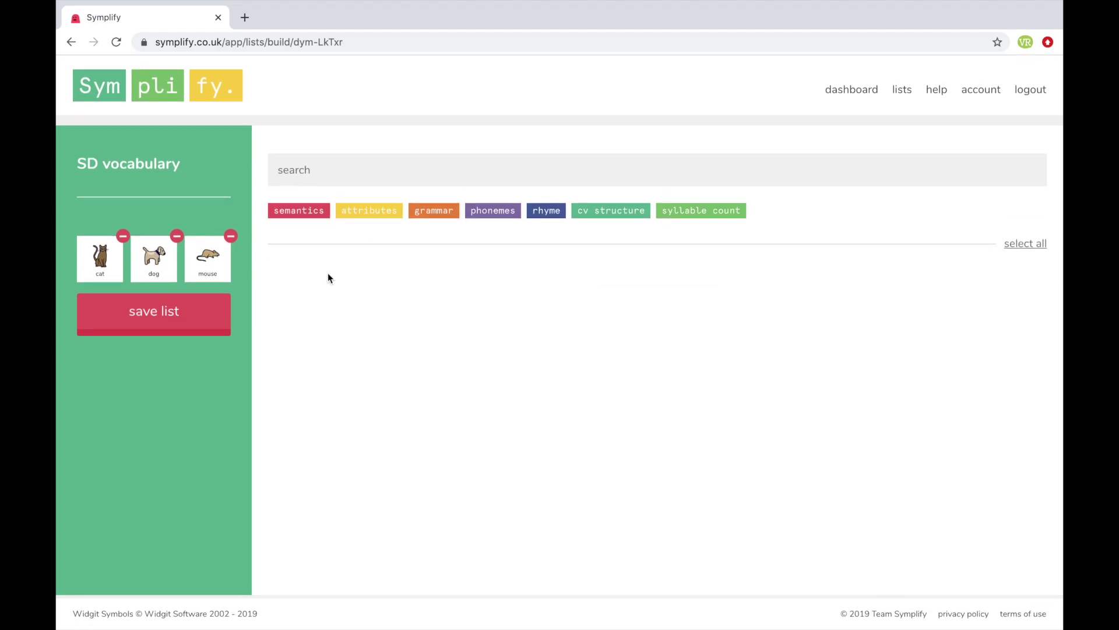
Step: Review the consonant and vowel phonemes, find symbols with the phoneme /s/ anywhere, and remove that filter after viewing the matches
{"action": "left_click", "coordinate": [496, 215]}
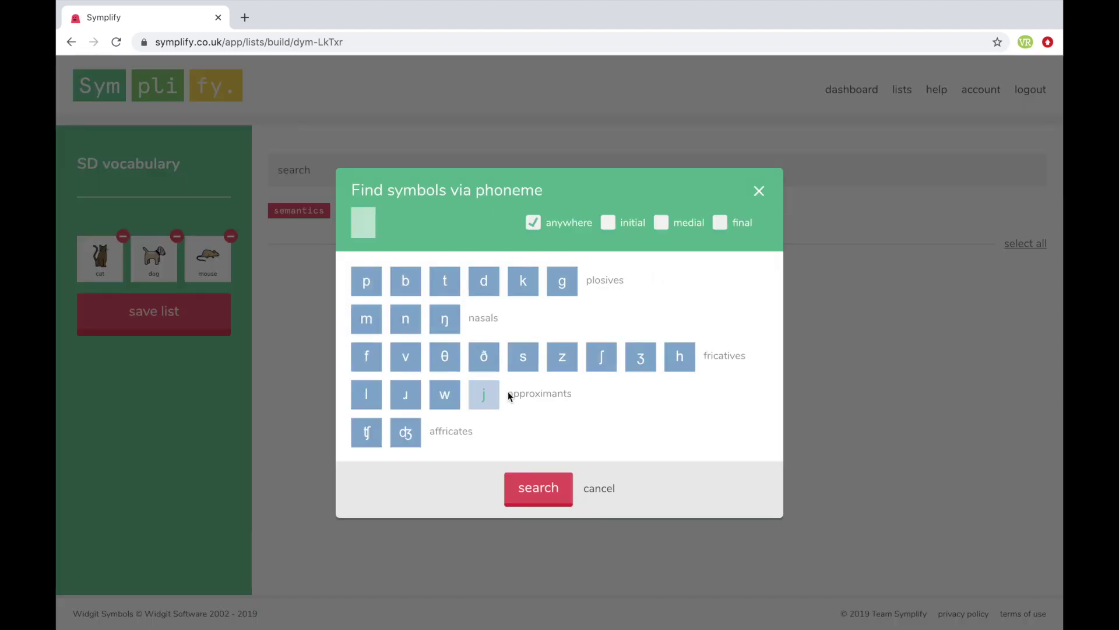
{"action": "scroll", "coordinate": [709, 415], "scroll_direction": "down", "scroll_amount": 3}
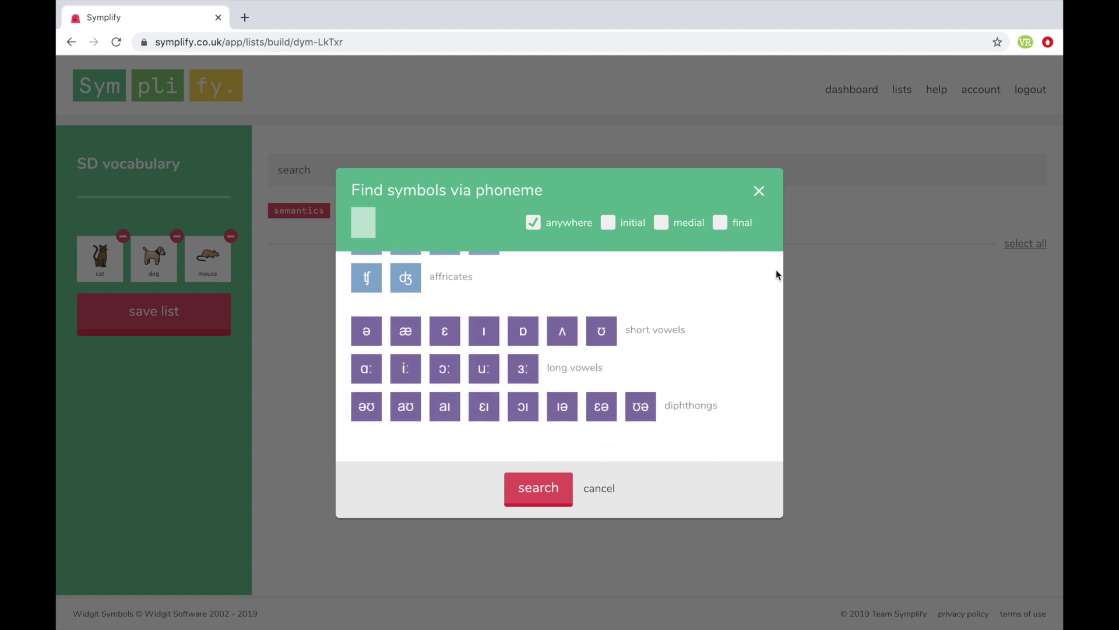
{"action": "scroll", "coordinate": [708, 359], "scroll_direction": "up", "scroll_amount": 3}
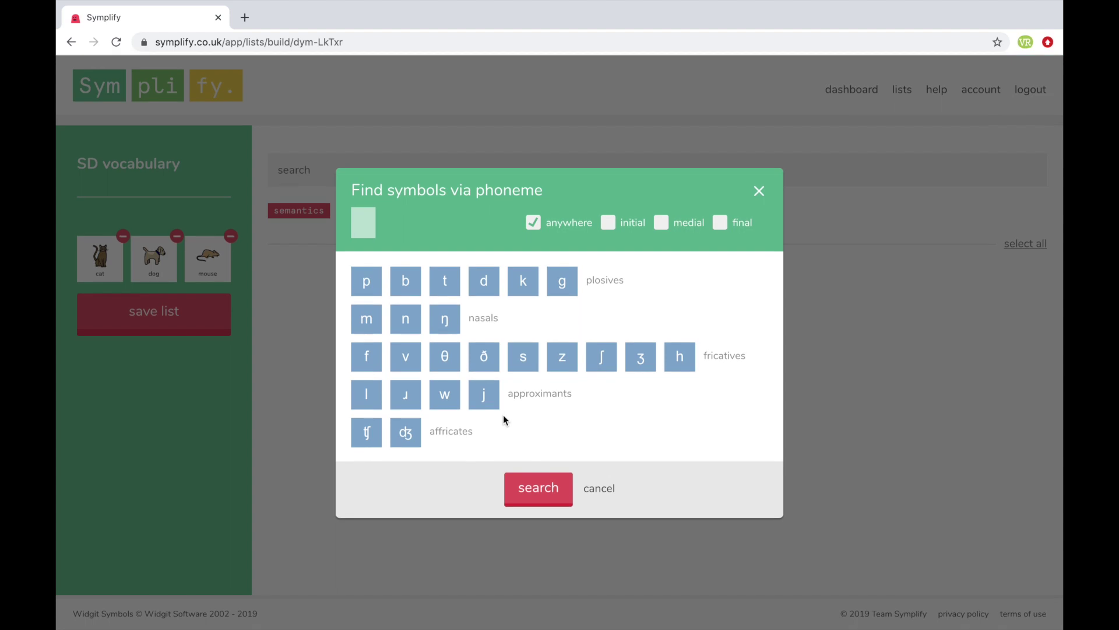
{"action": "left_click", "coordinate": [517, 360]}
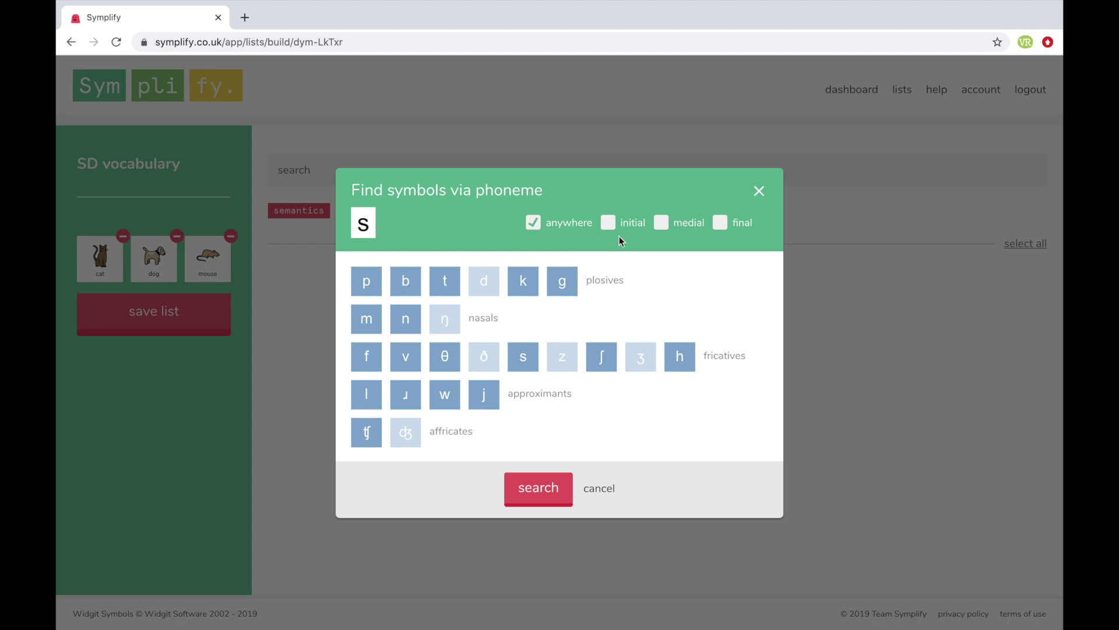
{"action": "left_click", "coordinate": [538, 489]}
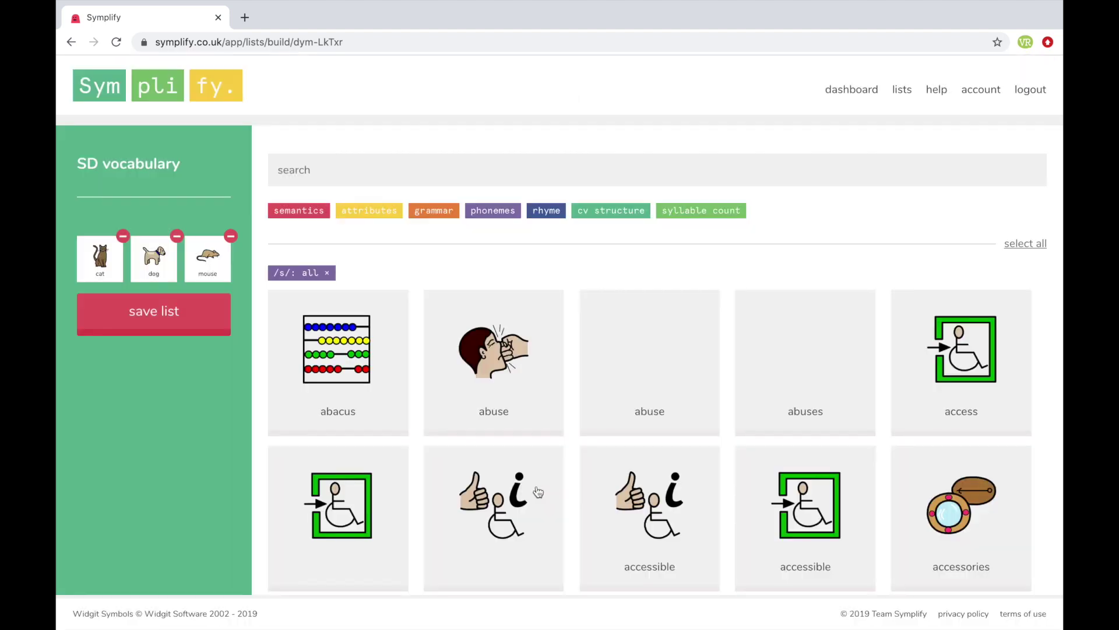
{"action": "scroll", "coordinate": [580, 490], "scroll_direction": "down", "scroll_amount": 1}
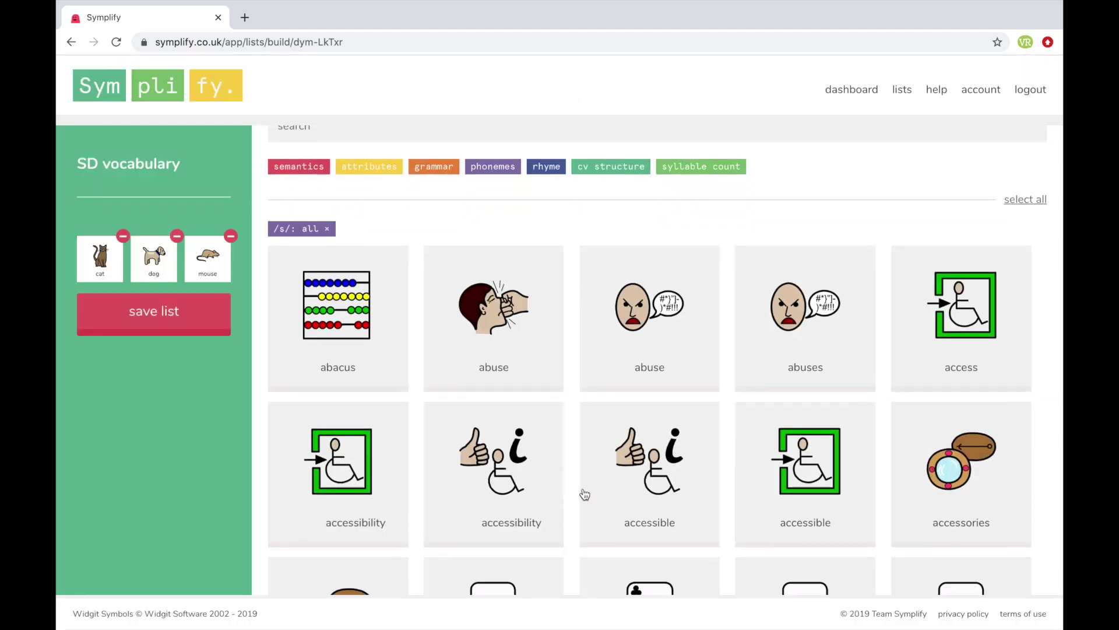
{"action": "scroll", "coordinate": [584, 493], "scroll_direction": "down", "scroll_amount": 2}
{"action": "scroll", "coordinate": [583, 491], "scroll_direction": "up", "scroll_amount": 2}
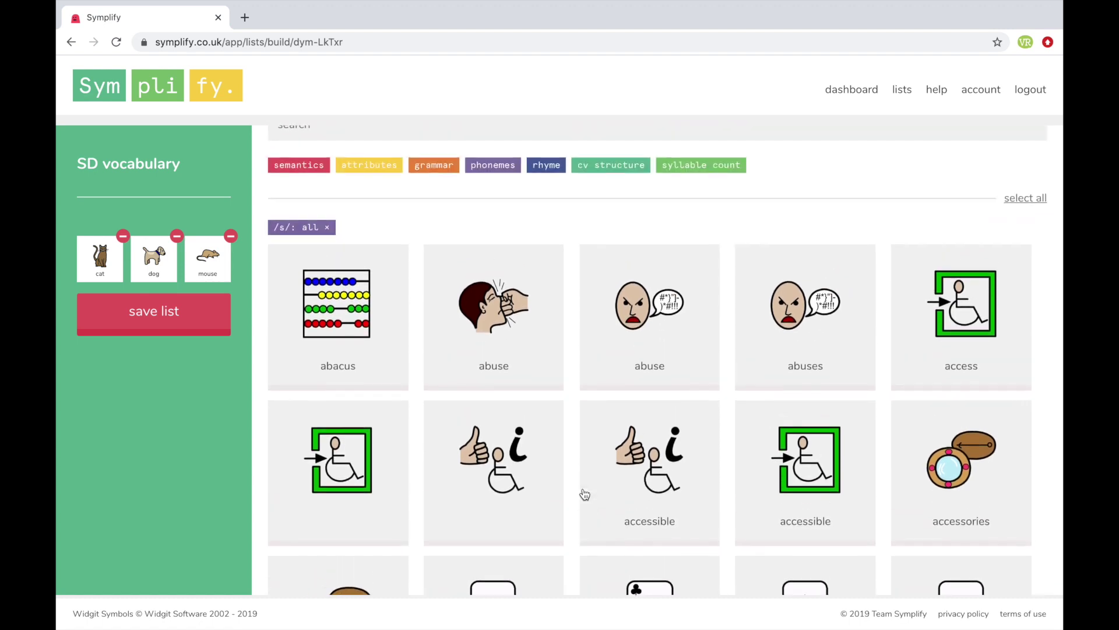
{"action": "left_click", "coordinate": [328, 232]}
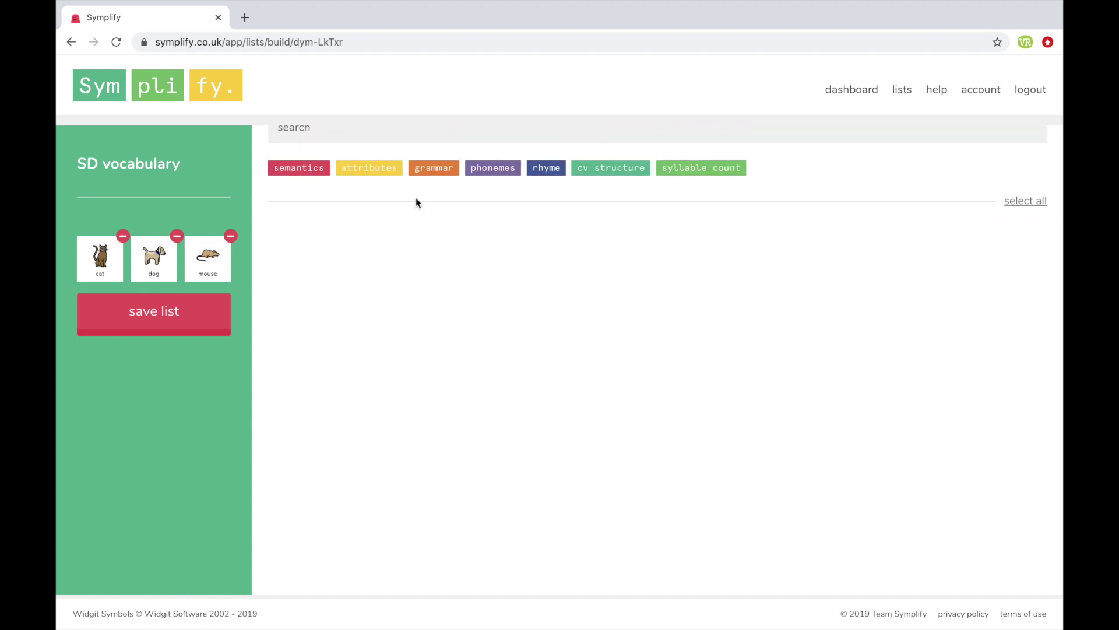
Step: Find symbols with the phoneme sequence /f l/ in initial position, examine them and remove that filter
{"action": "left_click", "coordinate": [477, 168]}
{"action": "left_click", "coordinate": [366, 356]}
{"action": "left_click", "coordinate": [365, 397]}
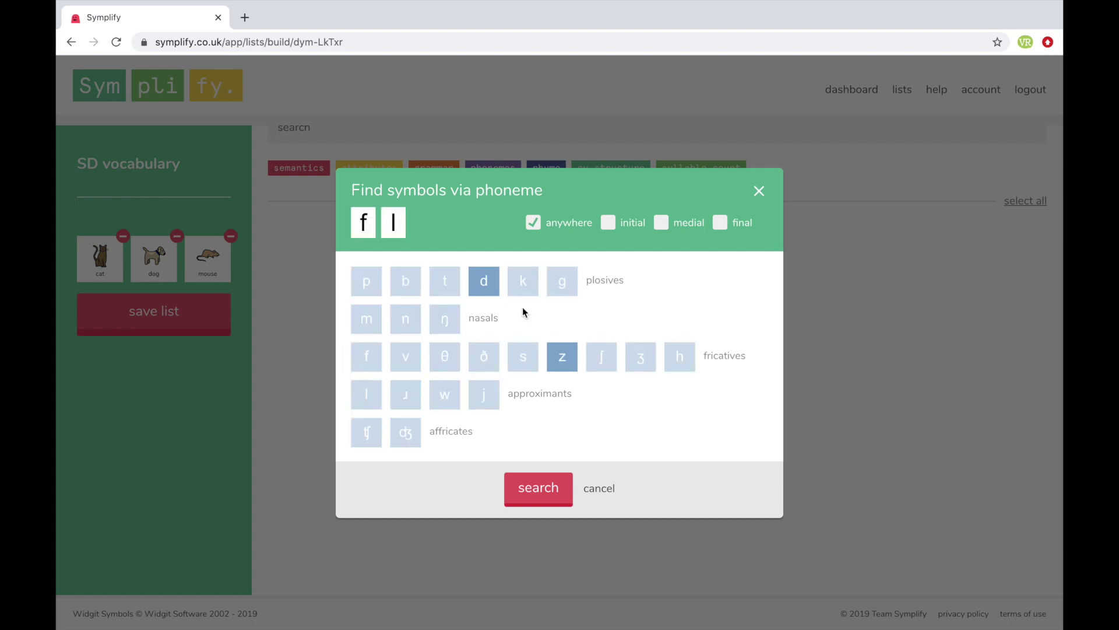
{"action": "left_click", "coordinate": [607, 225]}
{"action": "left_click", "coordinate": [530, 484]}
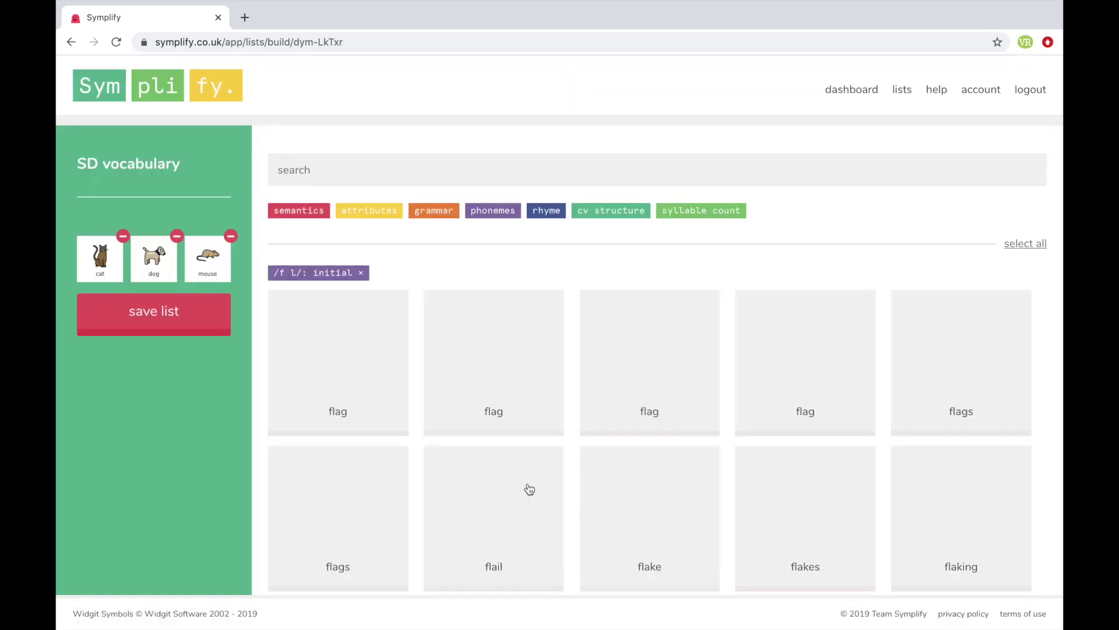
{"action": "scroll", "coordinate": [555, 516], "scroll_direction": "down", "scroll_amount": 10}
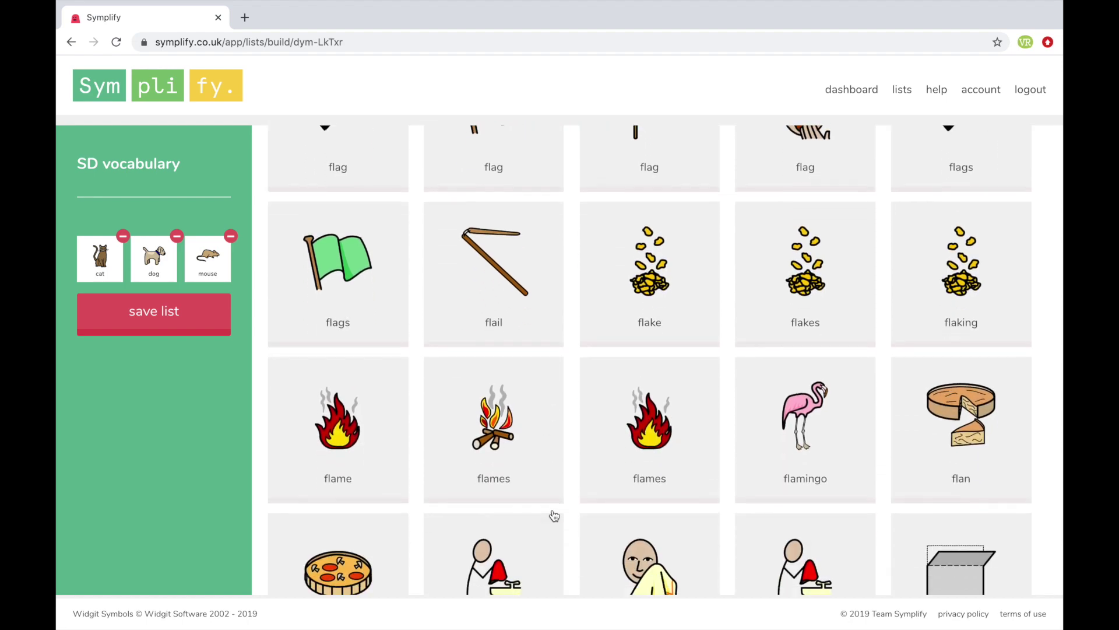
{"action": "scroll", "coordinate": [554, 516], "scroll_direction": "up", "scroll_amount": 10}
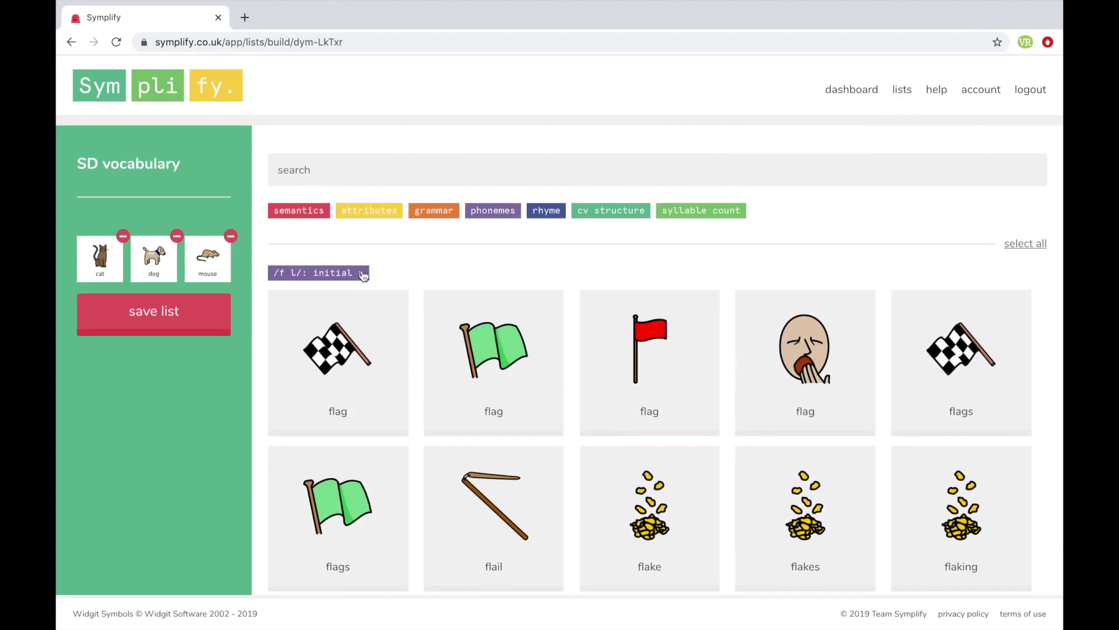
{"action": "left_click", "coordinate": [362, 272]}
Step: Find symbols with the long vowel /ɔː/ in final position, examine them and remove that filter
{"action": "left_click", "coordinate": [484, 214]}
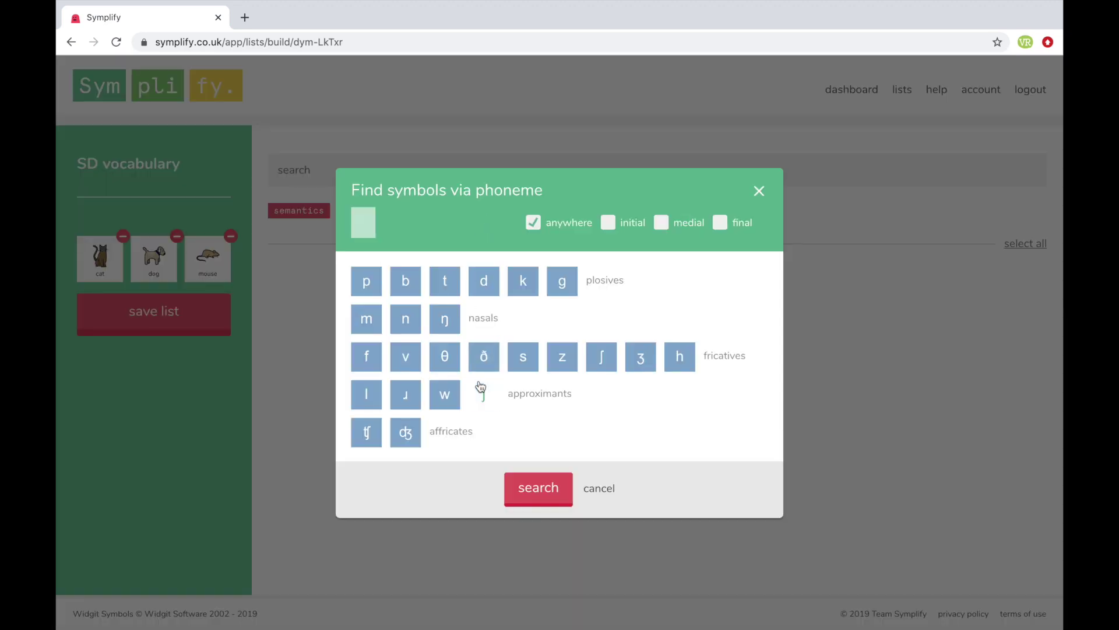
{"action": "scroll", "coordinate": [481, 386], "scroll_direction": "down", "scroll_amount": 1}
{"action": "scroll", "coordinate": [481, 386], "scroll_direction": "down", "scroll_amount": 1}
{"action": "left_click", "coordinate": [445, 387]}
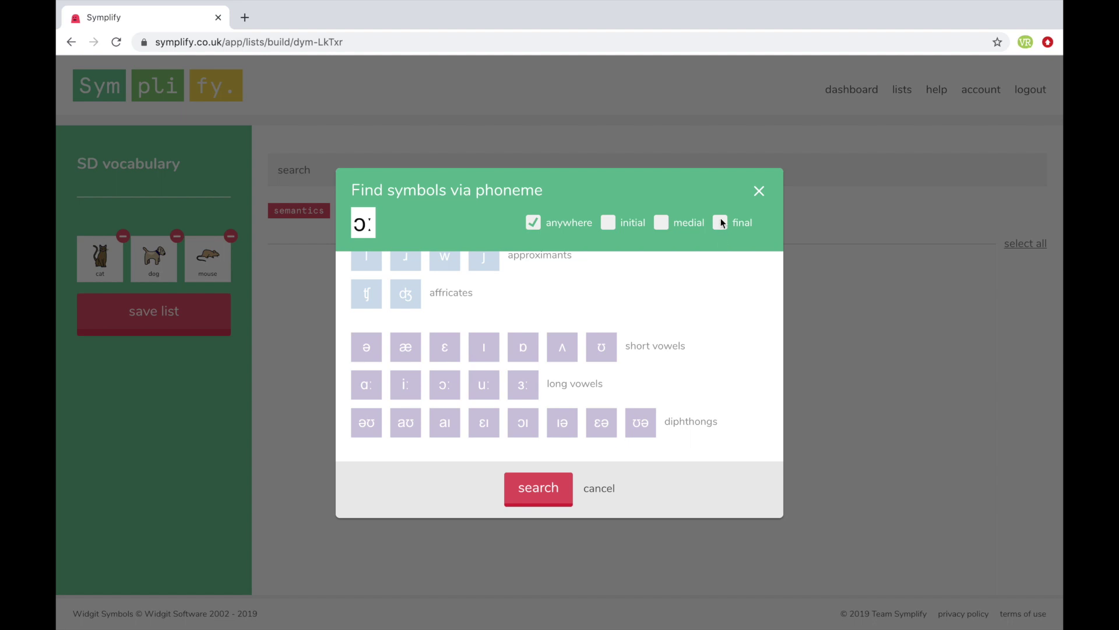
{"action": "left_click", "coordinate": [539, 489]}
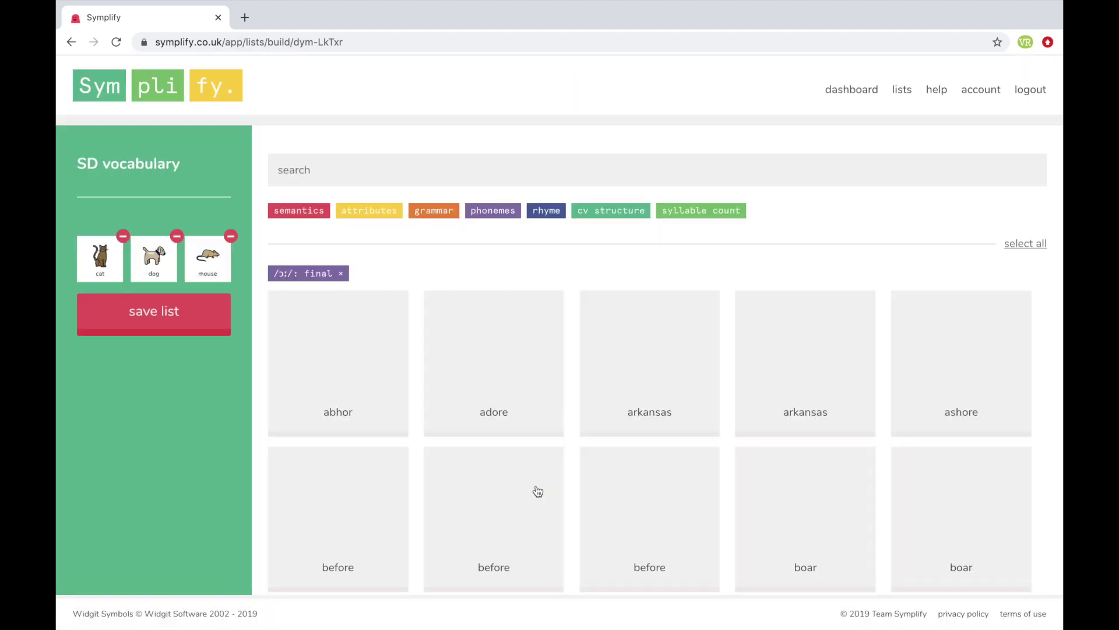
{"action": "scroll", "coordinate": [537, 507], "scroll_direction": "down", "scroll_amount": 2}
{"action": "scroll", "coordinate": [537, 524], "scroll_direction": "down", "scroll_amount": 6}
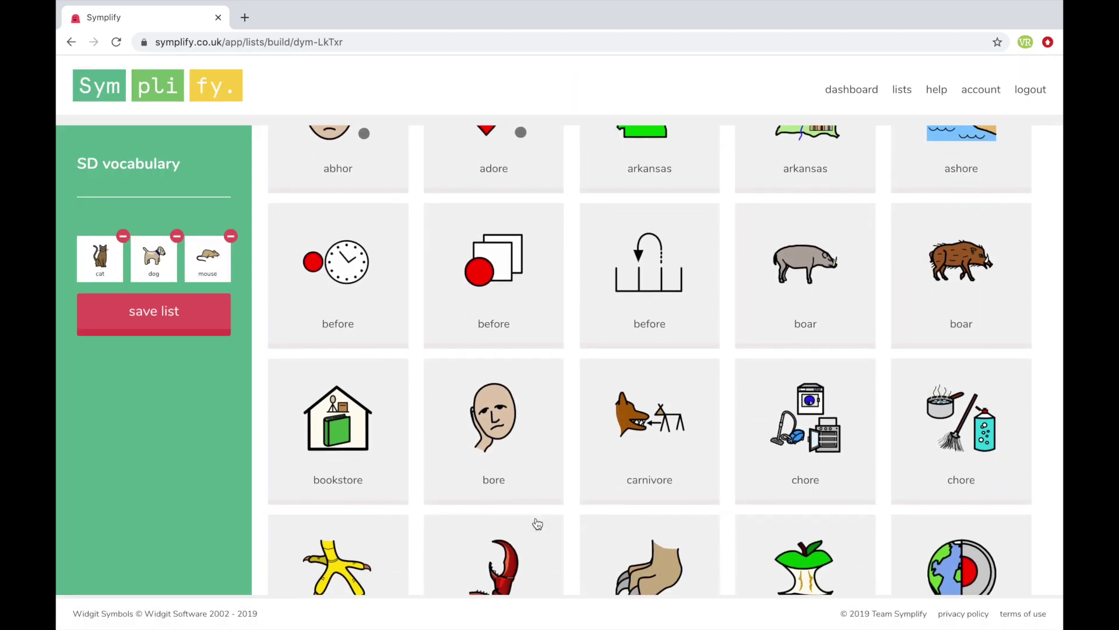
{"action": "scroll", "coordinate": [507, 408], "scroll_direction": "up", "scroll_amount": 7}
{"action": "scroll", "coordinate": [507, 391], "scroll_direction": "up", "scroll_amount": 2}
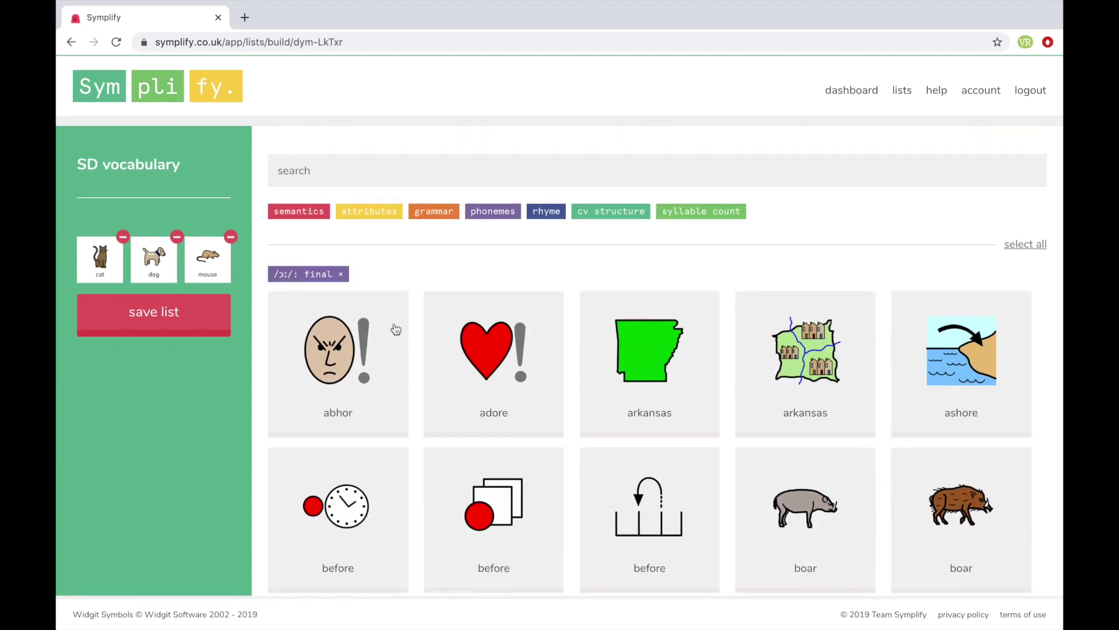
{"action": "left_click", "coordinate": [342, 274]}
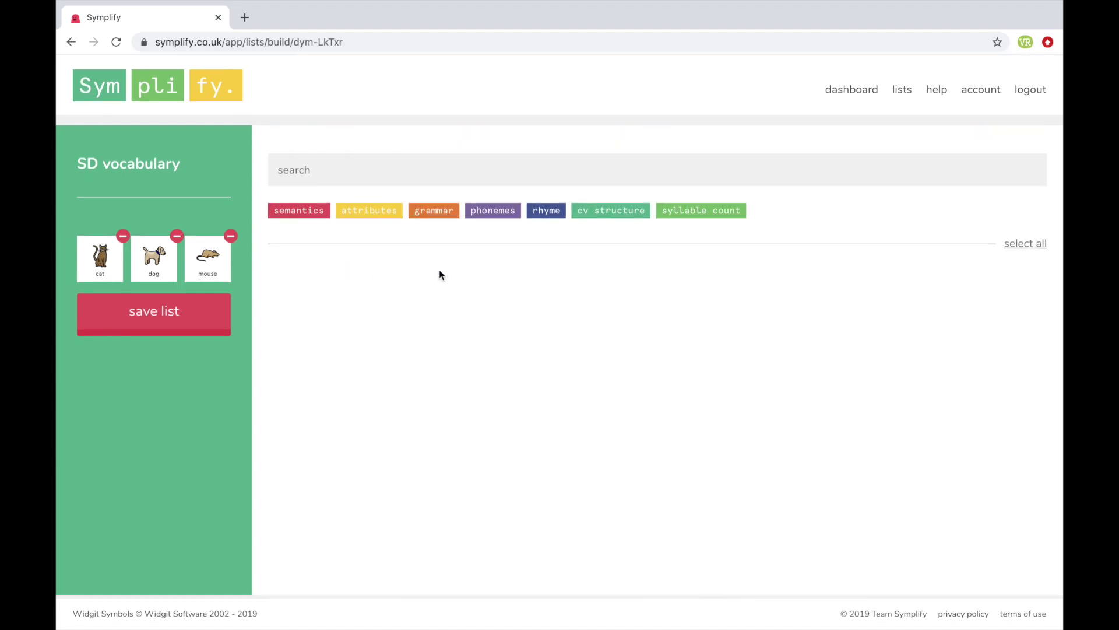
Step: Find symbols that rhyme with "cat" using the animal symbol, examine the matches and remove the rhyme filter
{"action": "left_click", "coordinate": [546, 210]}
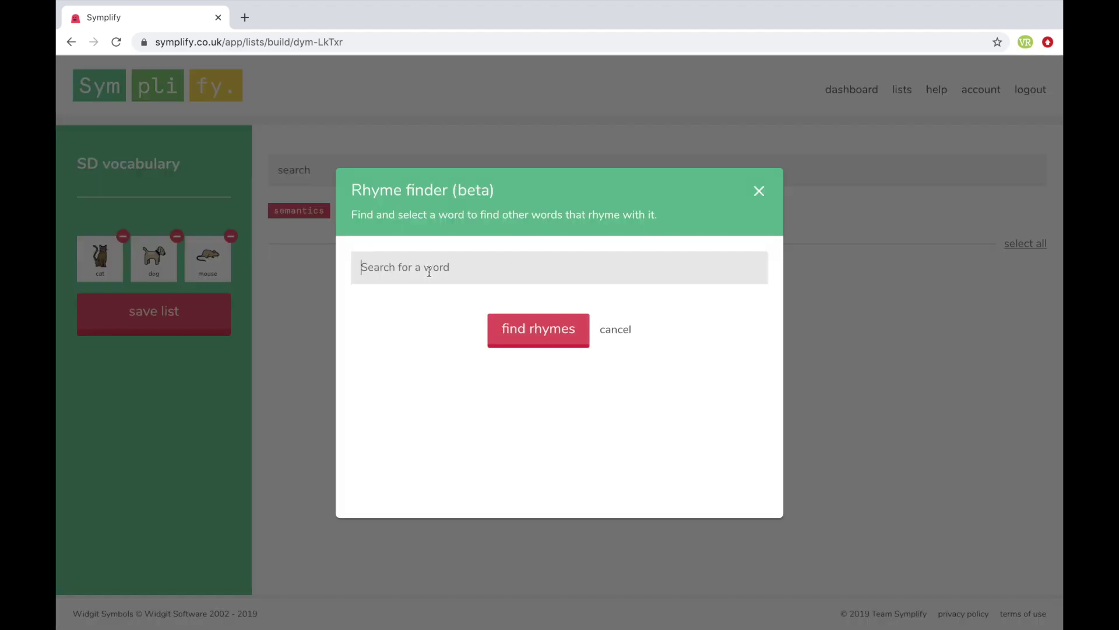
{"action": "type", "text": "cat"}
{"action": "left_click", "coordinate": [408, 373]}
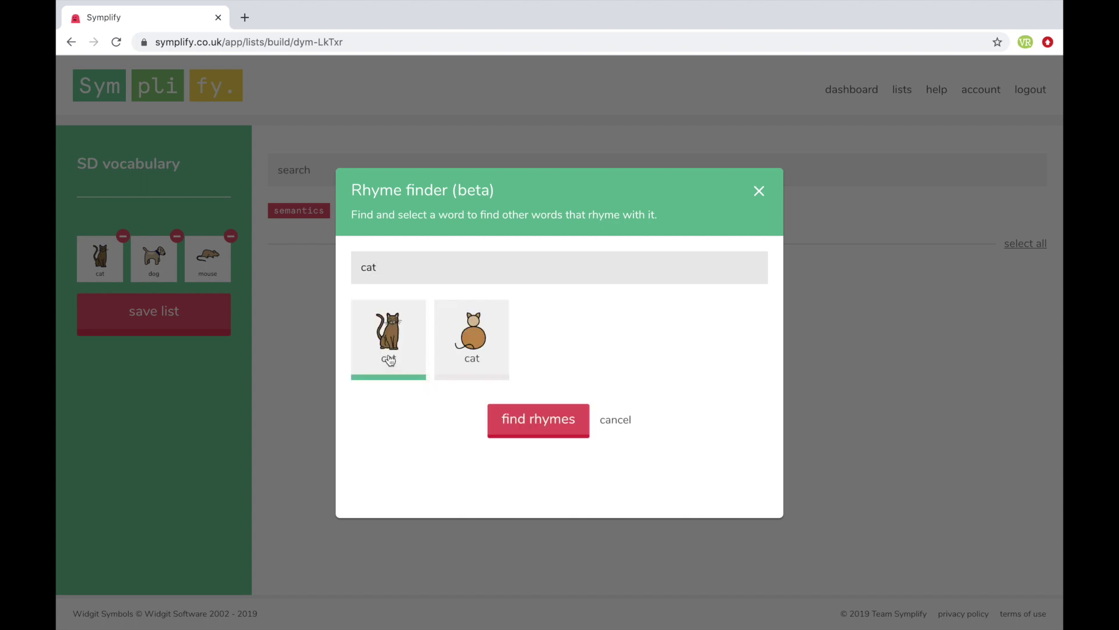
{"action": "left_click", "coordinate": [515, 420]}
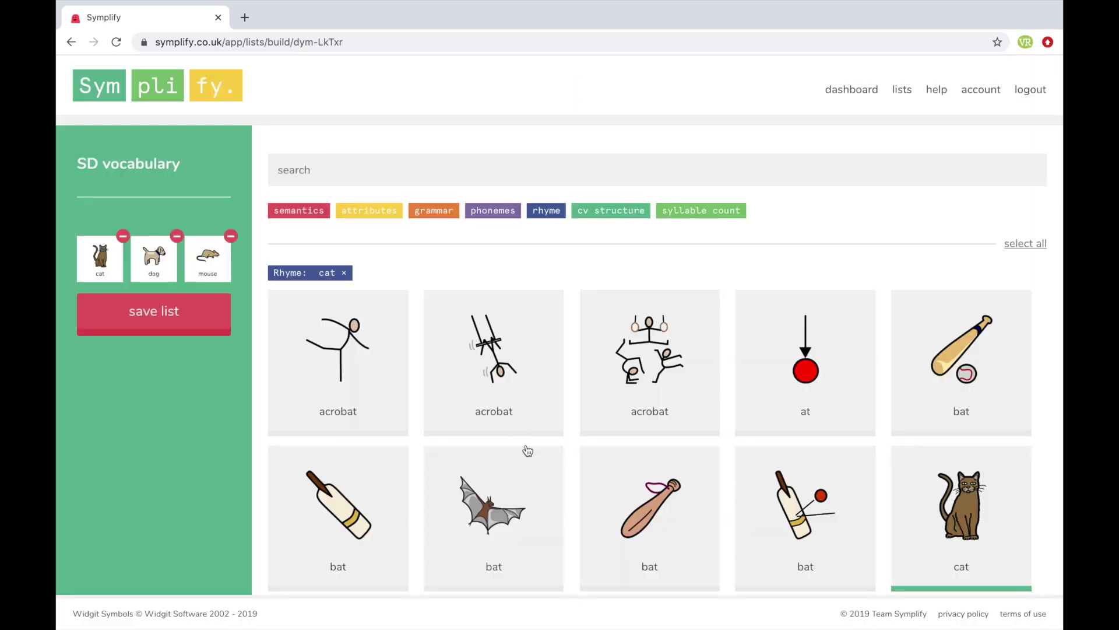
{"action": "scroll", "coordinate": [527, 451], "scroll_direction": "down", "scroll_amount": 2}
{"action": "scroll", "coordinate": [527, 450], "scroll_direction": "up", "scroll_amount": 1}
{"action": "scroll", "coordinate": [527, 451], "scroll_direction": "up", "scroll_amount": 1}
{"action": "left_click", "coordinate": [345, 275]}
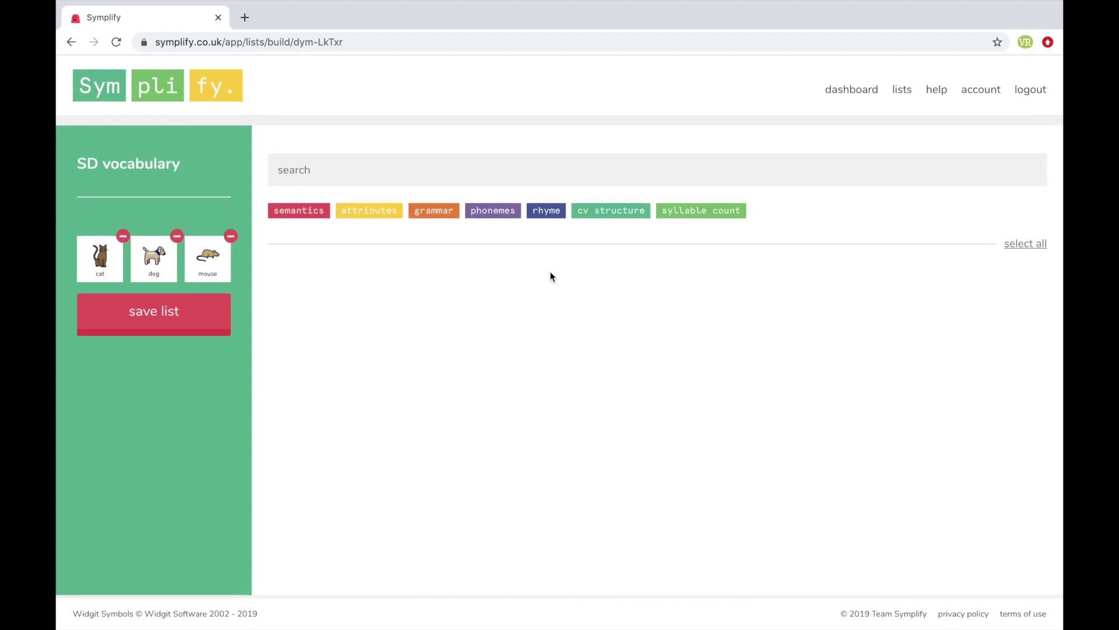
Step: Find symbols with the consonant-vowel structure CVCV, view the matches and remove that filter
{"action": "left_click", "coordinate": [604, 215]}
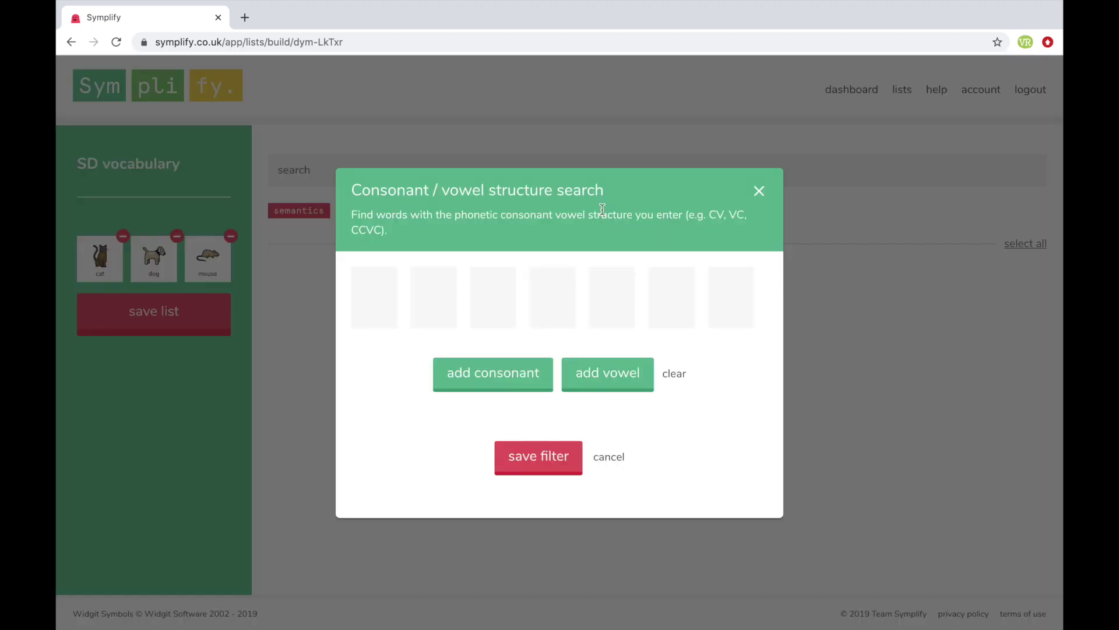
{"action": "left_click", "coordinate": [488, 372]}
{"action": "left_click", "coordinate": [604, 376]}
{"action": "left_click", "coordinate": [511, 378]}
{"action": "left_click", "coordinate": [612, 381]}
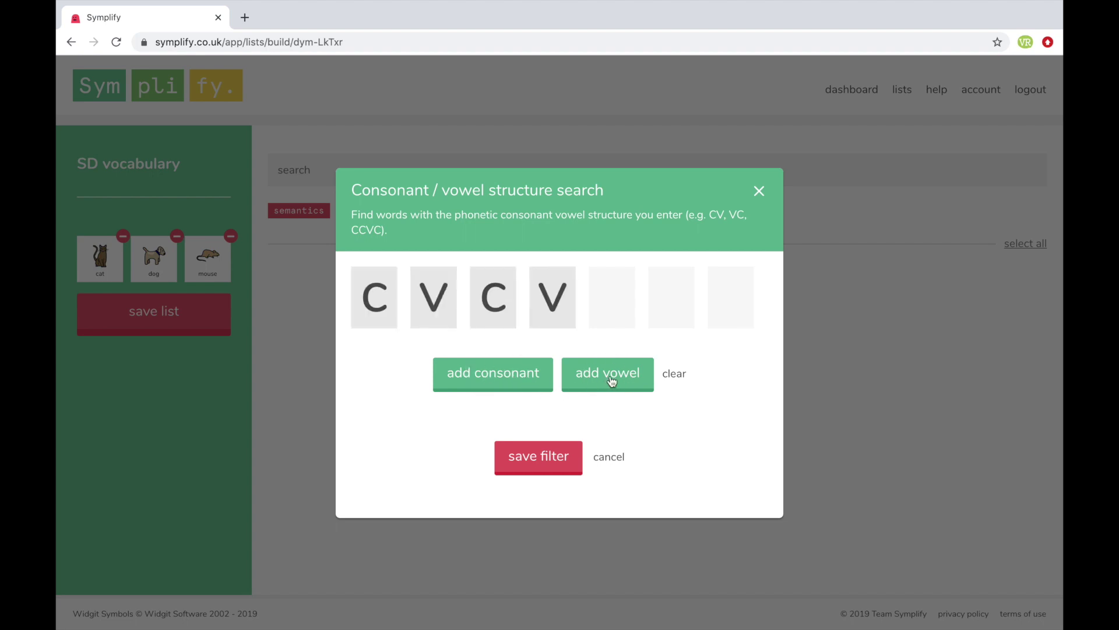
{"action": "left_click", "coordinate": [540, 459]}
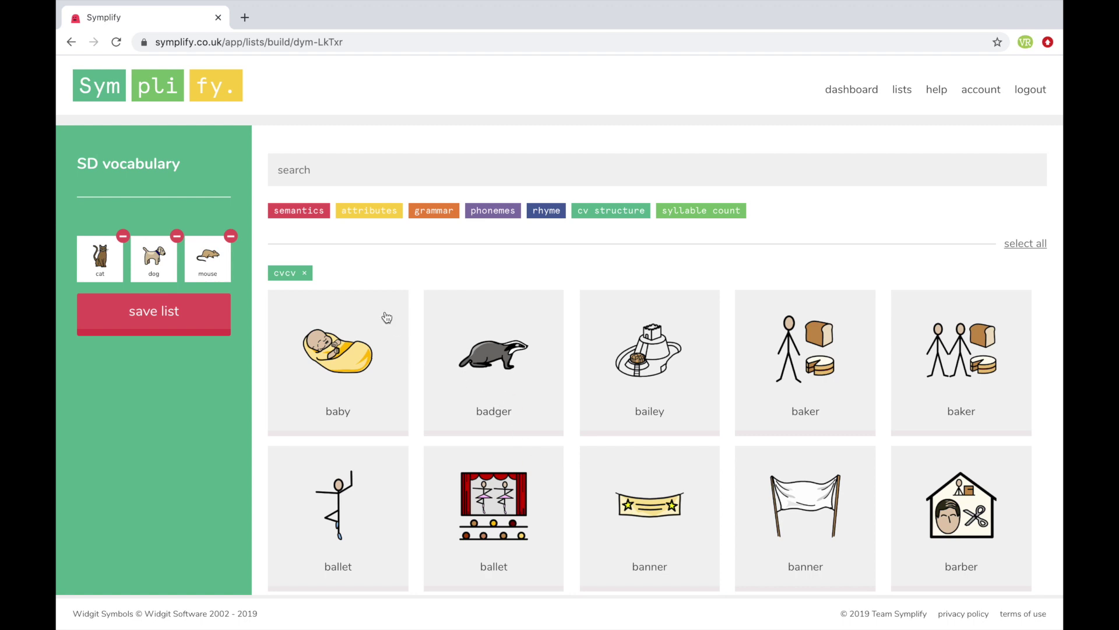
{"action": "left_click", "coordinate": [303, 274]}
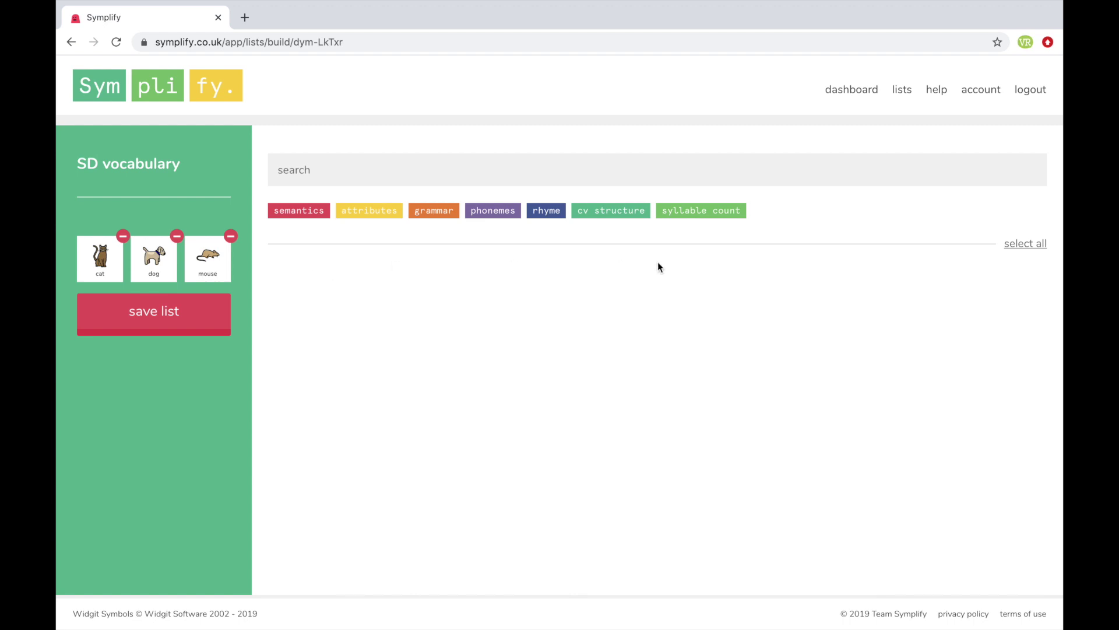
Step: Find symbols with a syllable count of 3, view the matches and remove that filter
{"action": "left_click", "coordinate": [730, 212]}
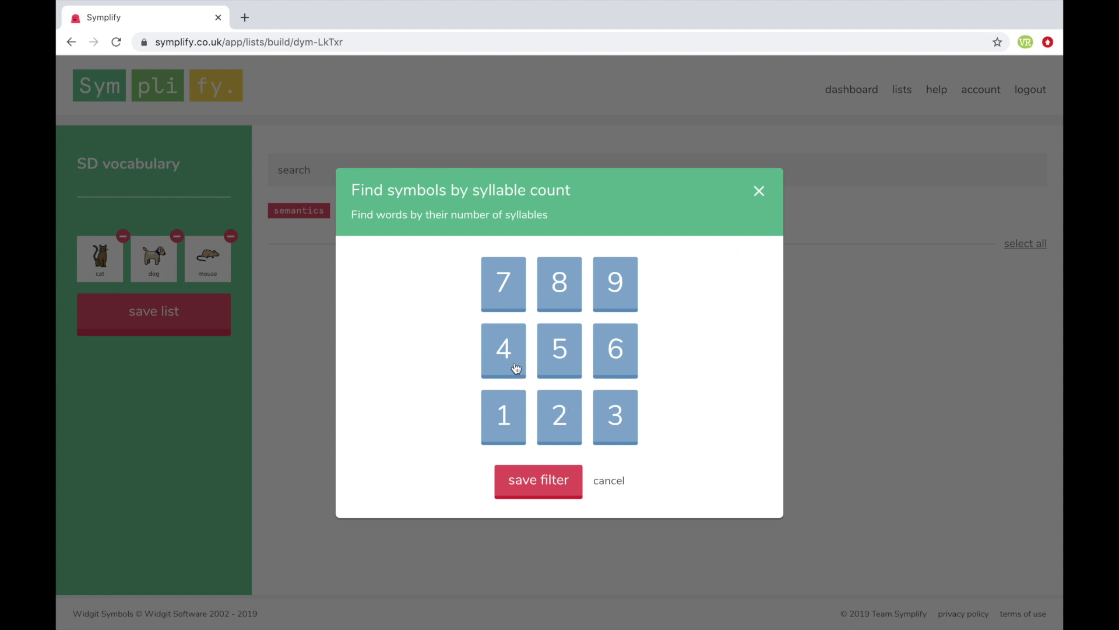
{"action": "left_click", "coordinate": [533, 491]}
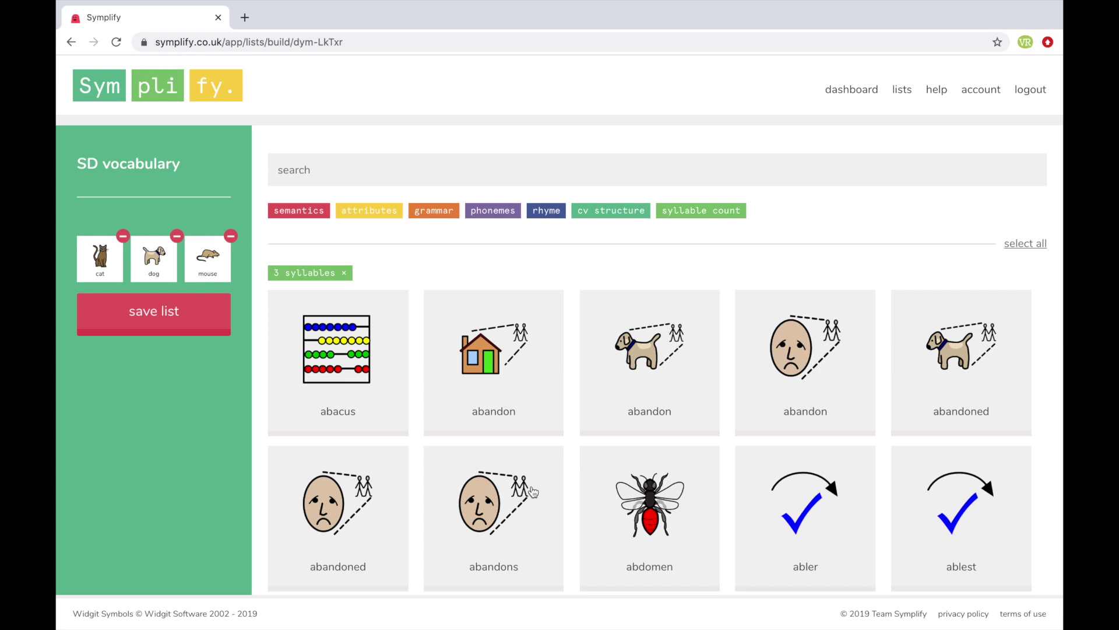
{"action": "left_click", "coordinate": [344, 274]}
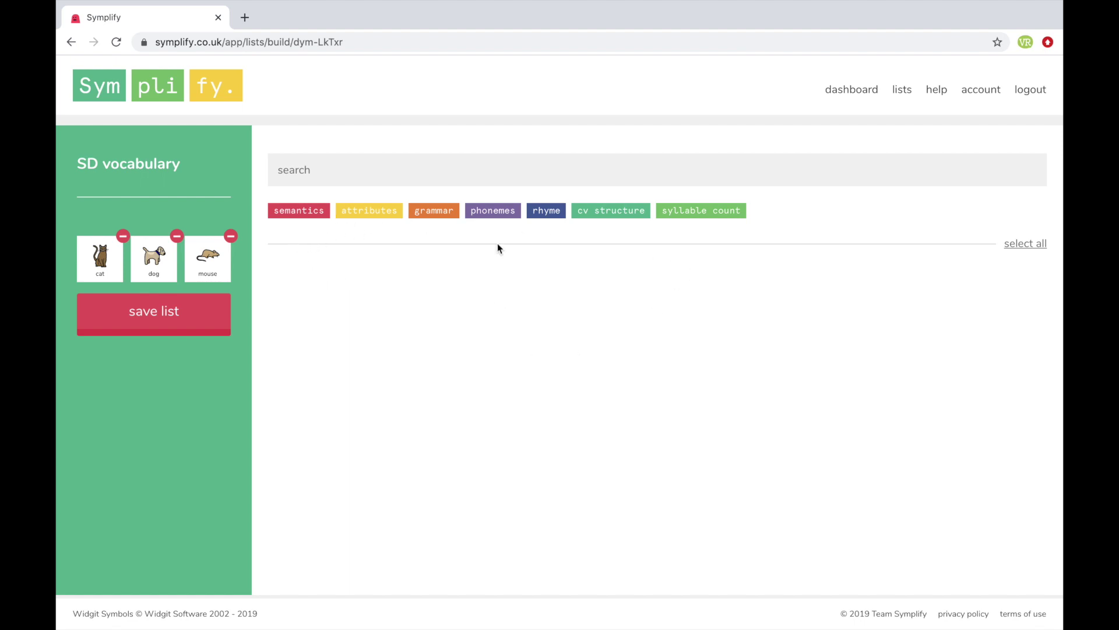
Step: Filter the symbols by the phoneme /t/ in initial position
{"action": "left_click", "coordinate": [490, 219]}
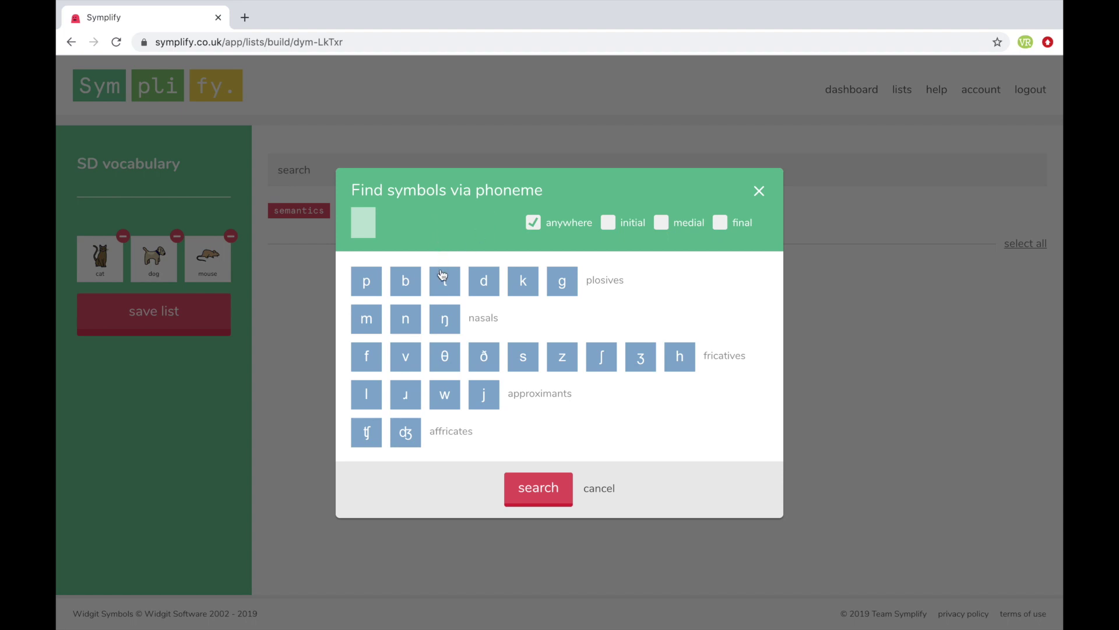
{"action": "left_click", "coordinate": [445, 280]}
{"action": "left_click", "coordinate": [610, 224]}
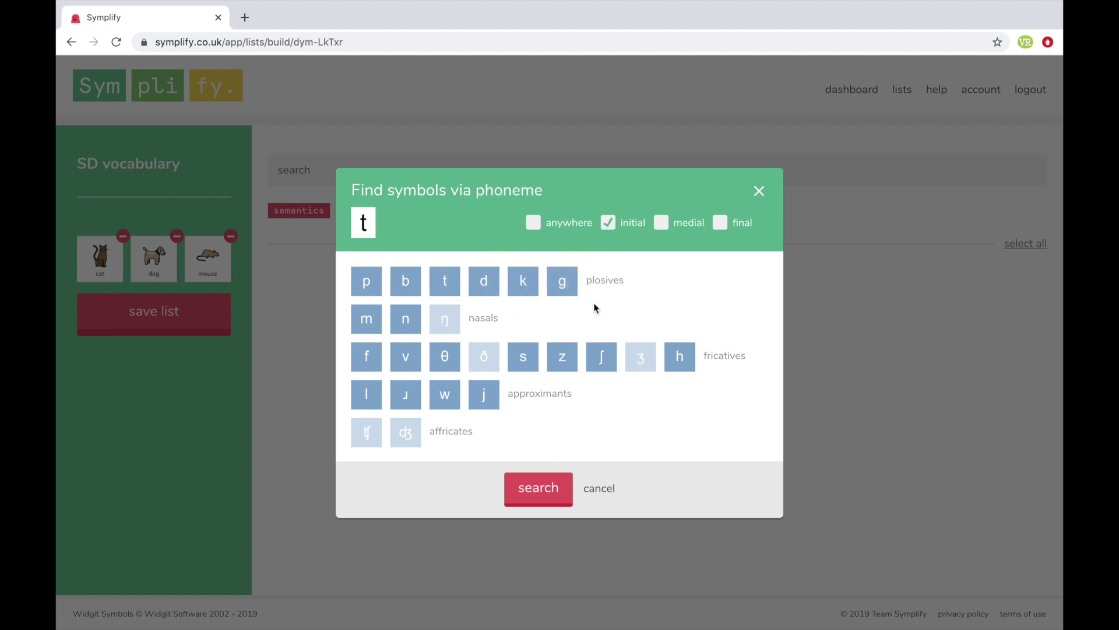
{"action": "left_click", "coordinate": [530, 490]}
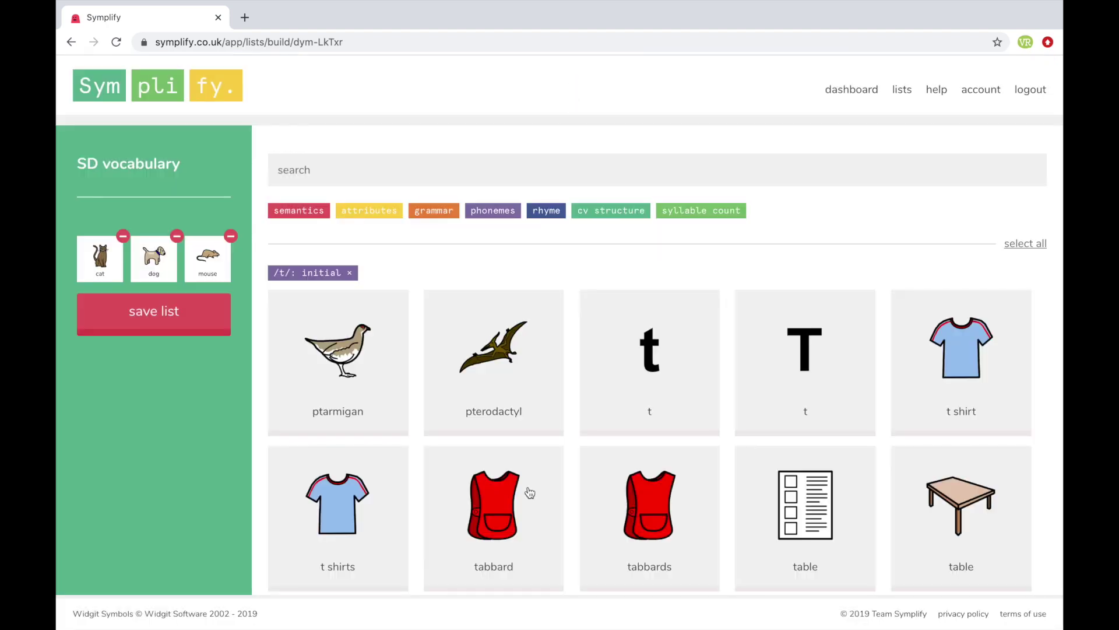
Step: Examine the symbols starting with /t/, loading two further batches of results and returning to the start of the list
{"action": "scroll", "coordinate": [703, 499], "scroll_direction": "down", "scroll_amount": 7}
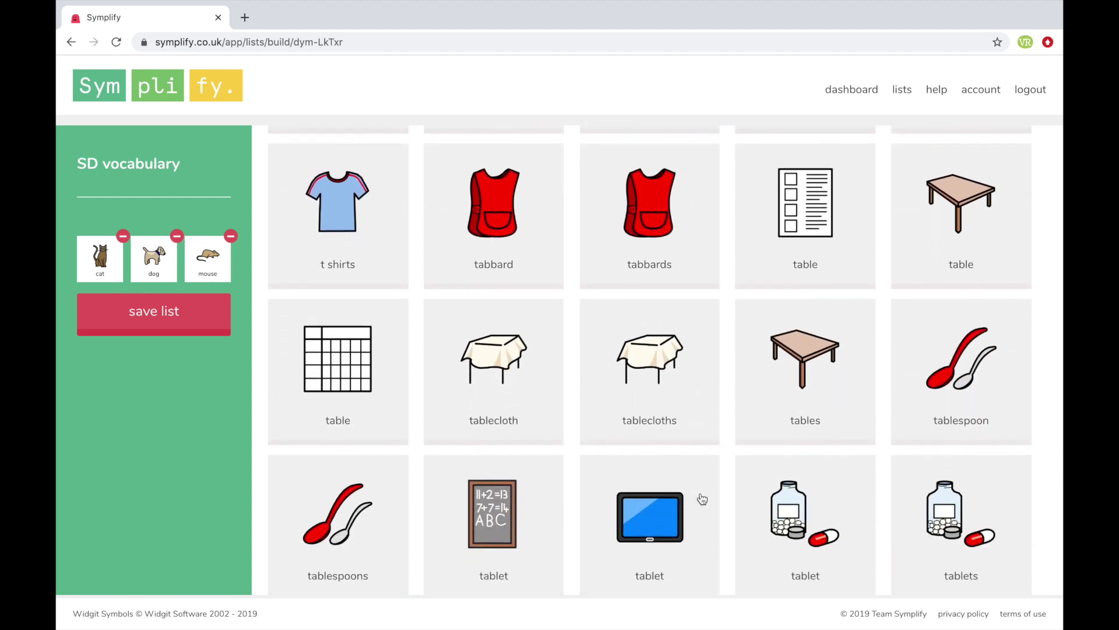
{"action": "scroll", "coordinate": [703, 499], "scroll_direction": "down", "scroll_amount": 15}
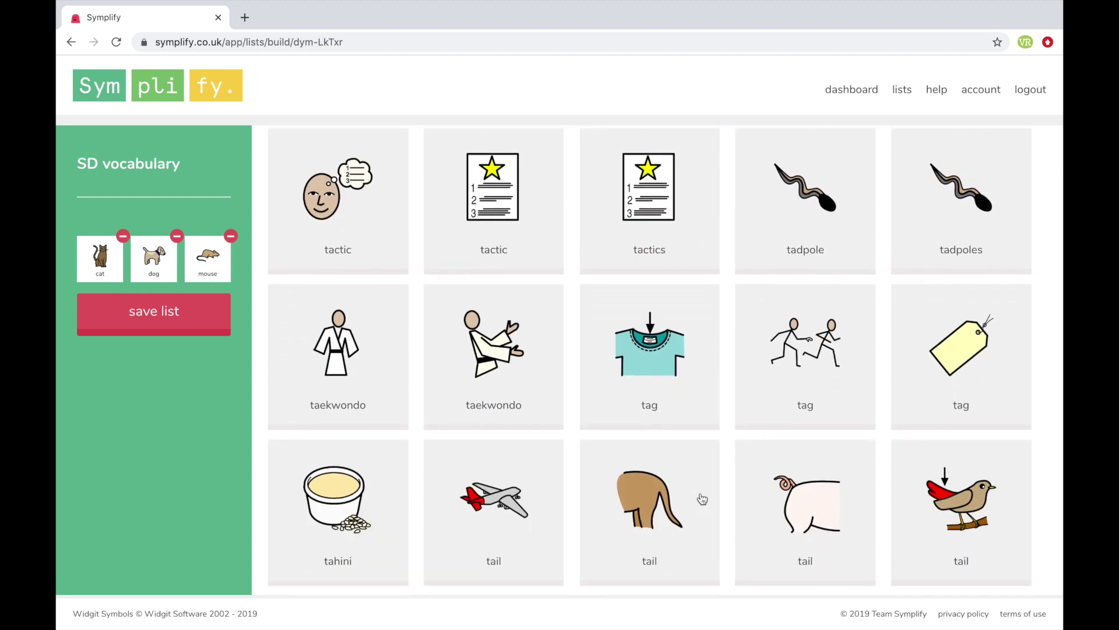
{"action": "scroll", "coordinate": [702, 498], "scroll_direction": "down", "scroll_amount": 1}
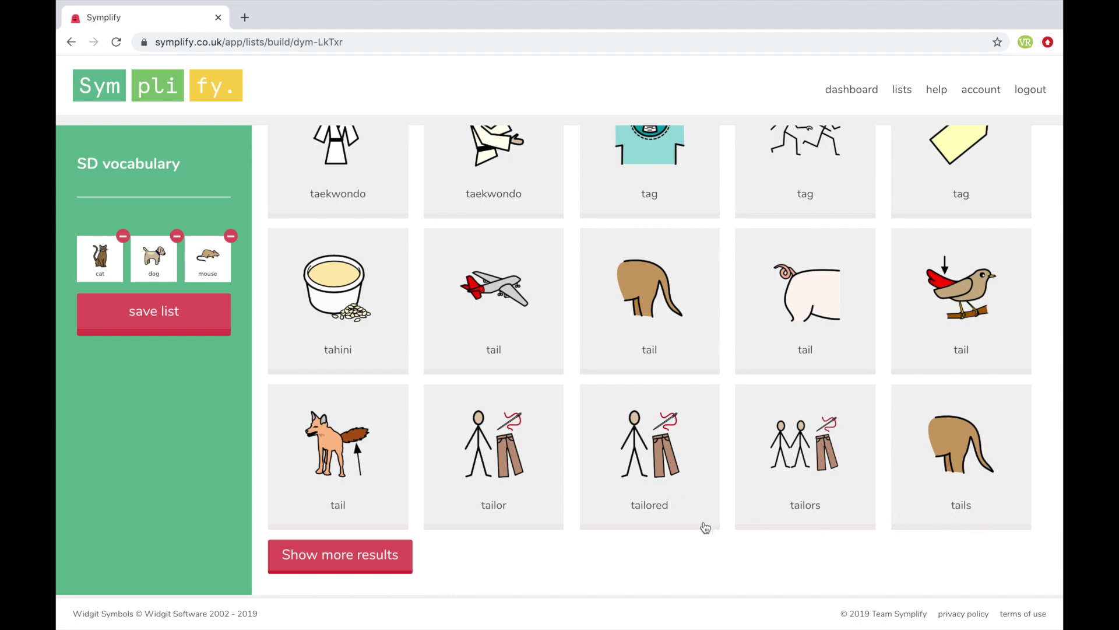
{"action": "left_click", "coordinate": [326, 555]}
{"action": "scroll", "coordinate": [408, 509], "scroll_direction": "down", "scroll_amount": 20}
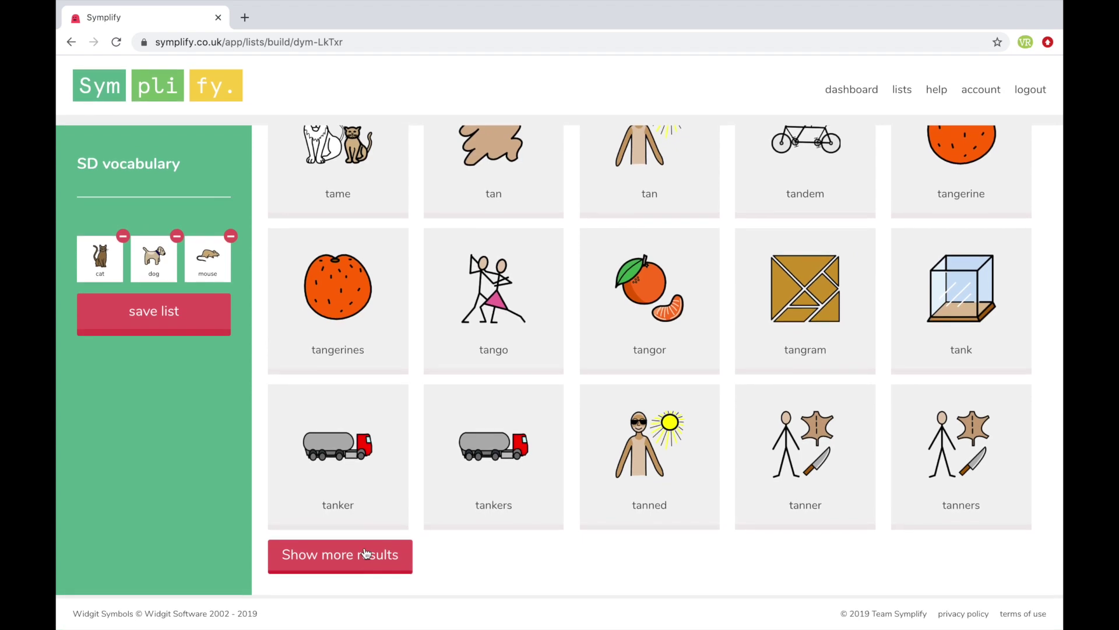
{"action": "left_click", "coordinate": [367, 545]}
{"action": "scroll", "coordinate": [400, 481], "scroll_direction": "down", "scroll_amount": 3}
{"action": "scroll", "coordinate": [400, 480], "scroll_direction": "down", "scroll_amount": 2}
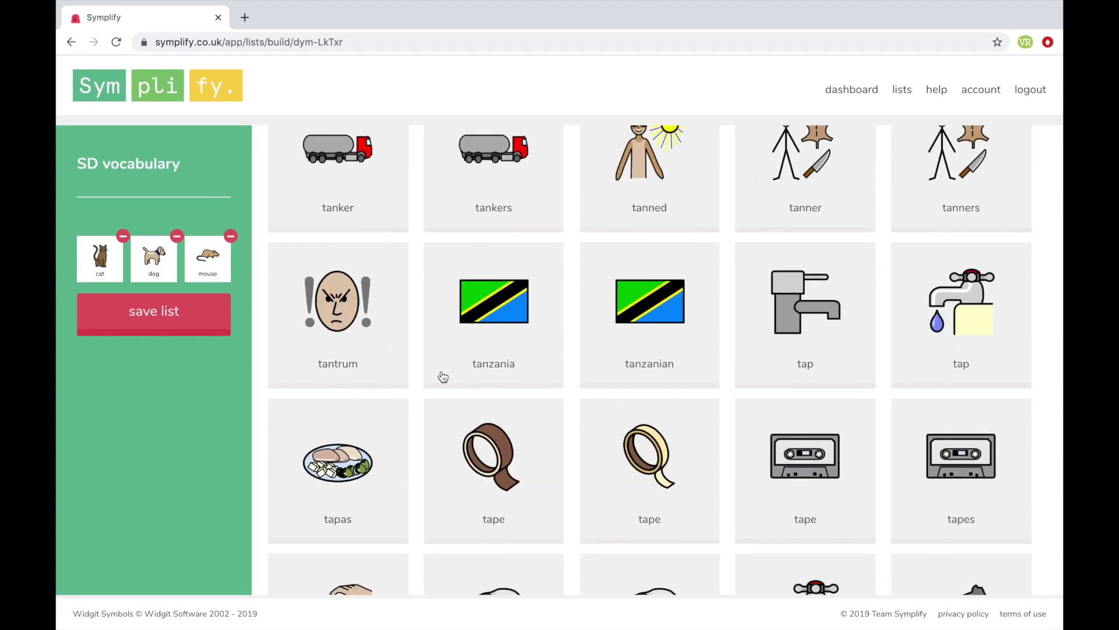
{"action": "scroll", "coordinate": [459, 328], "scroll_direction": "up", "scroll_amount": 20}
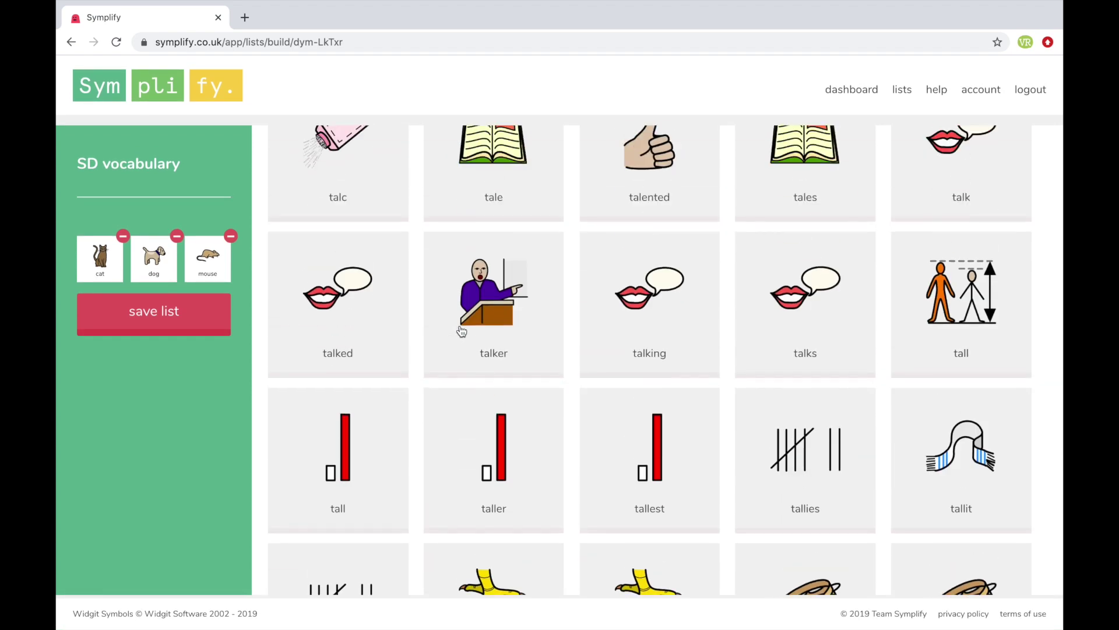
{"action": "scroll", "coordinate": [461, 330], "scroll_direction": "up", "scroll_amount": 20}
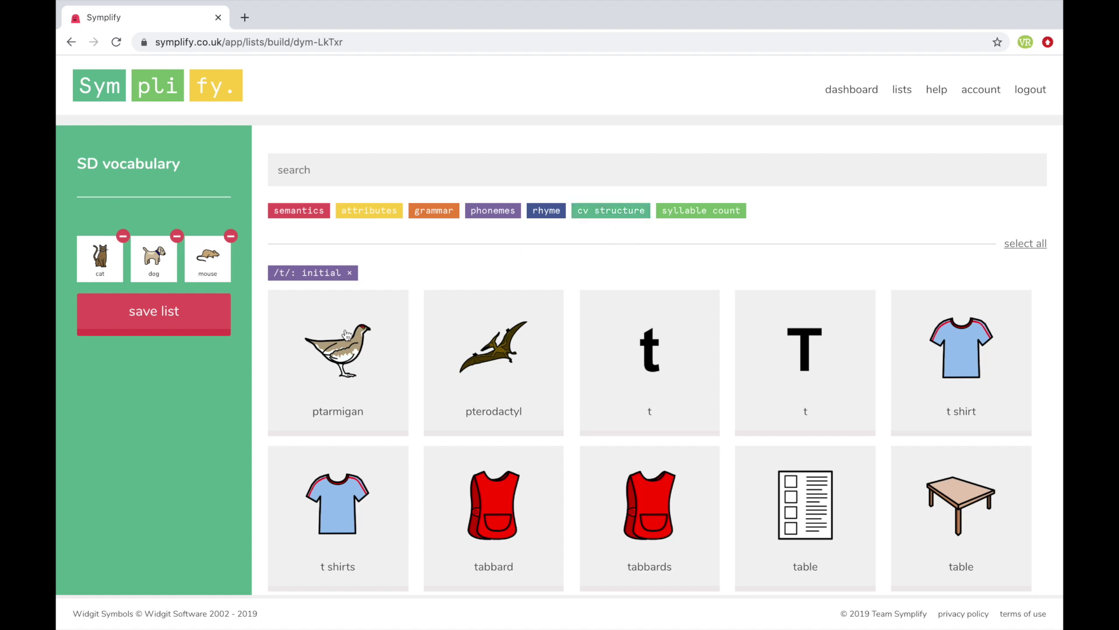
Step: Add a CV consonant-vowel structure filter alongside the initial /t/ filter
{"action": "left_click", "coordinate": [592, 213]}
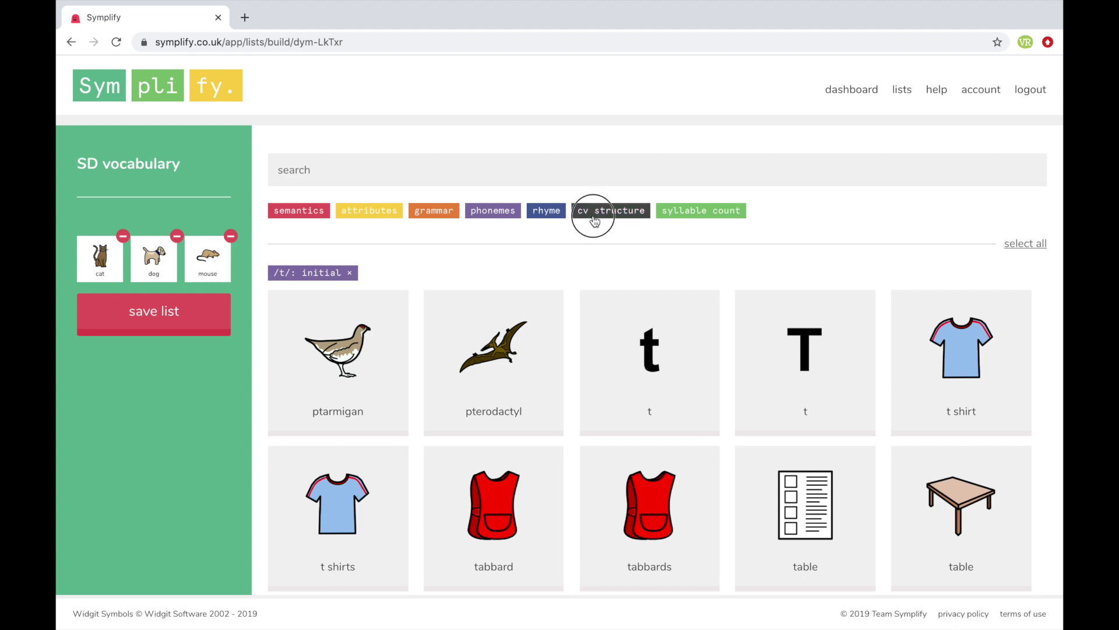
{"action": "left_click", "coordinate": [496, 385]}
{"action": "left_click", "coordinate": [600, 378]}
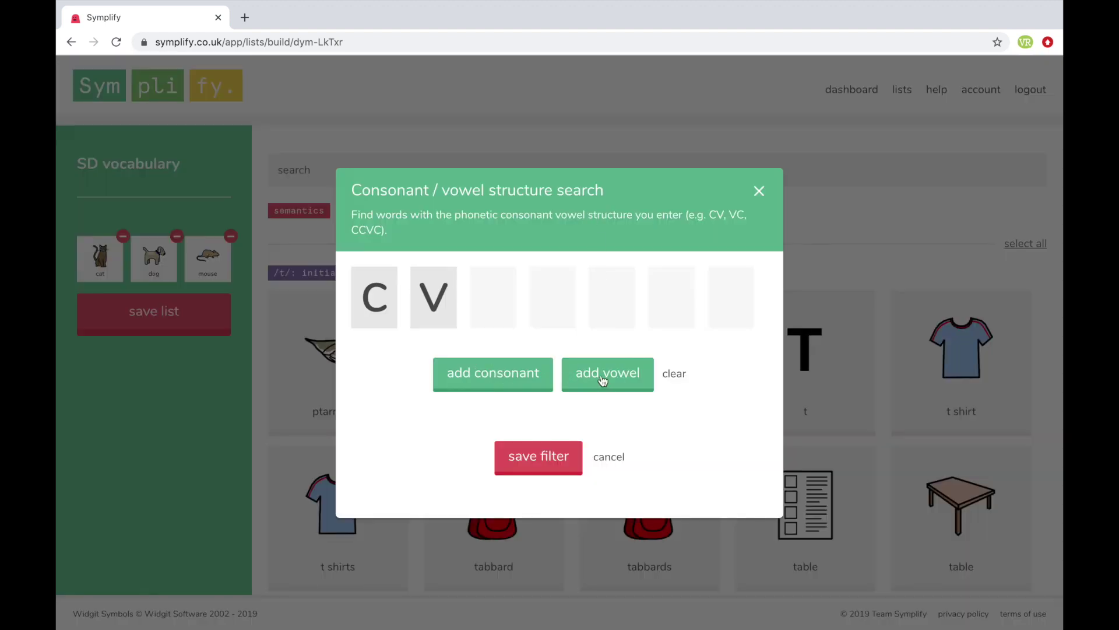
{"action": "left_click", "coordinate": [531, 467]}
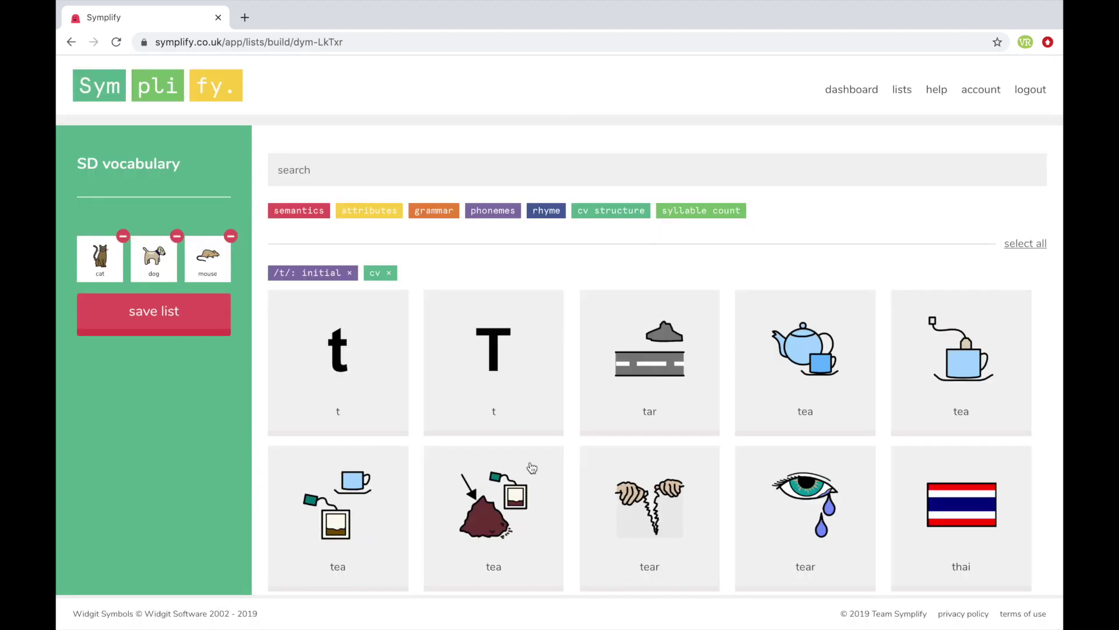
Step: Add the teapot "tea", necktie "tie", shape-sorter "toy", "toe" and numeral 2 "two" symbols to the SD vocabulary list and save it
{"action": "scroll", "coordinate": [653, 503], "scroll_direction": "down", "scroll_amount": 2}
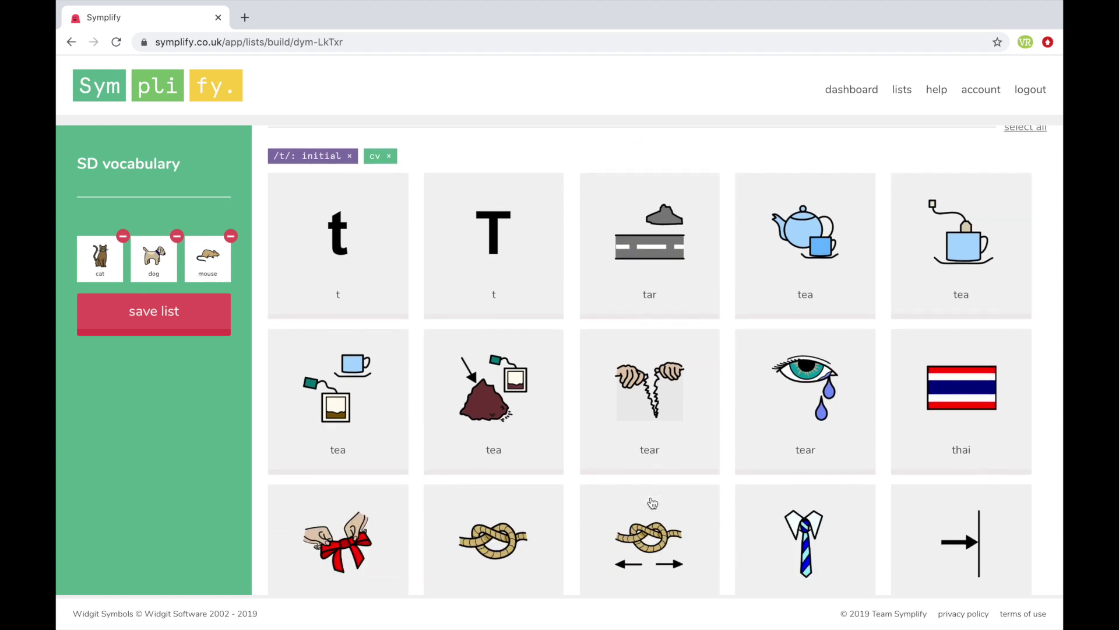
{"action": "left_click", "coordinate": [815, 307]}
{"action": "scroll", "coordinate": [762, 410], "scroll_direction": "down", "scroll_amount": 2}
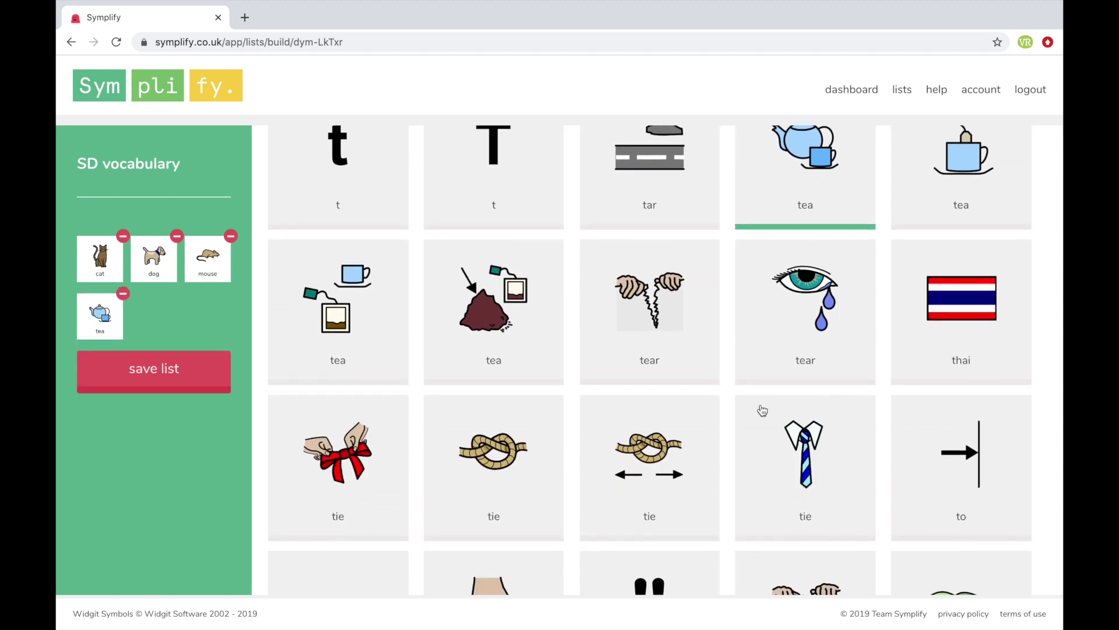
{"action": "scroll", "coordinate": [762, 410], "scroll_direction": "down", "scroll_amount": 1}
{"action": "left_click", "coordinate": [802, 402]}
{"action": "scroll", "coordinate": [707, 405], "scroll_direction": "down", "scroll_amount": 3}
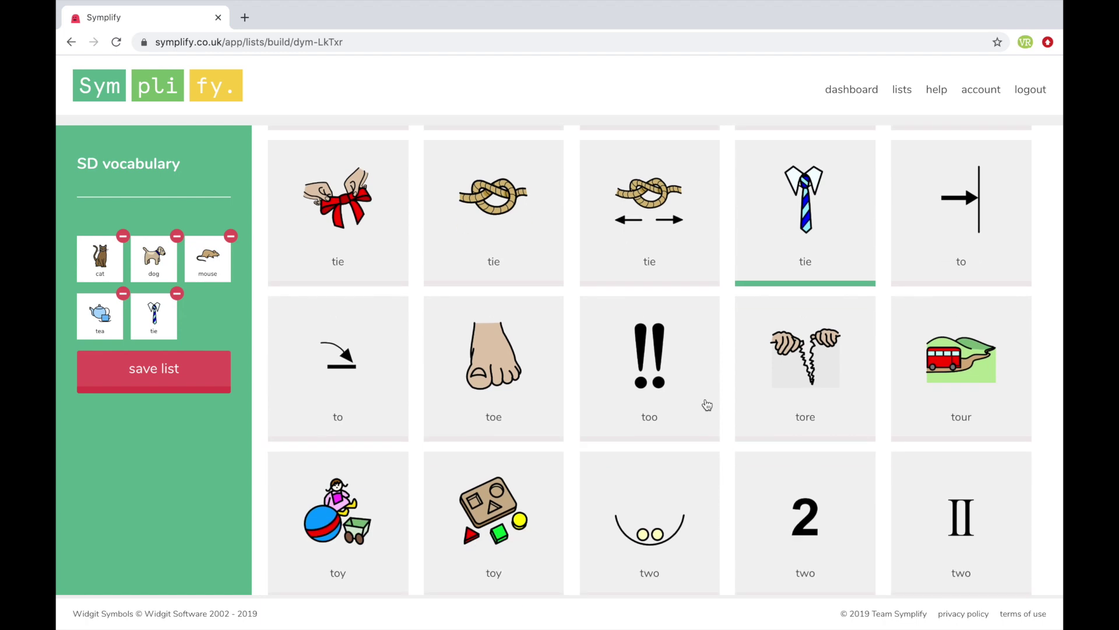
{"action": "scroll", "coordinate": [708, 404], "scroll_direction": "down", "scroll_amount": 1}
{"action": "left_click", "coordinate": [494, 481]}
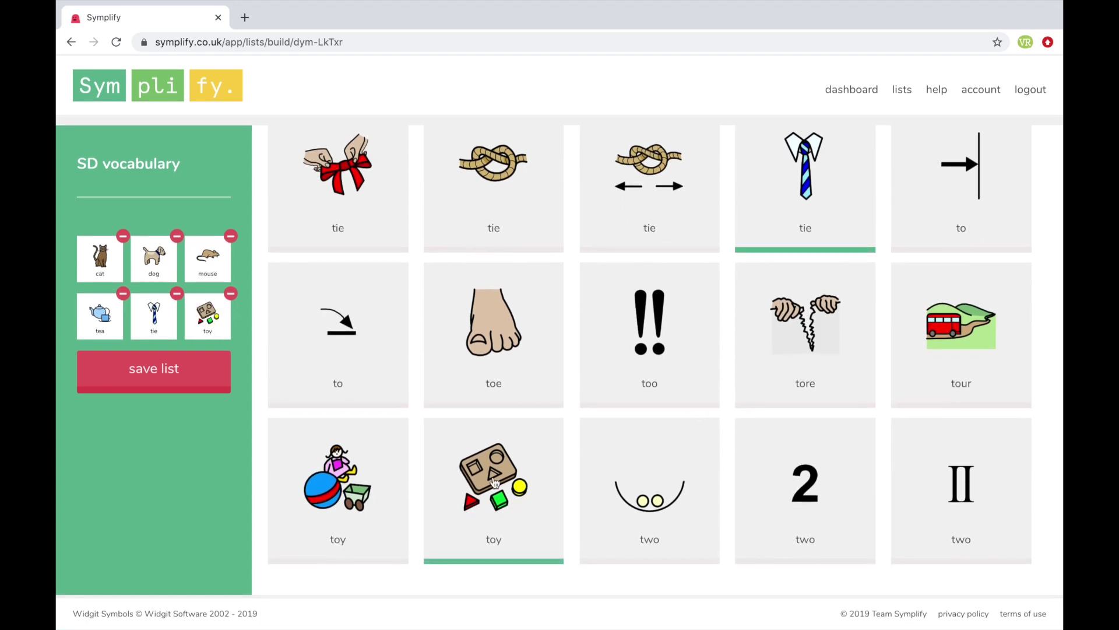
{"action": "left_click", "coordinate": [478, 384]}
{"action": "left_click", "coordinate": [779, 506]}
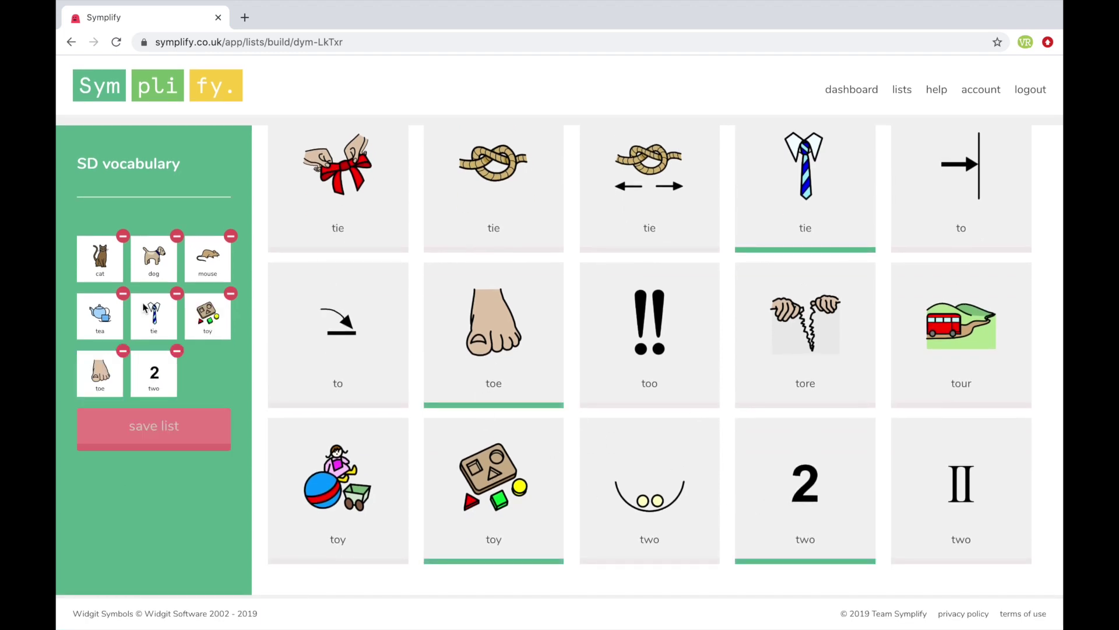
{"action": "left_click", "coordinate": [170, 423]}
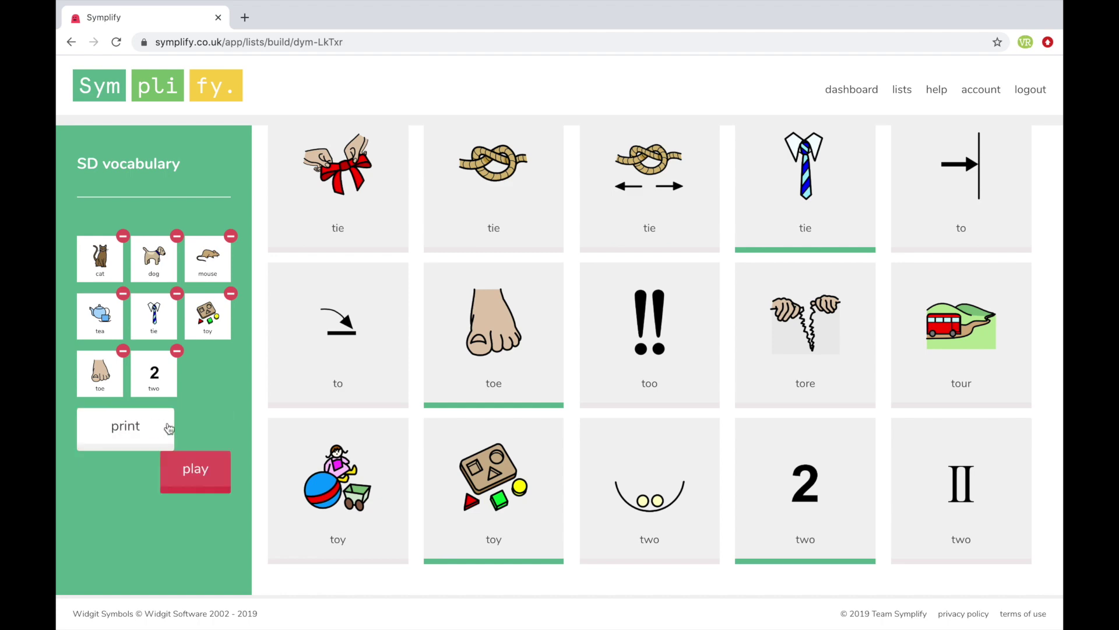
Step: Replace the CV structure filter with a CVC structure filter, keeping the initial /t/ filter
{"action": "scroll", "coordinate": [440, 442], "scroll_direction": "up", "scroll_amount": 10}
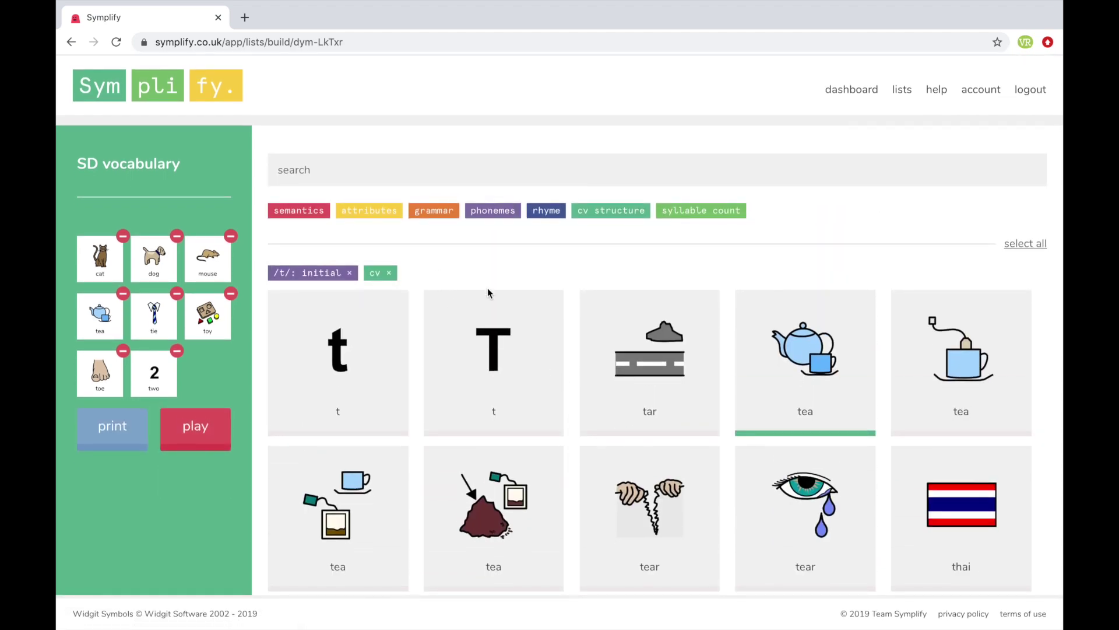
{"action": "left_click", "coordinate": [389, 273]}
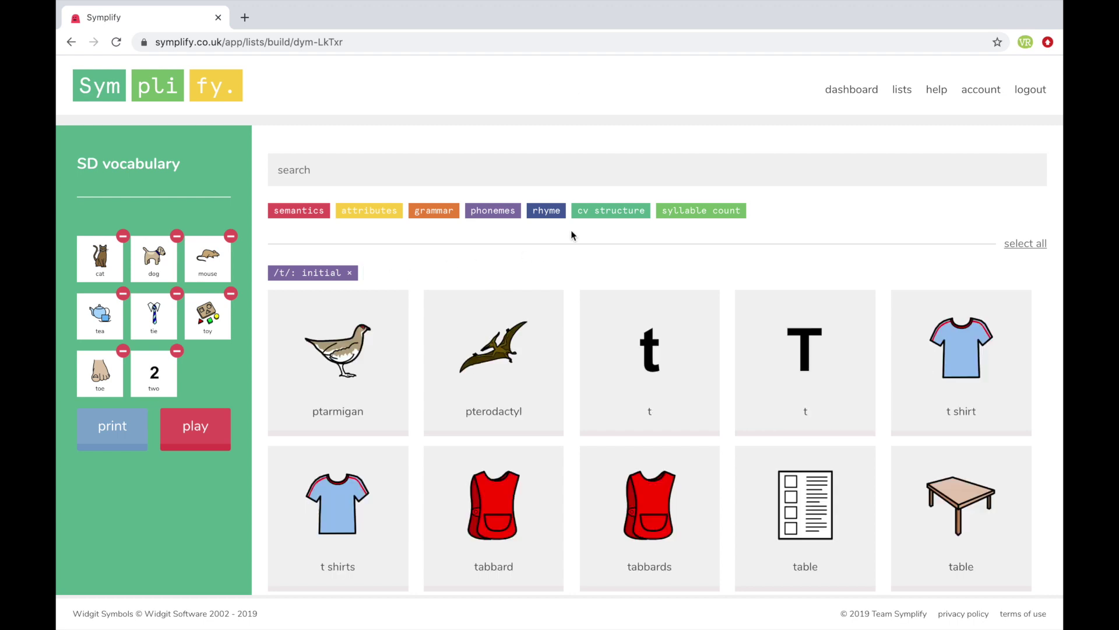
{"action": "left_click", "coordinate": [600, 214]}
{"action": "left_click", "coordinate": [519, 378]}
{"action": "left_click", "coordinate": [576, 376]}
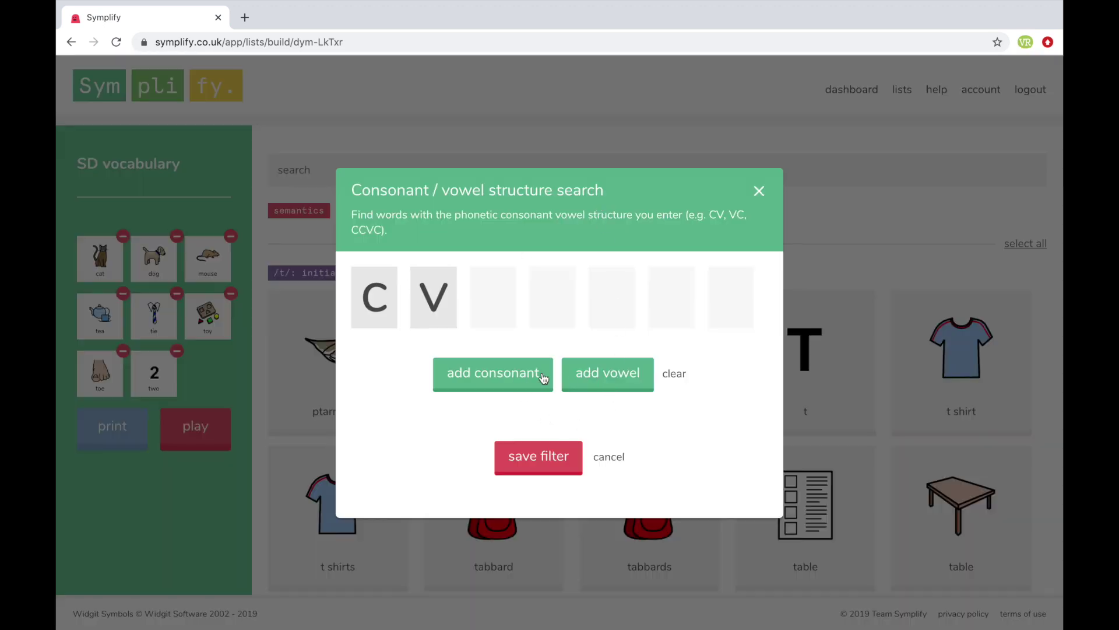
{"action": "left_click", "coordinate": [525, 380]}
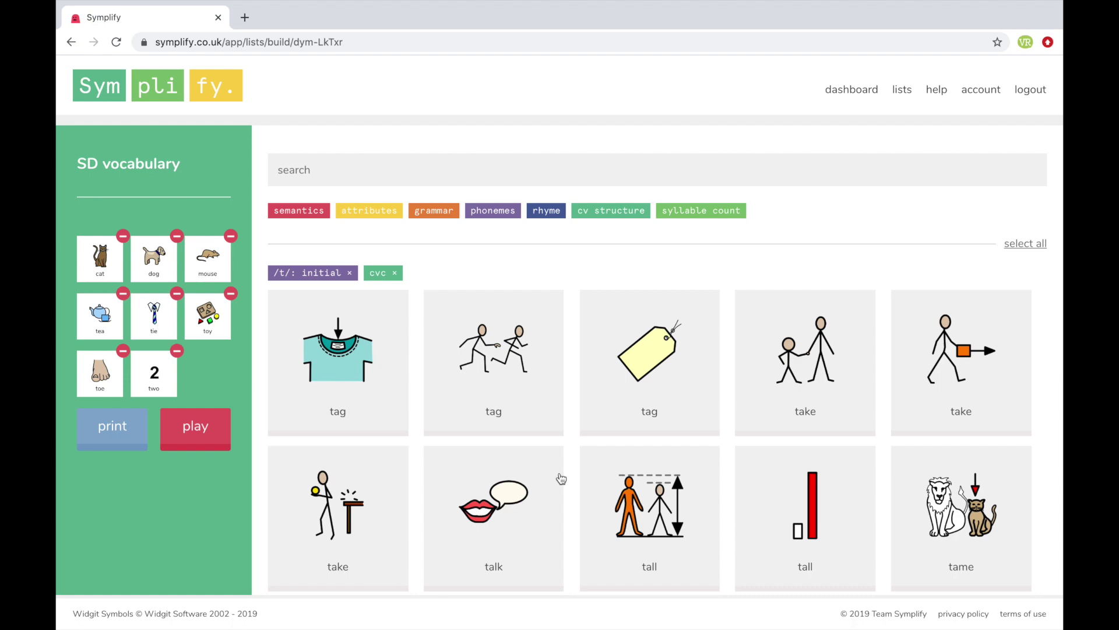
Step: Examine the CVC symbols that start with /t/ and remove the CVC filter
{"action": "scroll", "coordinate": [572, 492], "scroll_direction": "down", "scroll_amount": 6}
{"action": "scroll", "coordinate": [572, 492], "scroll_direction": "up", "scroll_amount": 6}
{"action": "left_click", "coordinate": [394, 273]}
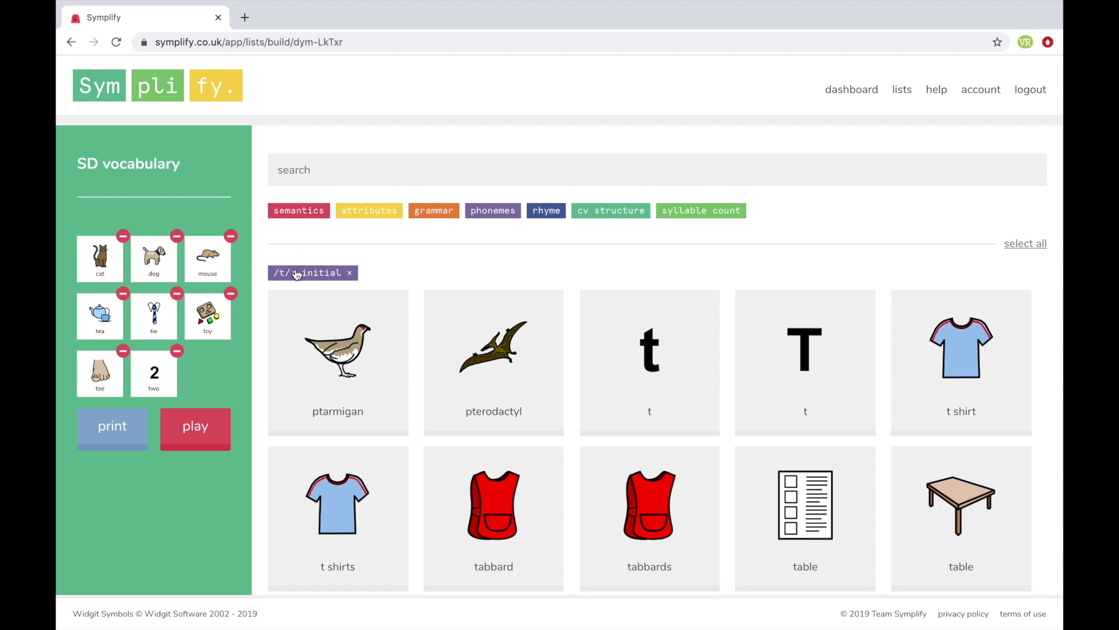
Step: Add the animals semantic filter alongside the initial /t/ filter and look through the matching symbols
{"action": "left_click", "coordinate": [287, 212]}
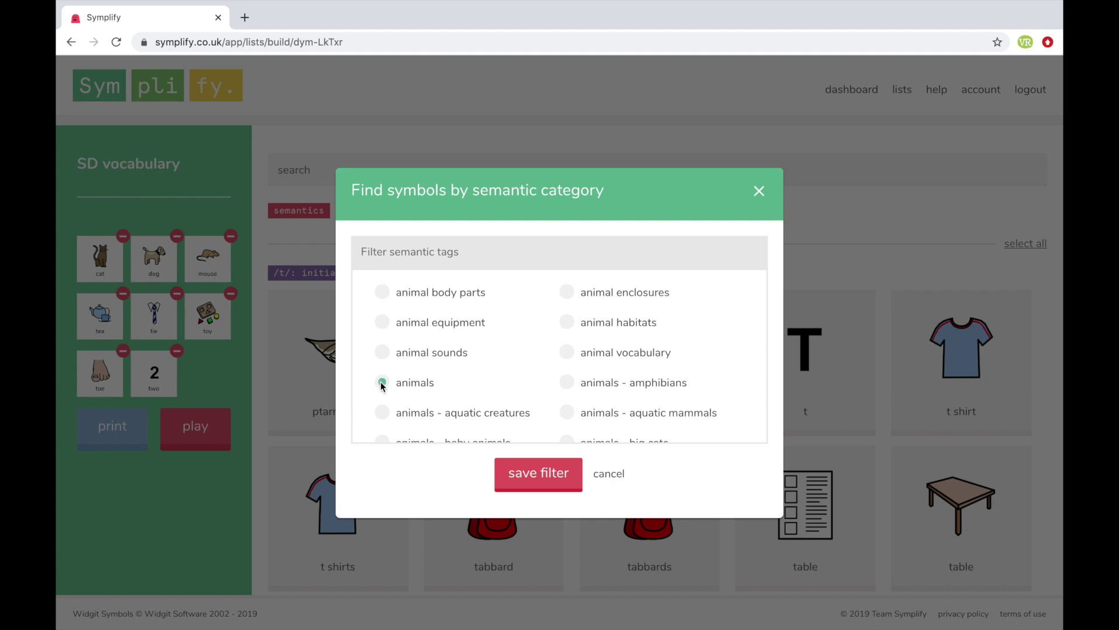
{"action": "left_click", "coordinate": [529, 481]}
{"action": "scroll", "coordinate": [737, 512], "scroll_direction": "down", "scroll_amount": 2}
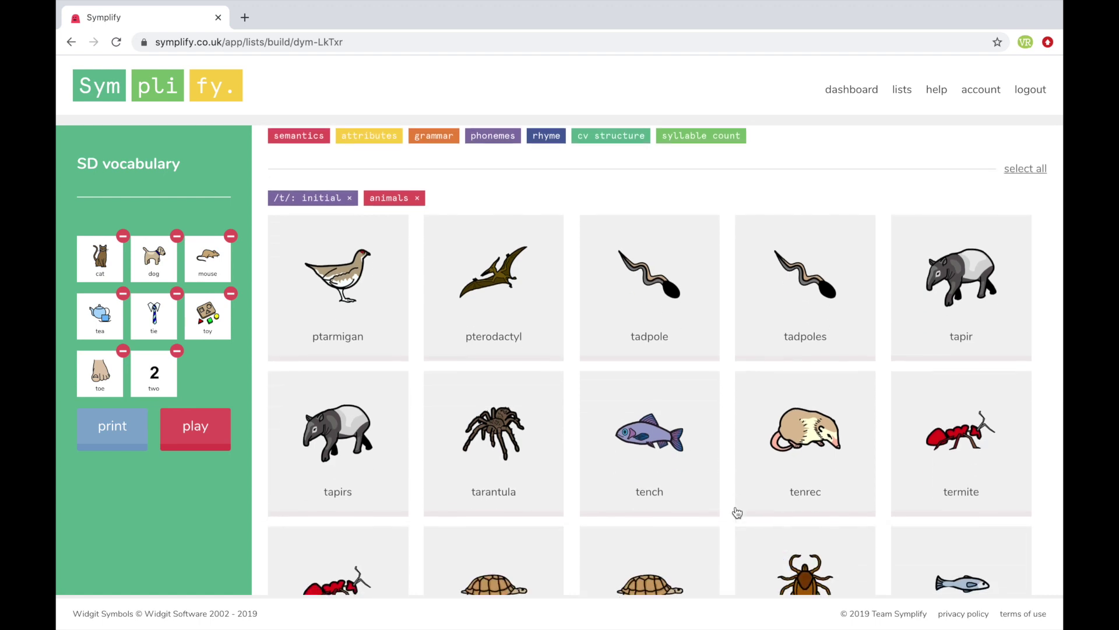
{"action": "scroll", "coordinate": [738, 512], "scroll_direction": "down", "scroll_amount": 5}
{"action": "scroll", "coordinate": [738, 512], "scroll_direction": "down", "scroll_amount": 5}
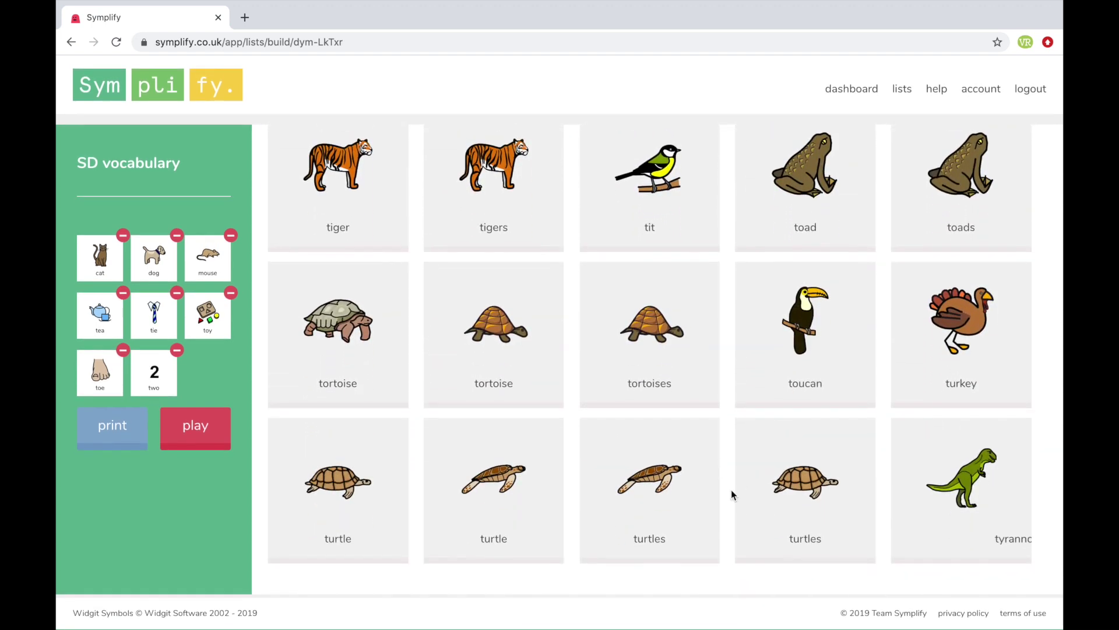
{"action": "scroll", "coordinate": [720, 425], "scroll_direction": "up", "scroll_amount": 5}
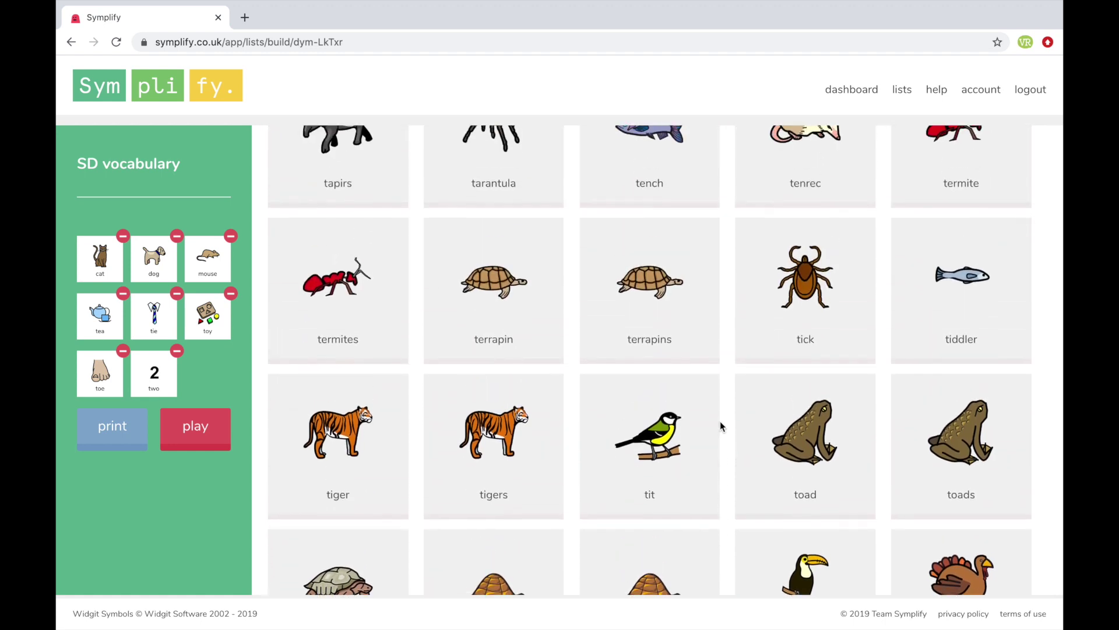
{"action": "scroll", "coordinate": [719, 421], "scroll_direction": "up", "scroll_amount": 2}
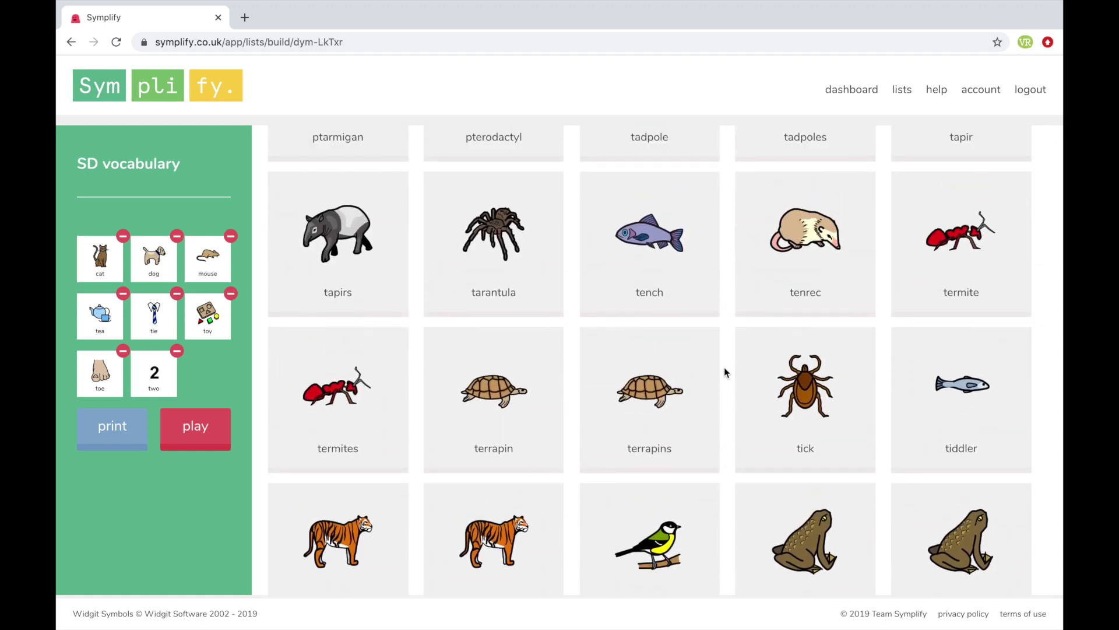
{"action": "scroll", "coordinate": [724, 367], "scroll_direction": "up", "scroll_amount": 5}
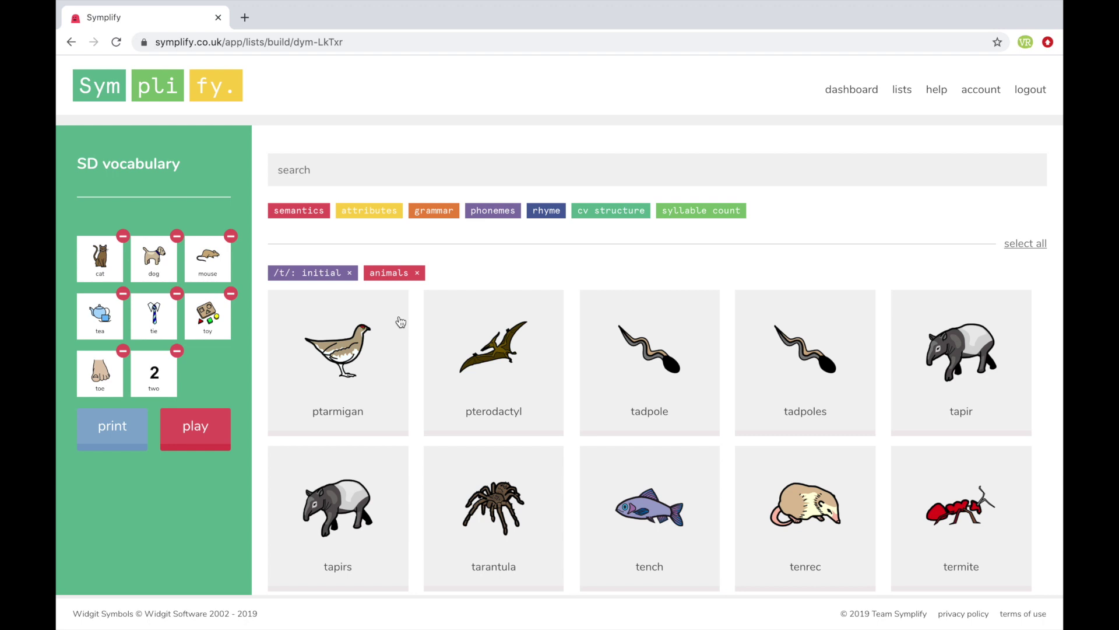
Step: Replace the initial /t/ and animals filters with the irregular plural nouns grammar filter
{"action": "left_click", "coordinate": [349, 274]}
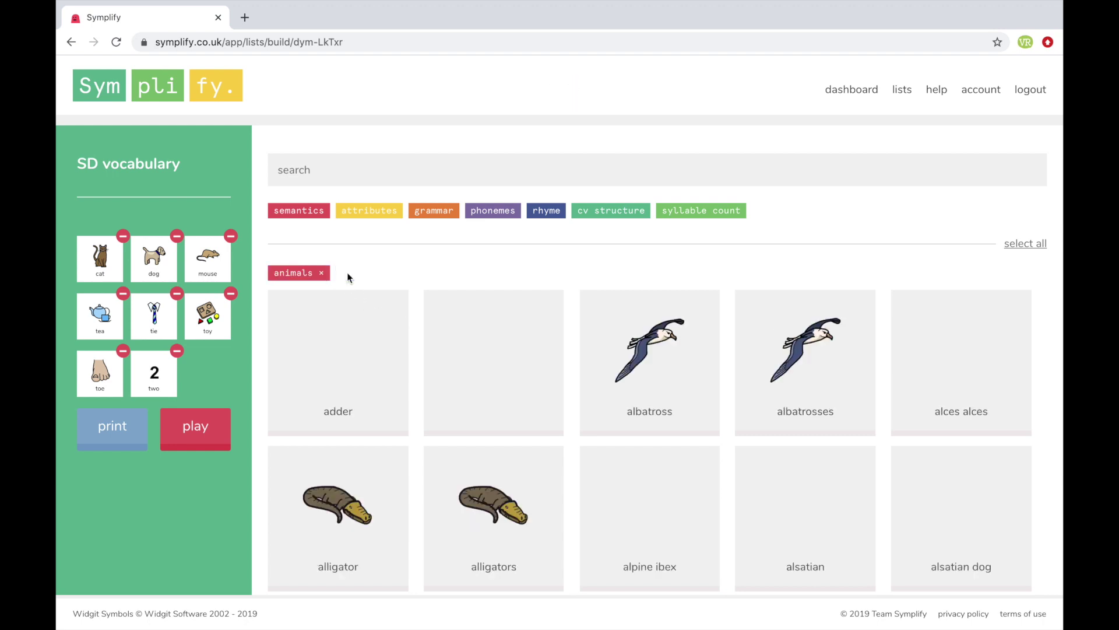
{"action": "left_click", "coordinate": [320, 273]}
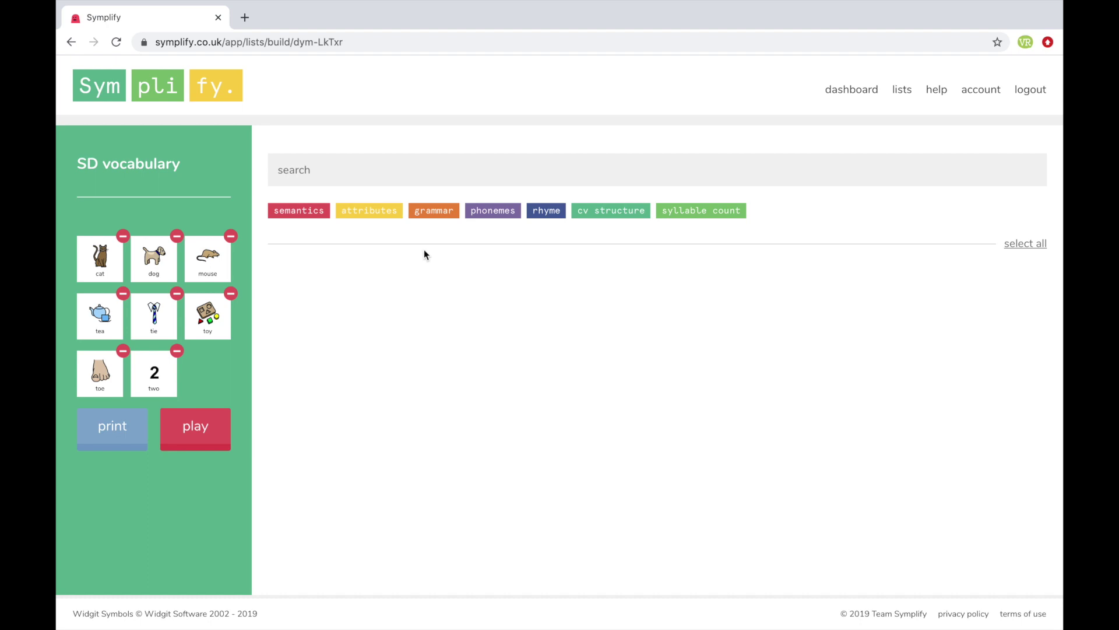
{"action": "left_click", "coordinate": [423, 212]}
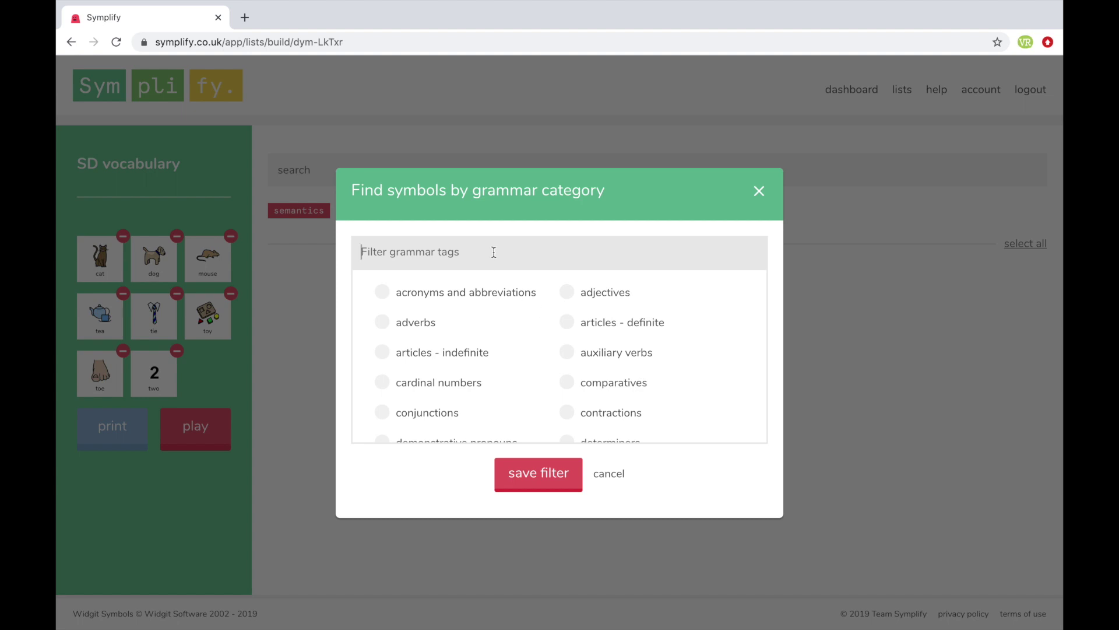
{"action": "type", "text": "irre"}
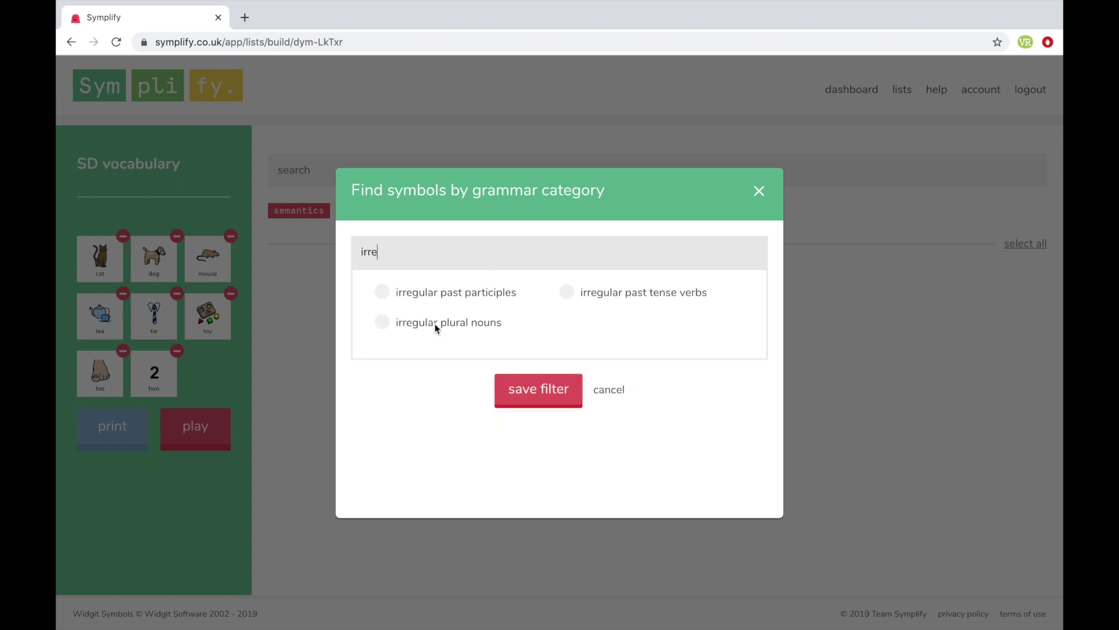
{"action": "left_click", "coordinate": [544, 400]}
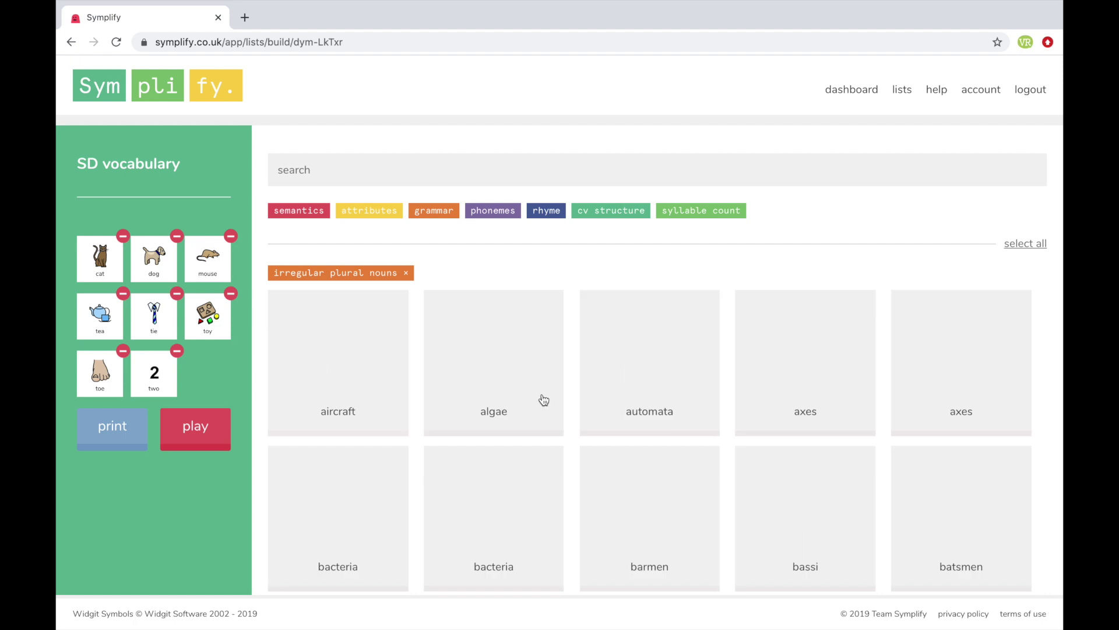
Step: Examine the symbols listed for irregular plural nouns
{"action": "scroll", "coordinate": [576, 441], "scroll_direction": "down", "scroll_amount": 3}
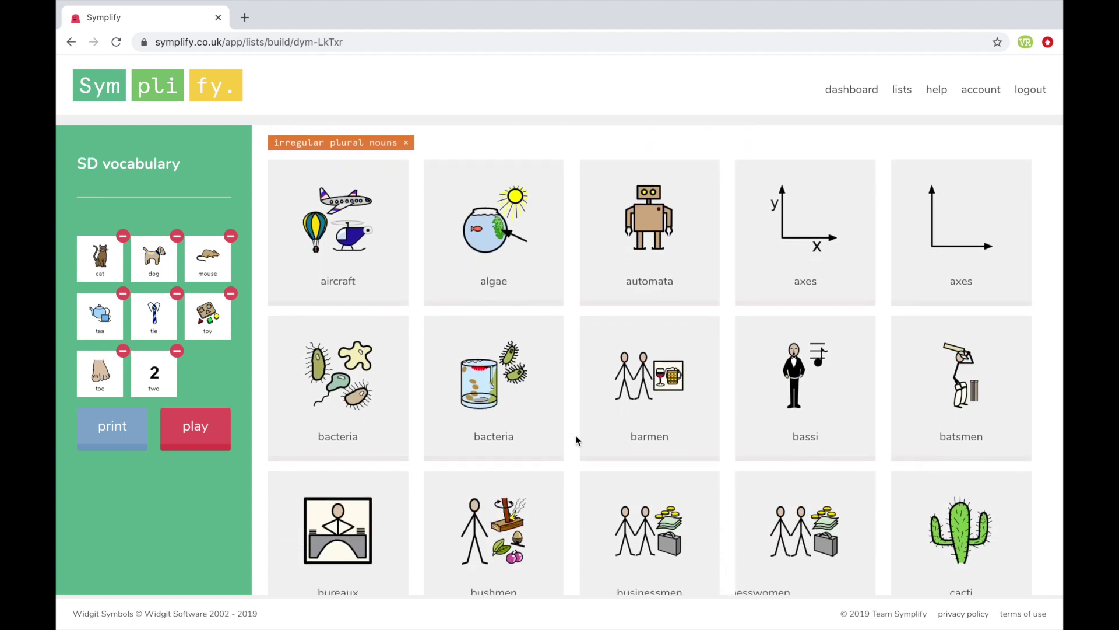
{"action": "scroll", "coordinate": [575, 434], "scroll_direction": "down", "scroll_amount": 1}
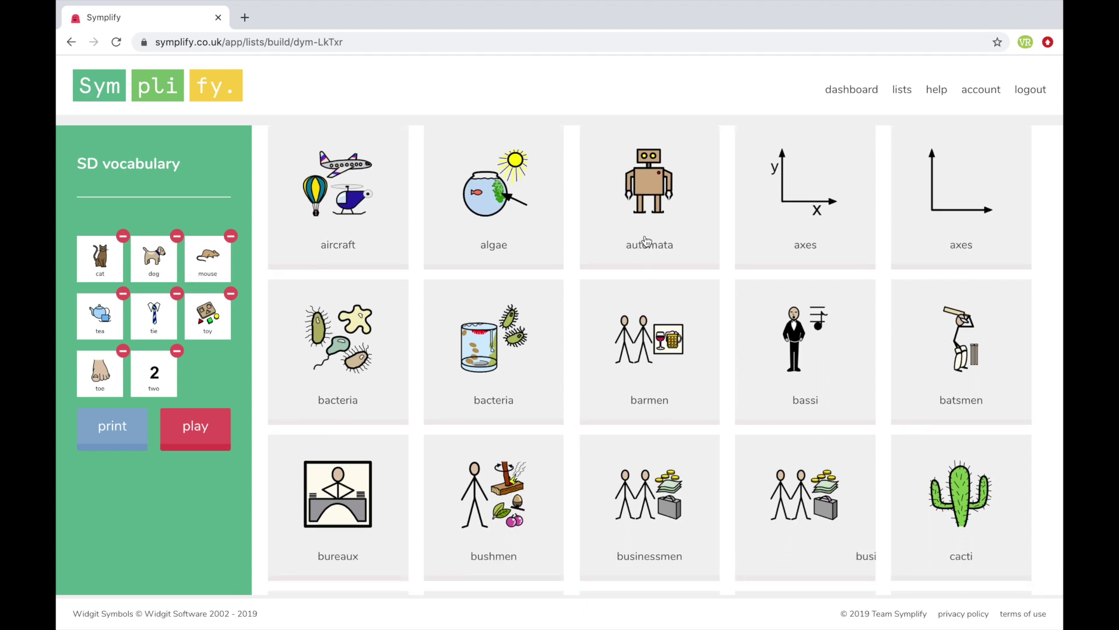
{"action": "scroll", "coordinate": [691, 382], "scroll_direction": "down", "scroll_amount": 2}
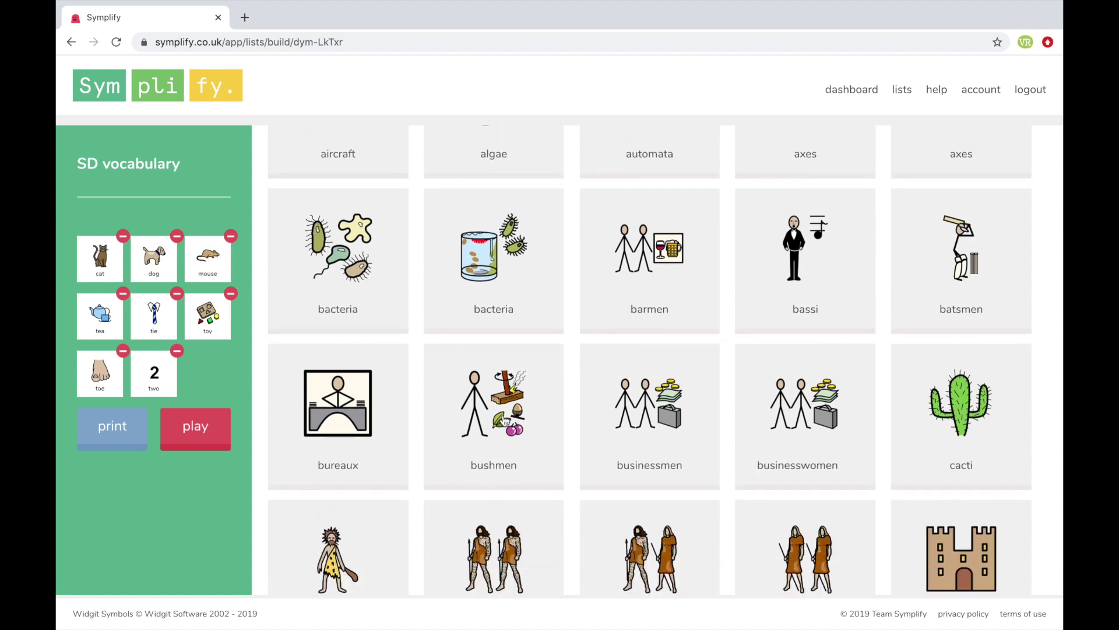
{"action": "scroll", "coordinate": [662, 383], "scroll_direction": "down", "scroll_amount": 10}
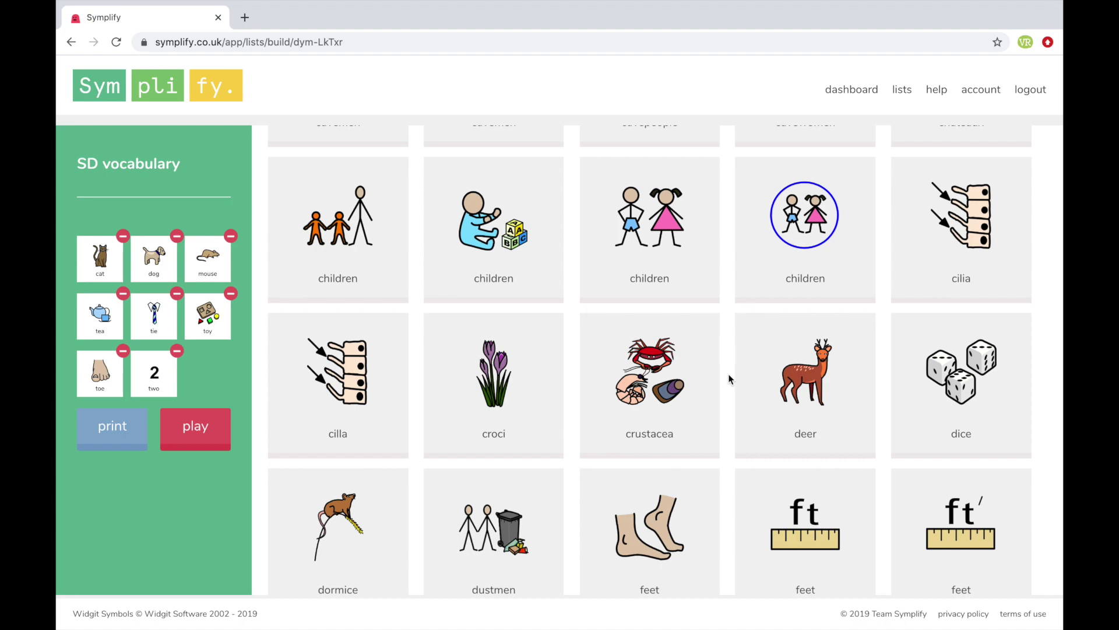
{"action": "scroll", "coordinate": [662, 409], "scroll_direction": "down", "scroll_amount": 2}
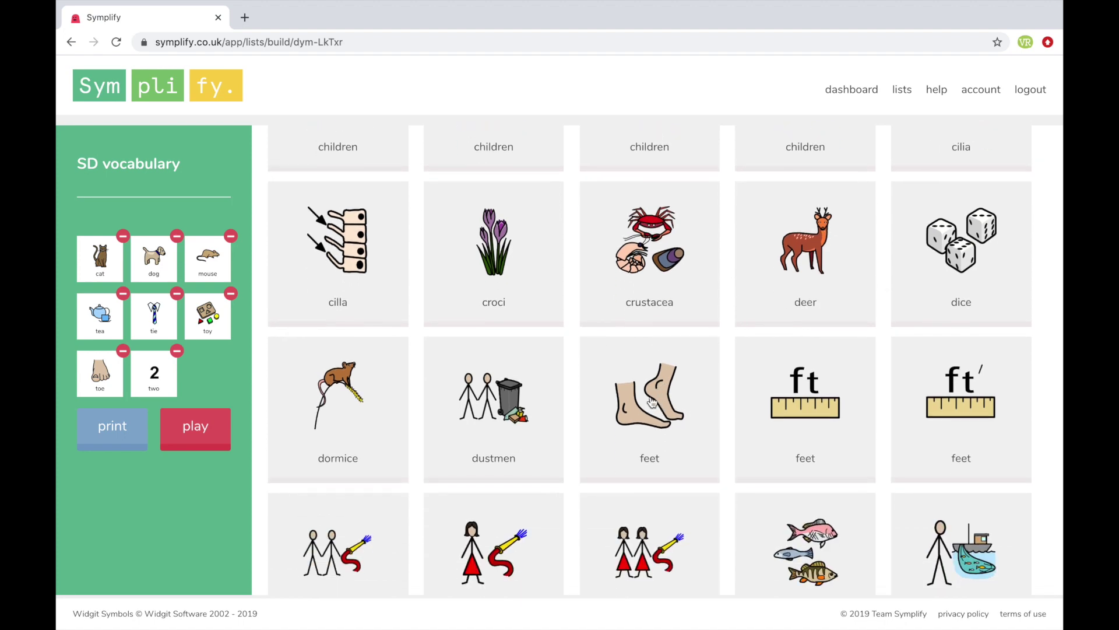
{"action": "scroll", "coordinate": [601, 335], "scroll_direction": "up", "scroll_amount": 6}
{"action": "scroll", "coordinate": [600, 337], "scroll_direction": "up", "scroll_amount": 8}
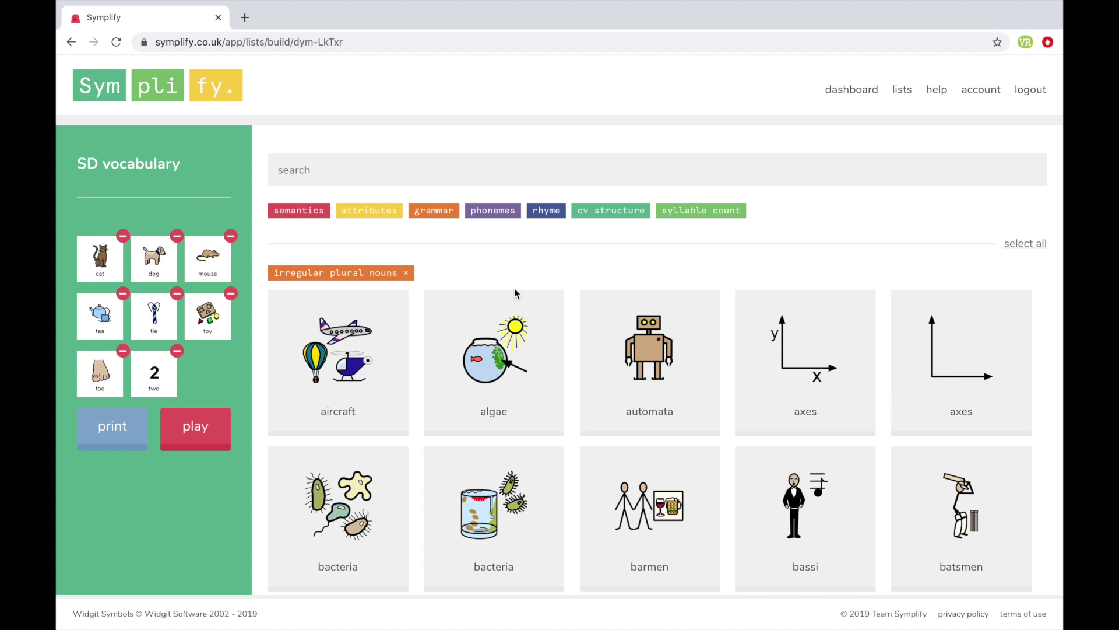
Step: Narrow the irregular plural nouns to animals with an additional semantic filter and review the matching symbols
{"action": "left_click", "coordinate": [291, 211]}
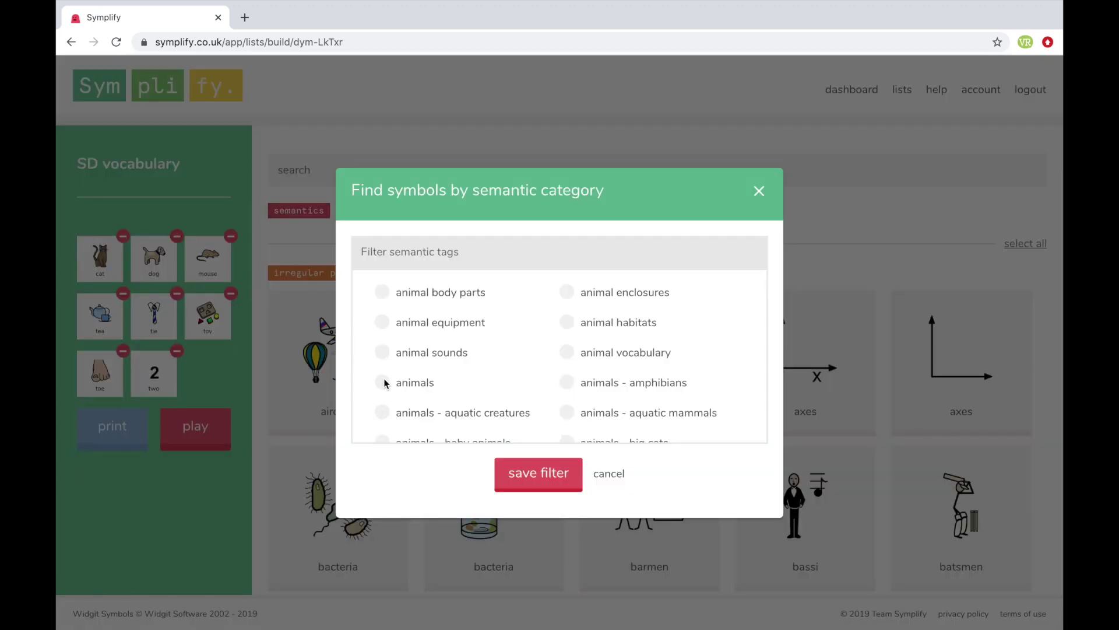
{"action": "left_click", "coordinate": [534, 474]}
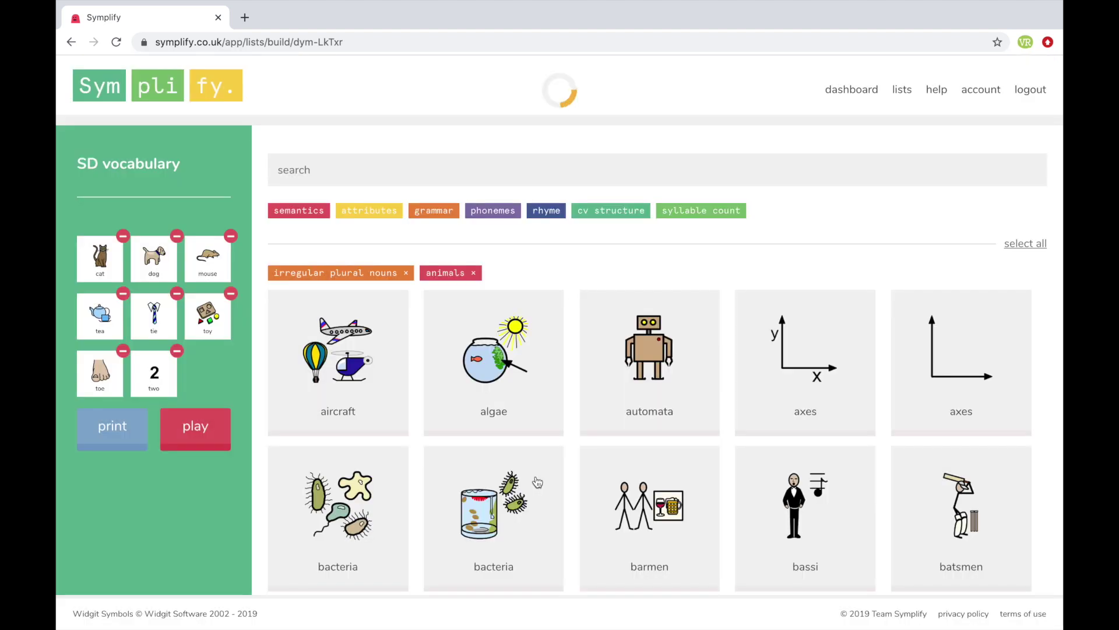
{"action": "scroll", "coordinate": [559, 505], "scroll_direction": "down", "scroll_amount": 2}
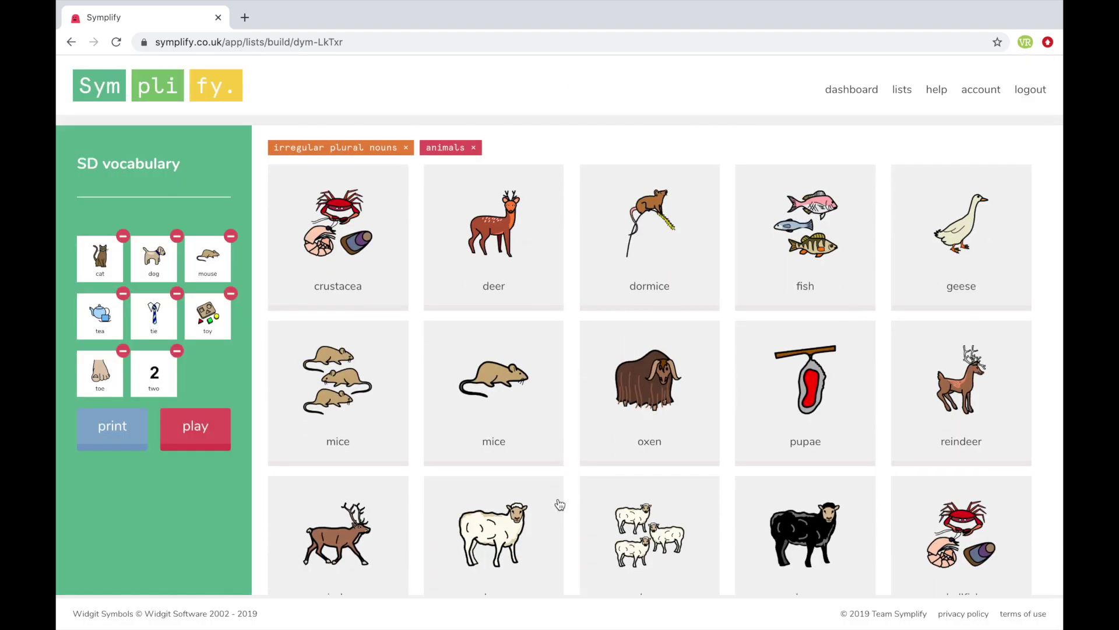
{"action": "scroll", "coordinate": [560, 504], "scroll_direction": "up", "scroll_amount": 1}
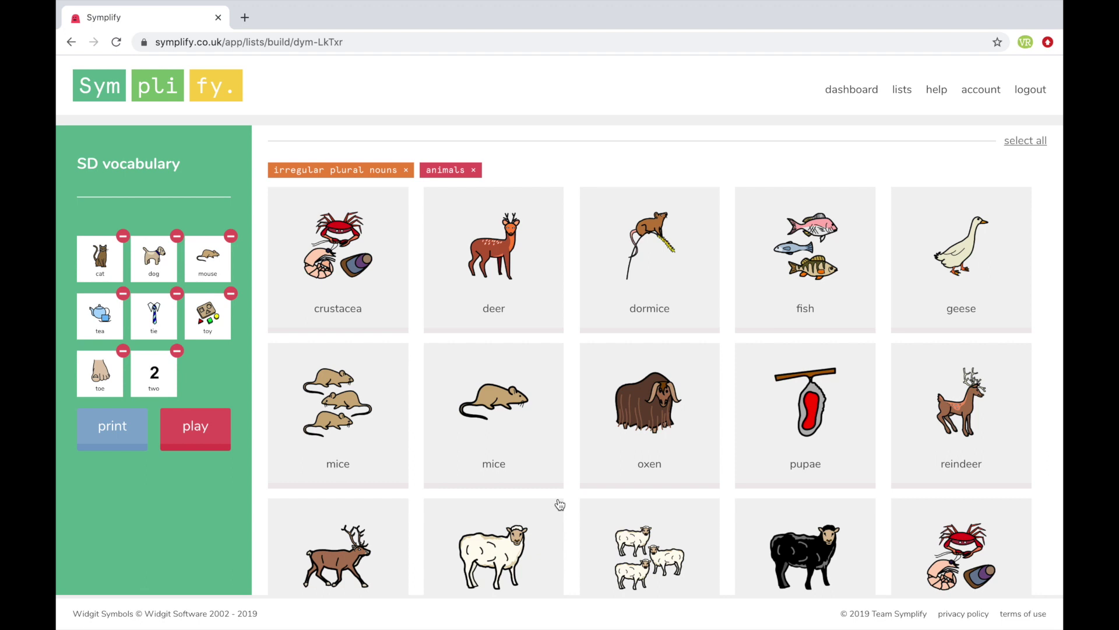
{"action": "scroll", "coordinate": [559, 504], "scroll_direction": "down", "scroll_amount": 3}
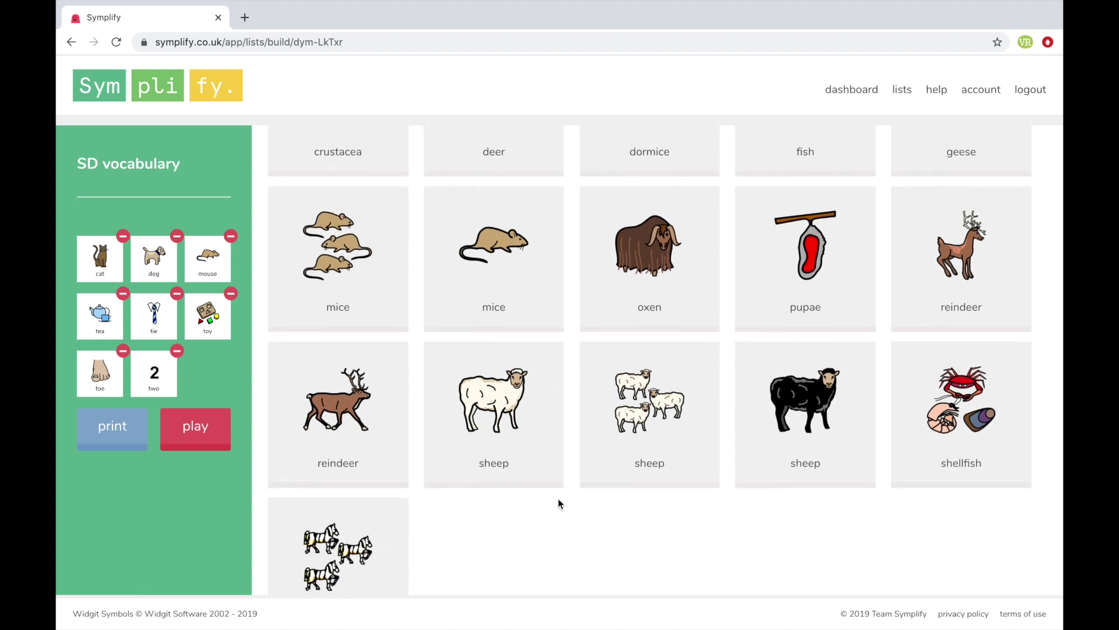
{"action": "scroll", "coordinate": [519, 529], "scroll_direction": "down", "scroll_amount": 1}
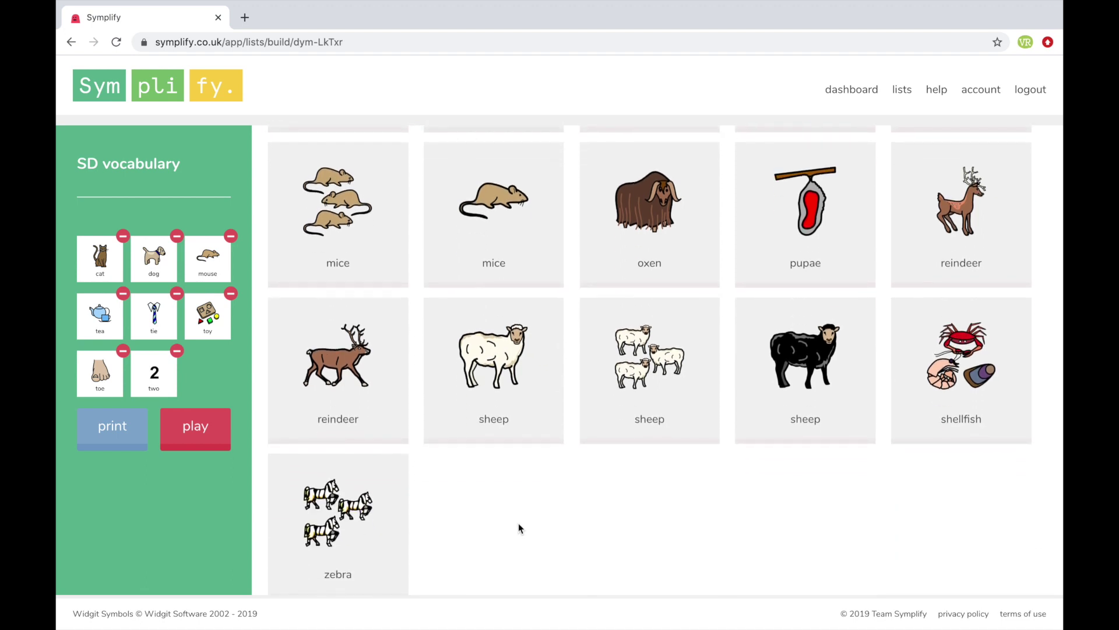
Step: Add the single white "sheep", single-mouse "mice", "fish" and "geese" symbols to the SD vocabulary list
{"action": "left_click", "coordinate": [496, 407]}
{"action": "scroll", "coordinate": [525, 350], "scroll_direction": "up", "scroll_amount": 1}
{"action": "left_click", "coordinate": [500, 326]}
{"action": "scroll", "coordinate": [501, 326], "scroll_direction": "up", "scroll_amount": 3}
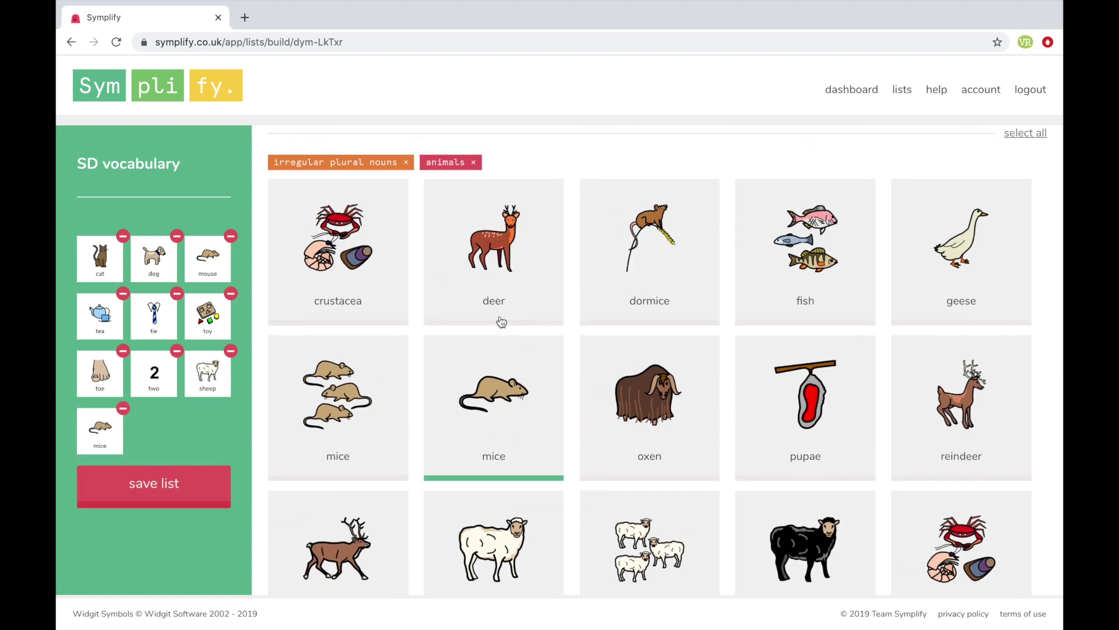
{"action": "left_click", "coordinate": [804, 306]}
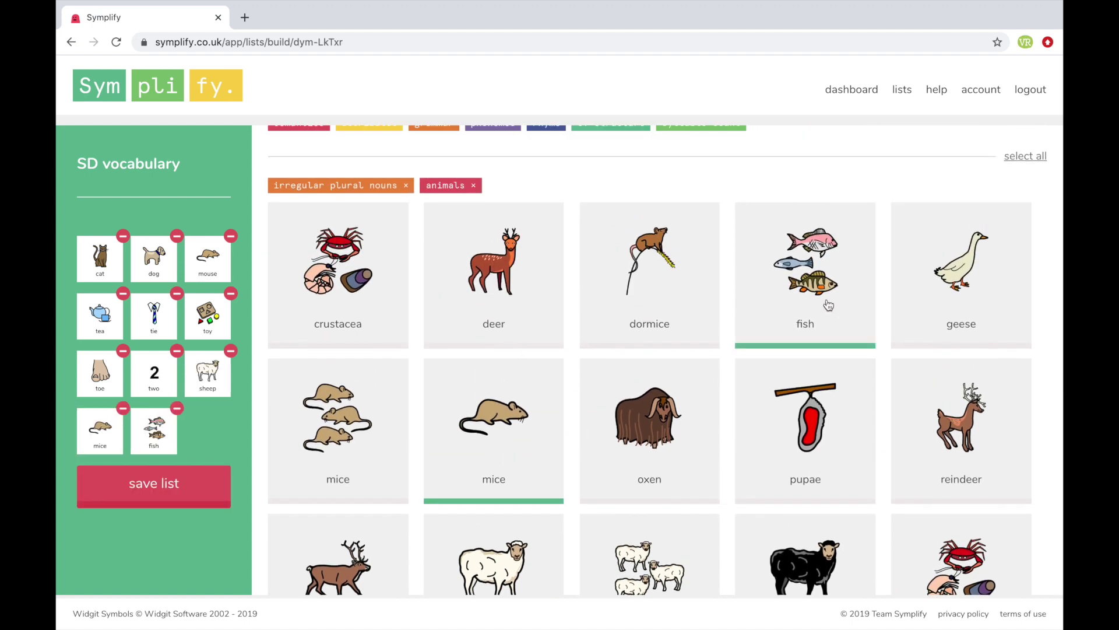
{"action": "left_click", "coordinate": [944, 289]}
{"action": "scroll", "coordinate": [660, 354], "scroll_direction": "up", "scroll_amount": 2}
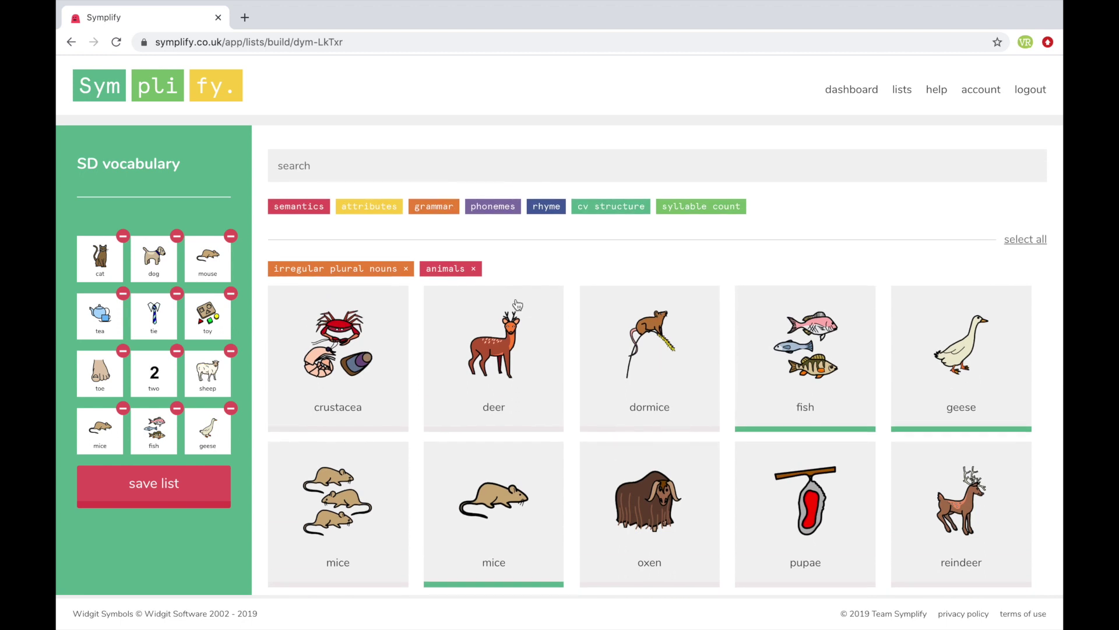
Step: Replace the animals and irregular plural nouns filters with a syllable count filter of 3 syllables
{"action": "left_click", "coordinate": [474, 268]}
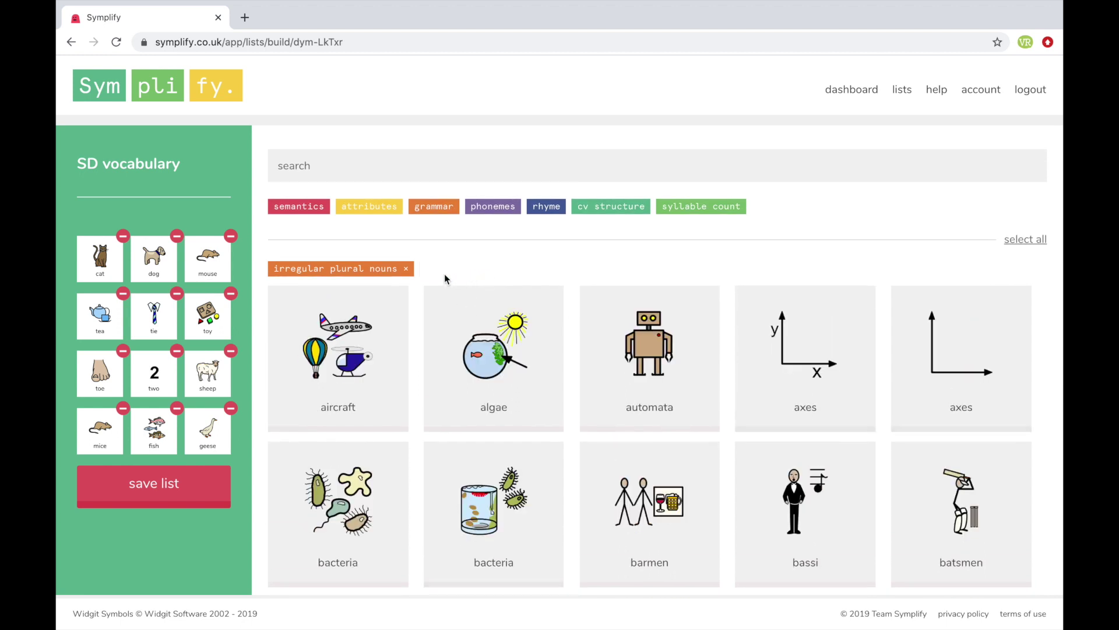
{"action": "left_click", "coordinate": [406, 269]}
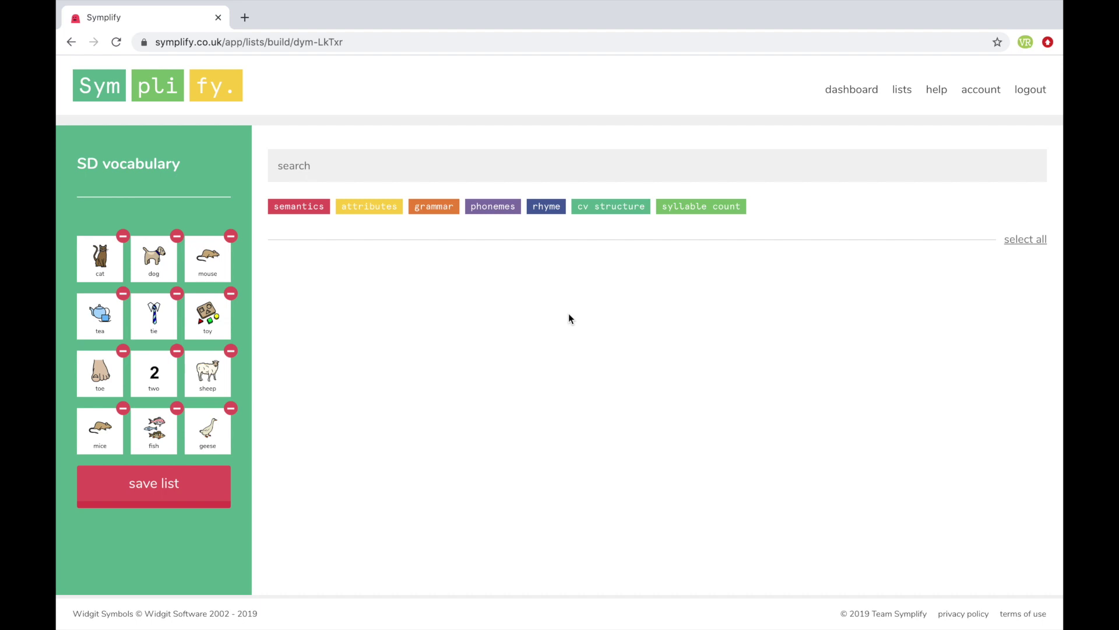
{"action": "left_click", "coordinate": [711, 206]}
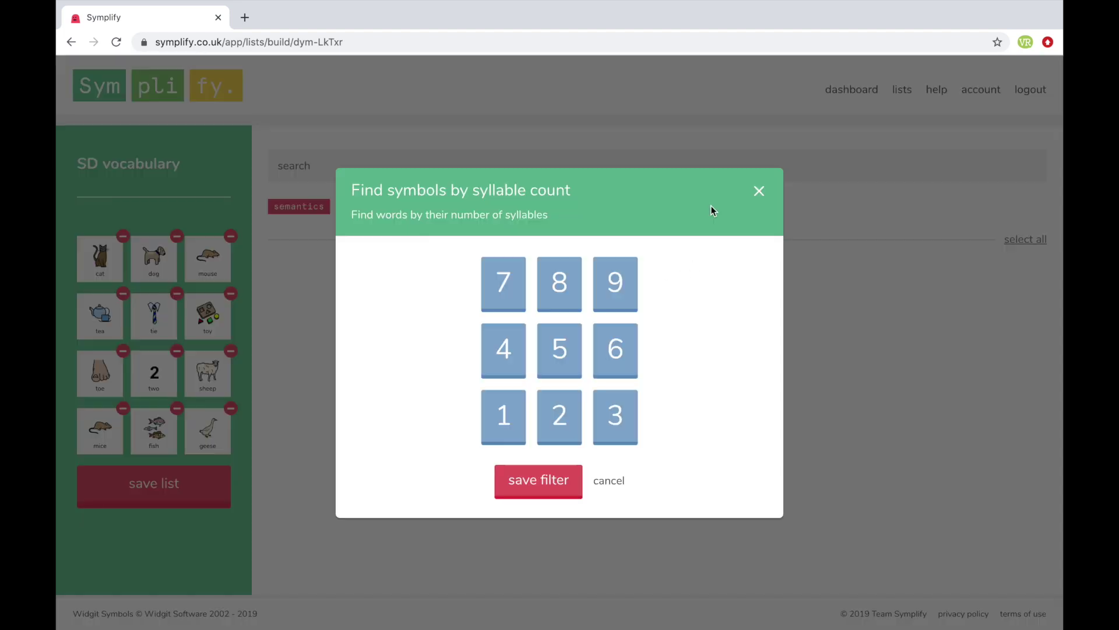
{"action": "left_click", "coordinate": [628, 425]}
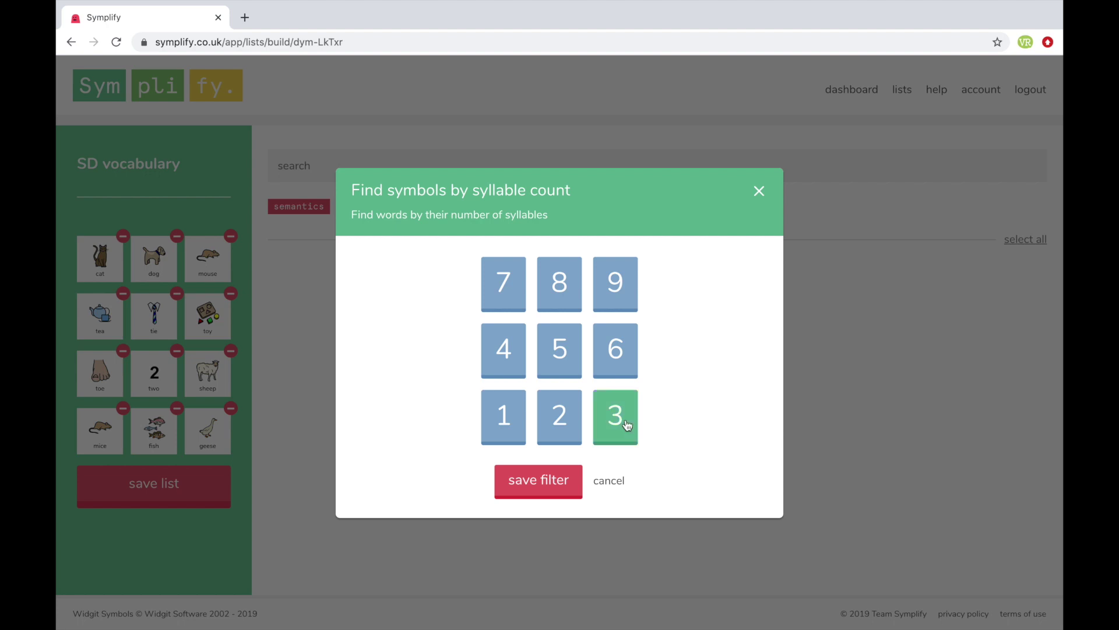
{"action": "left_click", "coordinate": [541, 492]}
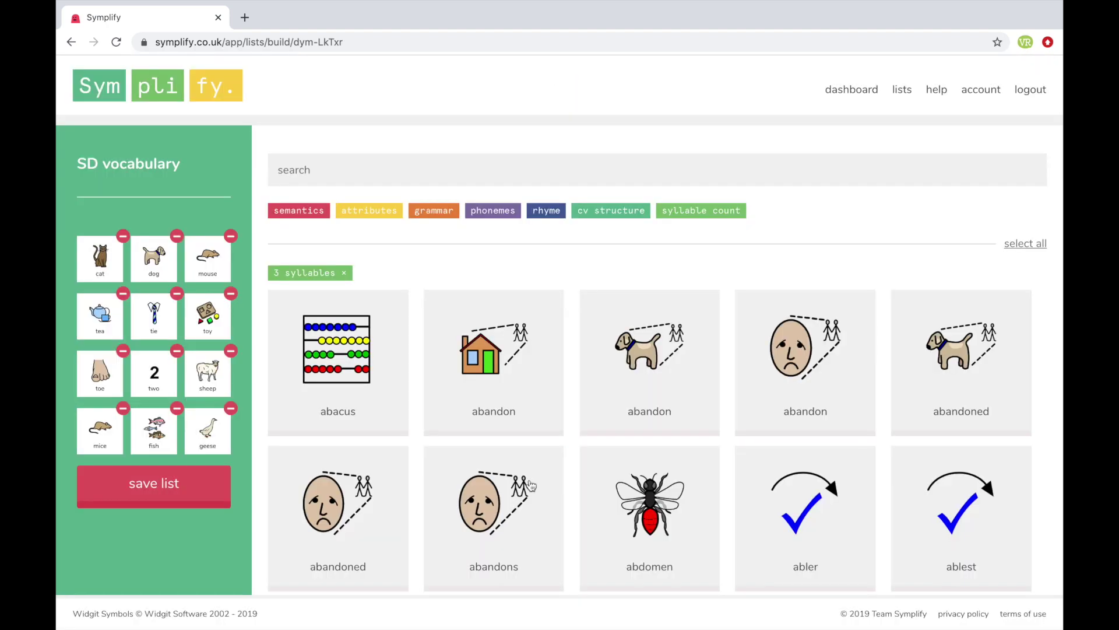
{"action": "scroll", "coordinate": [487, 440], "scroll_direction": "down", "scroll_amount": 2}
{"action": "scroll", "coordinate": [486, 440], "scroll_direction": "up", "scroll_amount": 2}
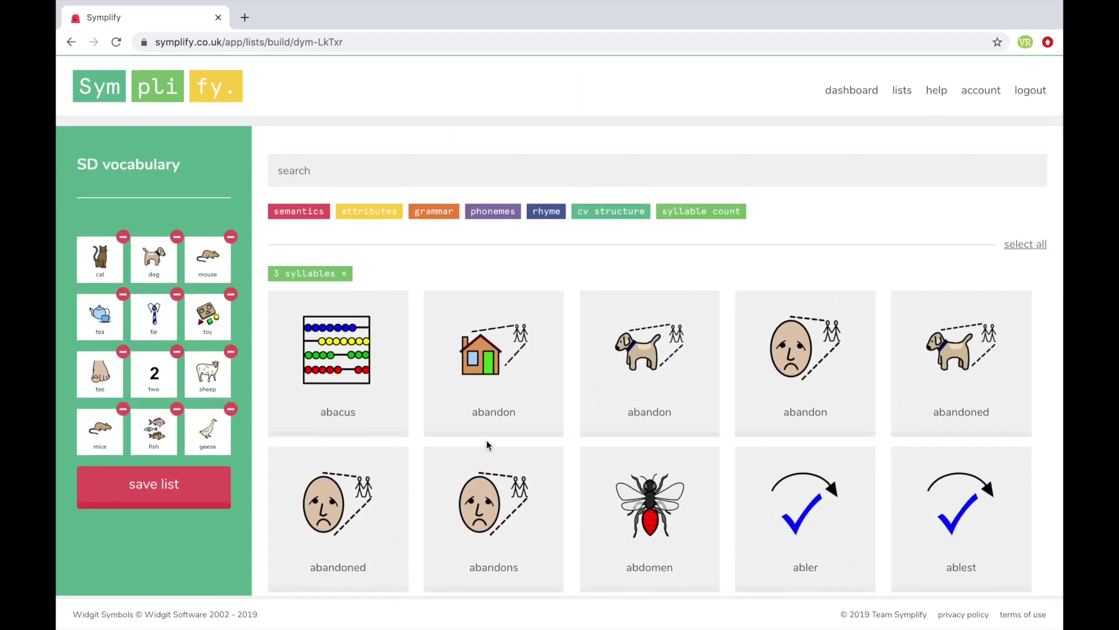
Step: Add the foods semantic filter alongside the 3 syllables filter and view the matching symbols
{"action": "left_click", "coordinate": [291, 217]}
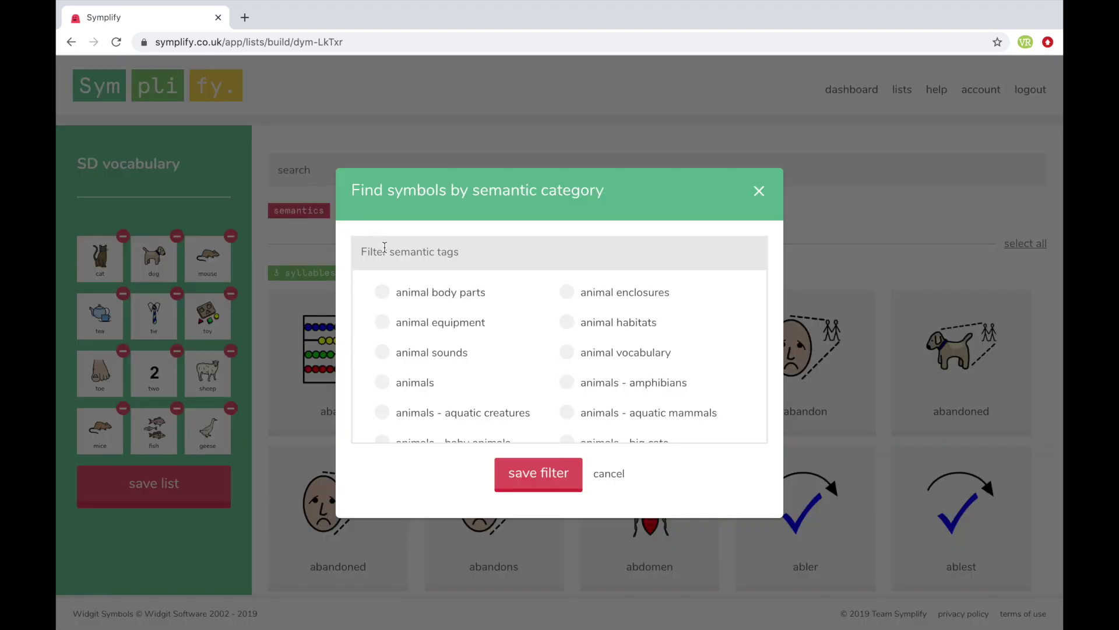
{"action": "type", "text": "food"}
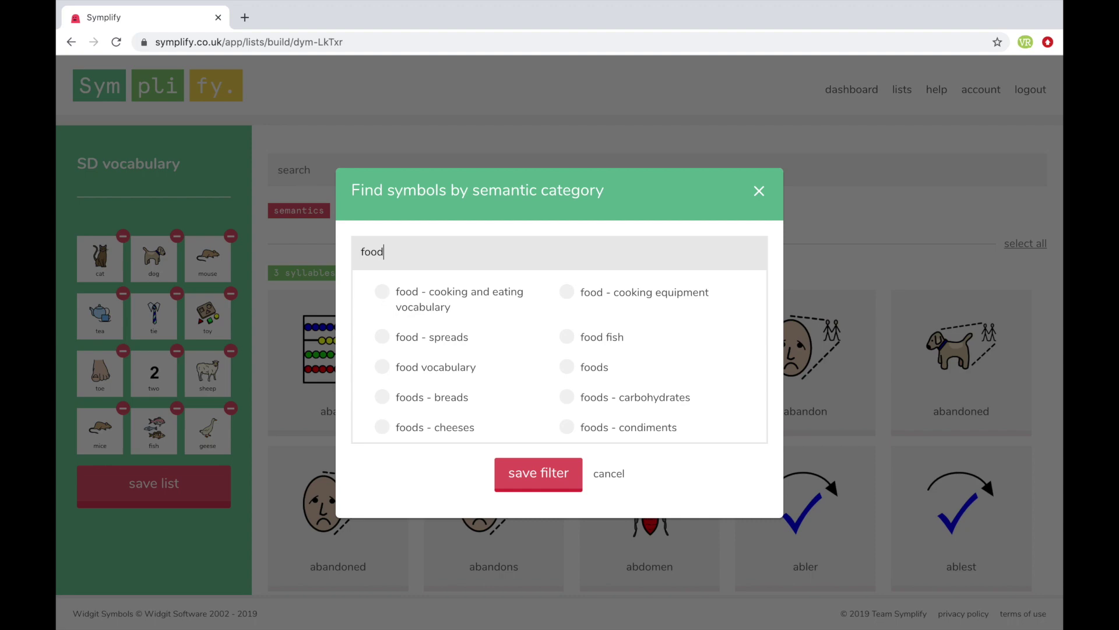
{"action": "left_click", "coordinate": [567, 368]}
{"action": "left_click", "coordinate": [539, 474]}
{"action": "scroll", "coordinate": [580, 487], "scroll_direction": "down", "scroll_amount": 7}
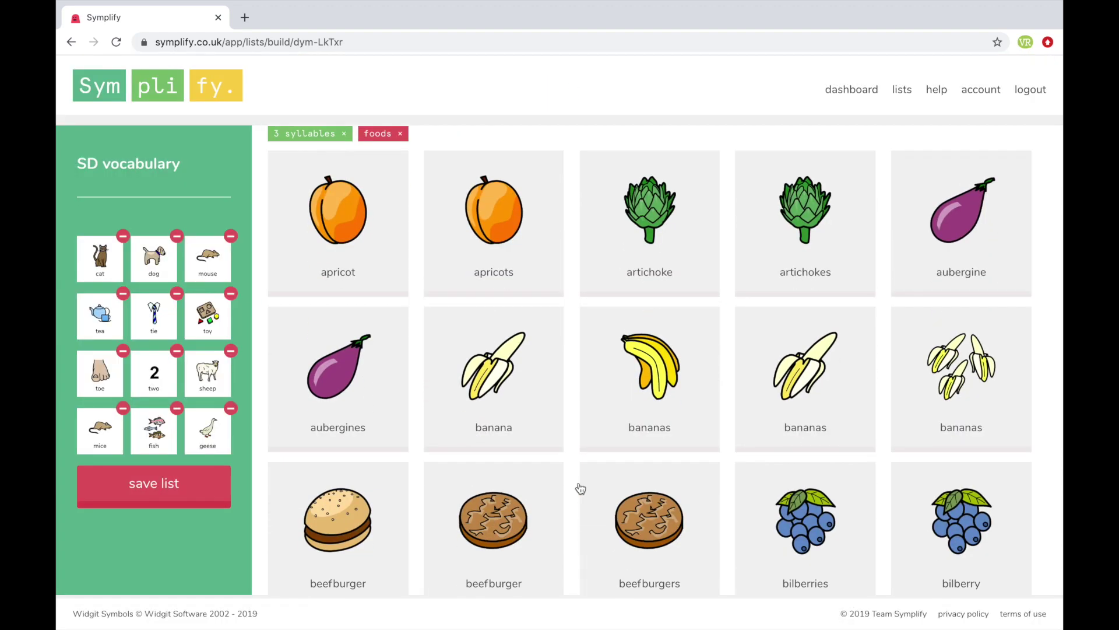
Step: Look through the three-syllable food symbols and remove the foods filter, keeping the 3 syllables filter
{"action": "scroll", "coordinate": [580, 488], "scroll_direction": "down", "scroll_amount": 6}
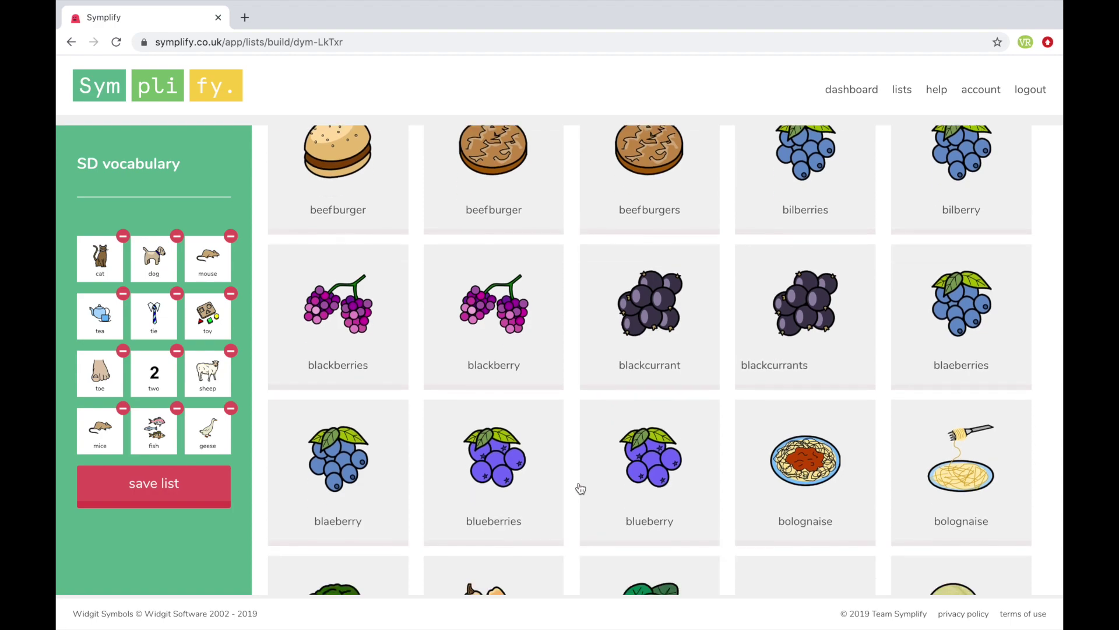
{"action": "scroll", "coordinate": [580, 488], "scroll_direction": "down", "scroll_amount": 3}
{"action": "scroll", "coordinate": [552, 384], "scroll_direction": "up", "scroll_amount": 14}
{"action": "scroll", "coordinate": [552, 383], "scroll_direction": "up", "scroll_amount": 4}
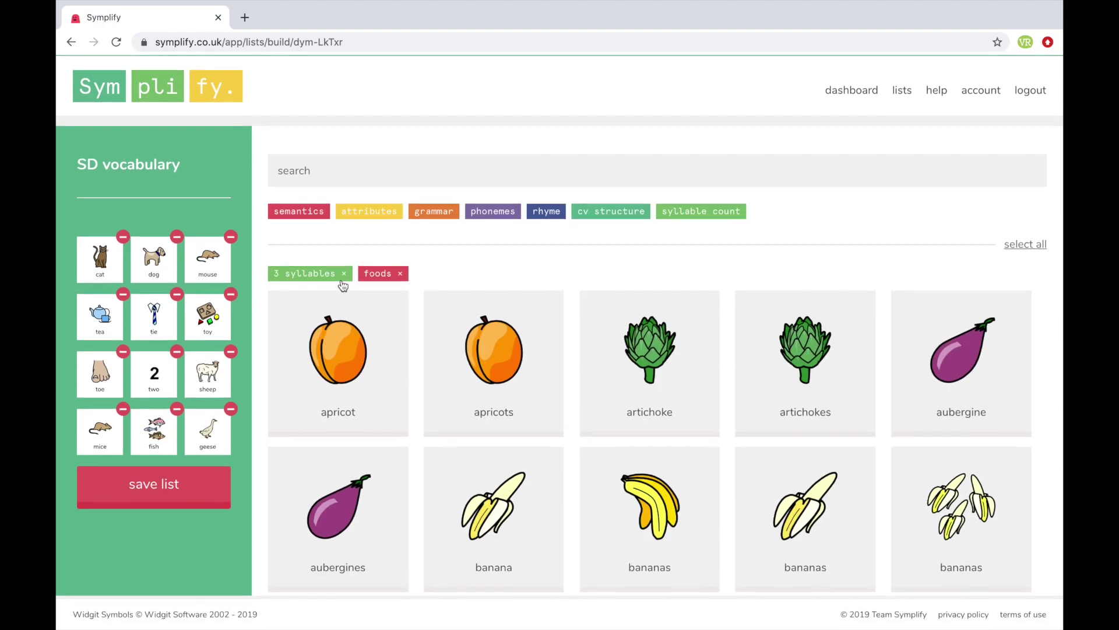
{"action": "left_click", "coordinate": [392, 273]}
Step: Find the transport categories in the semantic tags and add "transport - all vehicles" alongside the 3 syllables filter
{"action": "left_click", "coordinate": [302, 212]}
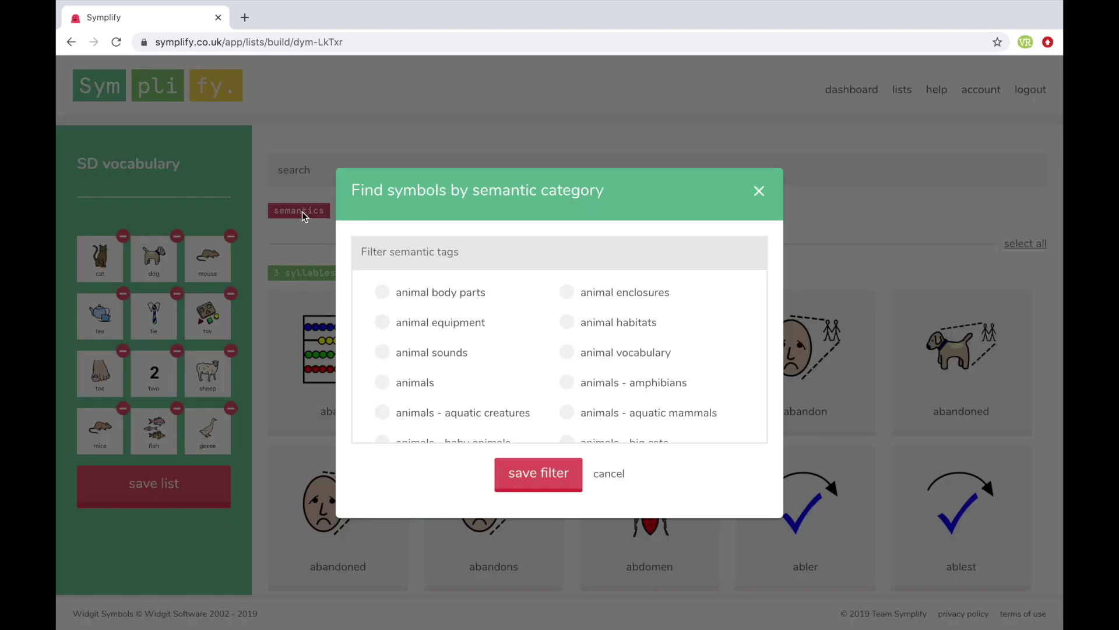
{"action": "type", "text": "transp"}
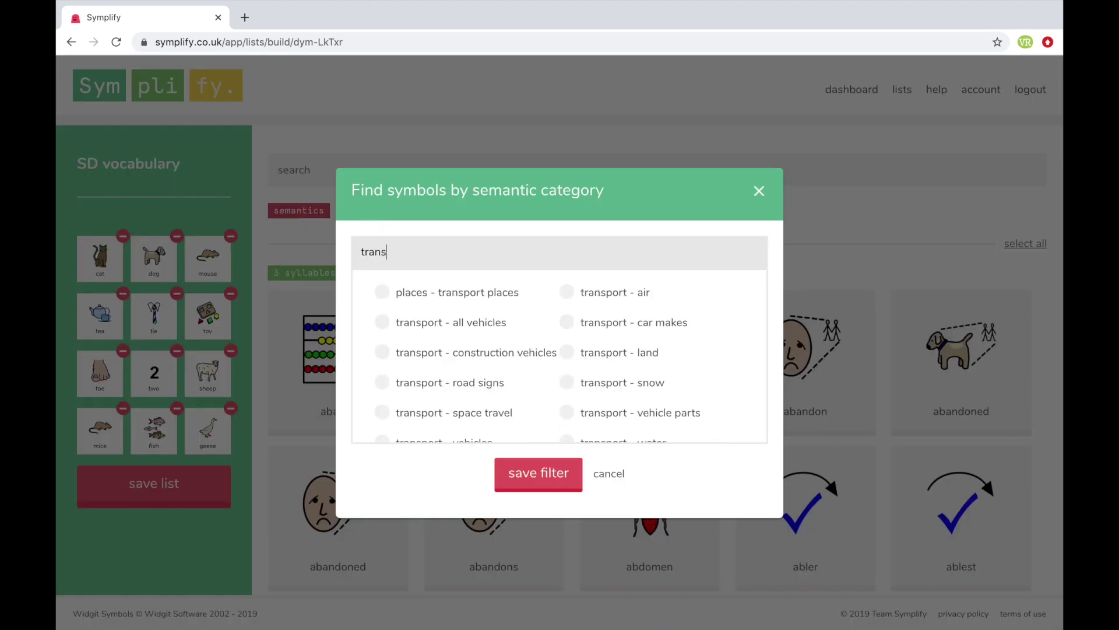
{"action": "scroll", "coordinate": [440, 383], "scroll_direction": "down", "scroll_amount": 1}
{"action": "scroll", "coordinate": [440, 383], "scroll_direction": "up", "scroll_amount": 1}
{"action": "scroll", "coordinate": [441, 383], "scroll_direction": "down", "scroll_amount": 1}
{"action": "left_click", "coordinate": [441, 379]}
{"action": "scroll", "coordinate": [432, 367], "scroll_direction": "up", "scroll_amount": 2}
{"action": "left_click", "coordinate": [381, 322]}
{"action": "scroll", "coordinate": [691, 380], "scroll_direction": "down", "scroll_amount": 1}
{"action": "scroll", "coordinate": [684, 355], "scroll_direction": "up", "scroll_amount": 1}
{"action": "scroll", "coordinate": [682, 367], "scroll_direction": "down", "scroll_amount": 2}
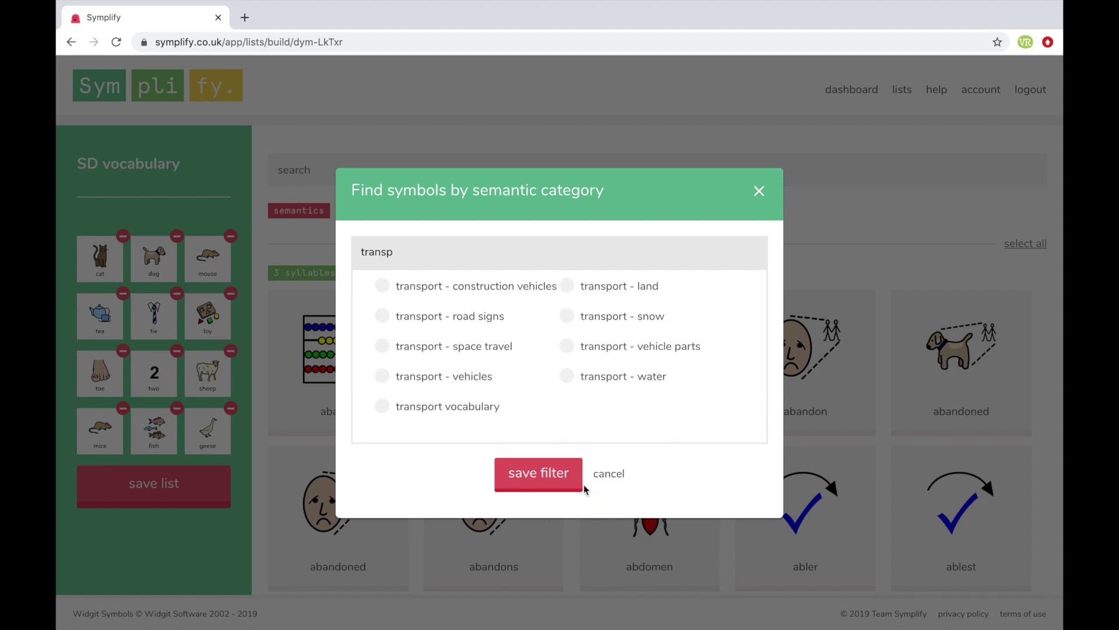
{"action": "left_click", "coordinate": [515, 473]}
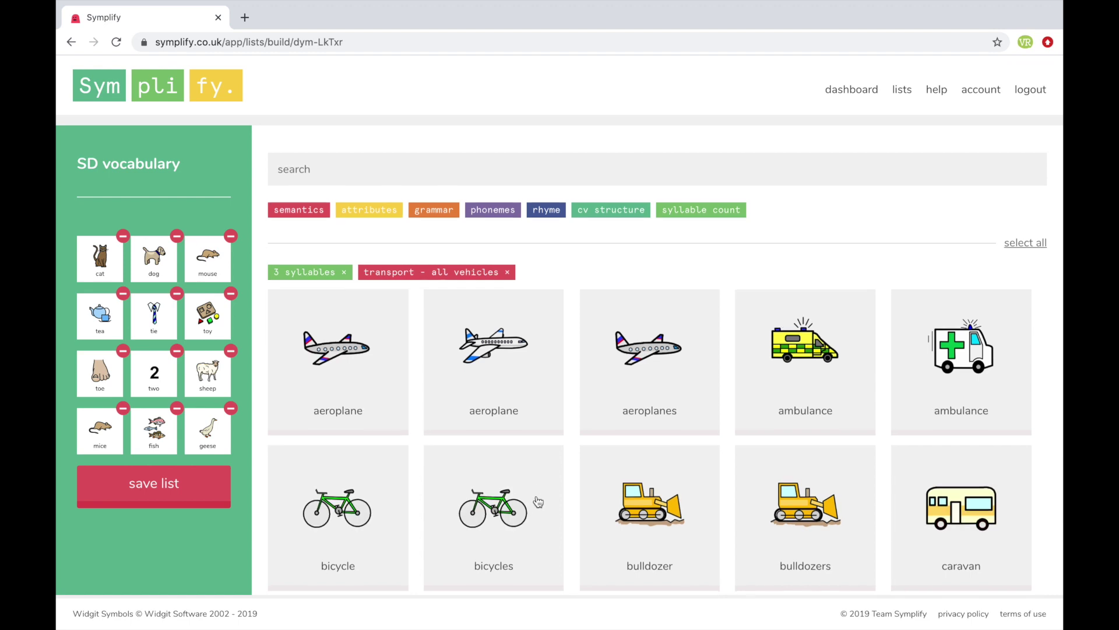
Step: Clear the 3 syllables and "transport - all vehicles" filters and save the SD vocabulary list
{"action": "scroll", "coordinate": [538, 502], "scroll_direction": "down", "scroll_amount": 1}
{"action": "scroll", "coordinate": [537, 502], "scroll_direction": "down", "scroll_amount": 8}
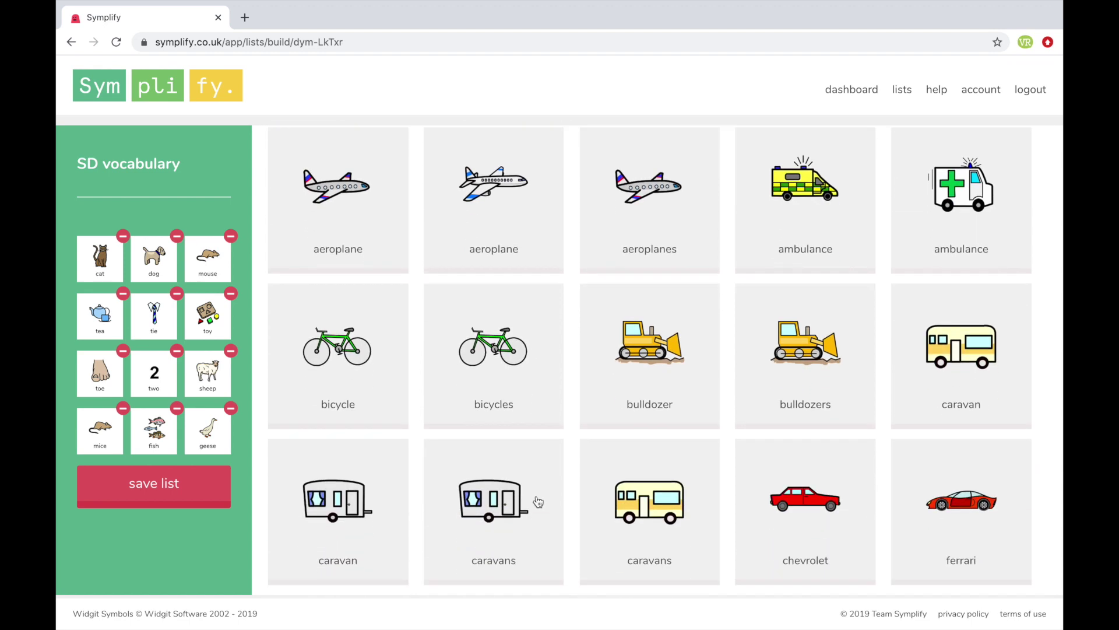
{"action": "scroll", "coordinate": [538, 502], "scroll_direction": "down", "scroll_amount": 3}
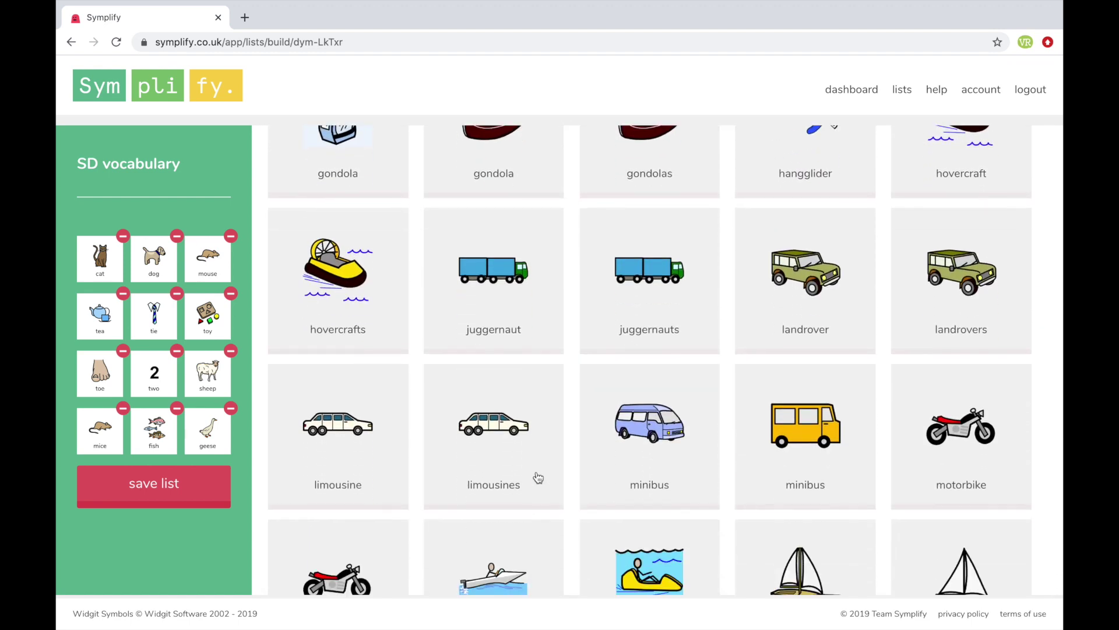
{"action": "scroll", "coordinate": [538, 431], "scroll_direction": "up", "scroll_amount": 5}
{"action": "scroll", "coordinate": [538, 432], "scroll_direction": "up", "scroll_amount": 7}
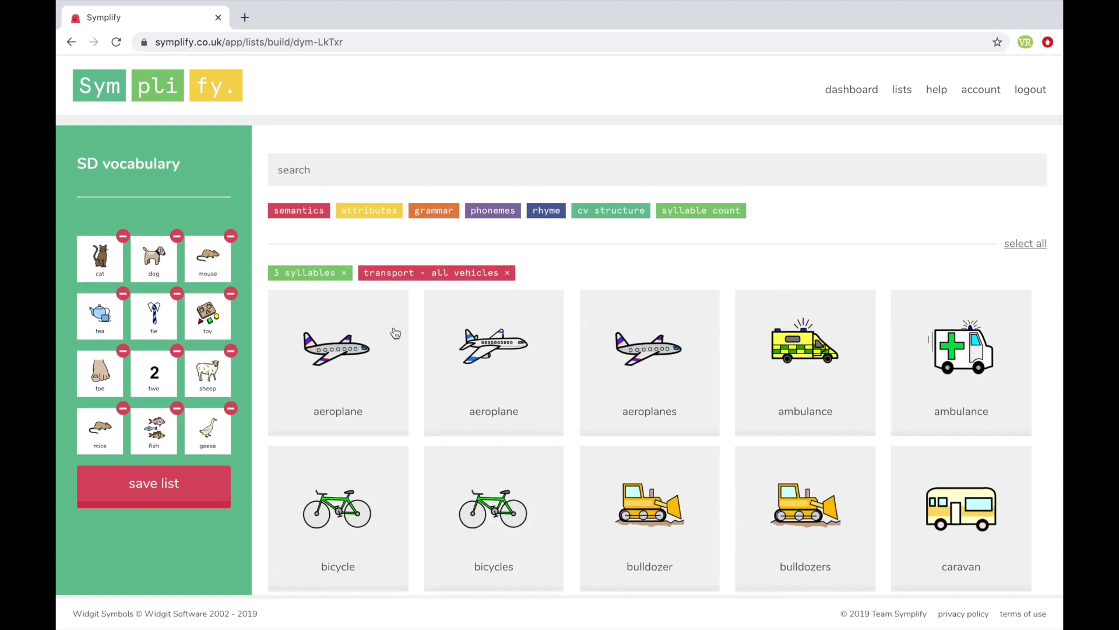
{"action": "left_click", "coordinate": [344, 274]}
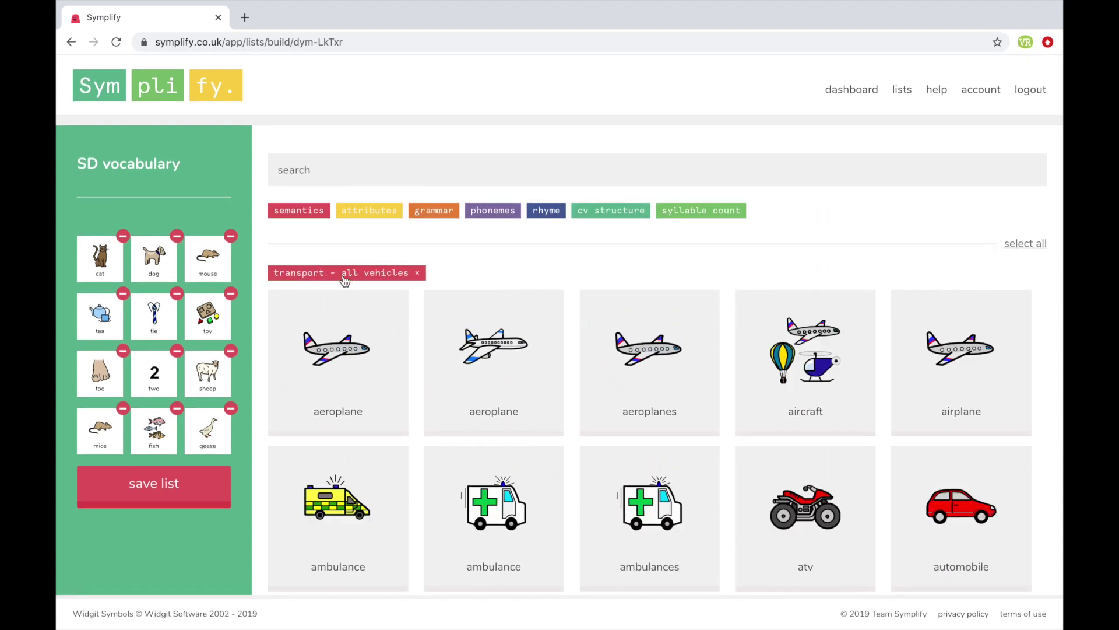
{"action": "left_click", "coordinate": [416, 274]}
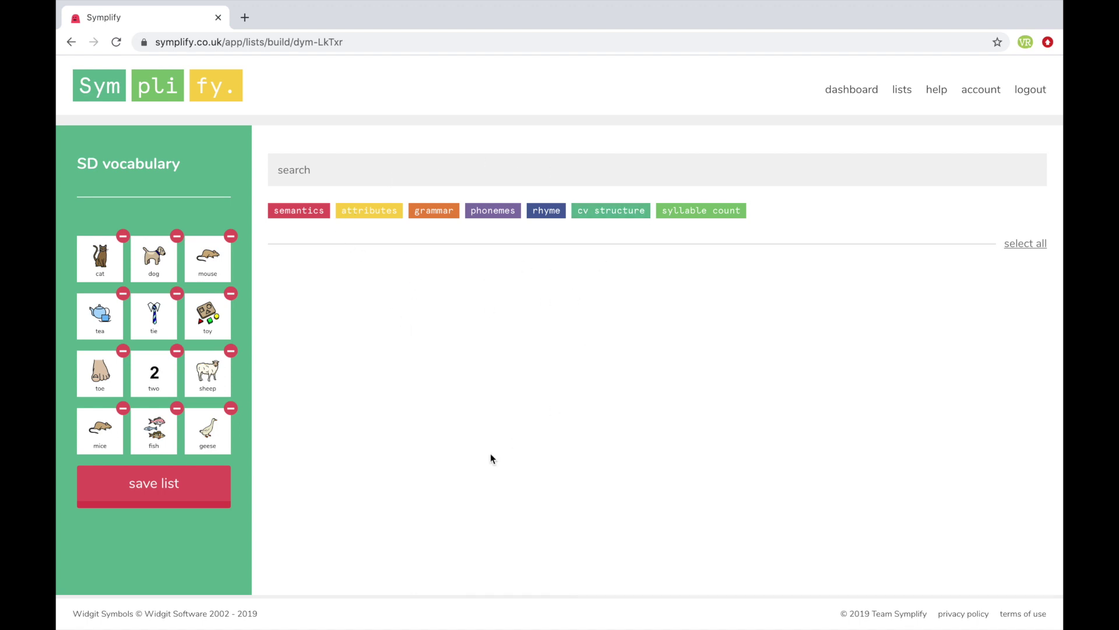
{"action": "left_click", "coordinate": [150, 495]}
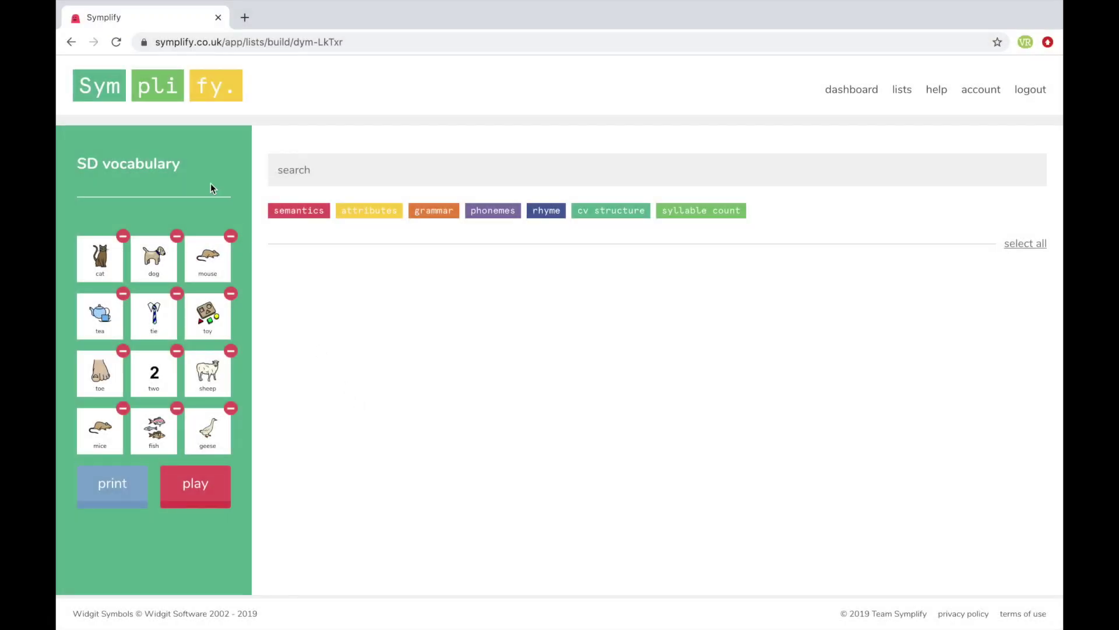
Step: Create a new list named "SD gliding minimal pairs" of the type "Contrast list: error patterns" from the list manager
{"action": "left_click", "coordinate": [151, 99]}
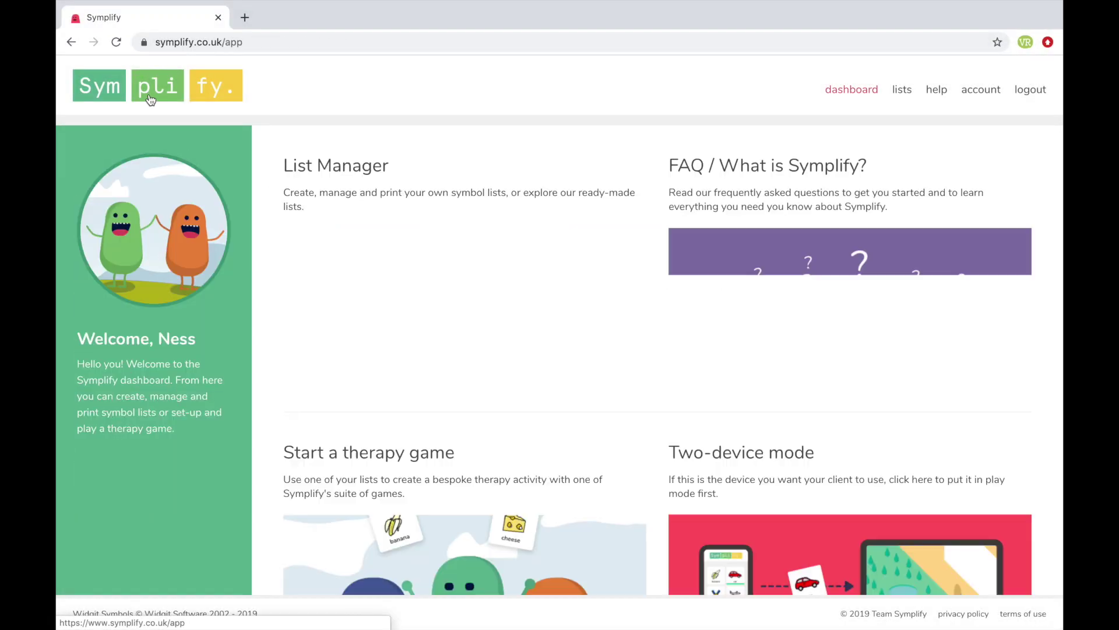
{"action": "left_click", "coordinate": [357, 163]}
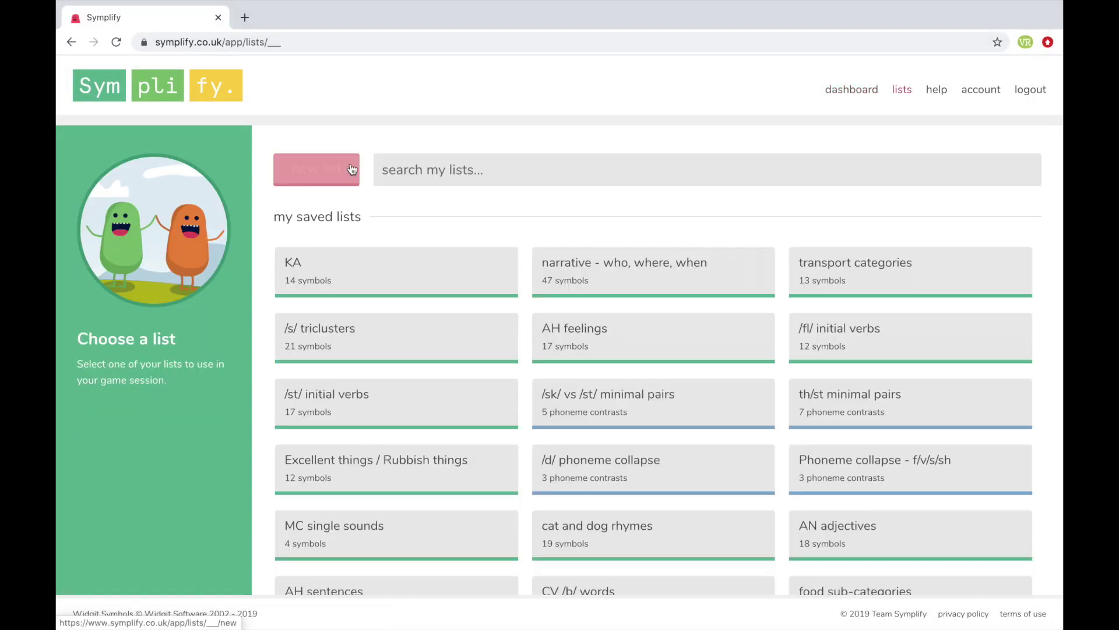
{"action": "left_click", "coordinate": [325, 169]}
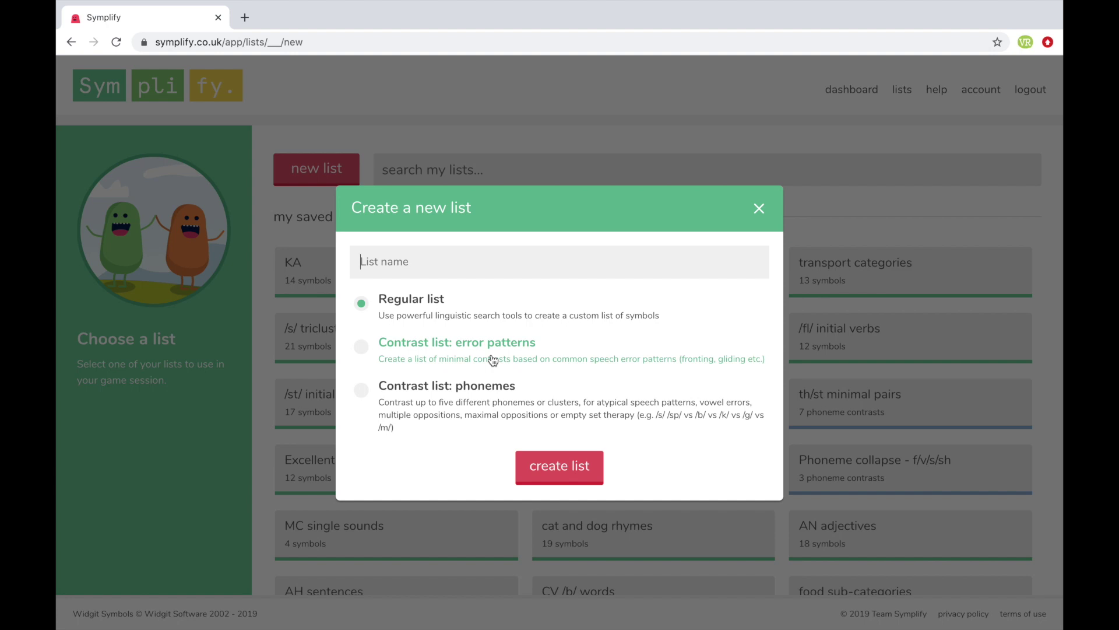
{"action": "left_click", "coordinate": [362, 350]}
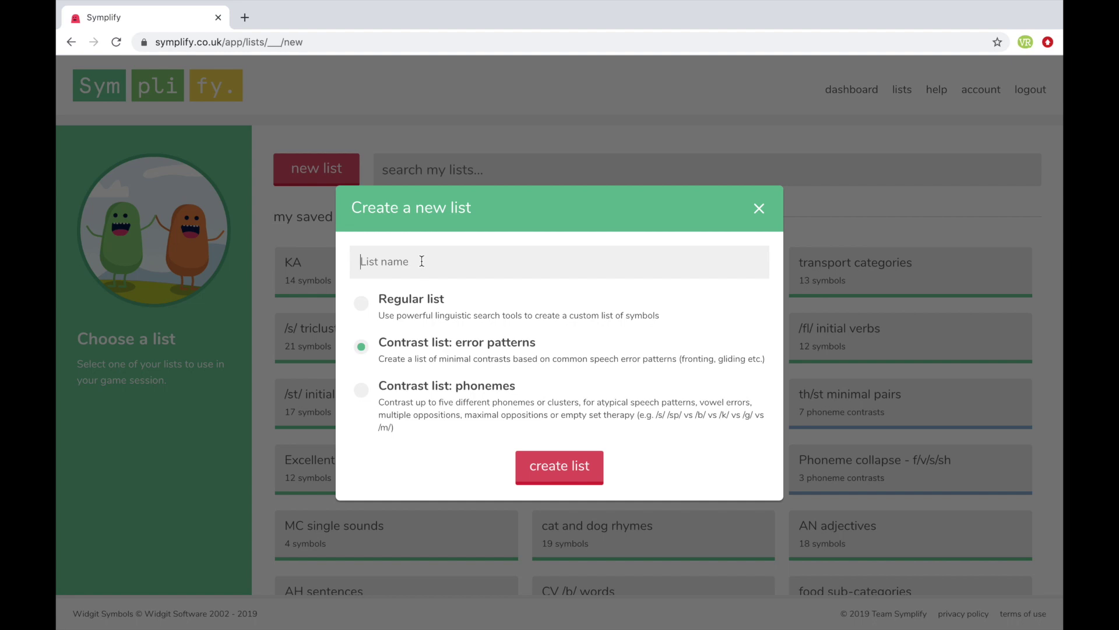
{"action": "type", "text": "SD"}
{"action": "type", "text": "gliding minimal pairs"}
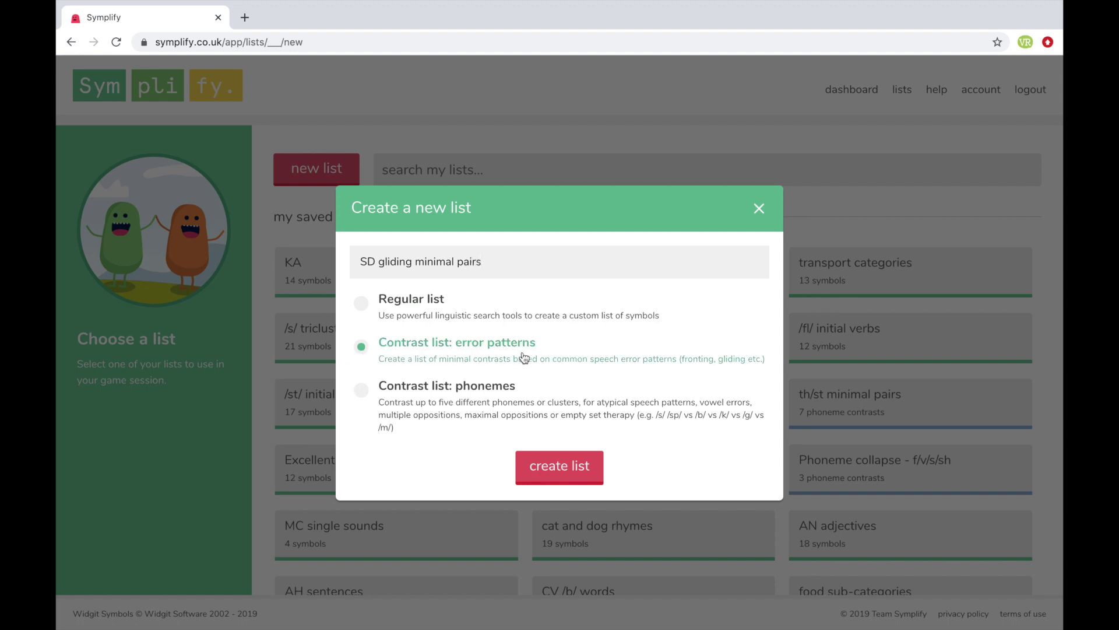
{"action": "left_click", "coordinate": [552, 465]}
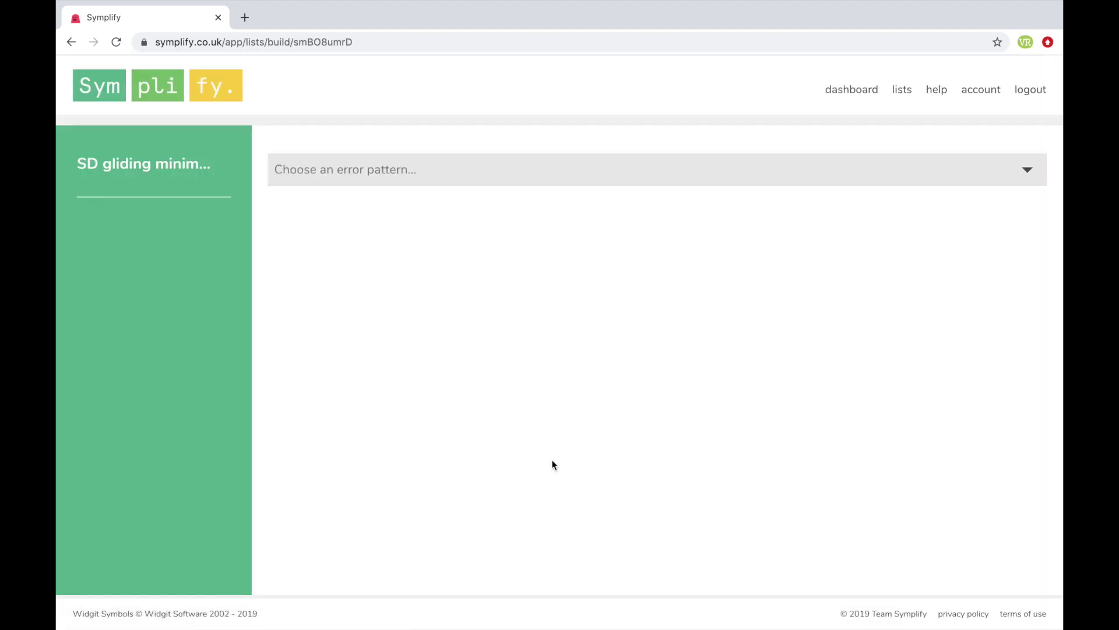
Step: Look through the available error patterns, including the L1 language ones, and choose Gliding for the new contrast list
{"action": "left_click", "coordinate": [1027, 169]}
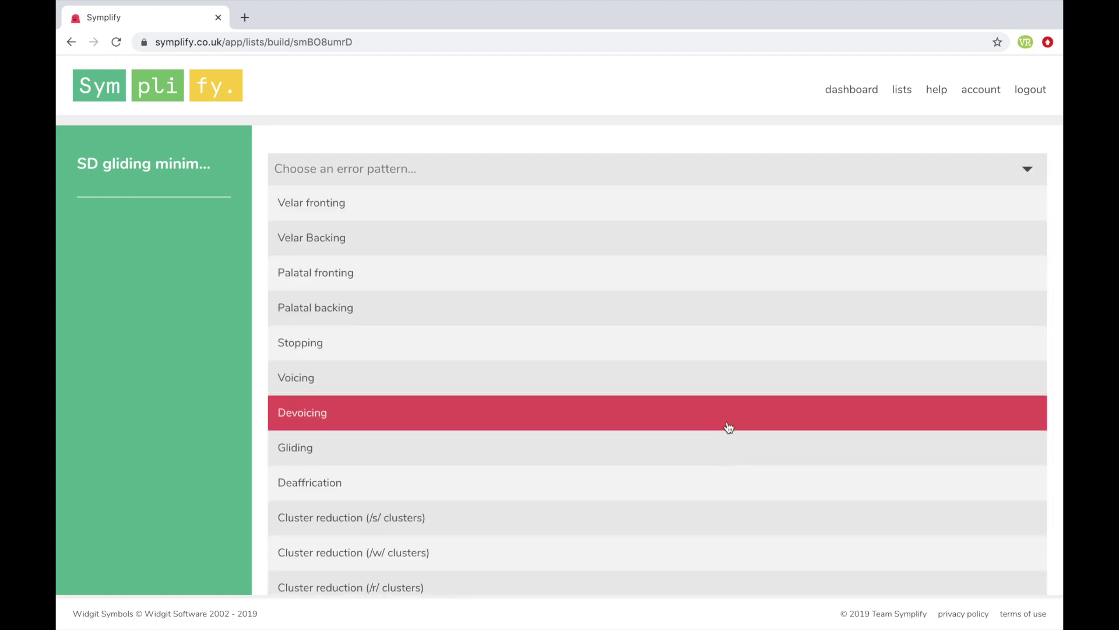
{"action": "scroll", "coordinate": [652, 483], "scroll_direction": "down", "scroll_amount": 3}
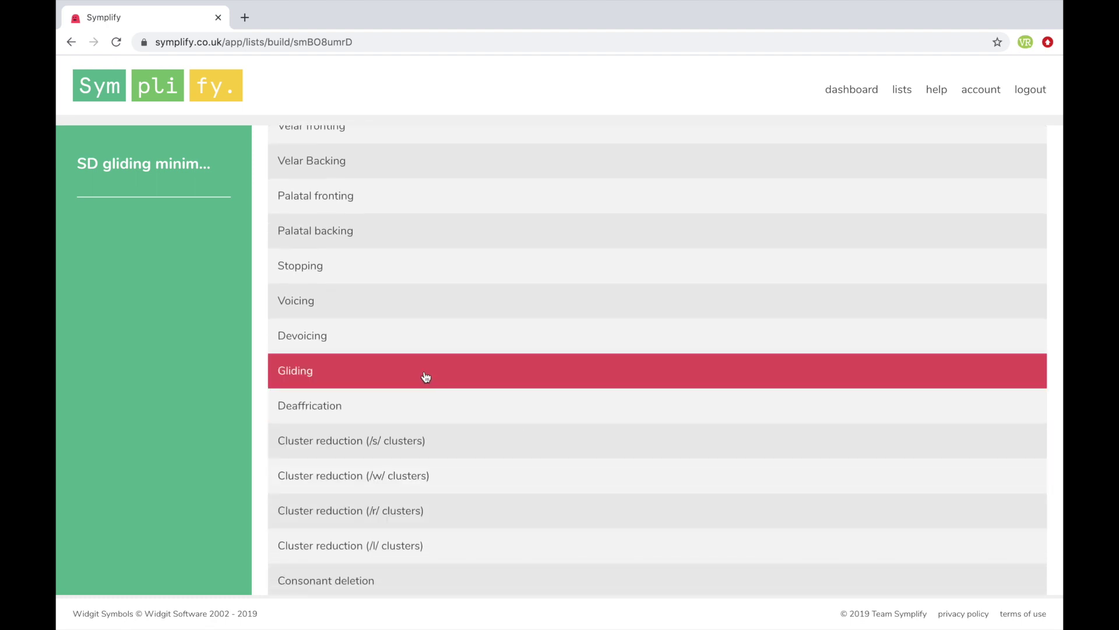
{"action": "scroll", "coordinate": [569, 435], "scroll_direction": "down", "scroll_amount": 10}
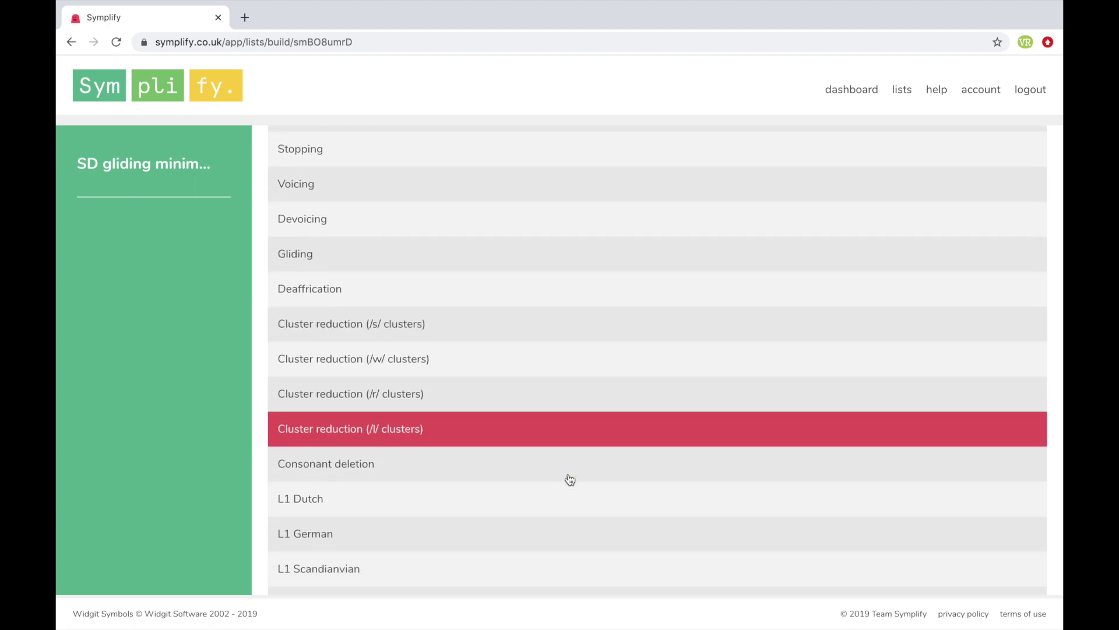
{"action": "scroll", "coordinate": [570, 479], "scroll_direction": "down", "scroll_amount": 10}
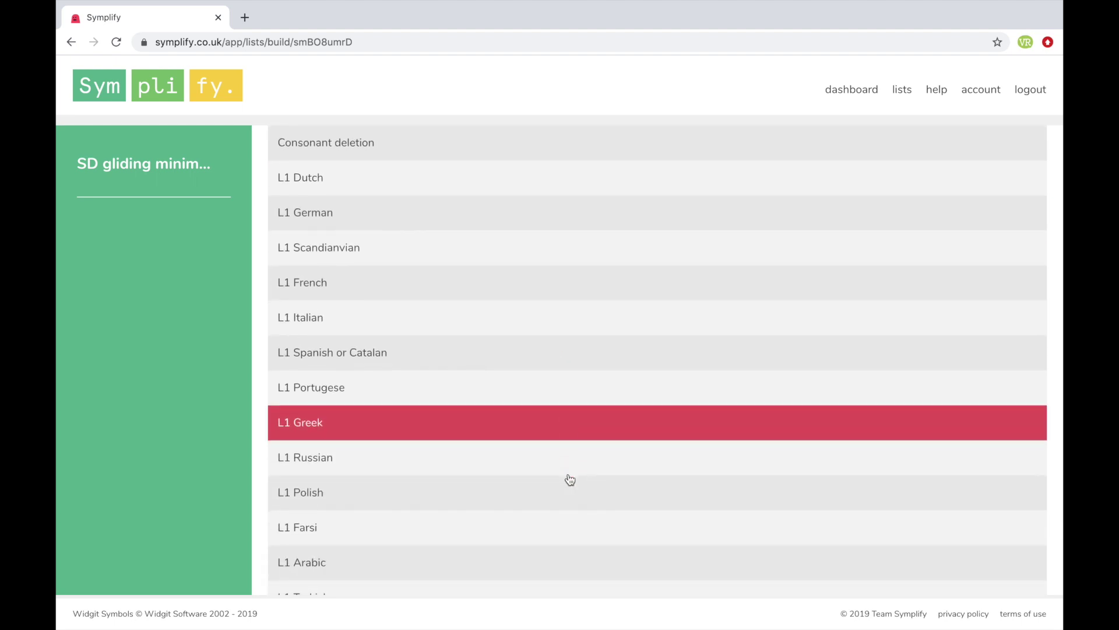
{"action": "scroll", "coordinate": [535, 428], "scroll_direction": "down", "scroll_amount": 6}
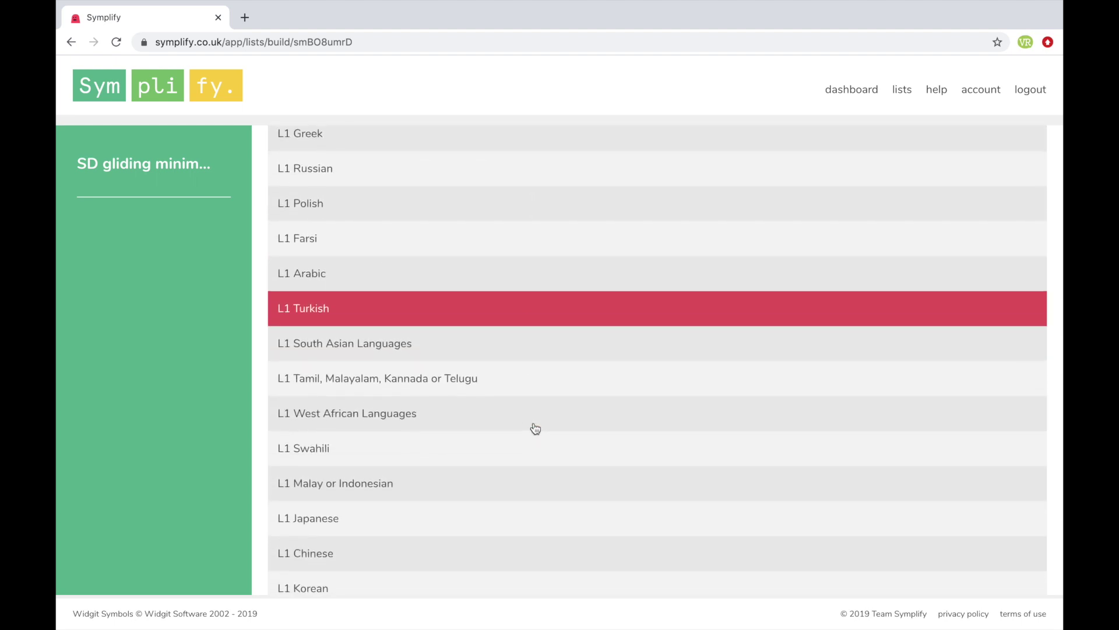
{"action": "scroll", "coordinate": [534, 428], "scroll_direction": "up", "scroll_amount": 5}
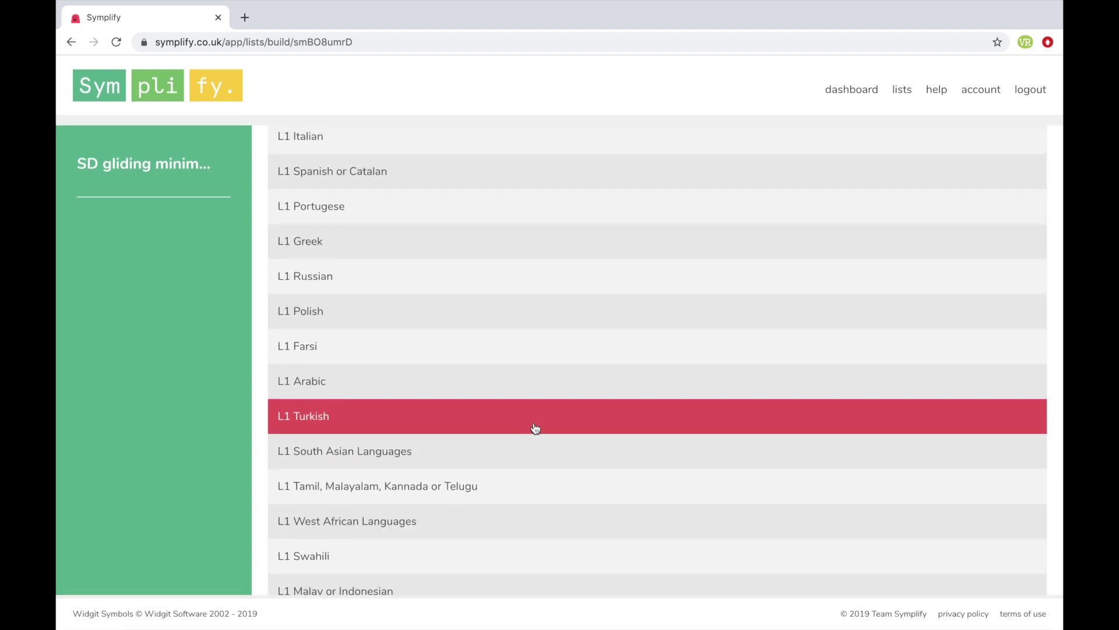
{"action": "scroll", "coordinate": [523, 349], "scroll_direction": "up", "scroll_amount": 4}
{"action": "scroll", "coordinate": [523, 348], "scroll_direction": "up", "scroll_amount": 7}
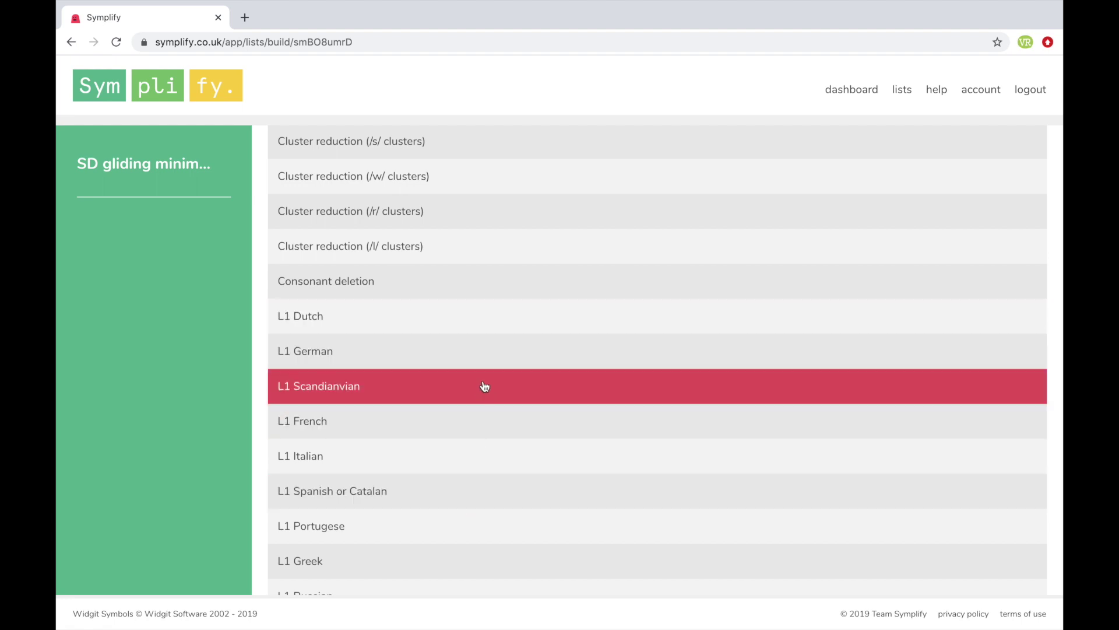
{"action": "scroll", "coordinate": [563, 260], "scroll_direction": "up", "scroll_amount": 4}
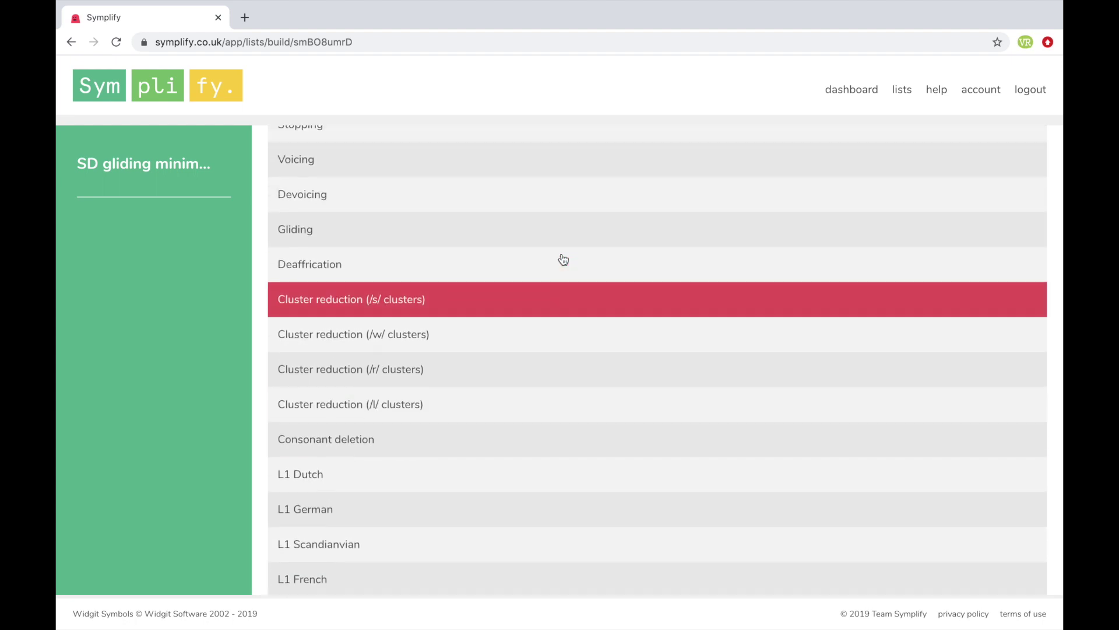
{"action": "scroll", "coordinate": [563, 260], "scroll_direction": "up", "scroll_amount": 2}
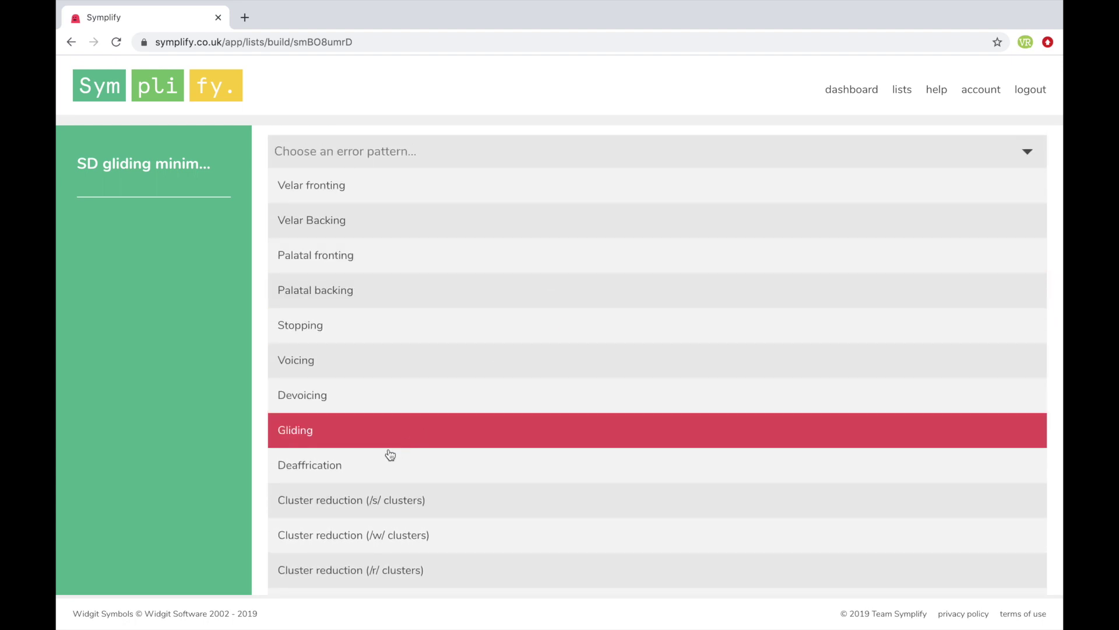
{"action": "left_click", "coordinate": [300, 439]}
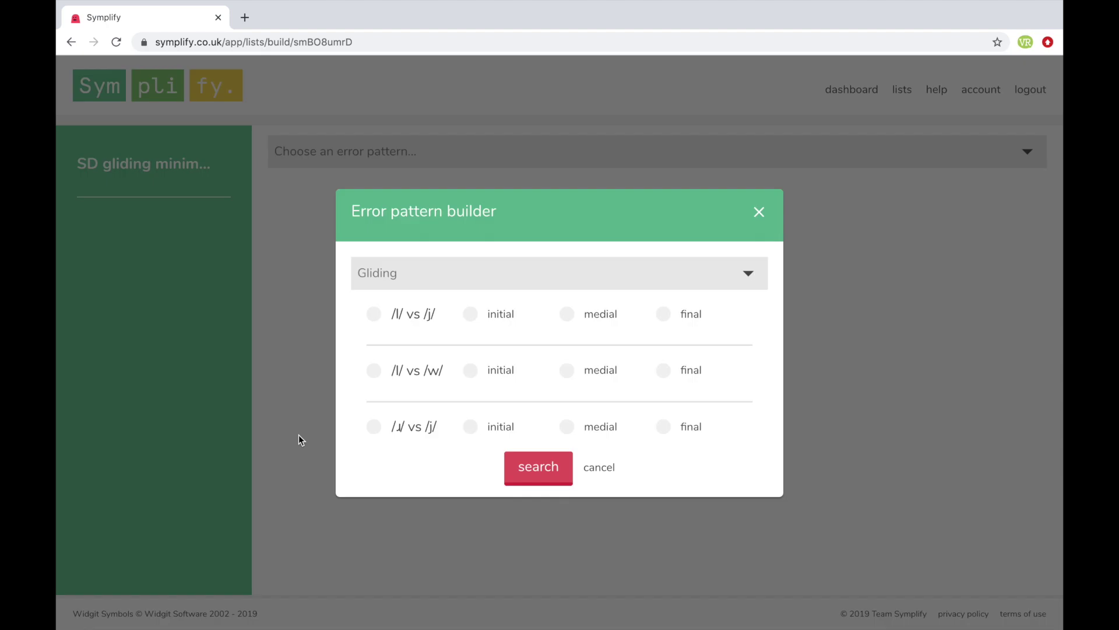
Step: Search for /l/ vs /w/ gliding contrasts without limiting the word position and review the matching minimal pairs
{"action": "scroll", "coordinate": [438, 394], "scroll_direction": "down", "scroll_amount": 3}
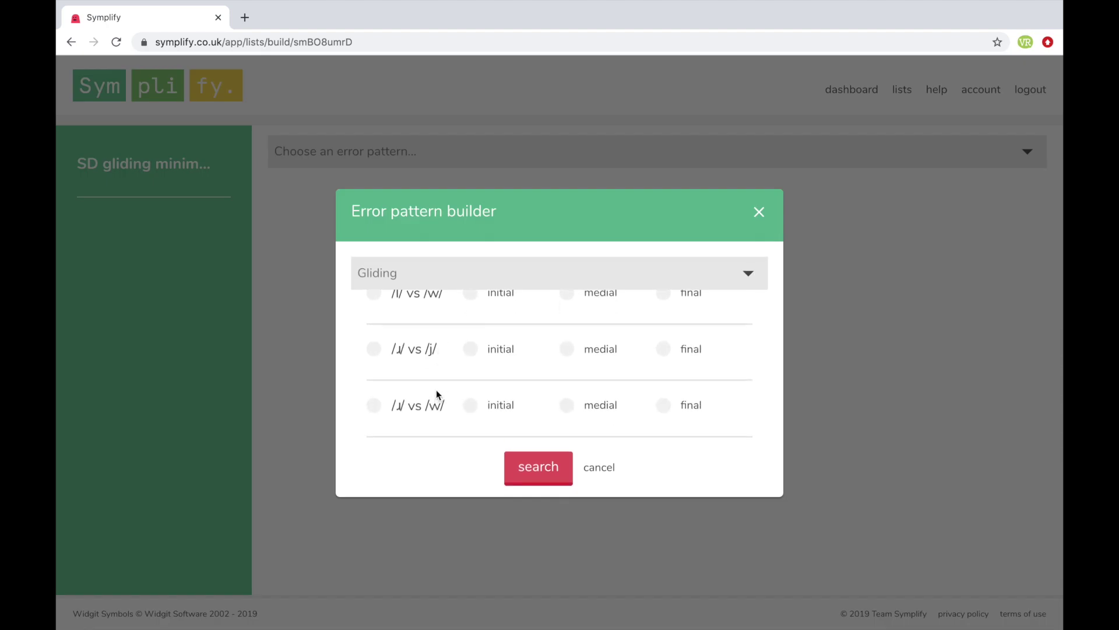
{"action": "scroll", "coordinate": [431, 370], "scroll_direction": "up", "scroll_amount": 2}
{"action": "scroll", "coordinate": [423, 355], "scroll_direction": "up", "scroll_amount": 1}
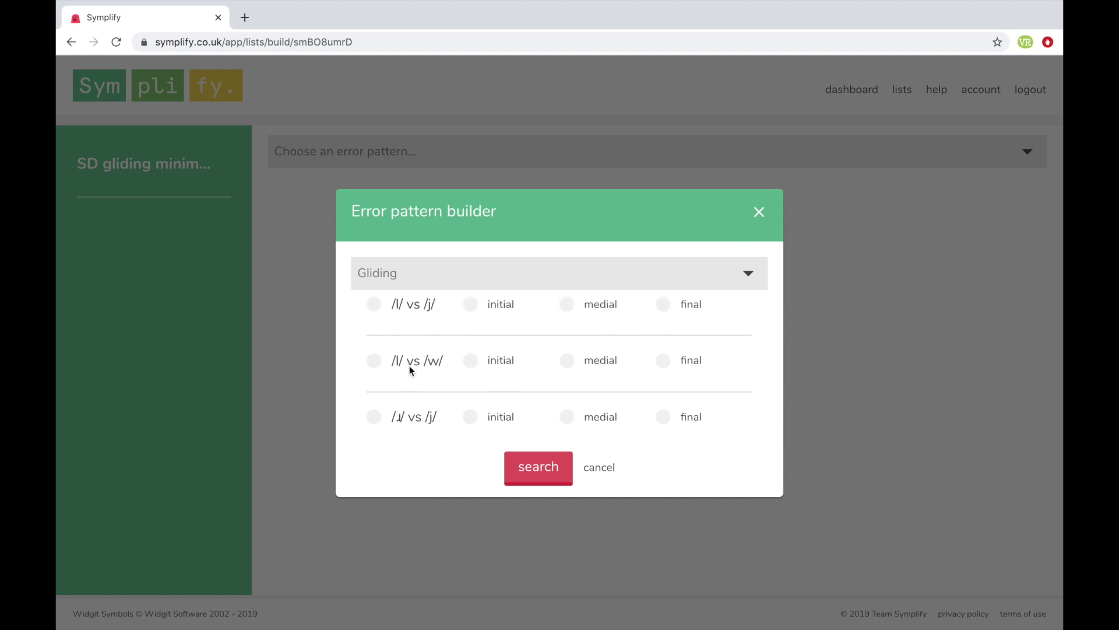
{"action": "left_click", "coordinate": [373, 360]}
{"action": "left_click", "coordinate": [568, 361]}
{"action": "left_click", "coordinate": [470, 359]}
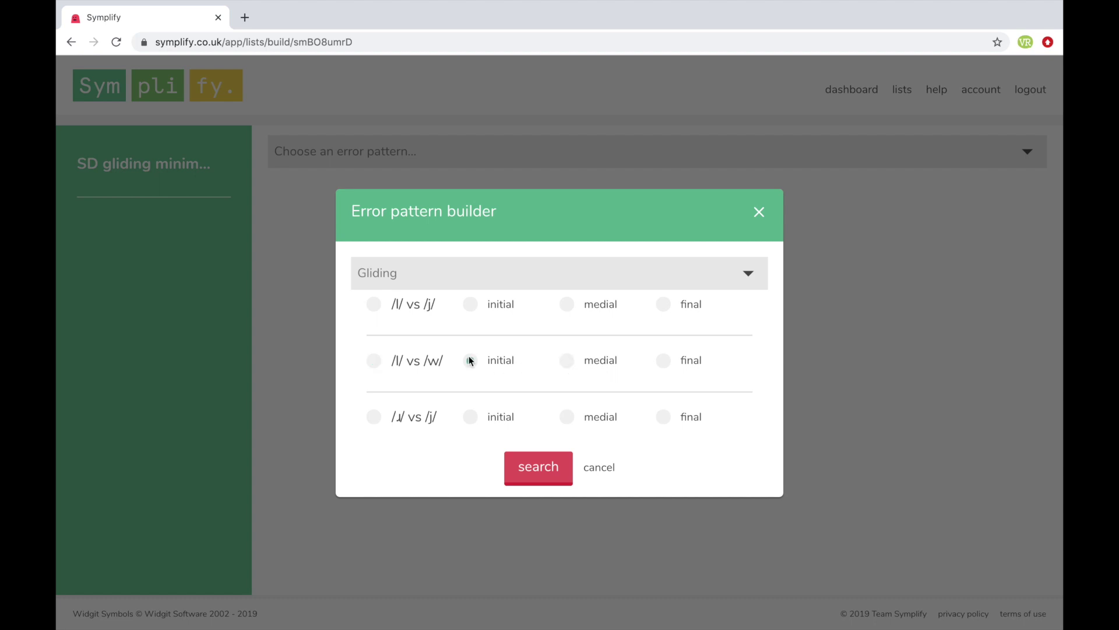
{"action": "left_click", "coordinate": [374, 361]}
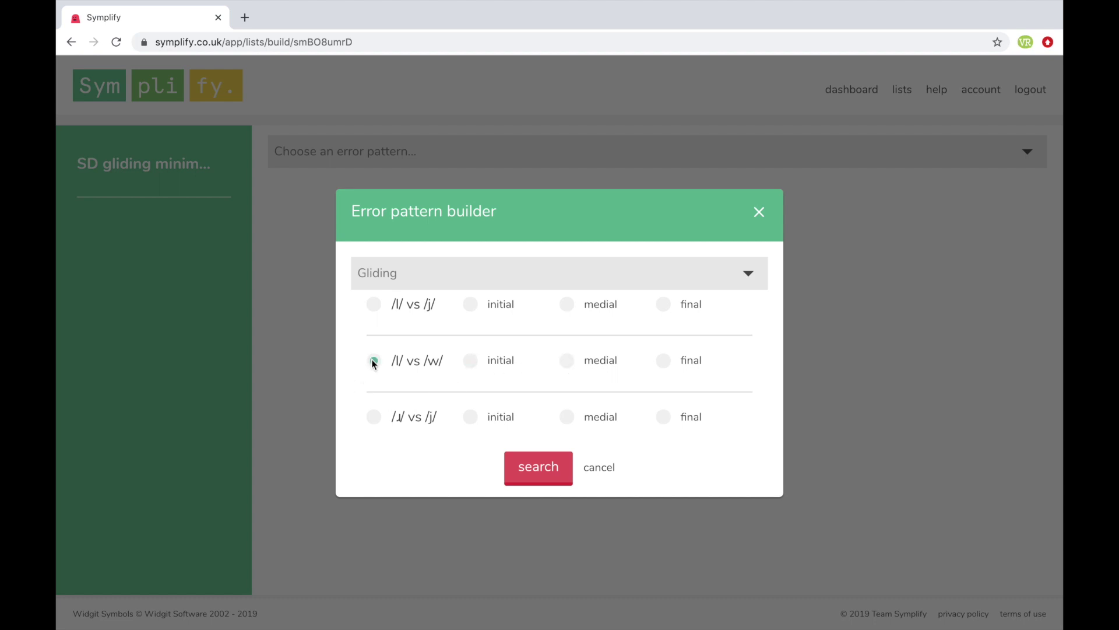
{"action": "left_click", "coordinate": [532, 476]}
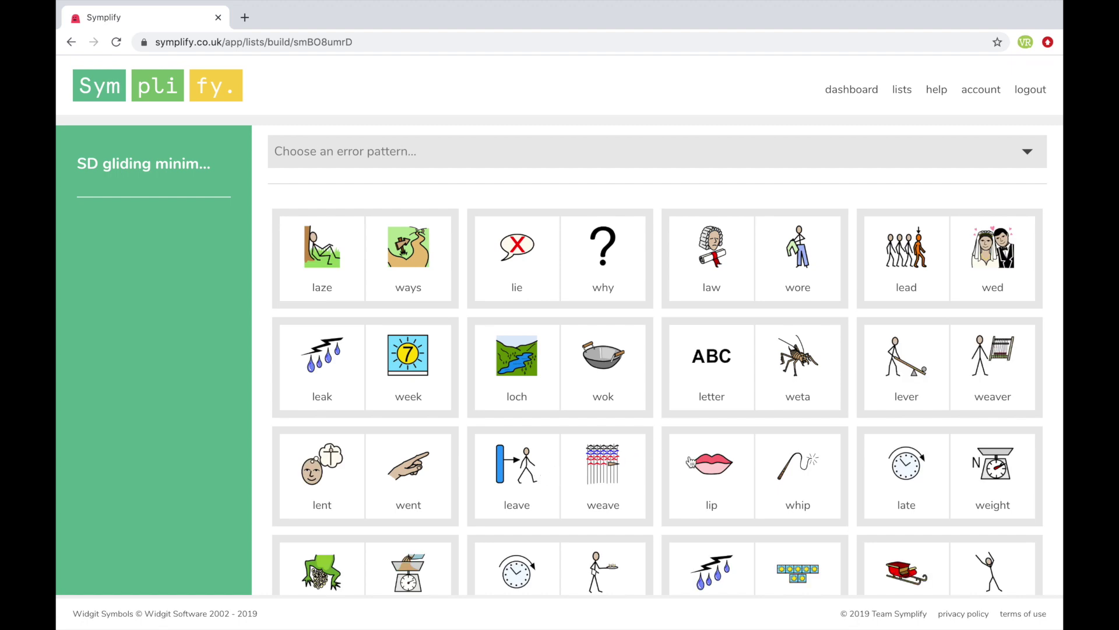
{"action": "scroll", "coordinate": [849, 489], "scroll_direction": "down", "scroll_amount": 1}
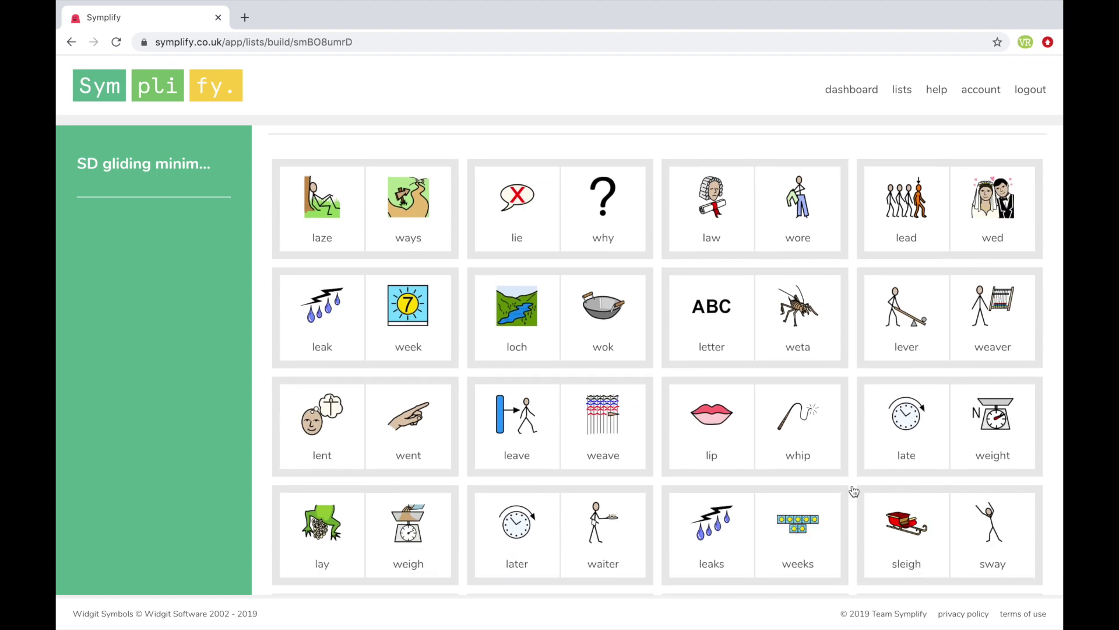
{"action": "scroll", "coordinate": [854, 491], "scroll_direction": "down", "scroll_amount": 6}
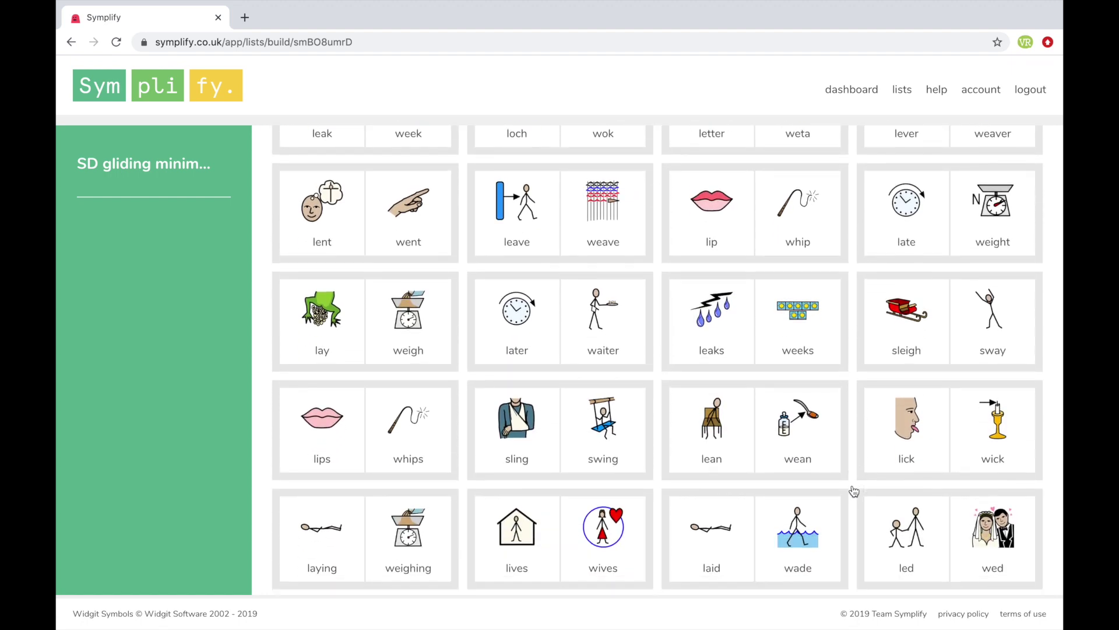
Step: Add the lock/wok contrast to the list, using the key-in-keyhole symbol for lock
{"action": "scroll", "coordinate": [854, 491], "scroll_direction": "down", "scroll_amount": 9}
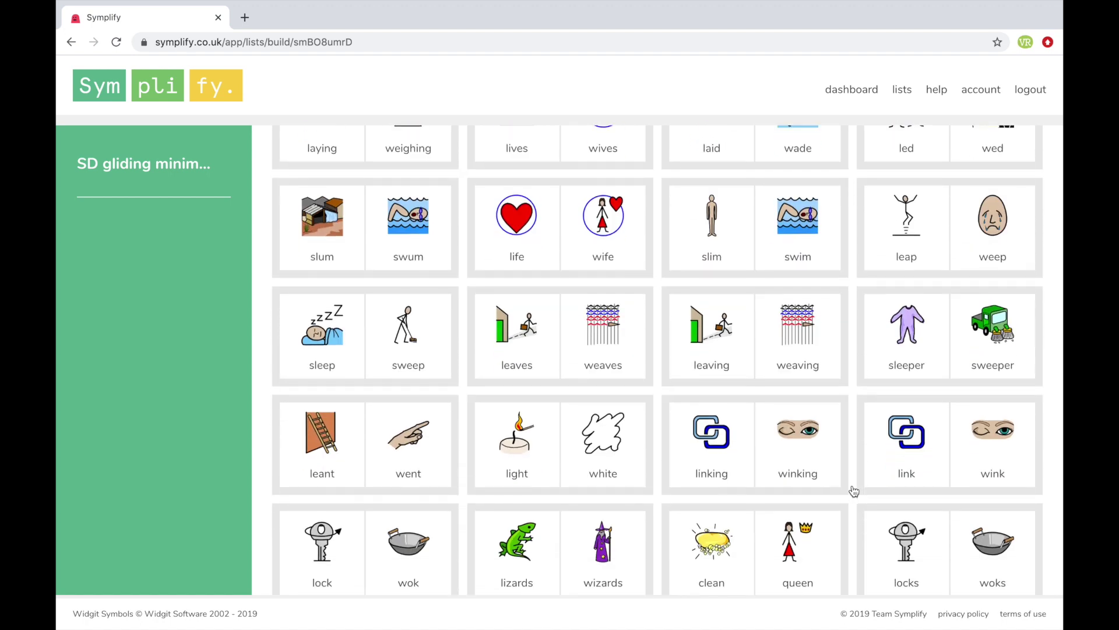
{"action": "scroll", "coordinate": [598, 456], "scroll_direction": "down", "scroll_amount": 2}
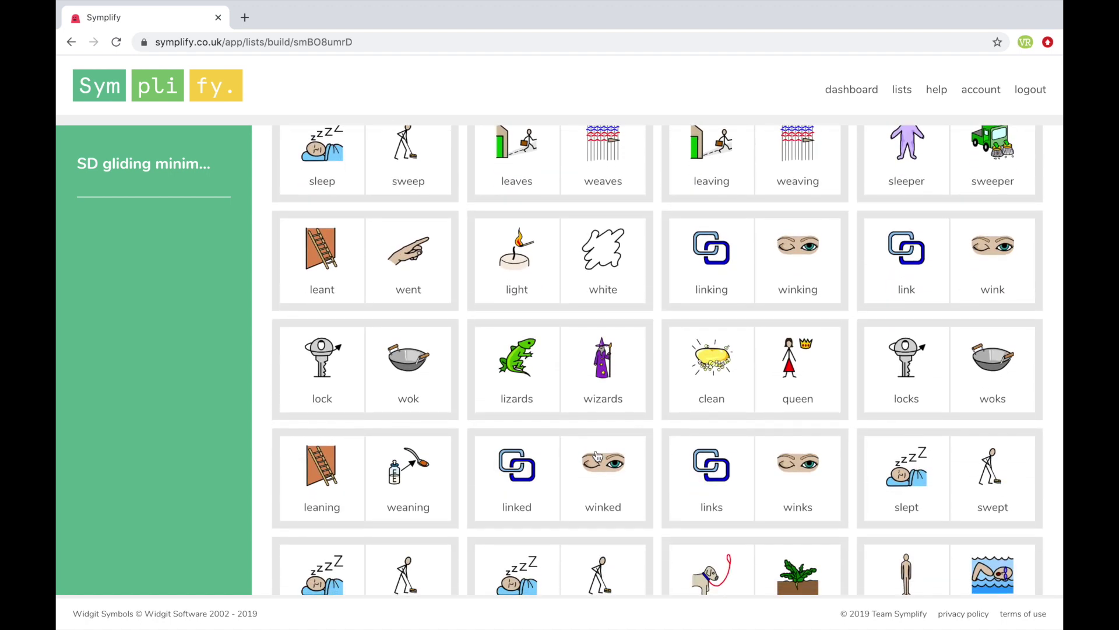
{"action": "left_click", "coordinate": [362, 365]}
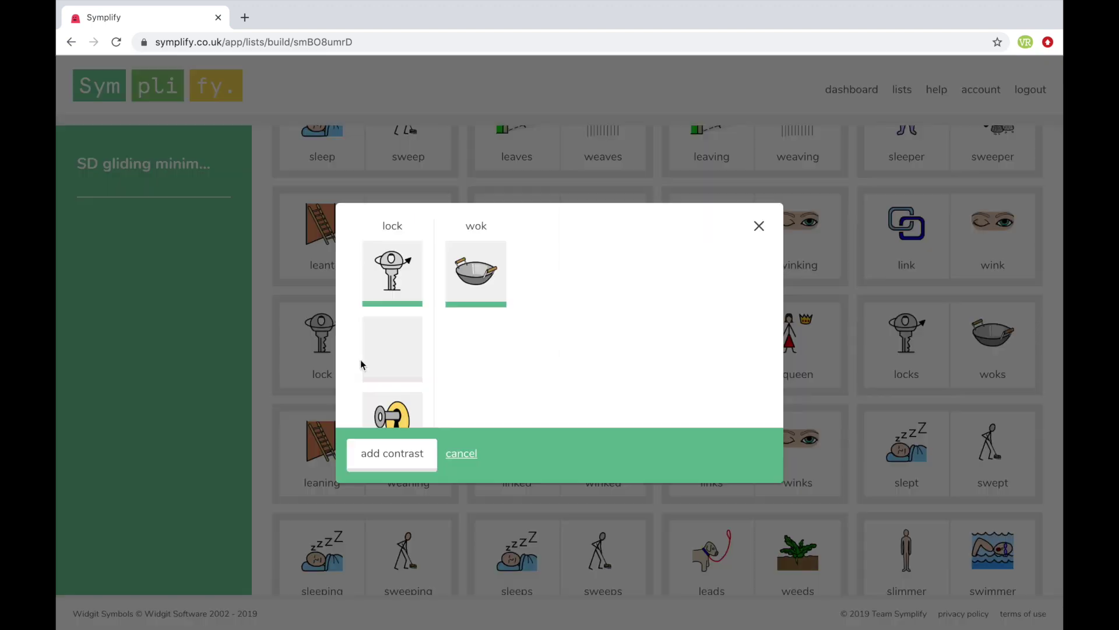
{"action": "scroll", "coordinate": [472, 390], "scroll_direction": "down", "scroll_amount": 1}
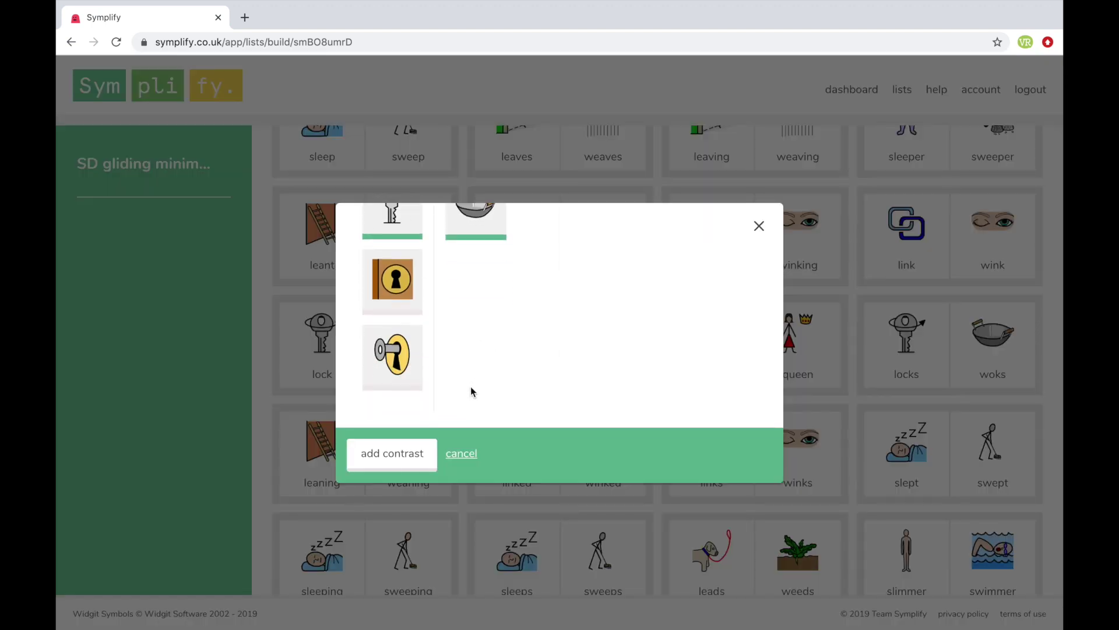
{"action": "scroll", "coordinate": [481, 329], "scroll_direction": "up", "scroll_amount": 1}
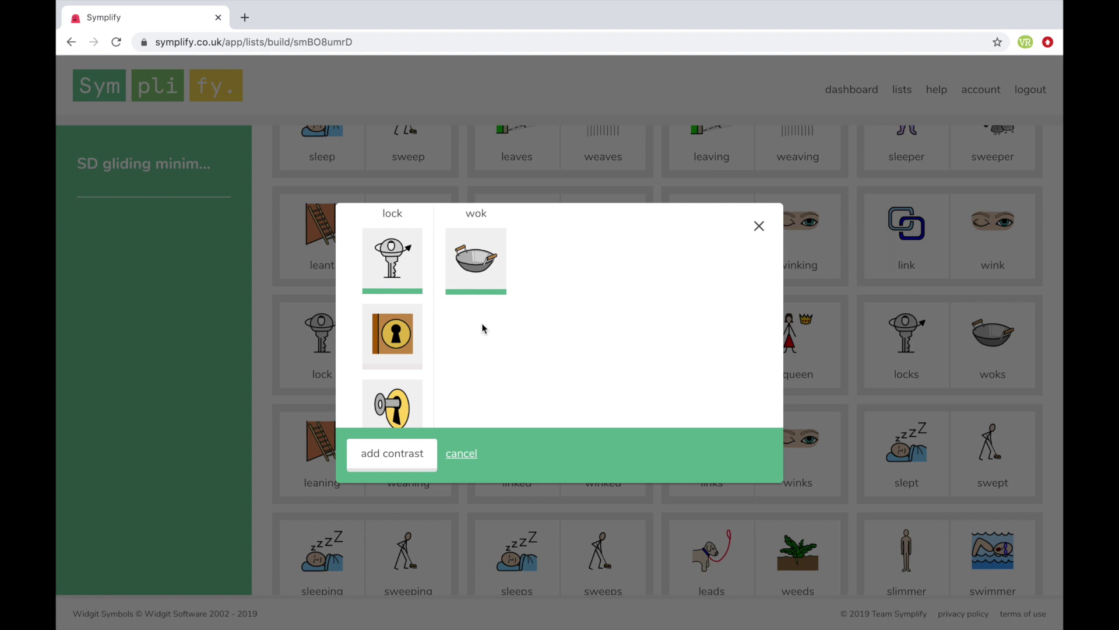
{"action": "left_click", "coordinate": [401, 397]}
{"action": "scroll", "coordinate": [474, 378], "scroll_direction": "down", "scroll_amount": 1}
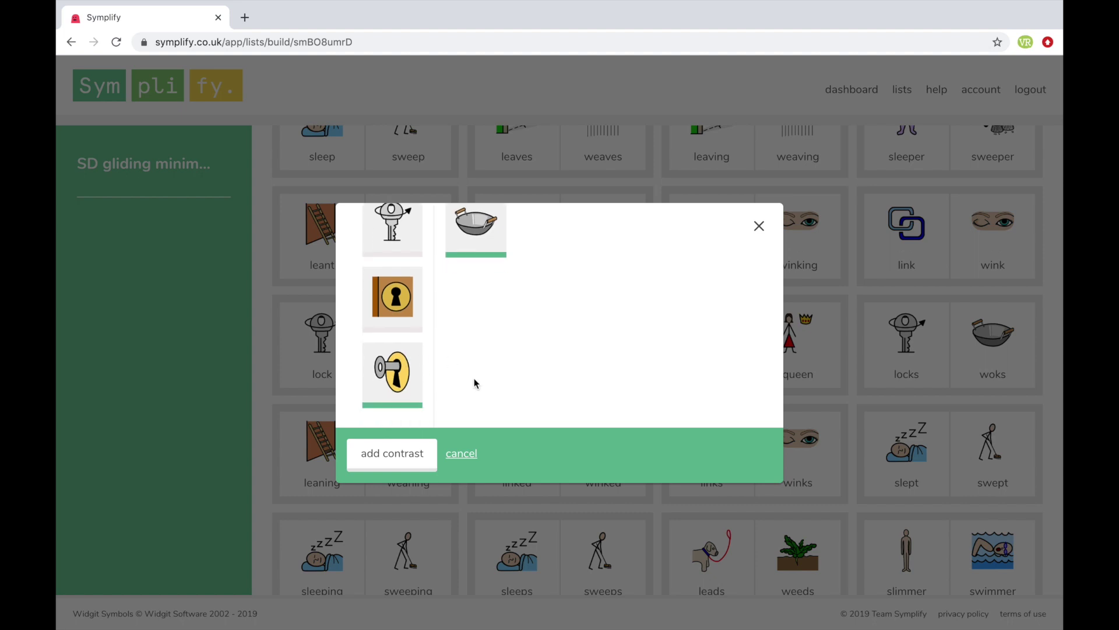
{"action": "left_click", "coordinate": [393, 460]}
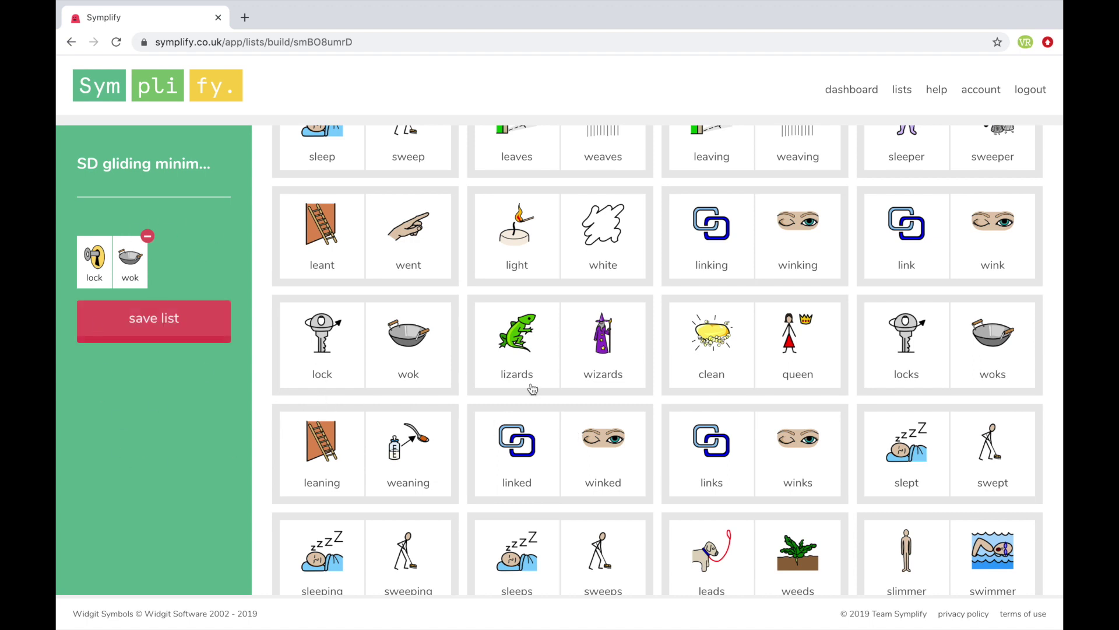
Step: Add the leek/week contrast to the list, using the symbol with rows of small day squares for week
{"action": "scroll", "coordinate": [529, 463], "scroll_direction": "down", "scroll_amount": 6}
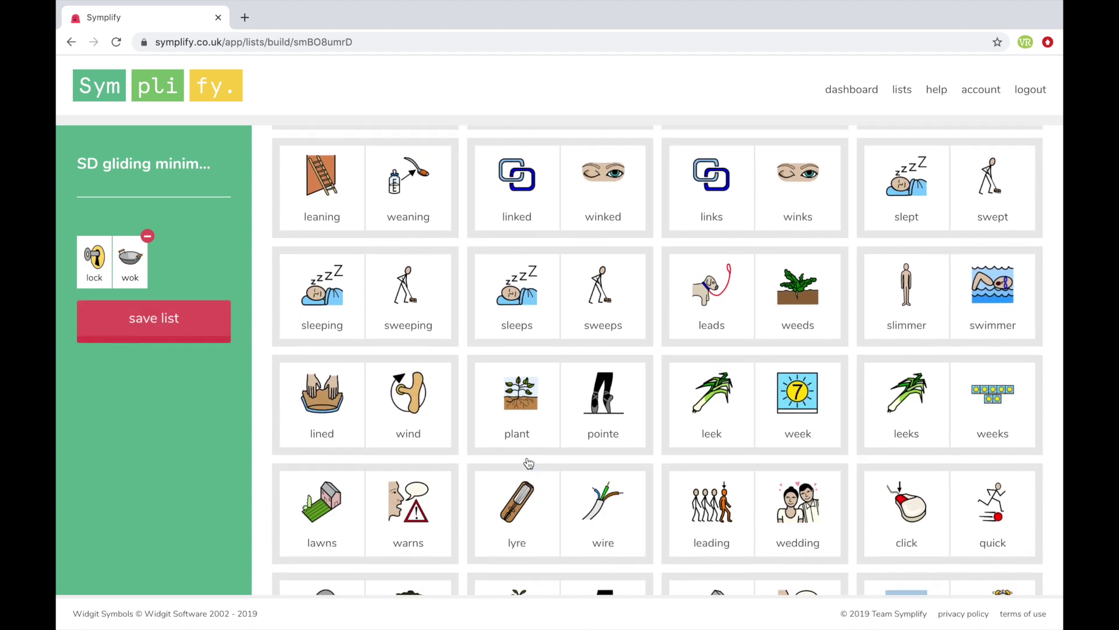
{"action": "left_click", "coordinate": [726, 322]}
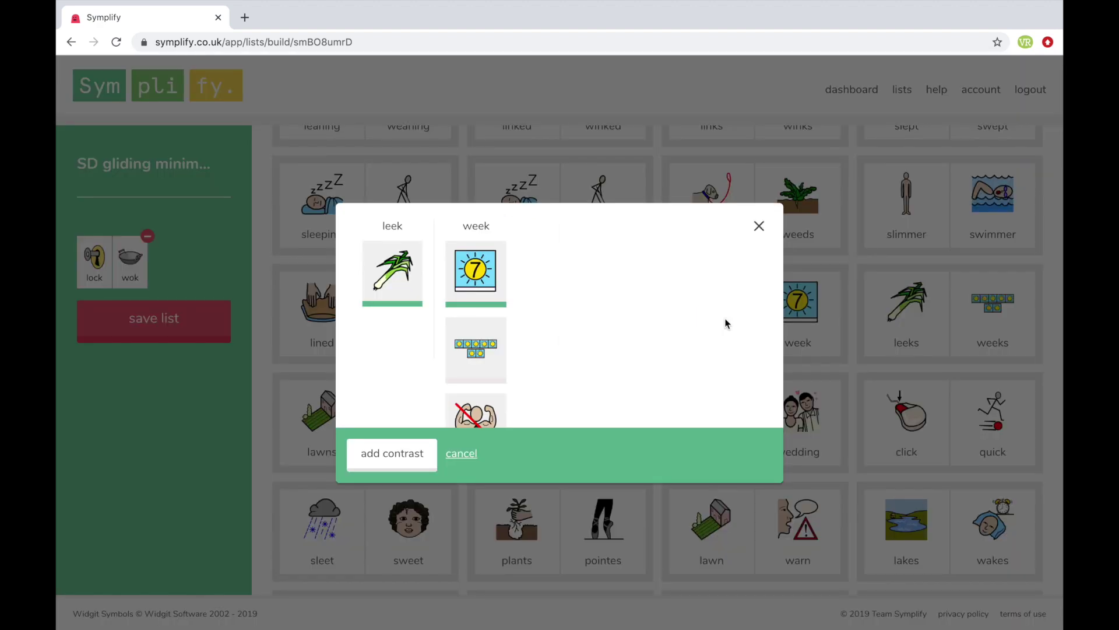
{"action": "scroll", "coordinate": [544, 362], "scroll_direction": "down", "scroll_amount": 1}
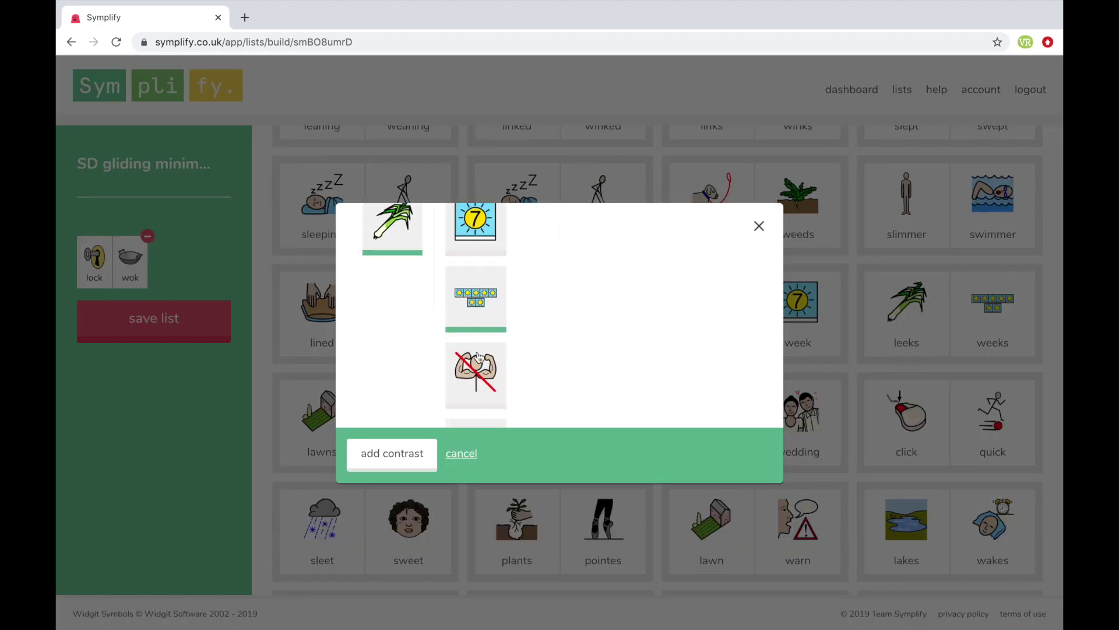
{"action": "scroll", "coordinate": [478, 355], "scroll_direction": "down", "scroll_amount": 2}
{"action": "left_click", "coordinate": [388, 460]}
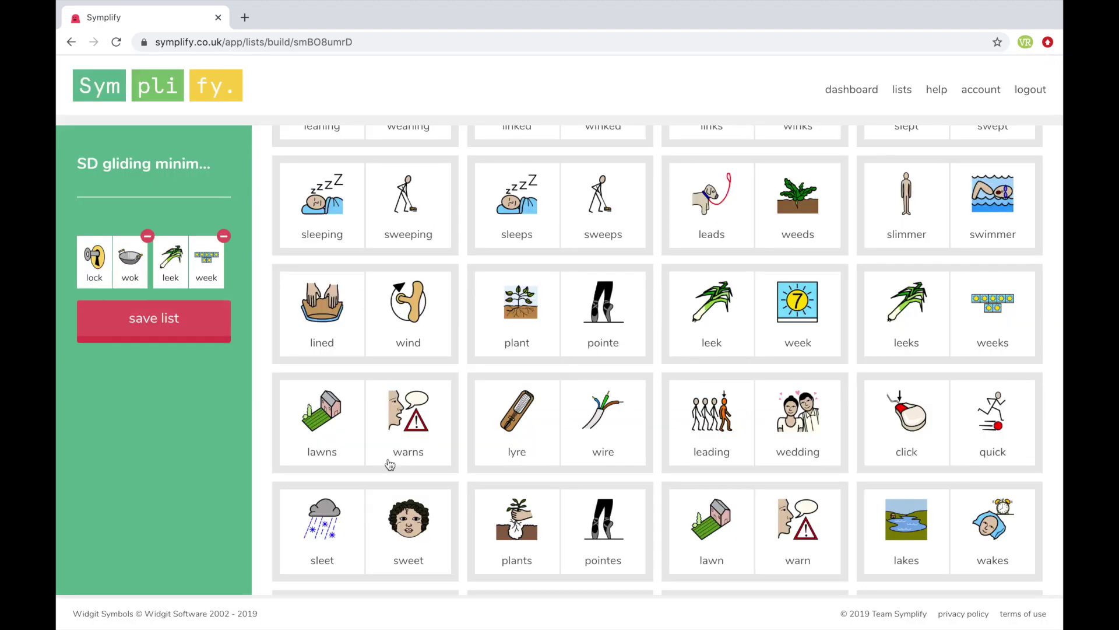
Step: Add the lizard/wizard contrast with the green lizard symbol and save the gliding list
{"action": "scroll", "coordinate": [399, 508], "scroll_direction": "down", "scroll_amount": 7}
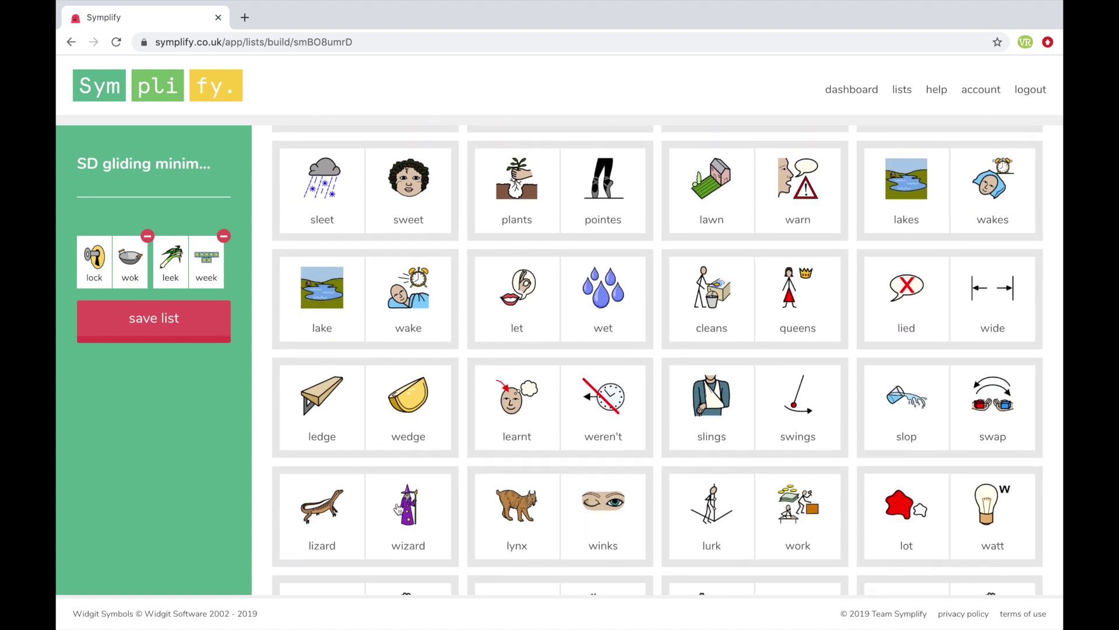
{"action": "left_click", "coordinate": [355, 475]}
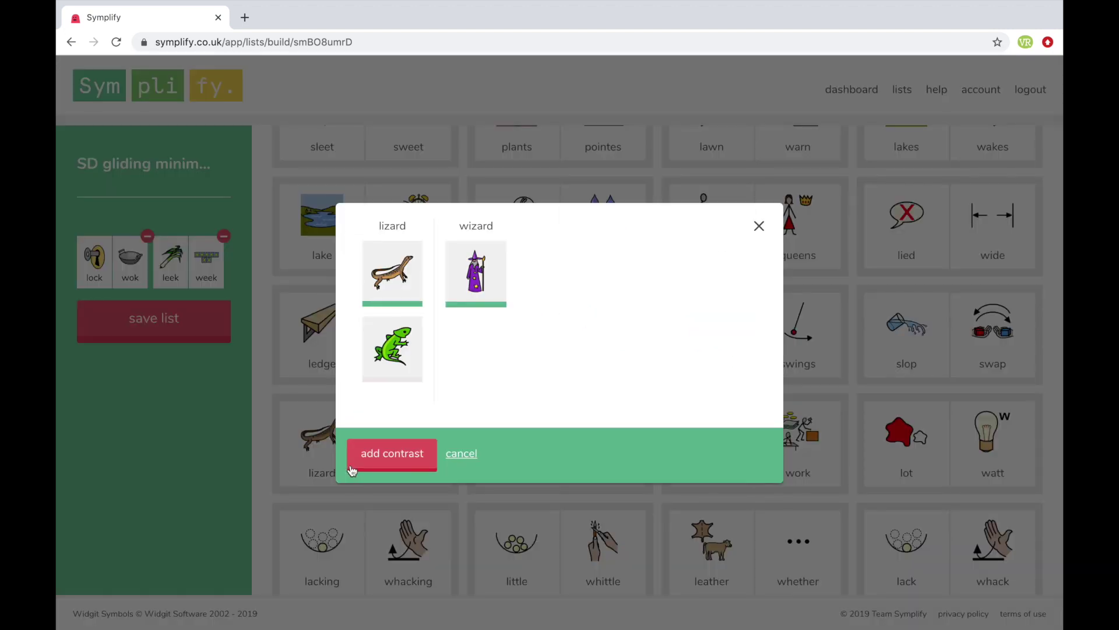
{"action": "left_click", "coordinate": [394, 358]}
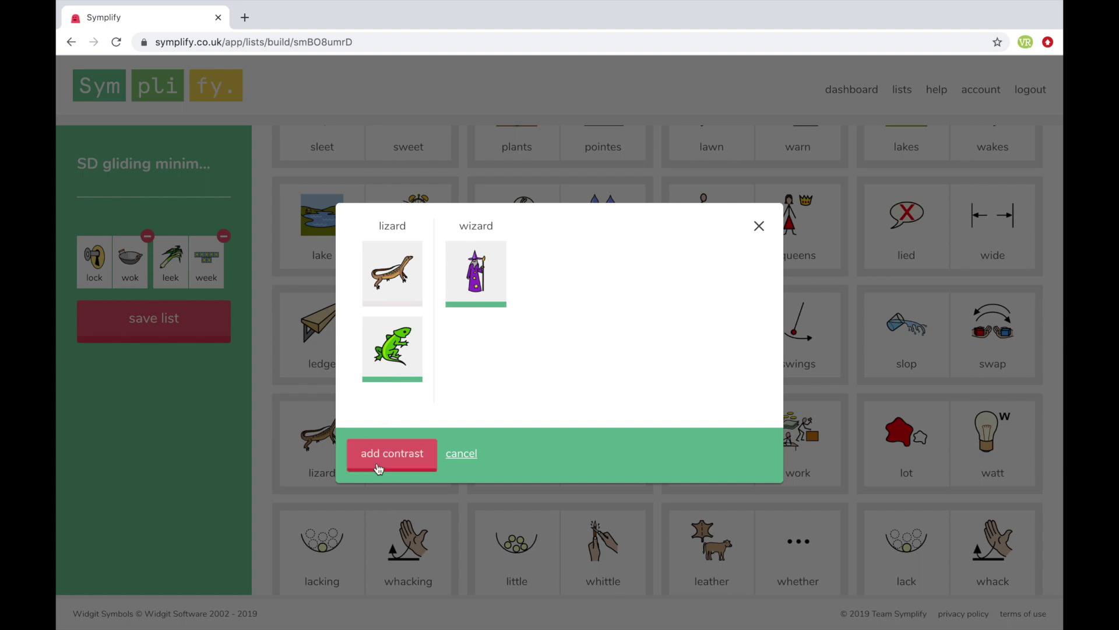
{"action": "left_click", "coordinate": [400, 460]}
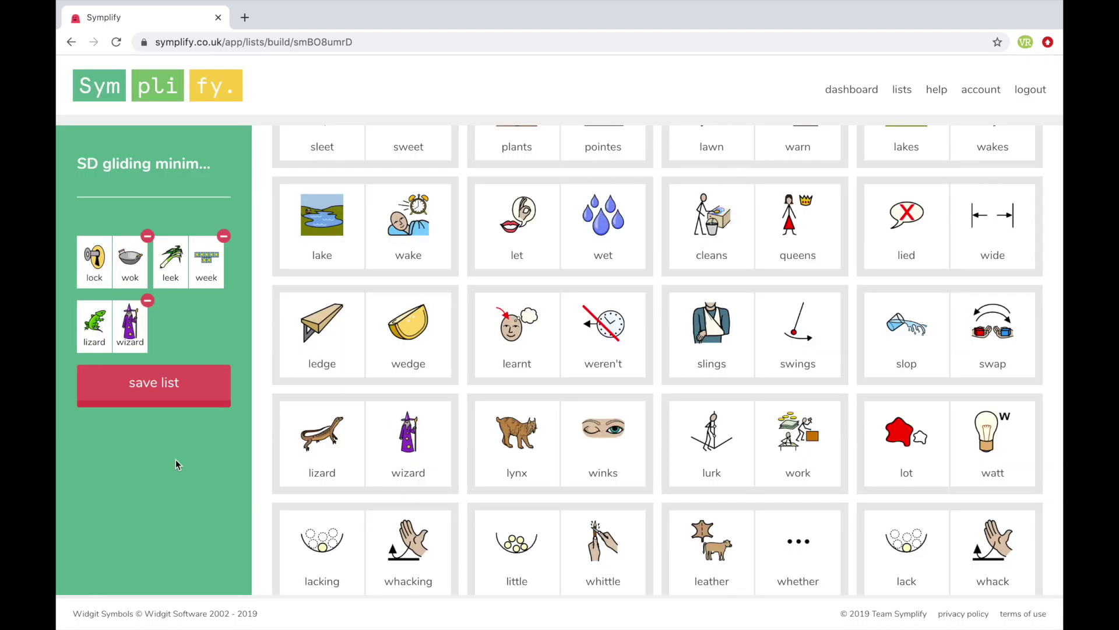
{"action": "left_click", "coordinate": [151, 385]}
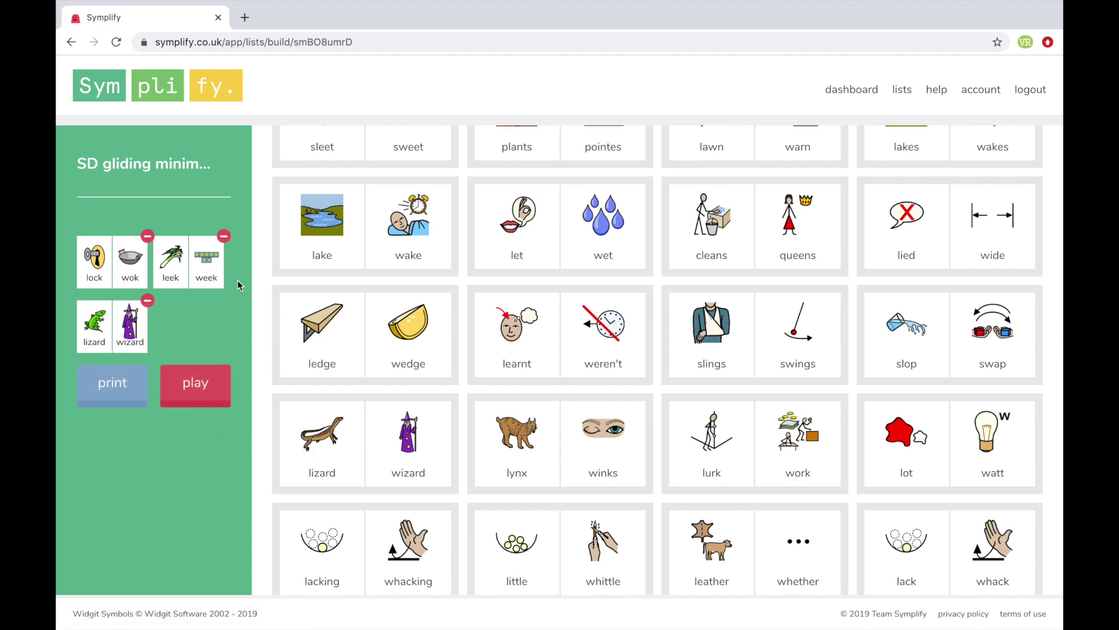
Step: Create a new list named "SD b/f/fl" of the type "Contrast list: phonemes" from the list manager
{"action": "scroll", "coordinate": [237, 280], "scroll_direction": "up", "scroll_amount": 20}
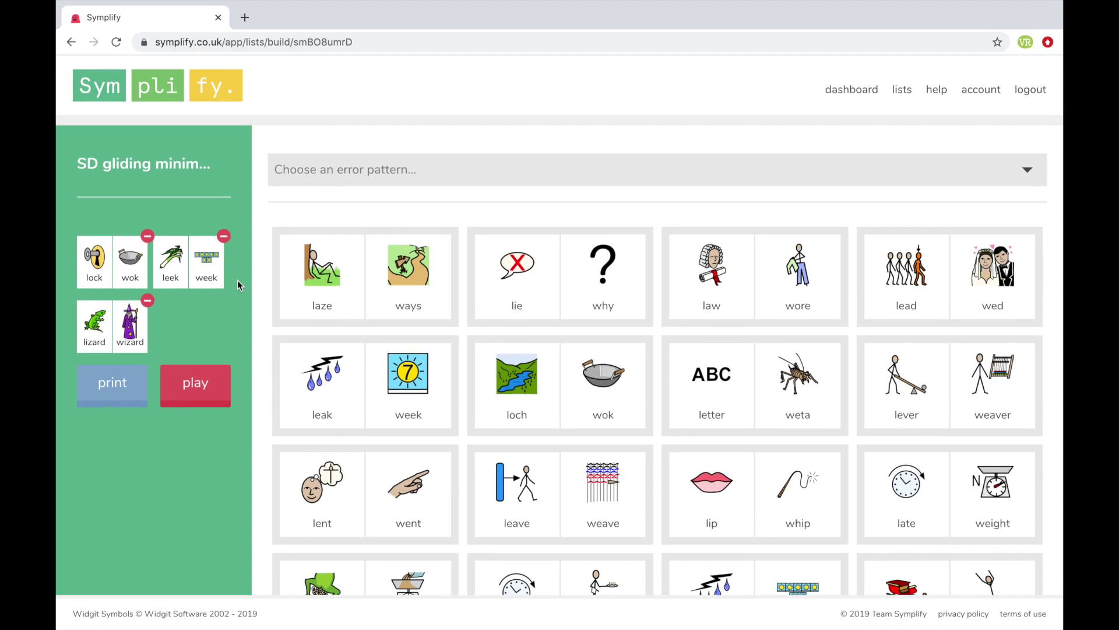
{"action": "left_click", "coordinate": [139, 91]}
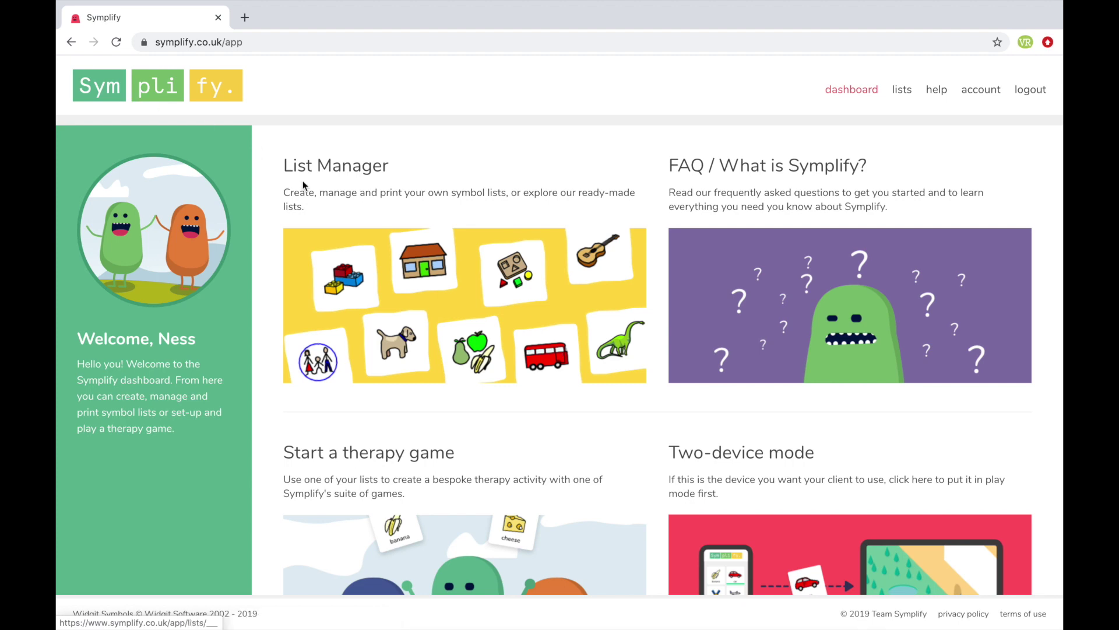
{"action": "left_click", "coordinate": [351, 169]}
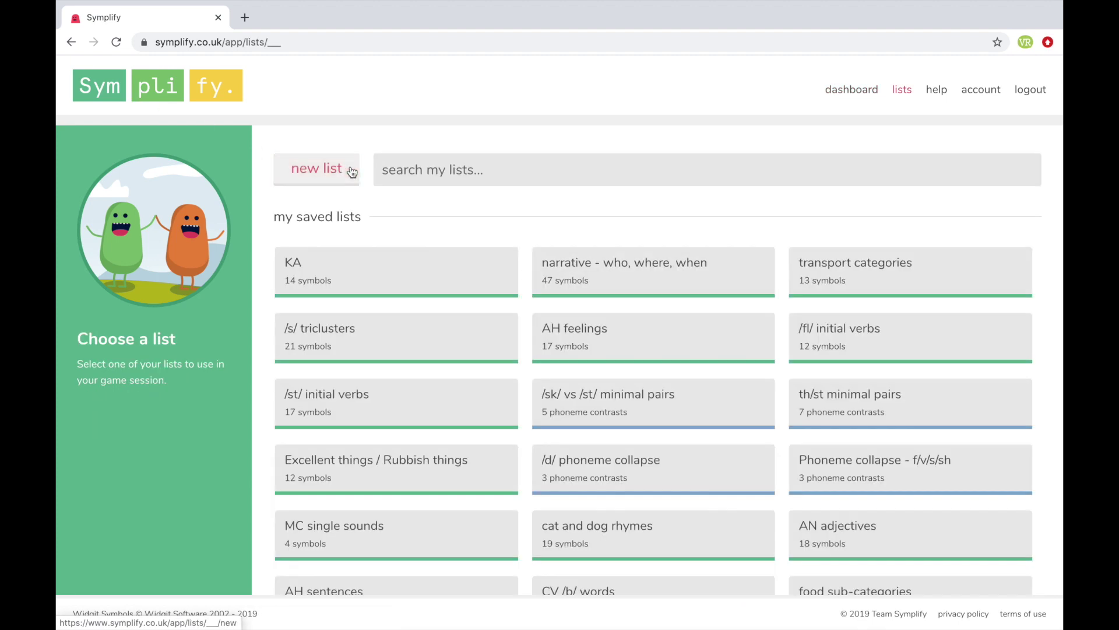
{"action": "left_click", "coordinate": [307, 171]}
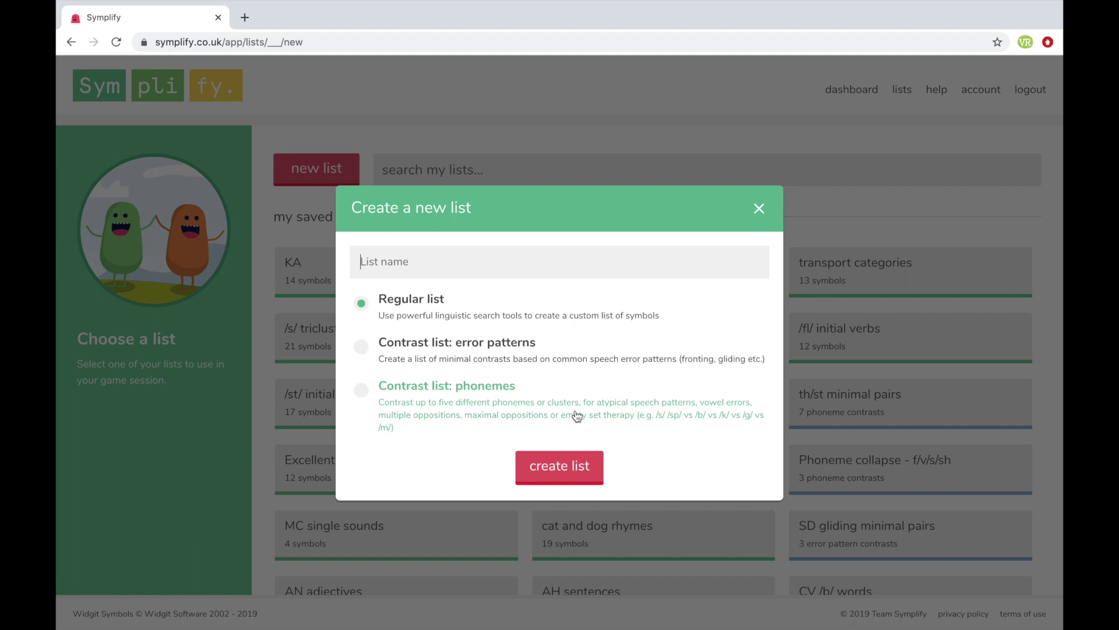
{"action": "left_click", "coordinate": [392, 264]}
{"action": "type", "text": "SD"}
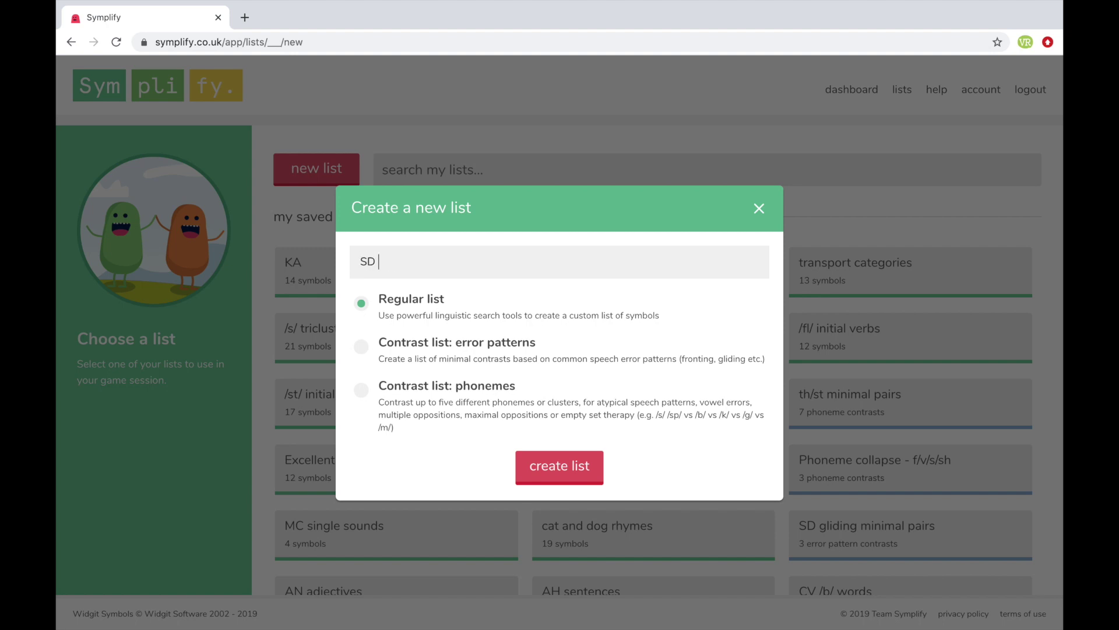
{"action": "type", "text": "b/f/fl"}
{"action": "left_click", "coordinate": [360, 390]}
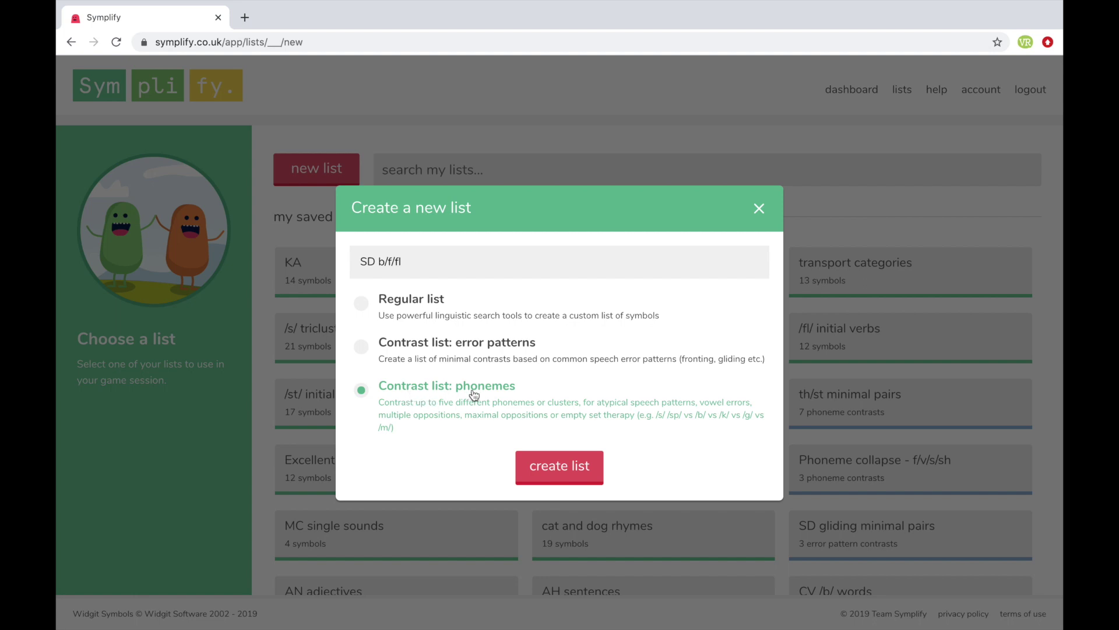
{"action": "left_click", "coordinate": [567, 466]}
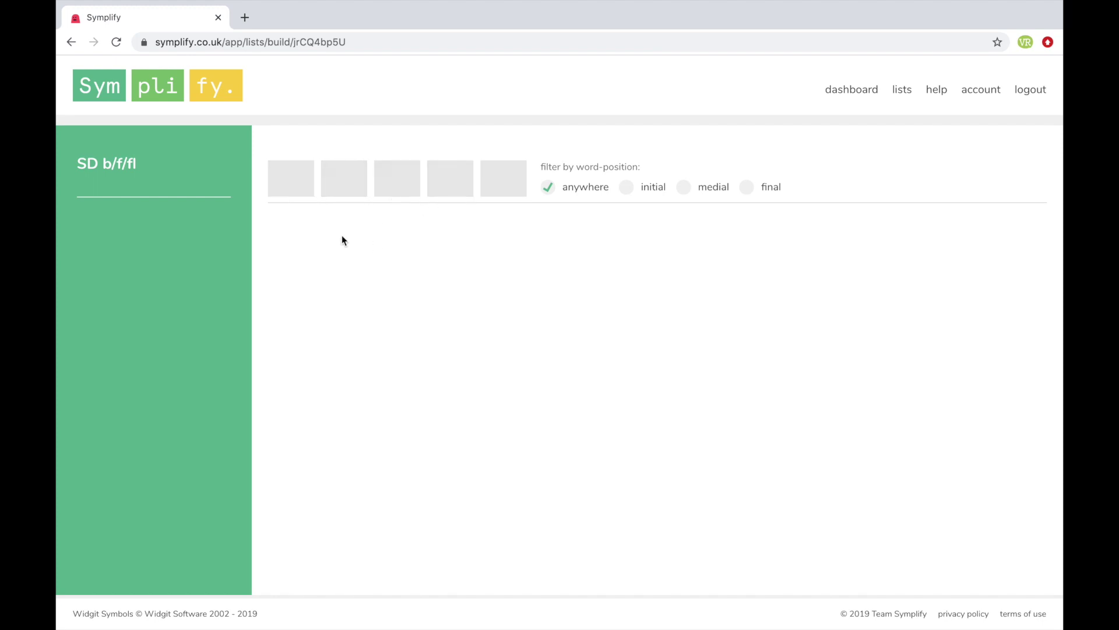
Step: Set the phonemes to contrast to /b/, /f/ and the cluster /fl/
{"action": "left_click", "coordinate": [291, 182]}
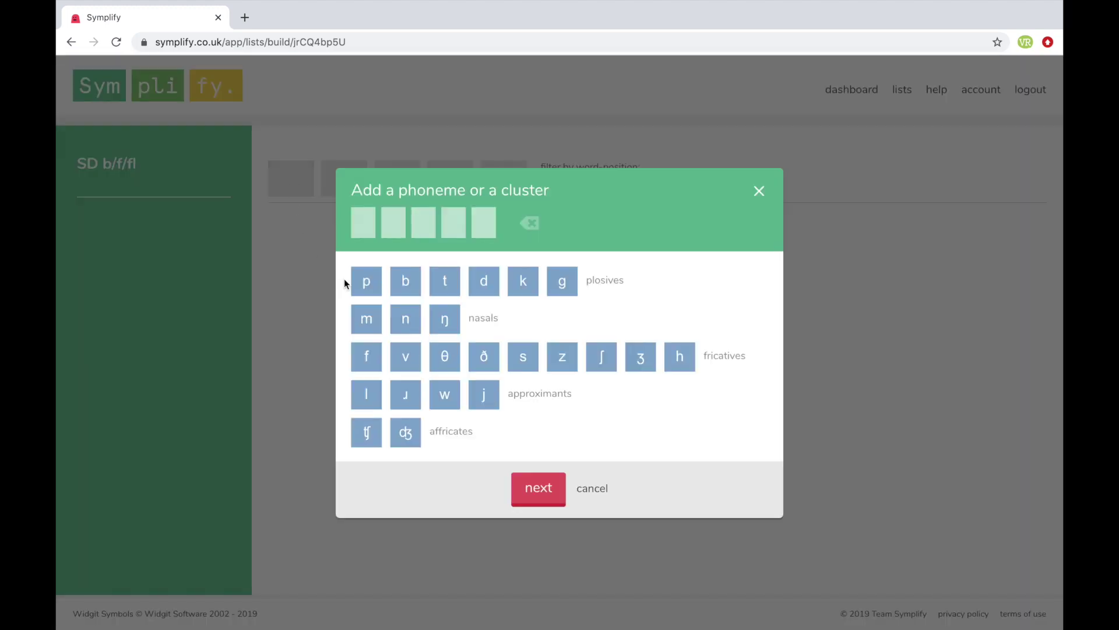
{"action": "left_click", "coordinate": [405, 284]}
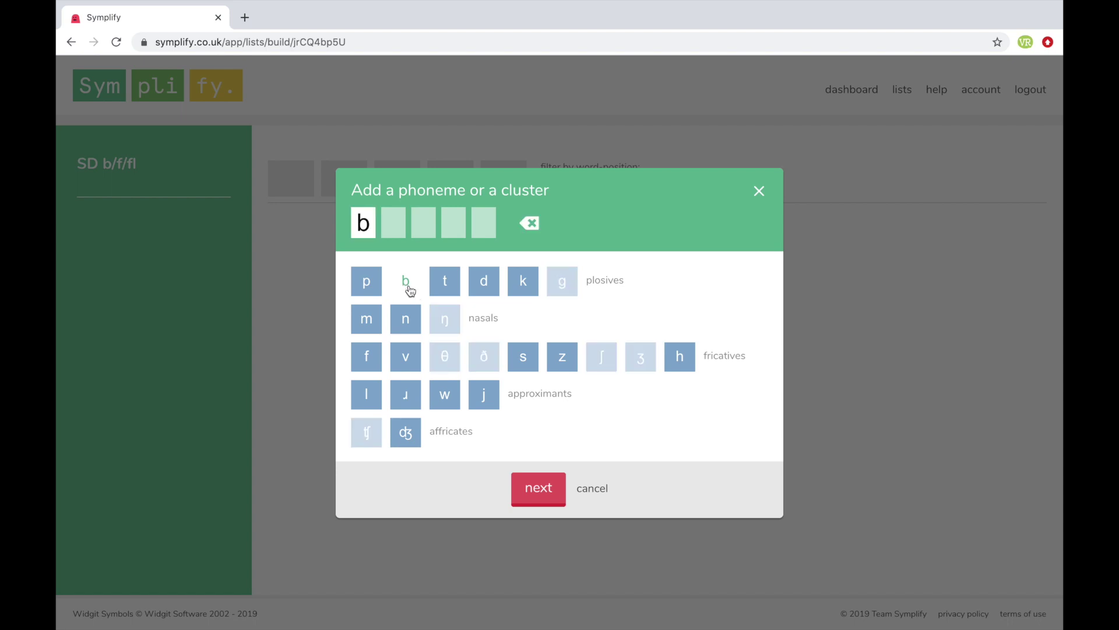
{"action": "left_click", "coordinate": [538, 490]}
{"action": "left_click", "coordinate": [347, 188]}
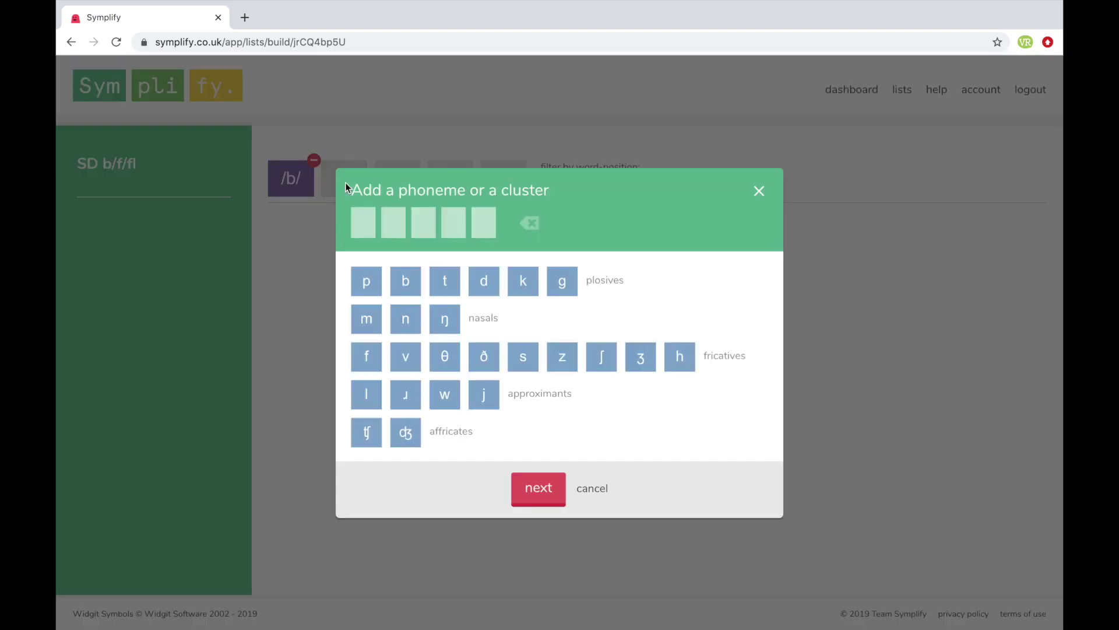
{"action": "left_click", "coordinate": [365, 354]}
{"action": "left_click", "coordinate": [533, 490]}
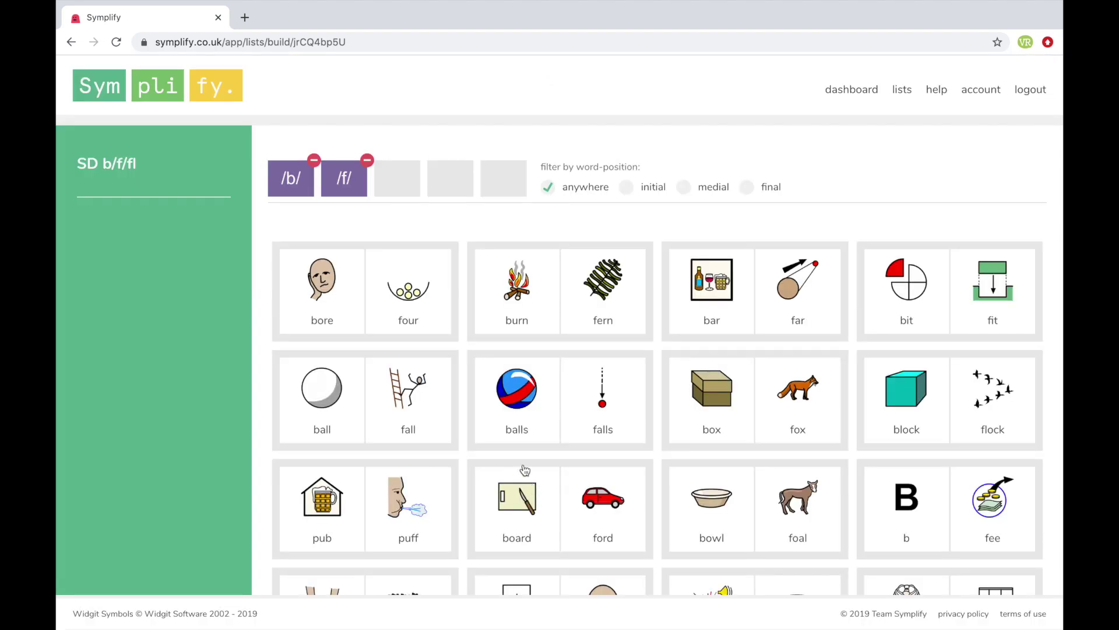
{"action": "left_click", "coordinate": [393, 182]}
{"action": "left_click", "coordinate": [365, 356]}
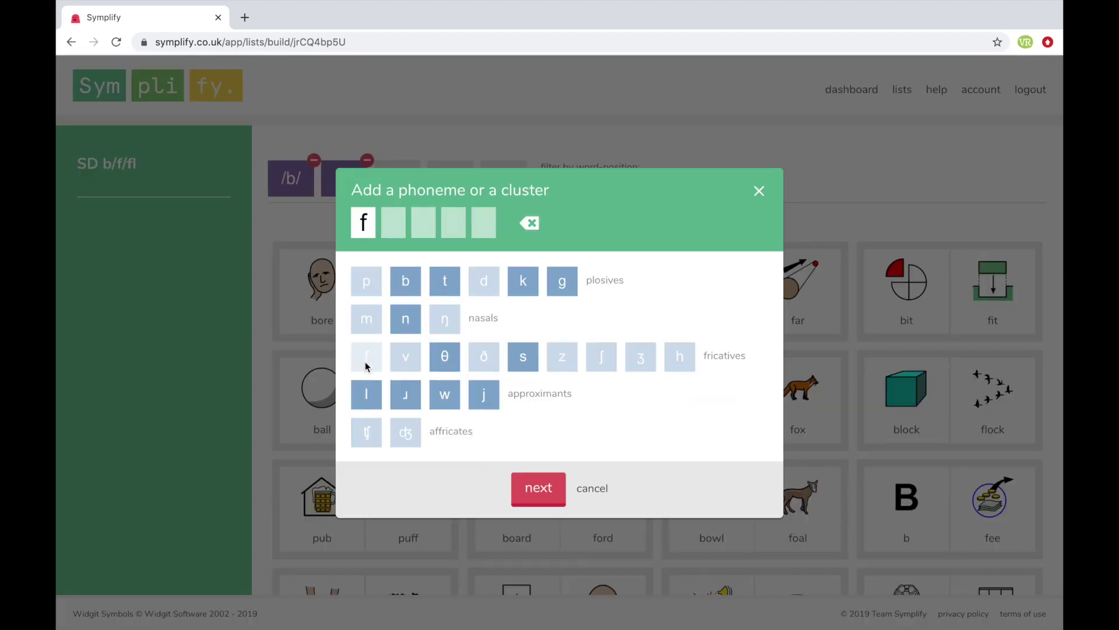
{"action": "left_click", "coordinate": [366, 393]}
{"action": "left_click", "coordinate": [532, 488]}
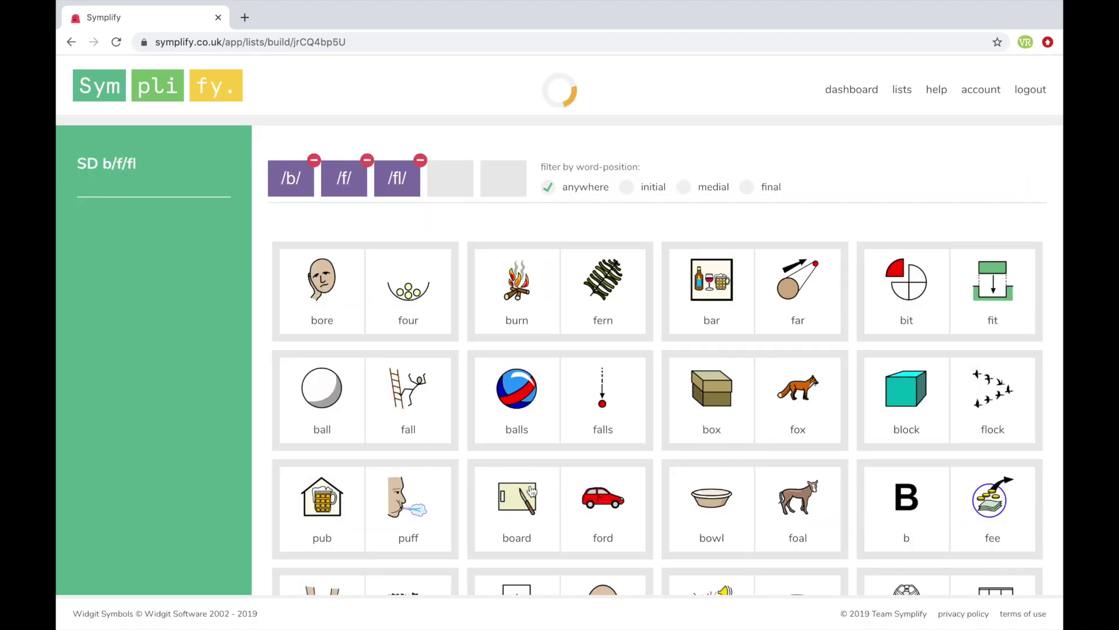
Step: Add the boar/four/floor contrast to the list, using the brown boar symbol and the numeral 4
{"action": "scroll", "coordinate": [656, 516], "scroll_direction": "down", "scroll_amount": 5}
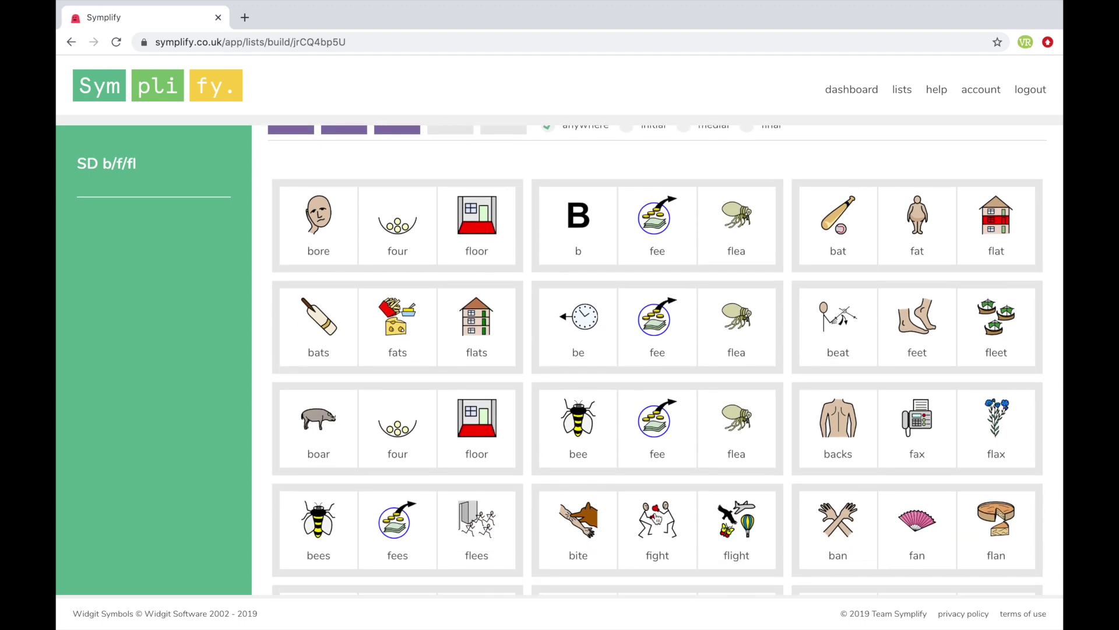
{"action": "scroll", "coordinate": [879, 512], "scroll_direction": "up", "scroll_amount": 1}
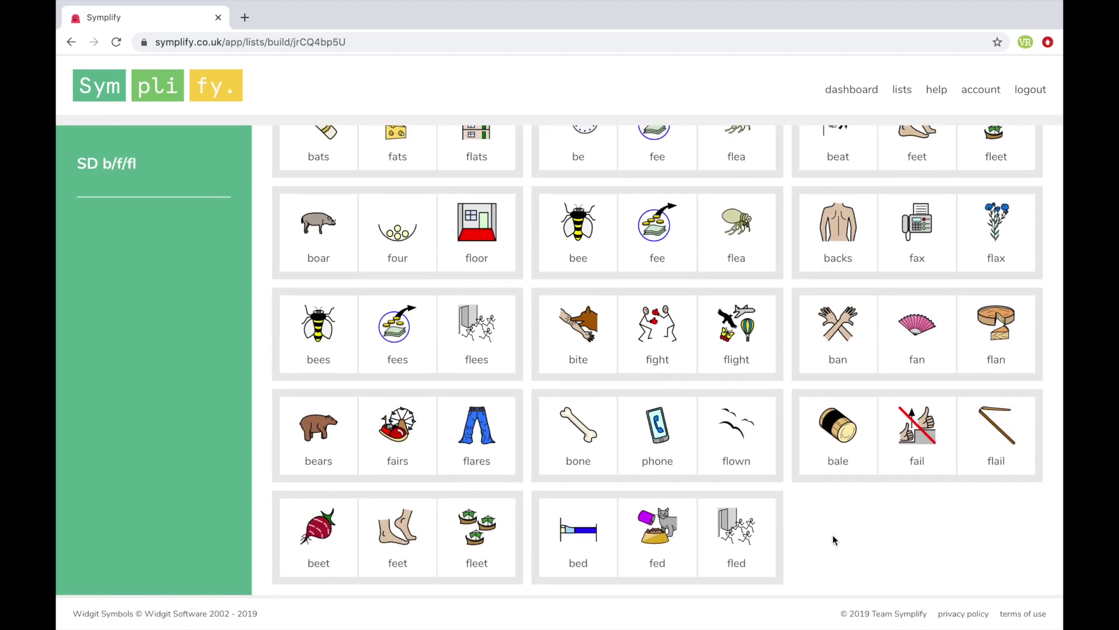
{"action": "scroll", "coordinate": [832, 539], "scroll_direction": "up", "scroll_amount": 3}
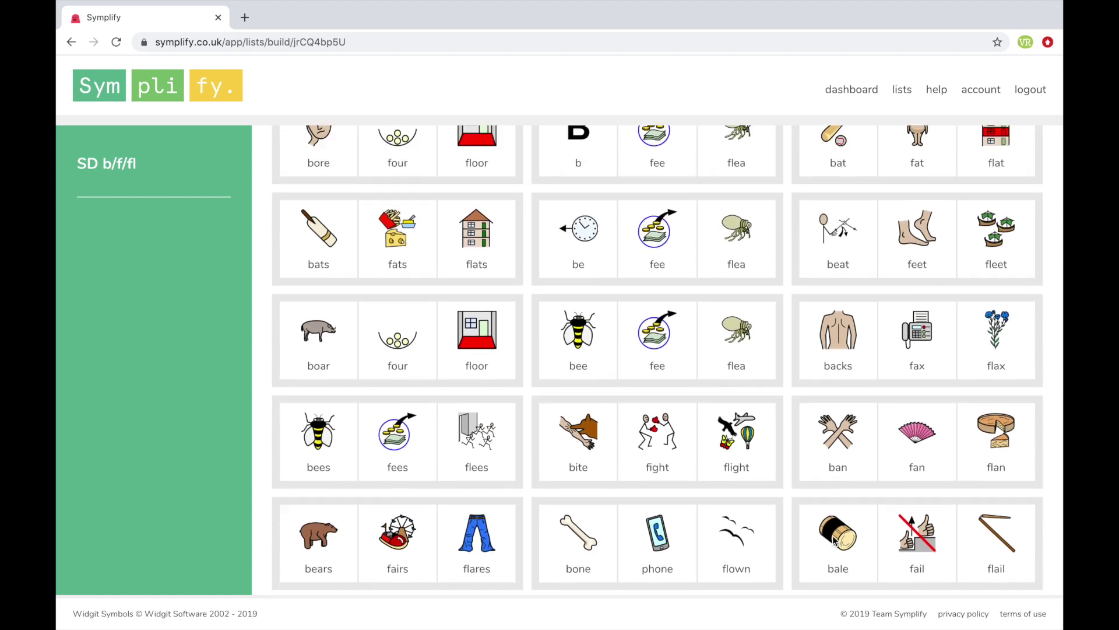
{"action": "scroll", "coordinate": [835, 542], "scroll_direction": "up", "scroll_amount": 1}
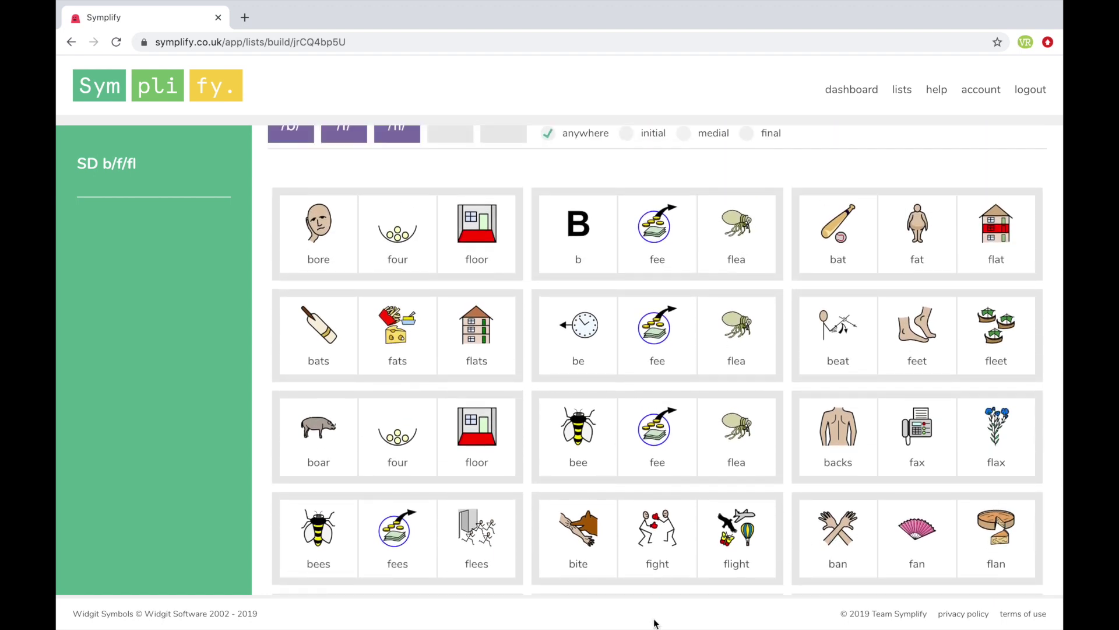
{"action": "left_click", "coordinate": [333, 438]}
{"action": "left_click", "coordinate": [375, 353]}
{"action": "scroll", "coordinate": [464, 362], "scroll_direction": "down", "scroll_amount": 1}
{"action": "left_click", "coordinate": [486, 350]}
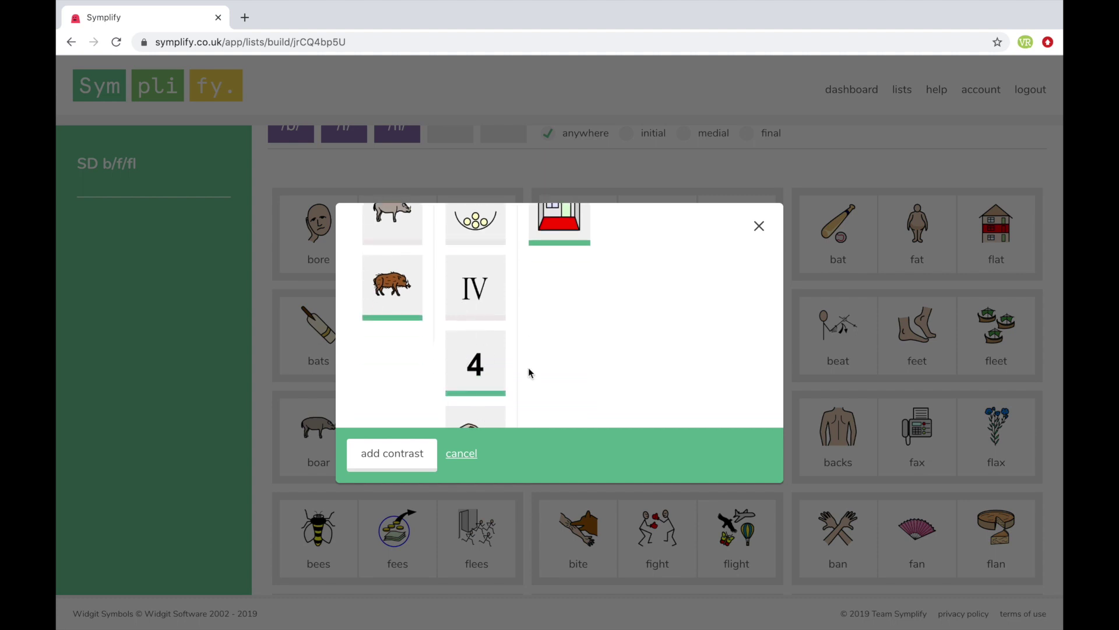
{"action": "scroll", "coordinate": [572, 325], "scroll_direction": "up", "scroll_amount": 1}
{"action": "left_click", "coordinate": [374, 466]}
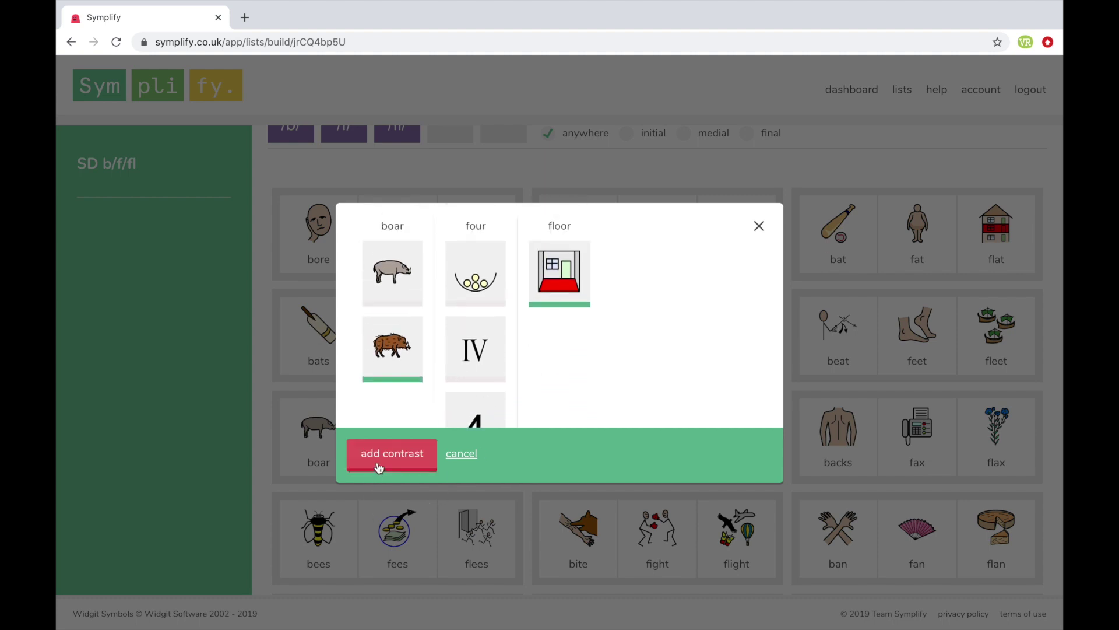
Step: Add the bat/fat/flat contrast to the list, using the flying bat, the red belly and the flat sheets symbols
{"action": "left_click", "coordinate": [866, 260]}
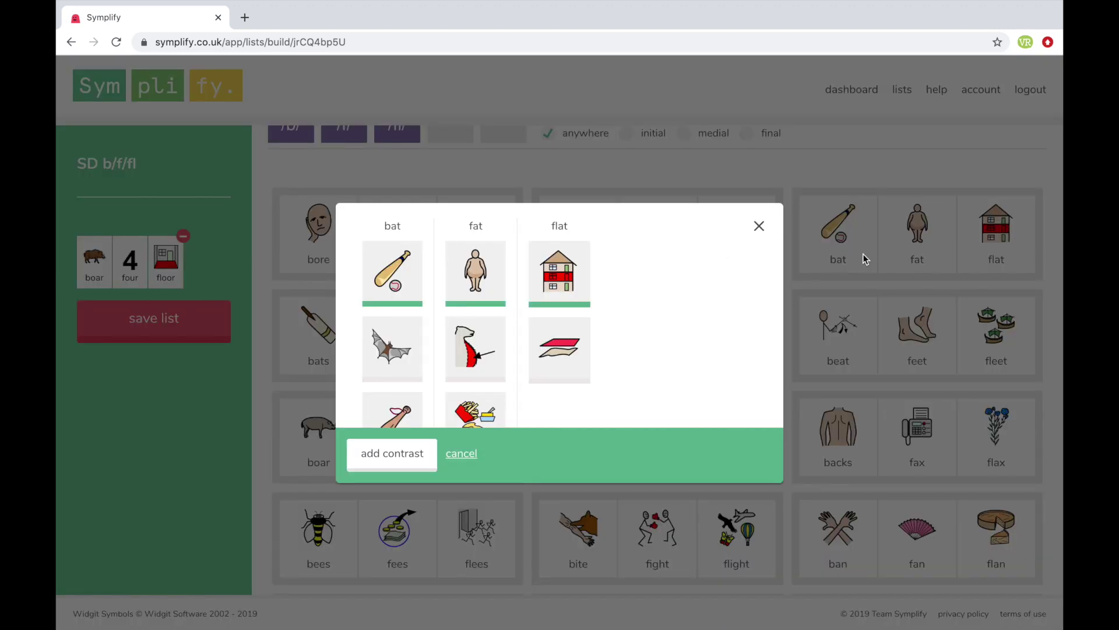
{"action": "left_click", "coordinate": [399, 356]}
{"action": "left_click", "coordinate": [459, 366]}
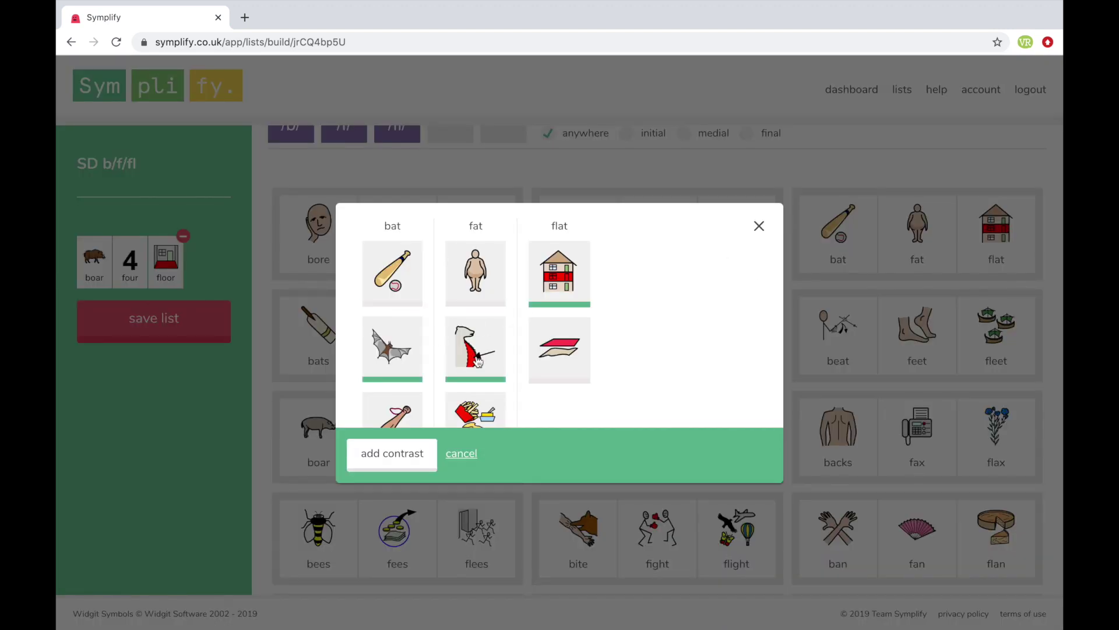
{"action": "left_click", "coordinate": [563, 363]}
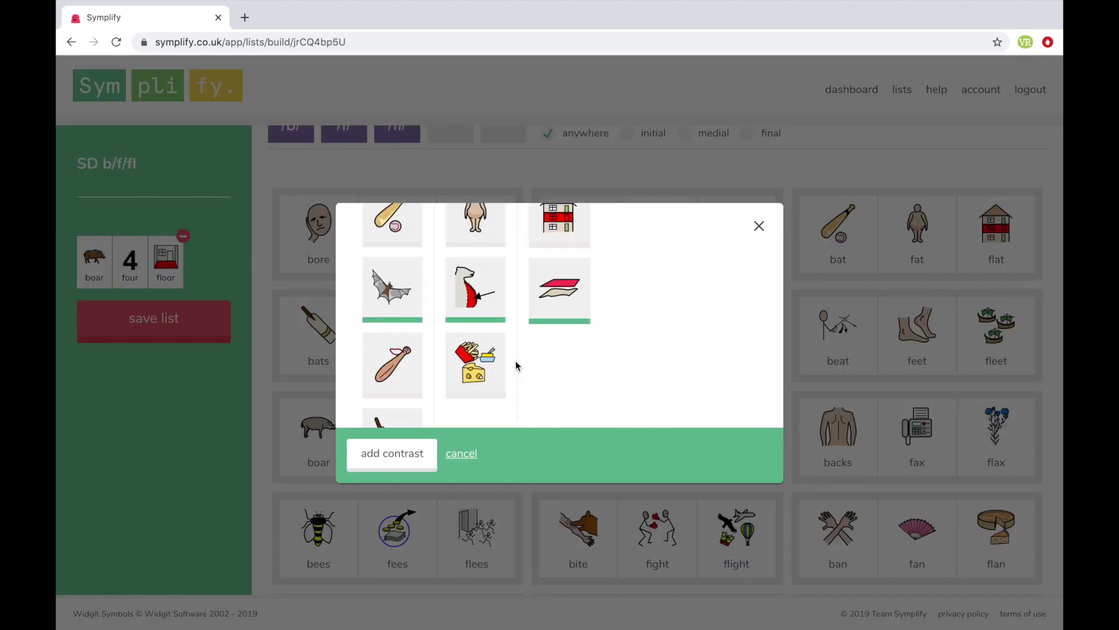
{"action": "left_click", "coordinate": [405, 457]}
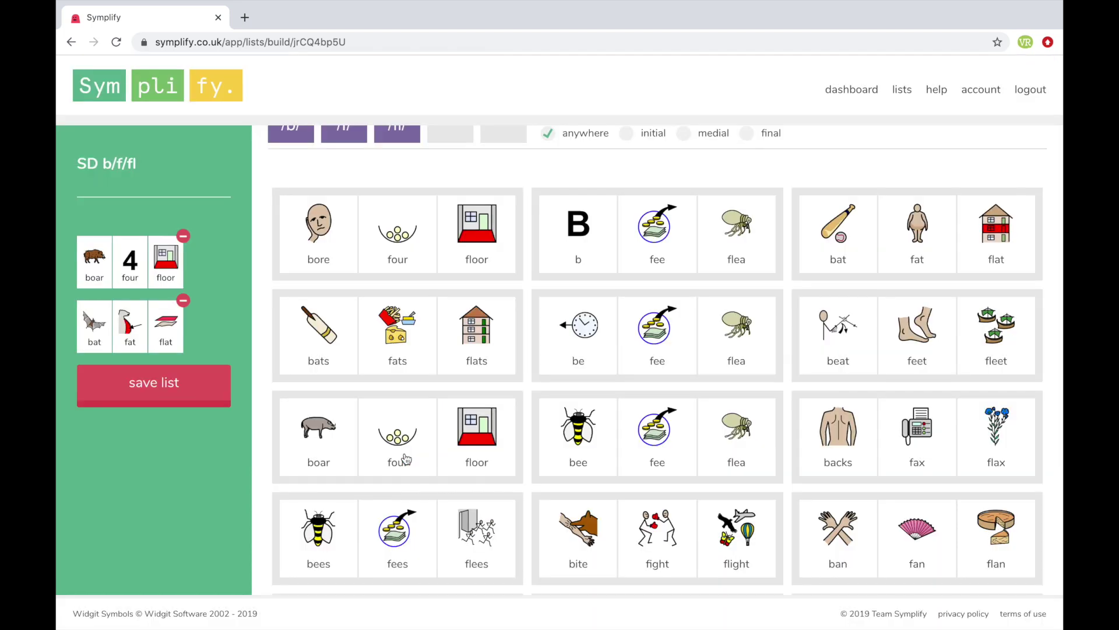
Step: Add the ban/fan/flan contrast with the red prohibition sign, electric fan and whole round flan symbols, and save the list
{"action": "scroll", "coordinate": [616, 446], "scroll_direction": "down", "scroll_amount": 2}
{"action": "scroll", "coordinate": [616, 446], "scroll_direction": "down", "scroll_amount": 2}
{"action": "left_click", "coordinate": [866, 328]}
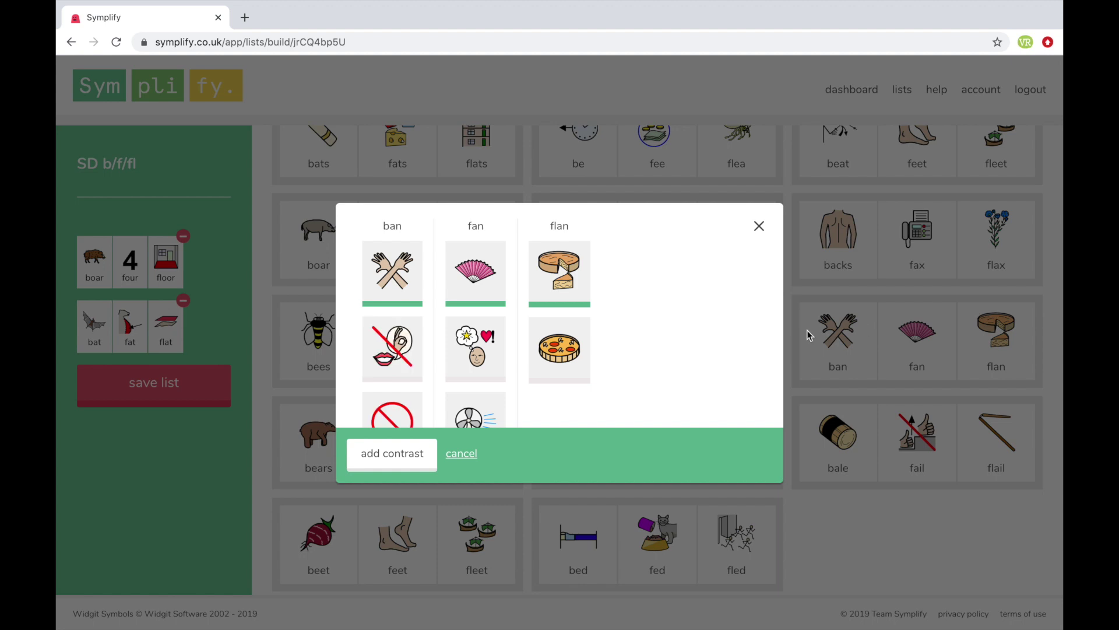
{"action": "scroll", "coordinate": [394, 353], "scroll_direction": "down", "scroll_amount": 2}
{"action": "left_click", "coordinate": [392, 328]}
{"action": "scroll", "coordinate": [470, 318], "scroll_direction": "up", "scroll_amount": 1}
{"action": "scroll", "coordinate": [470, 318], "scroll_direction": "down", "scroll_amount": 2}
{"action": "left_click", "coordinate": [471, 301]}
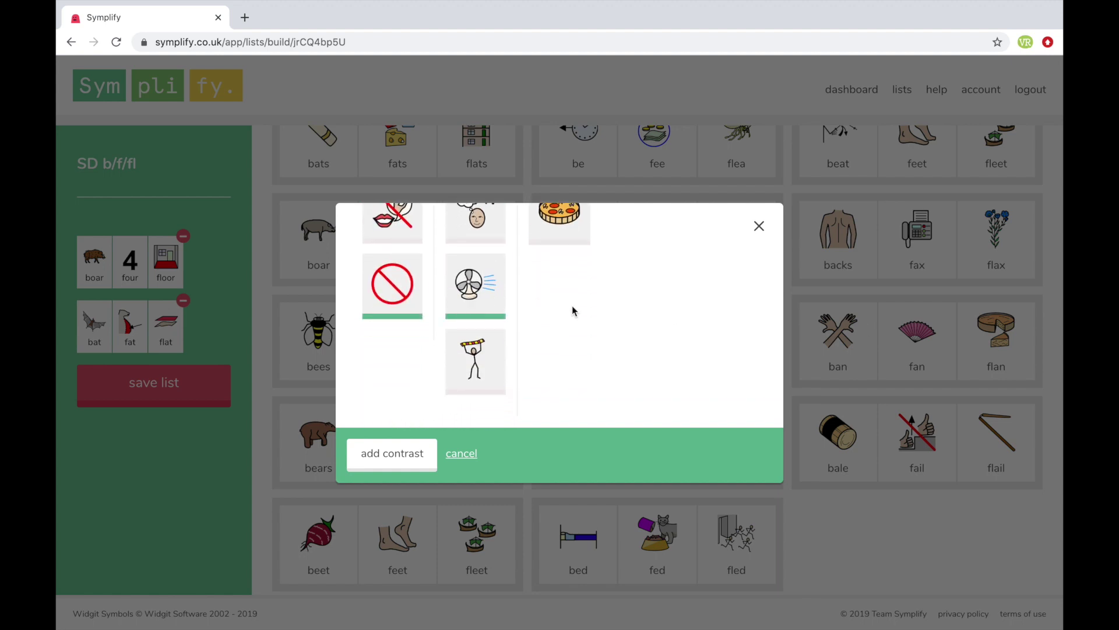
{"action": "scroll", "coordinate": [572, 310], "scroll_direction": "up", "scroll_amount": 2}
{"action": "left_click", "coordinate": [577, 352]}
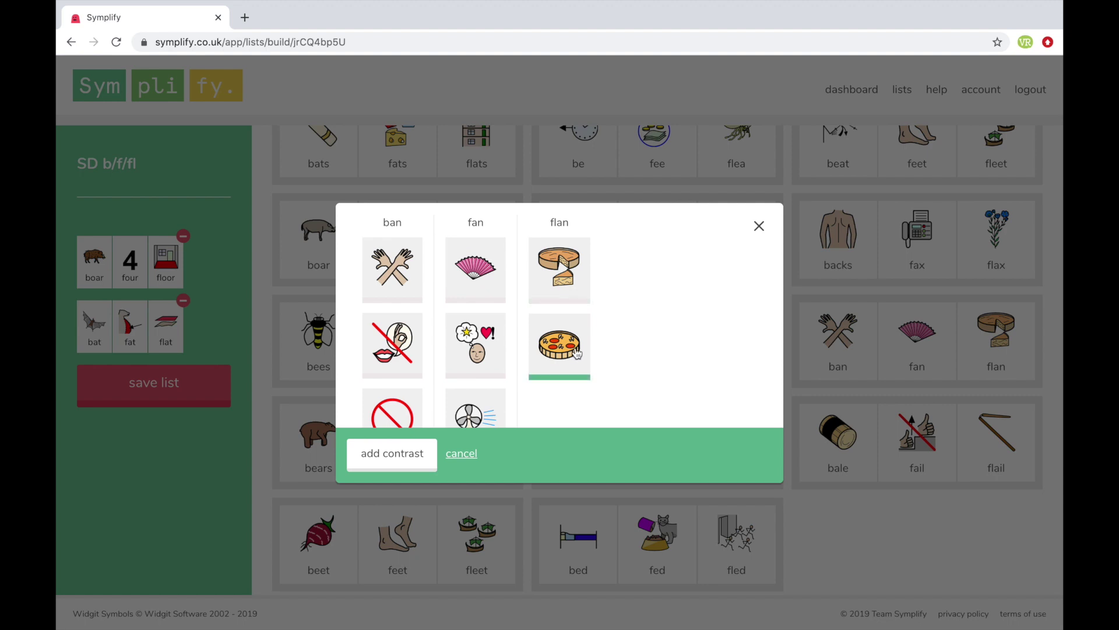
{"action": "left_click", "coordinate": [390, 458]}
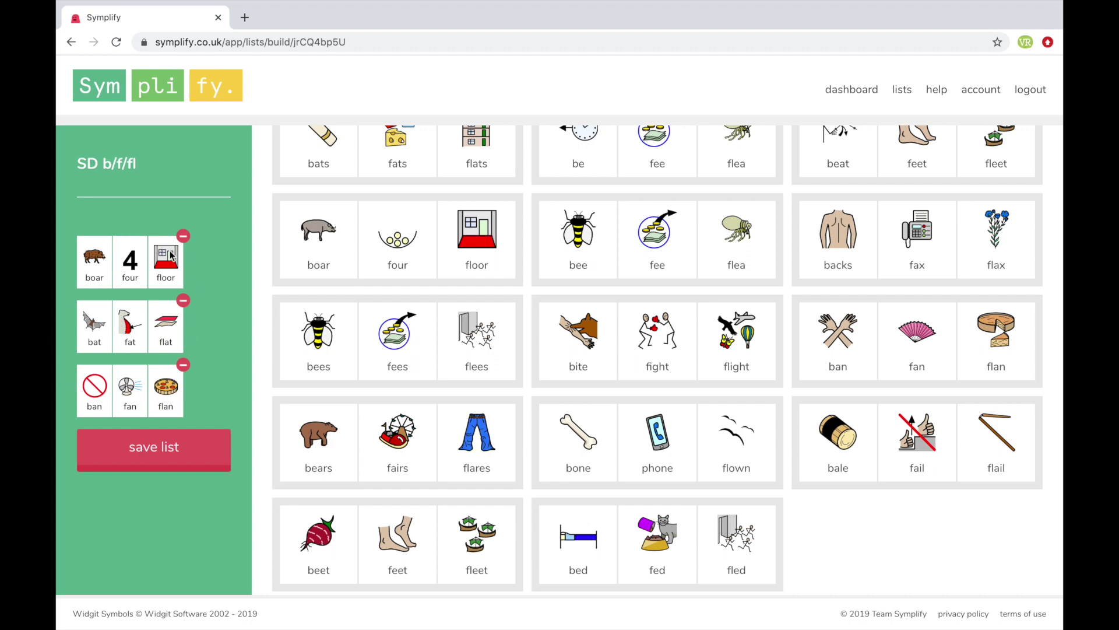
{"action": "left_click", "coordinate": [165, 463]}
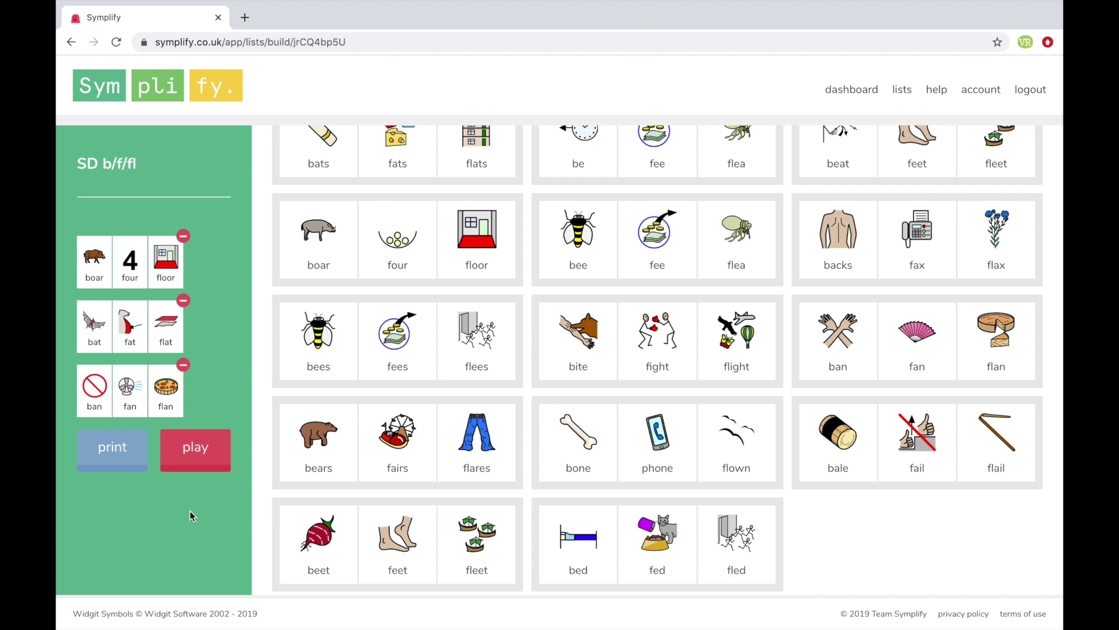
Step: Add the phoneme /t/ and the cluster /st/ to the phonemes being contrasted
{"action": "scroll", "coordinate": [477, 413], "scroll_direction": "up", "scroll_amount": 5}
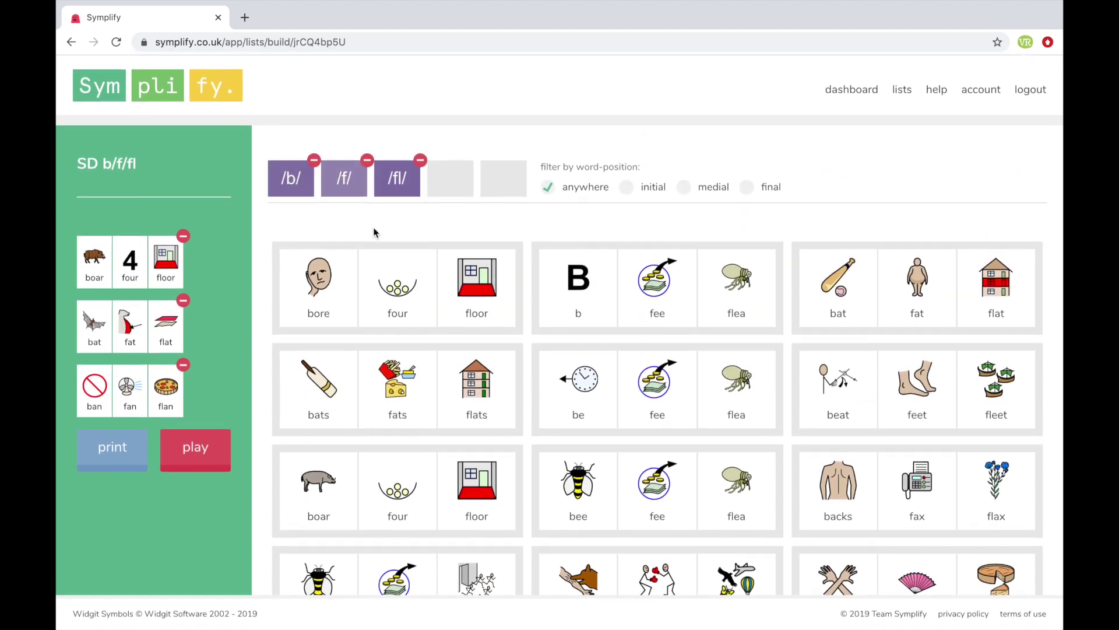
{"action": "left_click", "coordinate": [444, 194]}
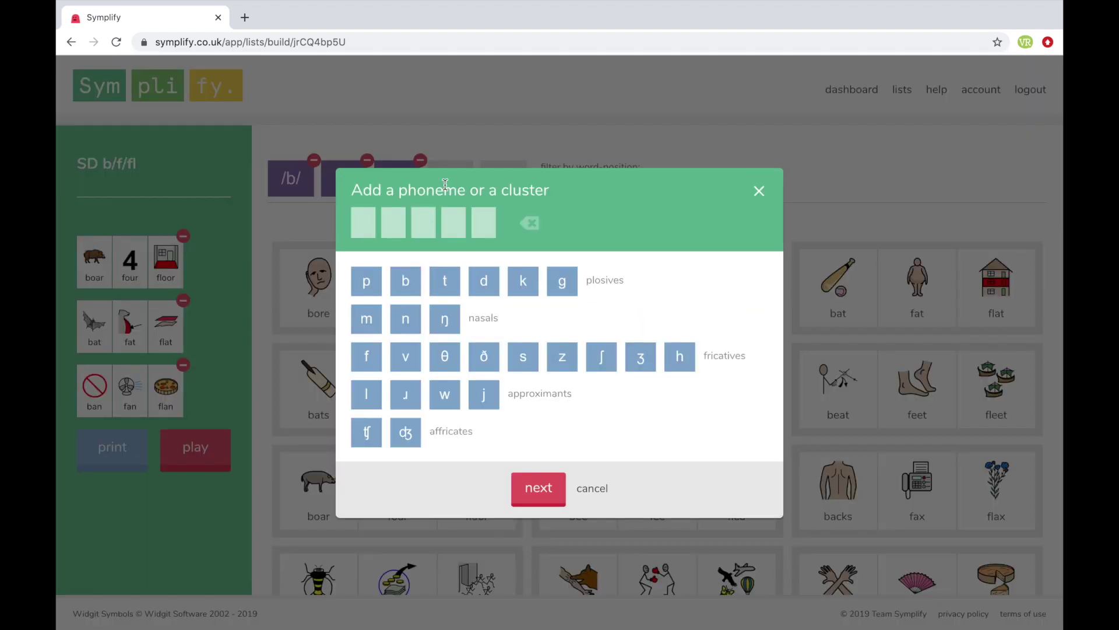
{"action": "left_click", "coordinate": [444, 281]}
{"action": "left_click", "coordinate": [532, 490]}
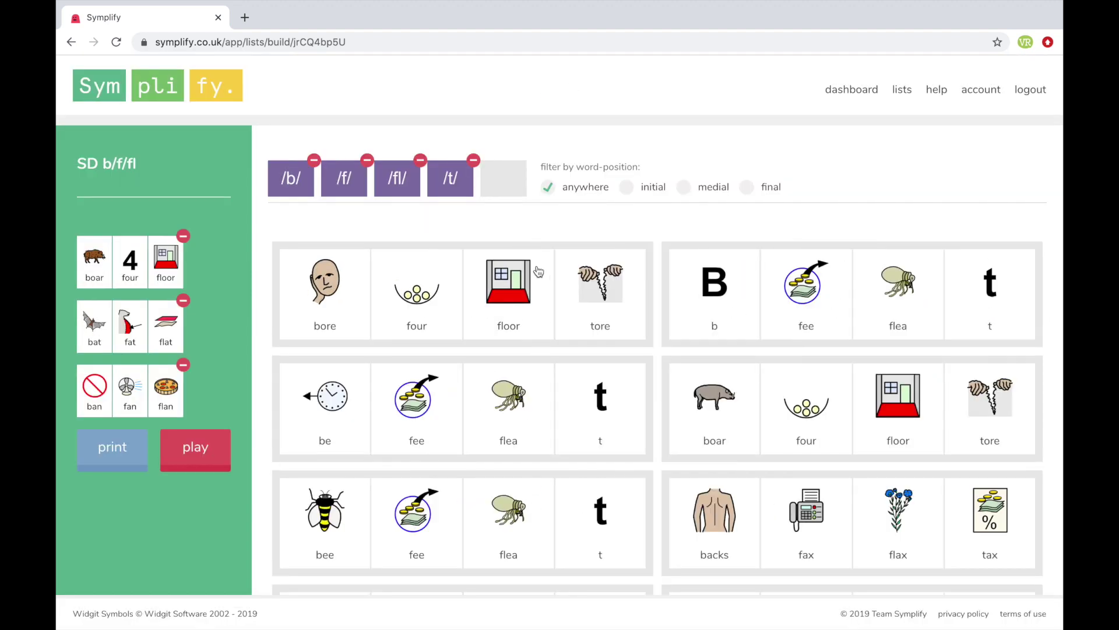
{"action": "left_click", "coordinate": [506, 175]}
{"action": "left_click", "coordinate": [523, 357]}
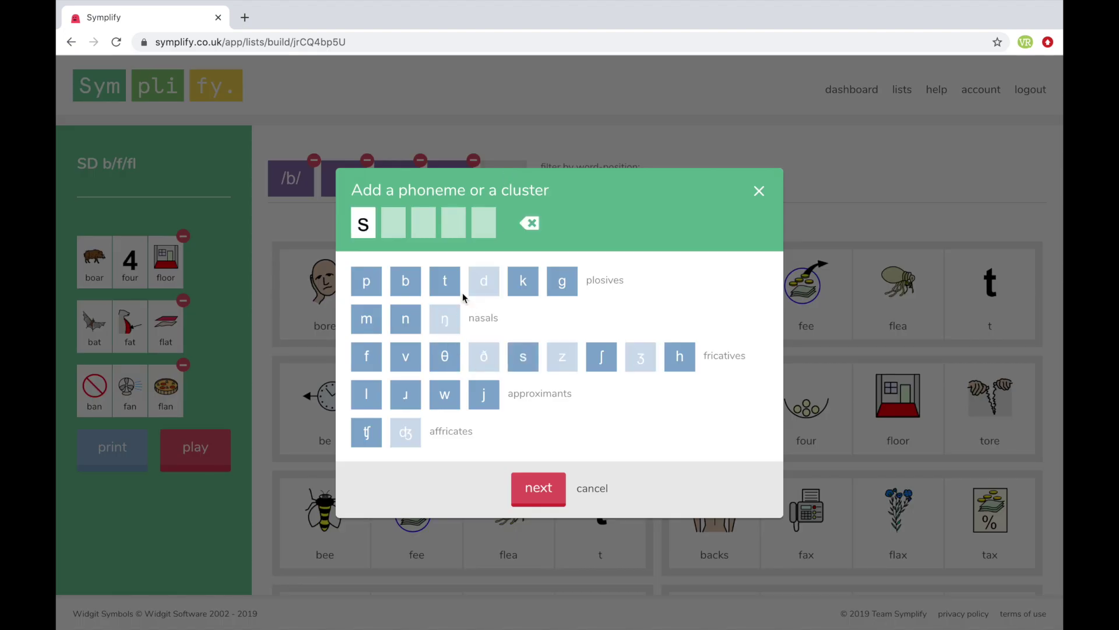
{"action": "left_click", "coordinate": [445, 281]}
{"action": "left_click", "coordinate": [538, 484]}
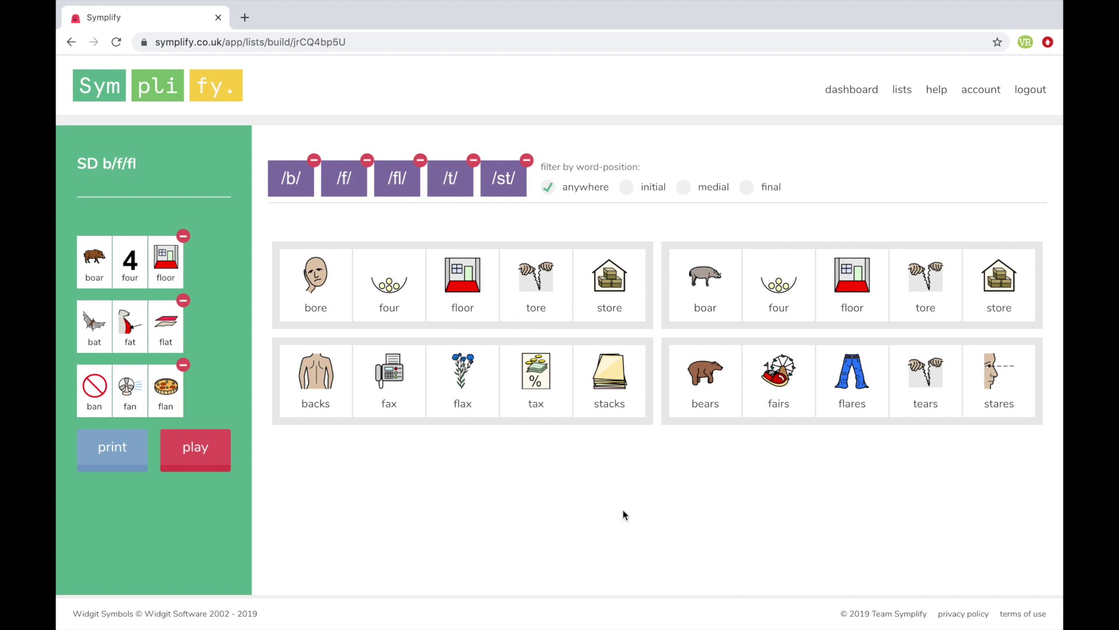
Step: Remove all the phonemes and clusters from the contrast search
{"action": "left_click", "coordinate": [314, 161]}
{"action": "left_click", "coordinate": [313, 161]}
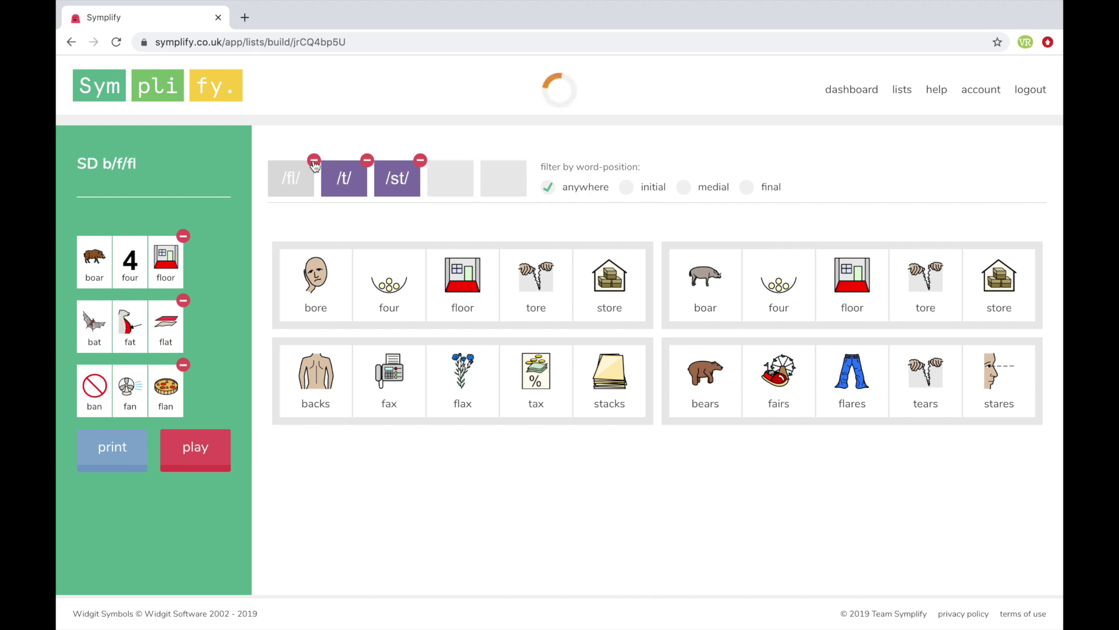
{"action": "left_click", "coordinate": [314, 161]}
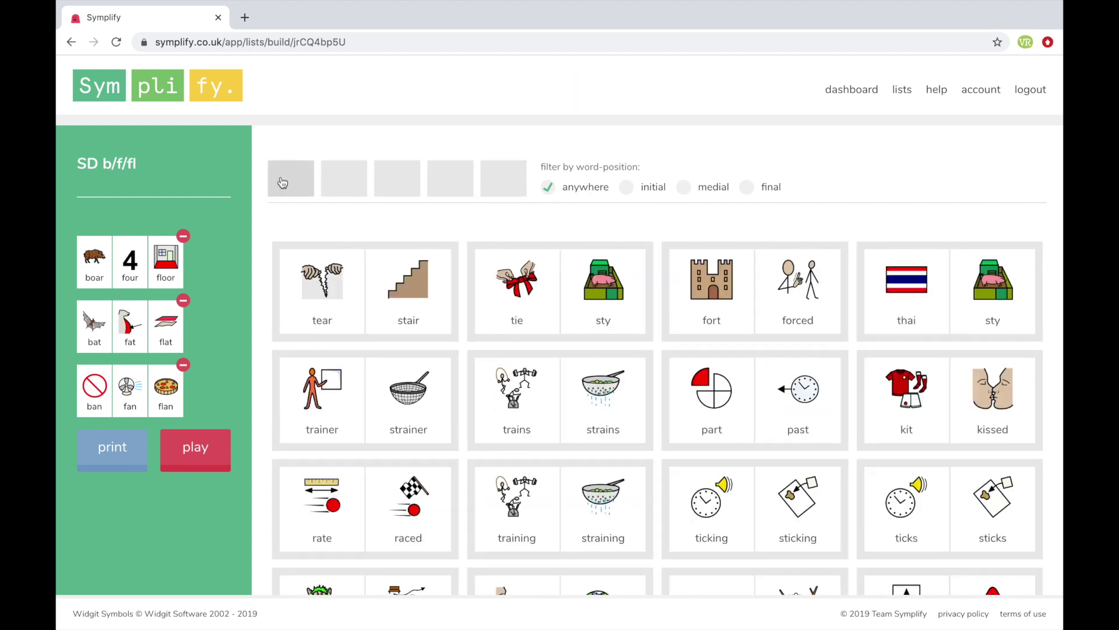
Step: Set the diphthongs /əʊ/ and /aʊ/ as the phonemes to contrast and look through the suggested word pairs
{"action": "left_click", "coordinate": [282, 182]}
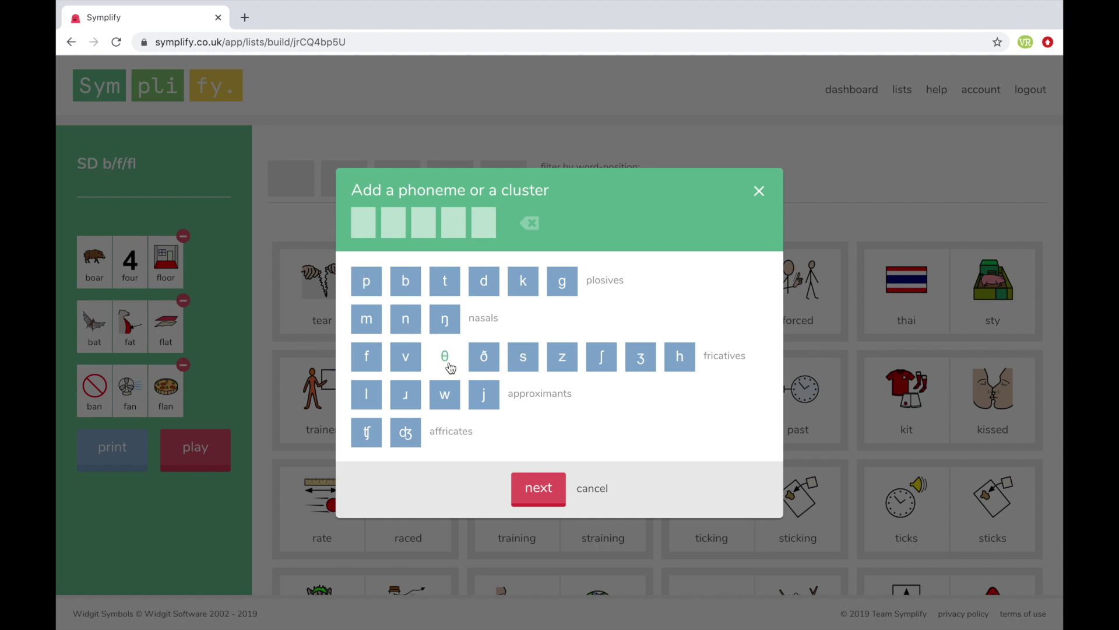
{"action": "scroll", "coordinate": [450, 366], "scroll_direction": "down", "scroll_amount": 3}
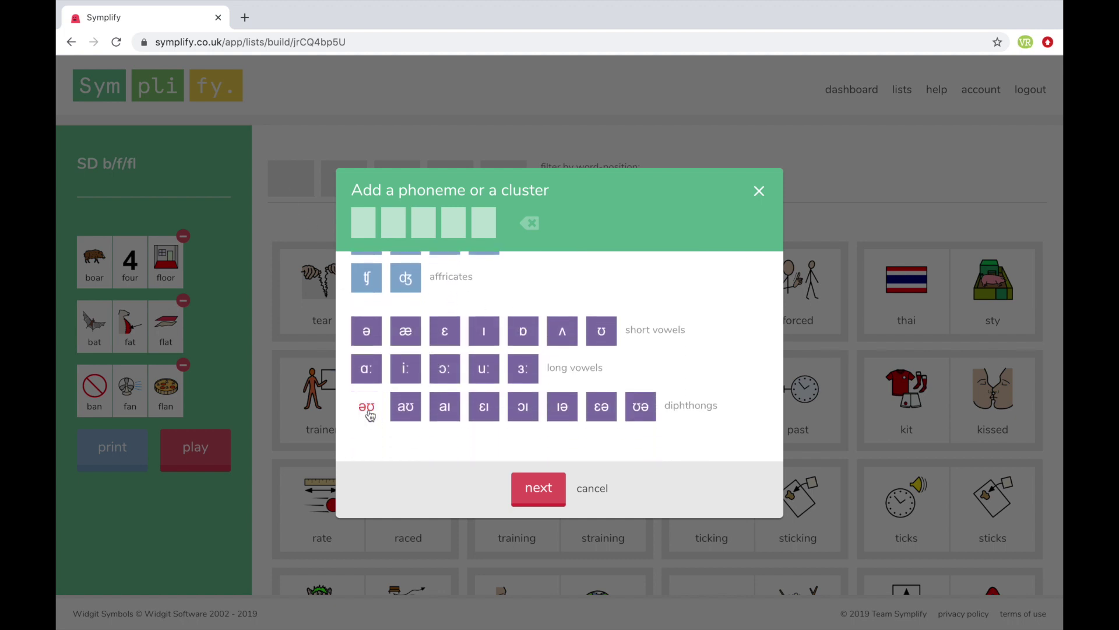
{"action": "left_click", "coordinate": [367, 407]}
{"action": "left_click", "coordinate": [534, 488]}
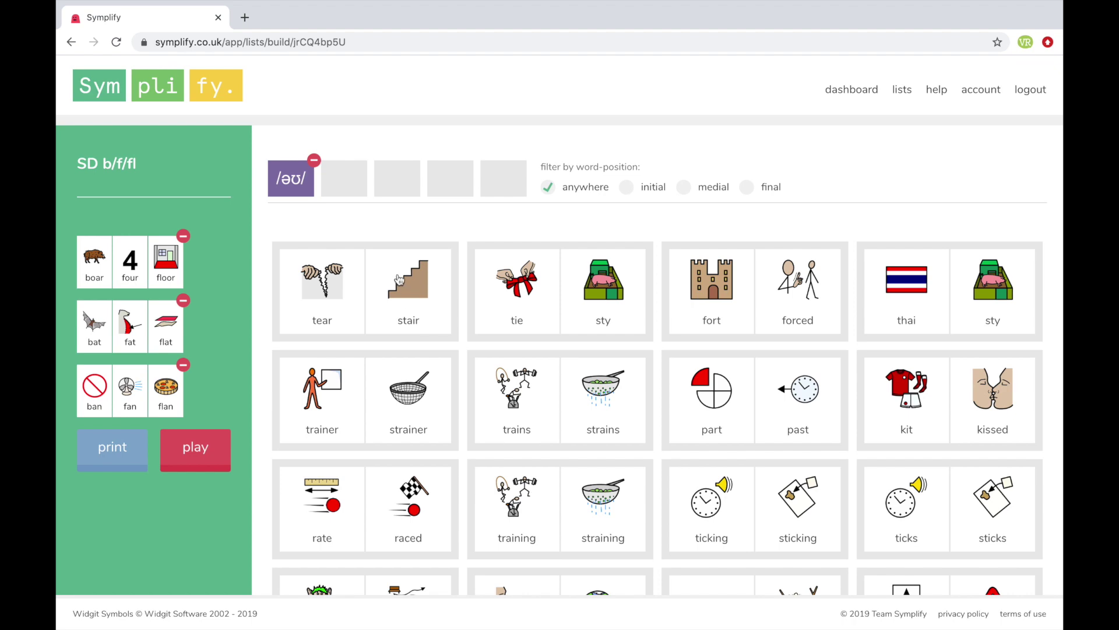
{"action": "left_click", "coordinate": [345, 178]}
{"action": "scroll", "coordinate": [416, 385], "scroll_direction": "down", "scroll_amount": 3}
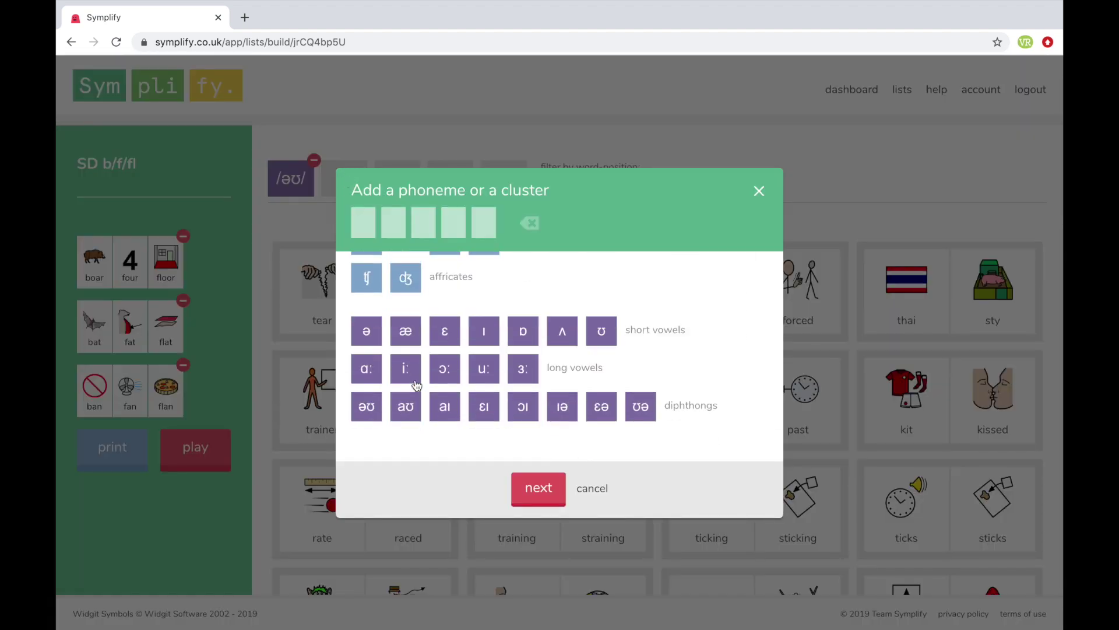
{"action": "left_click", "coordinate": [407, 408]}
{"action": "left_click", "coordinate": [534, 487]}
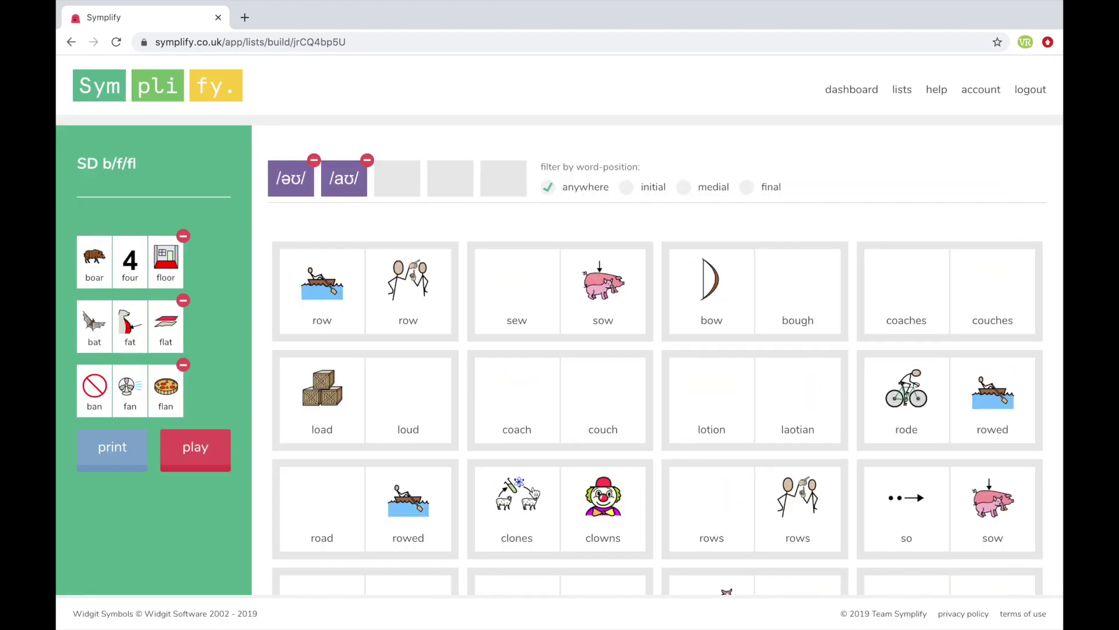
{"action": "scroll", "coordinate": [639, 508], "scroll_direction": "down", "scroll_amount": 2}
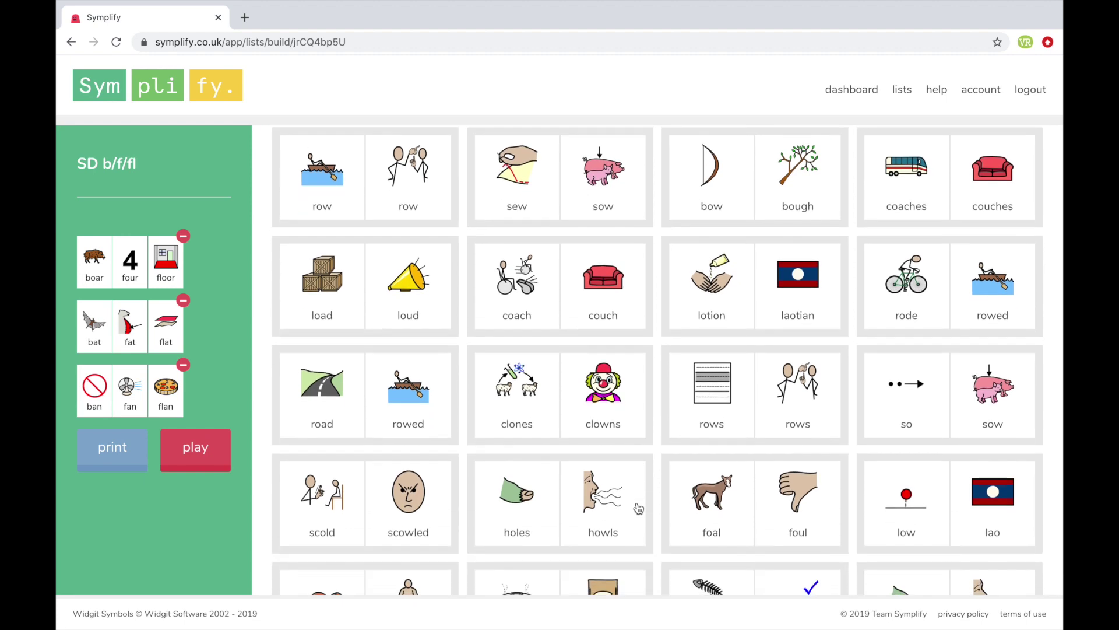
{"action": "scroll", "coordinate": [639, 508], "scroll_direction": "down", "scroll_amount": 7}
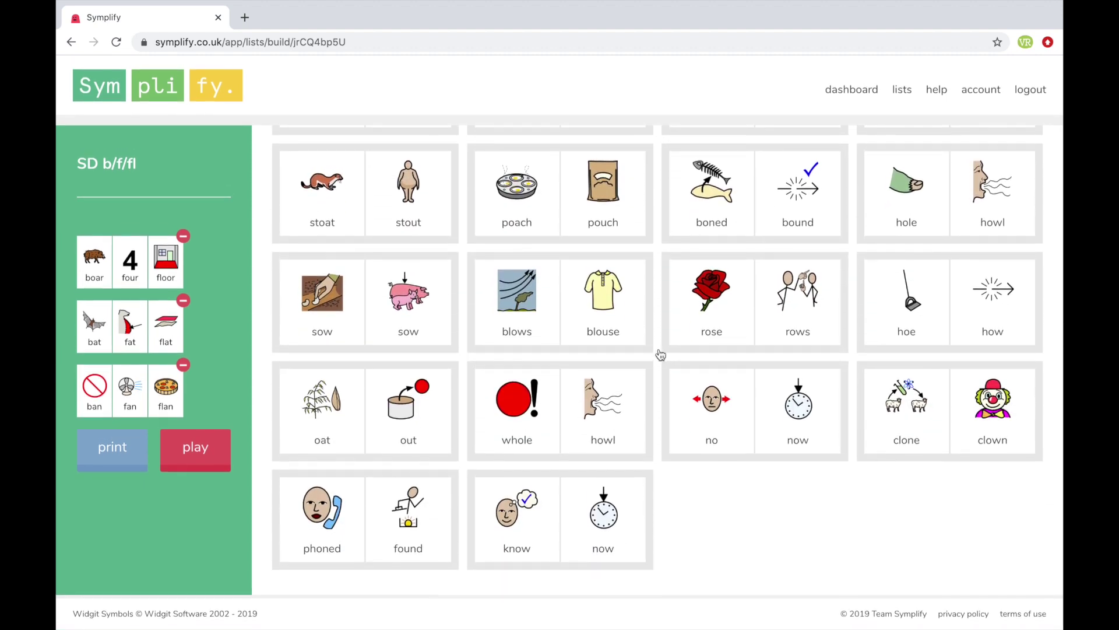
{"action": "scroll", "coordinate": [660, 354], "scroll_direction": "up", "scroll_amount": 10}
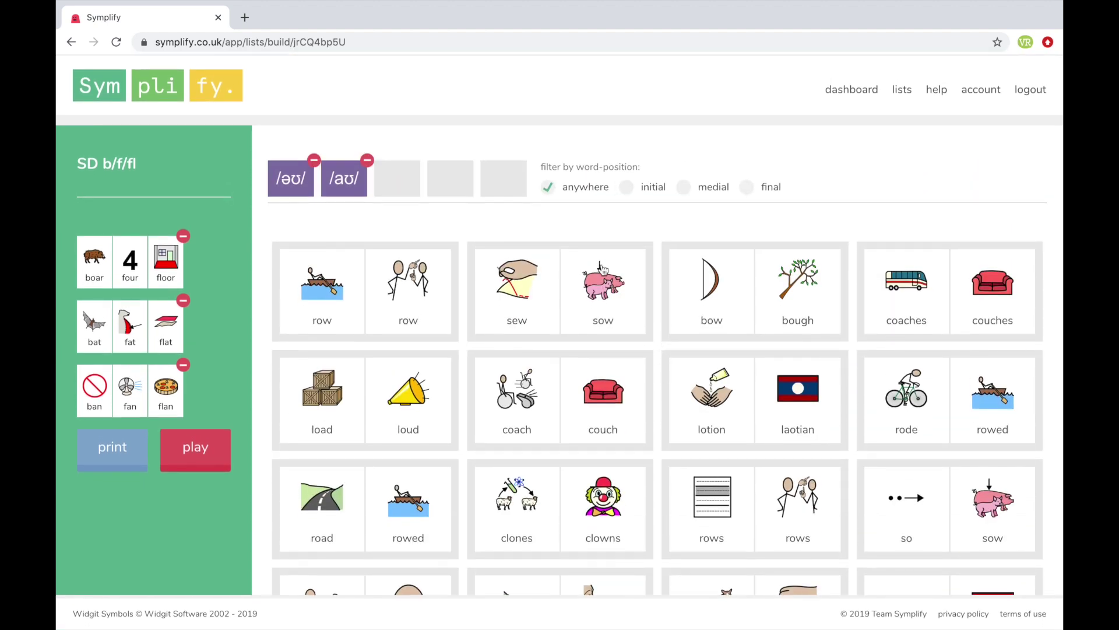
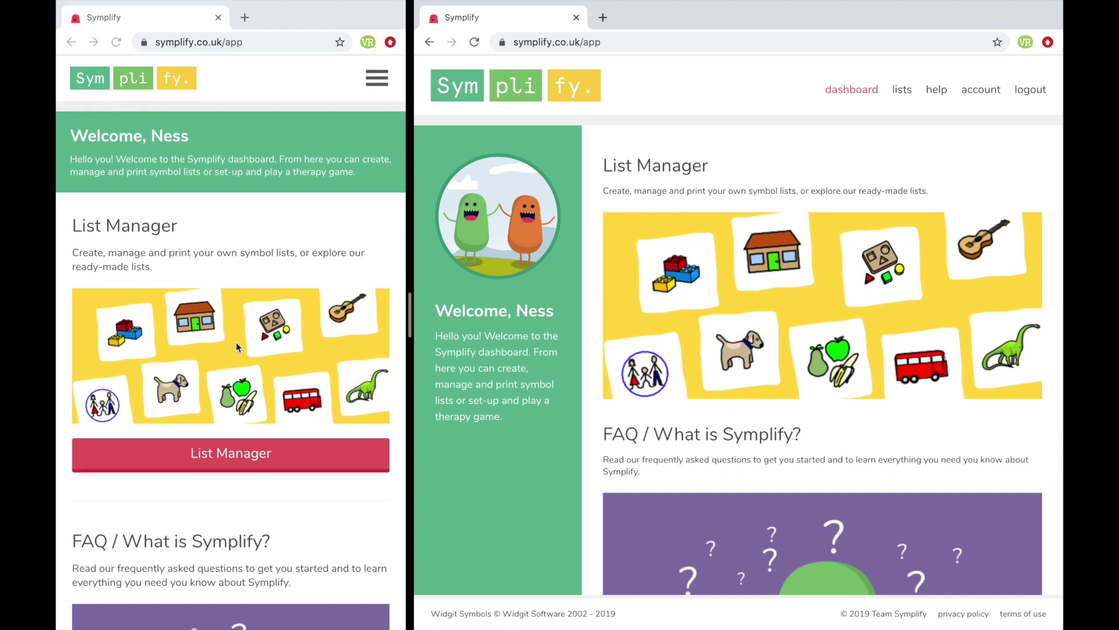
Step: Open the therapy games page from the dashboard in the narrow browser window
{"action": "scroll", "coordinate": [236, 341], "scroll_direction": "down", "scroll_amount": 1}
{"action": "scroll", "coordinate": [236, 342], "scroll_direction": "up", "scroll_amount": 1}
{"action": "scroll", "coordinate": [176, 336], "scroll_direction": "down", "scroll_amount": 3}
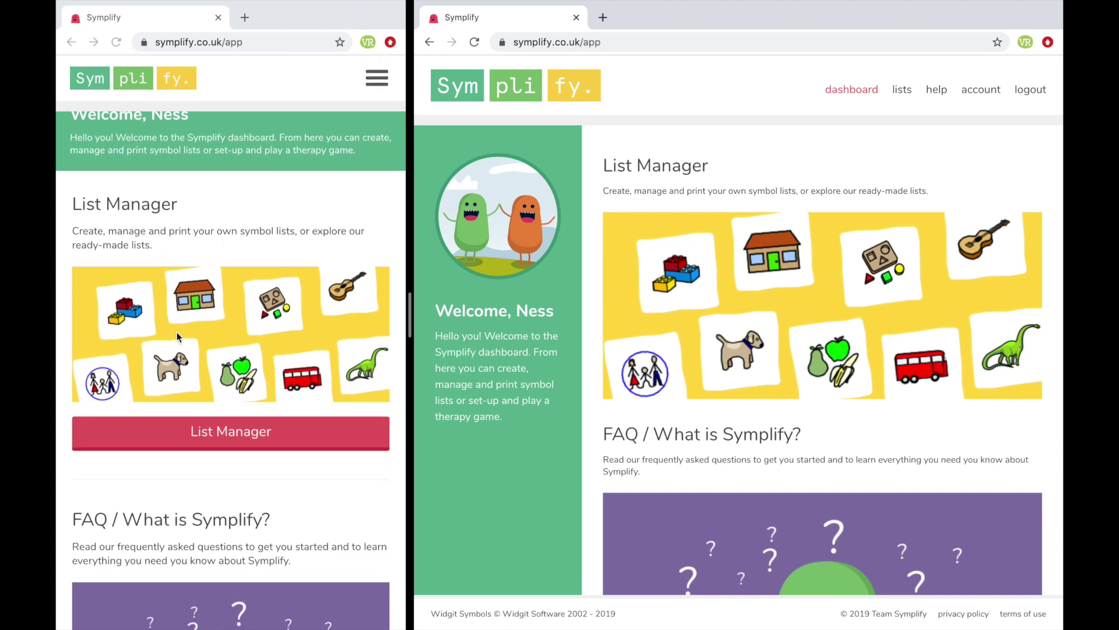
{"action": "scroll", "coordinate": [177, 331], "scroll_direction": "down", "scroll_amount": 7}
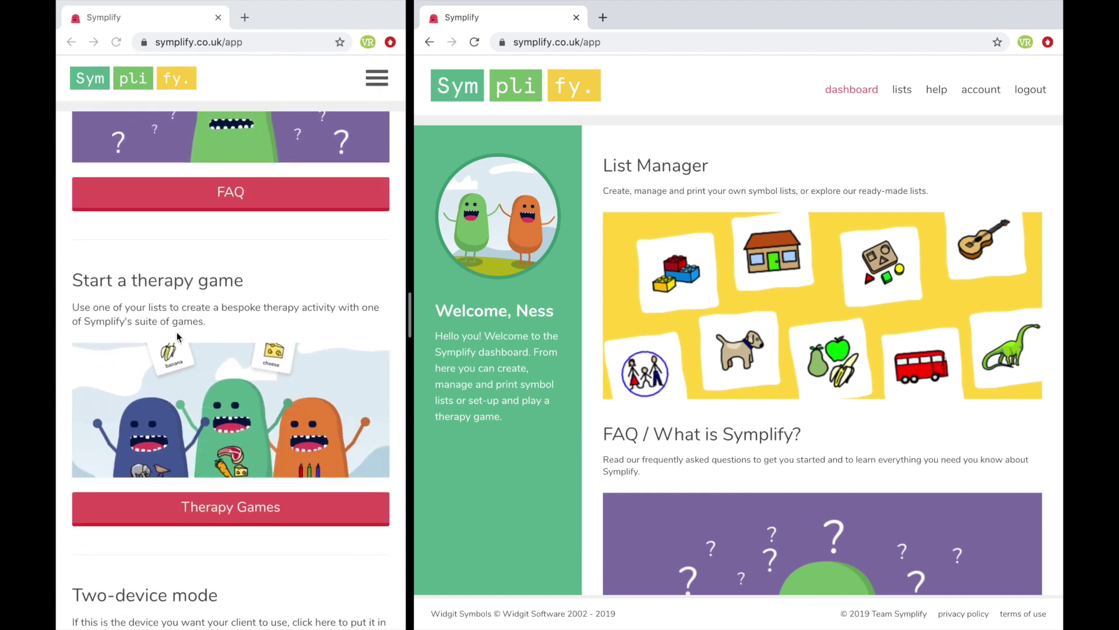
{"action": "left_click", "coordinate": [224, 430]}
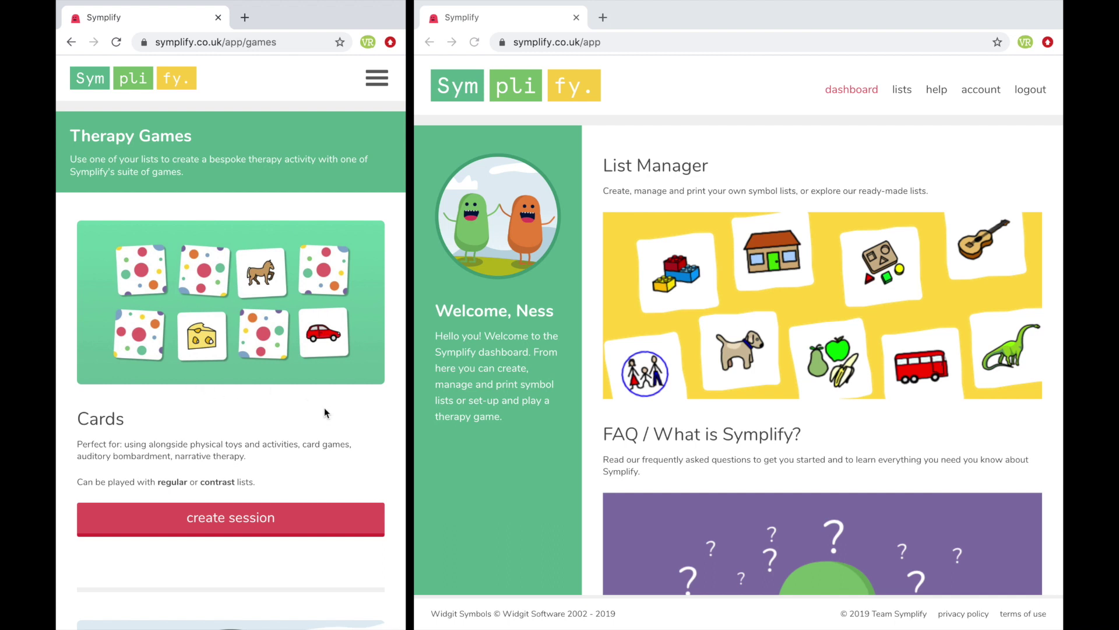
Step: Look through the available therapy games and start creating a Cards session
{"action": "scroll", "coordinate": [324, 408], "scroll_direction": "down", "scroll_amount": 6}
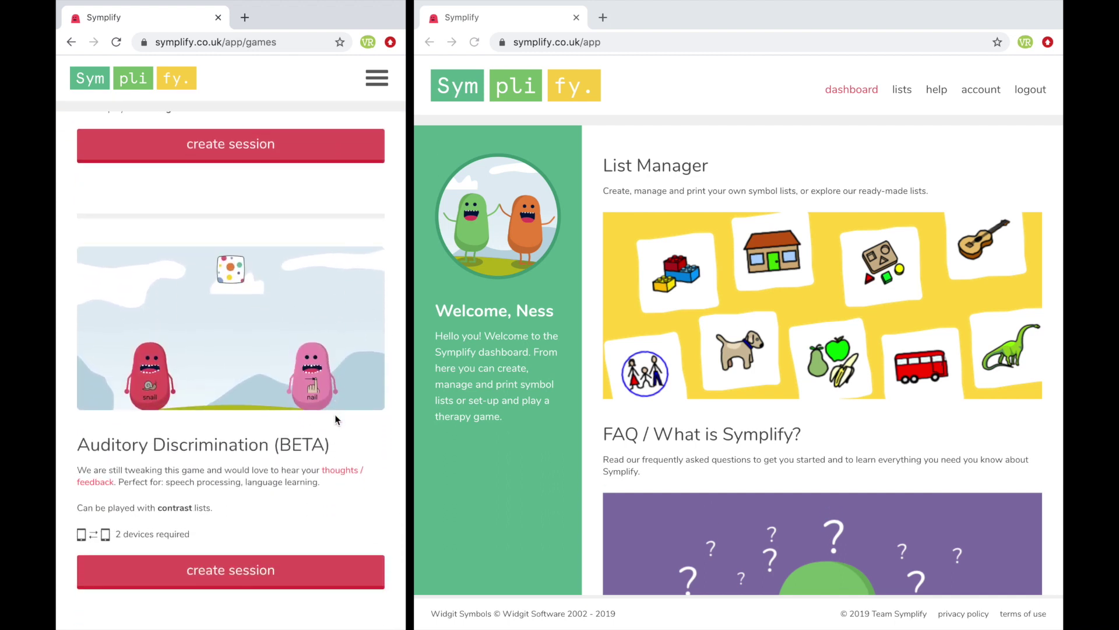
{"action": "scroll", "coordinate": [335, 420], "scroll_direction": "down", "scroll_amount": 6}
{"action": "scroll", "coordinate": [336, 420], "scroll_direction": "up", "scroll_amount": 12}
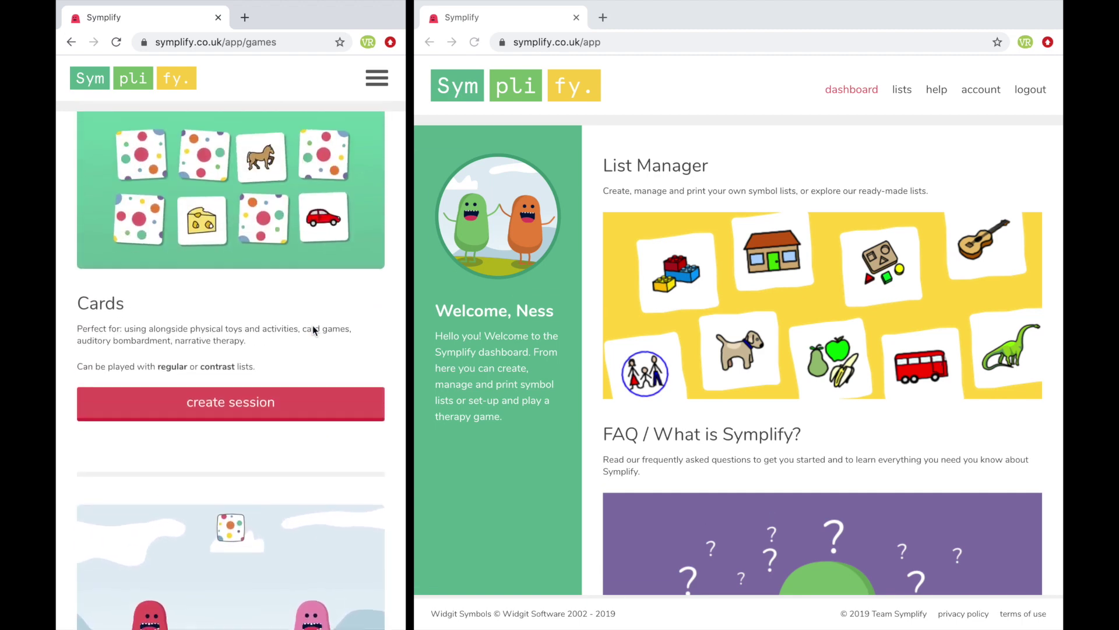
{"action": "scroll", "coordinate": [313, 325], "scroll_direction": "up", "scroll_amount": 2}
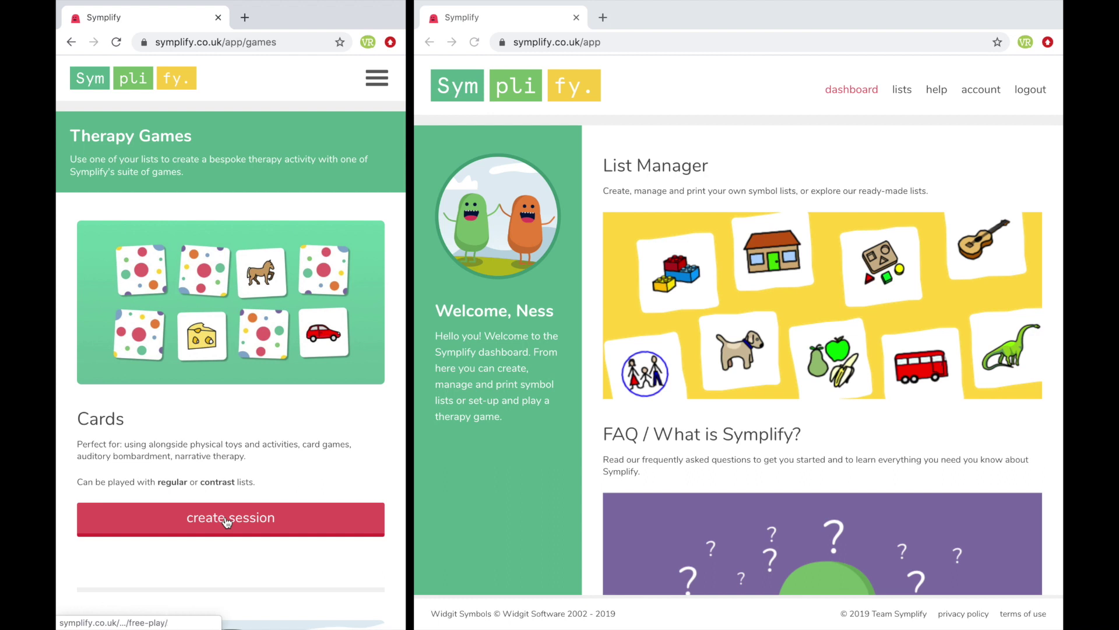
{"action": "left_click", "coordinate": [227, 520]}
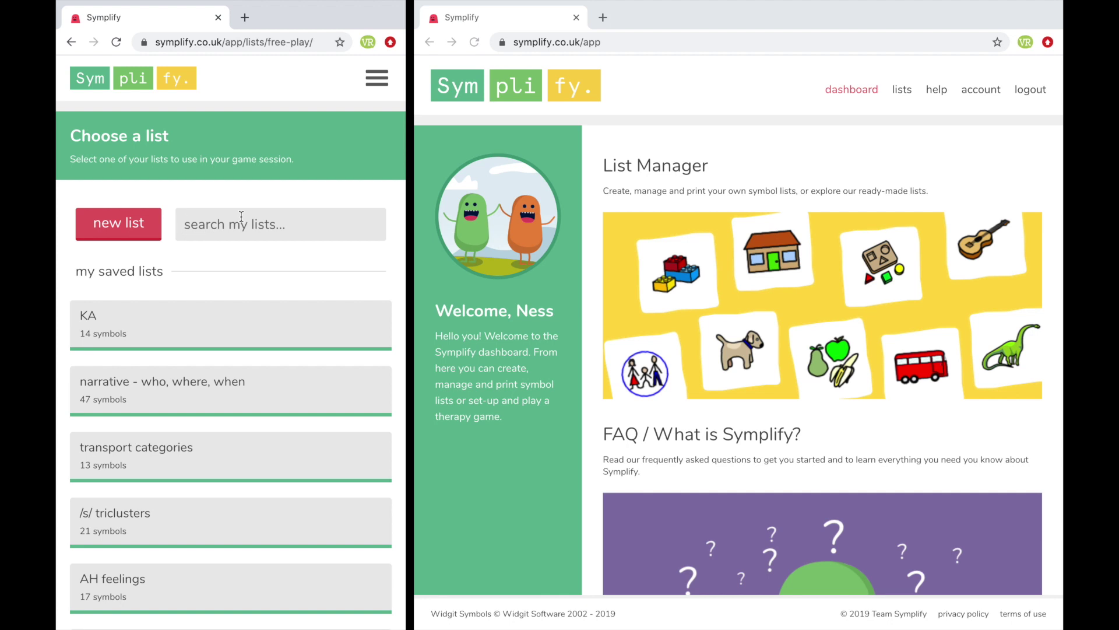
Step: Search the saved lists for "SD" and choose the "SD vocabulary" list for the cards session
{"action": "left_click", "coordinate": [224, 223]}
{"action": "type", "text": "SD"}
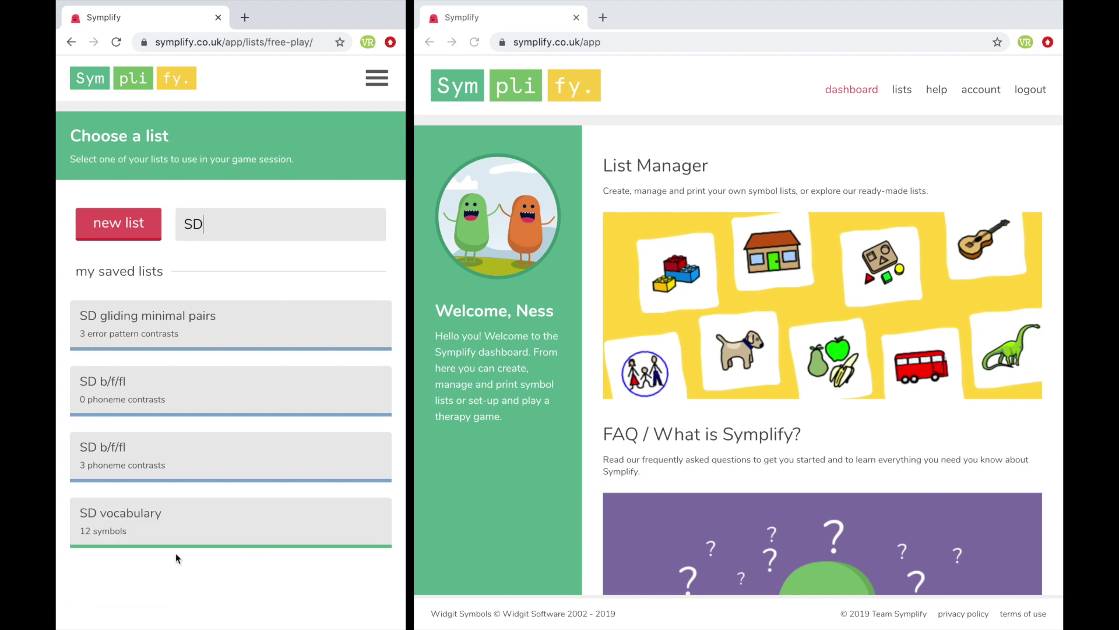
{"action": "left_click", "coordinate": [174, 523]}
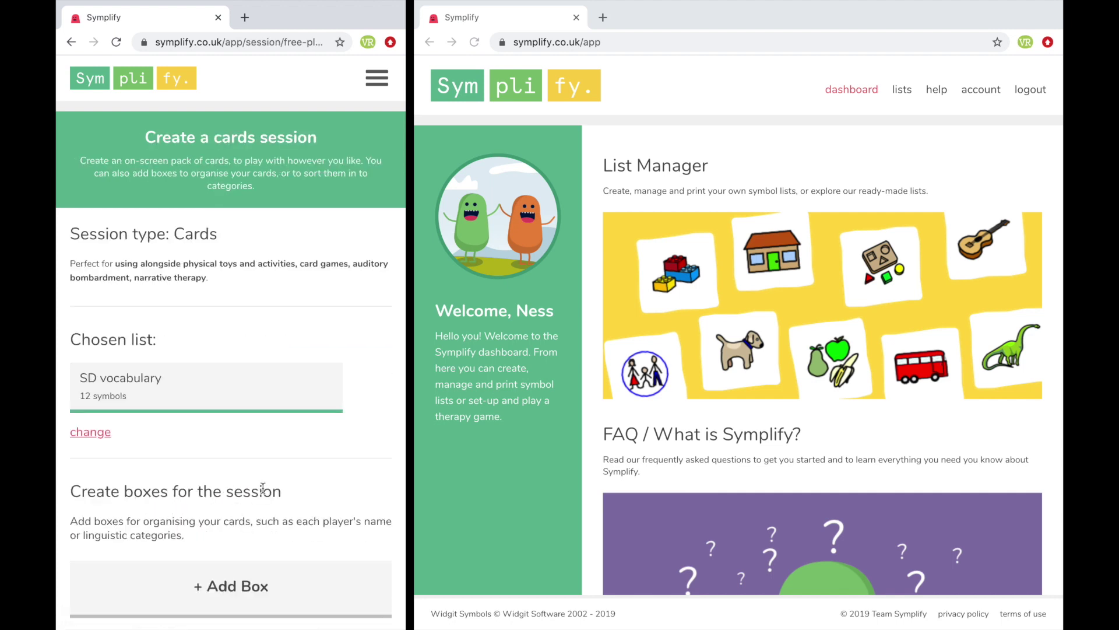
{"action": "scroll", "coordinate": [308, 488], "scroll_direction": "down", "scroll_amount": 5}
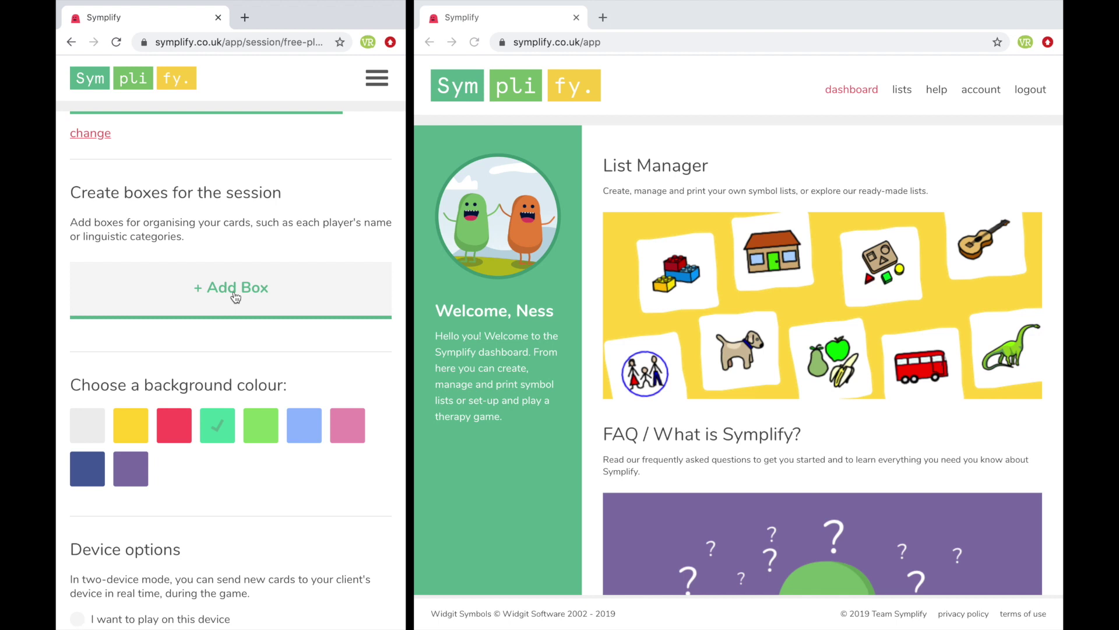
Step: Add a box named after the first player, using the purple-wrapped bar from the "chocolate" symbols as its image
{"action": "left_click", "coordinate": [219, 294]}
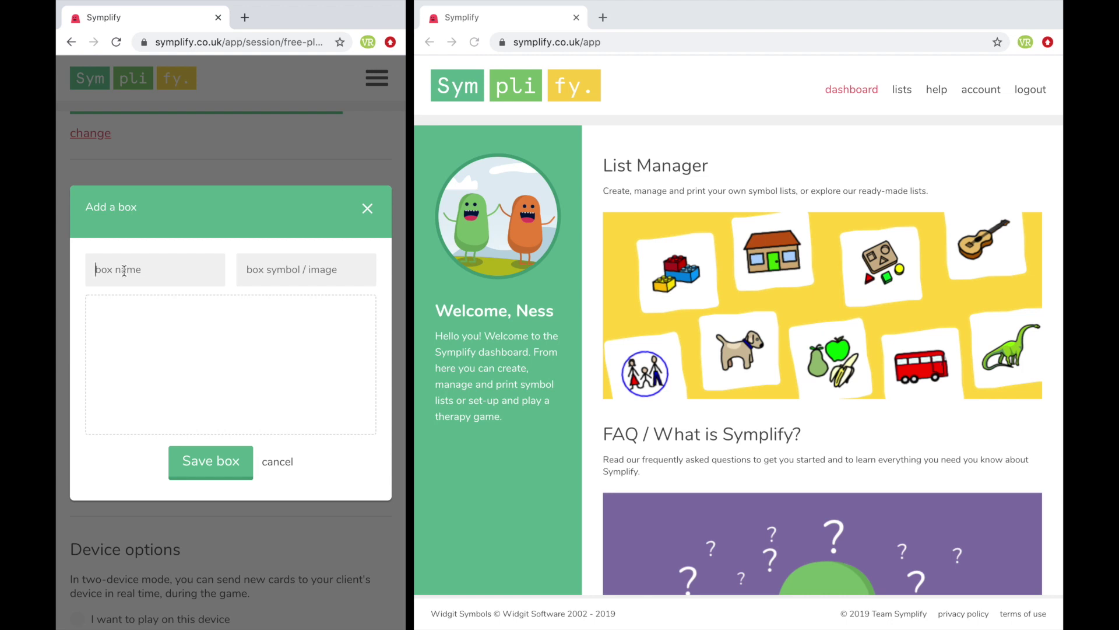
{"action": "type", "text": "Vanessa"}
{"action": "type", "text": "c"}
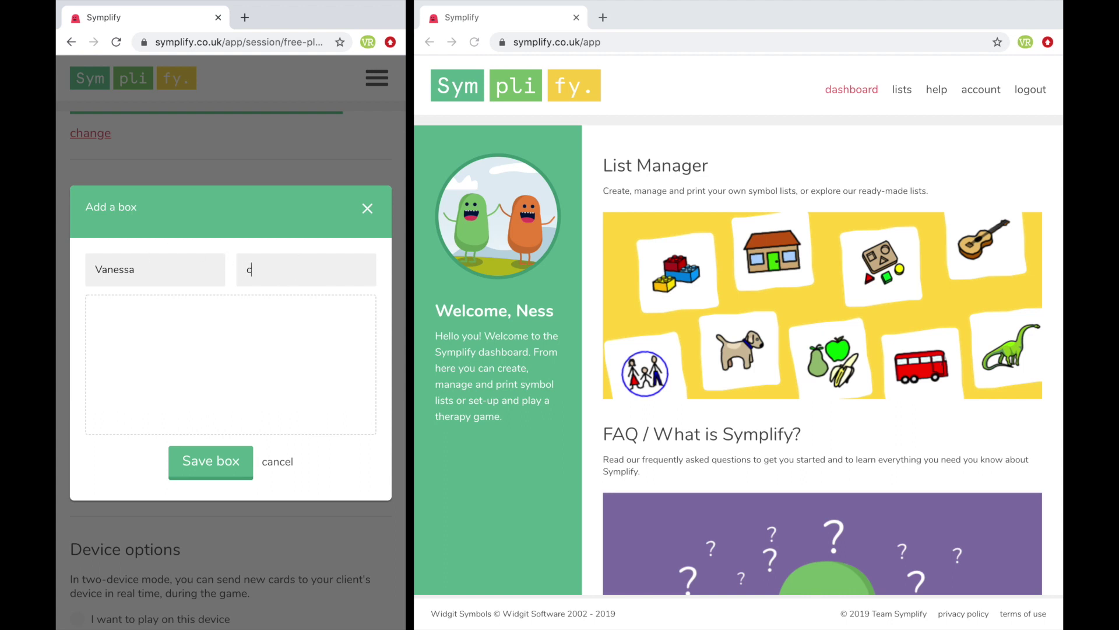
{"action": "type", "text": "hocolate"}
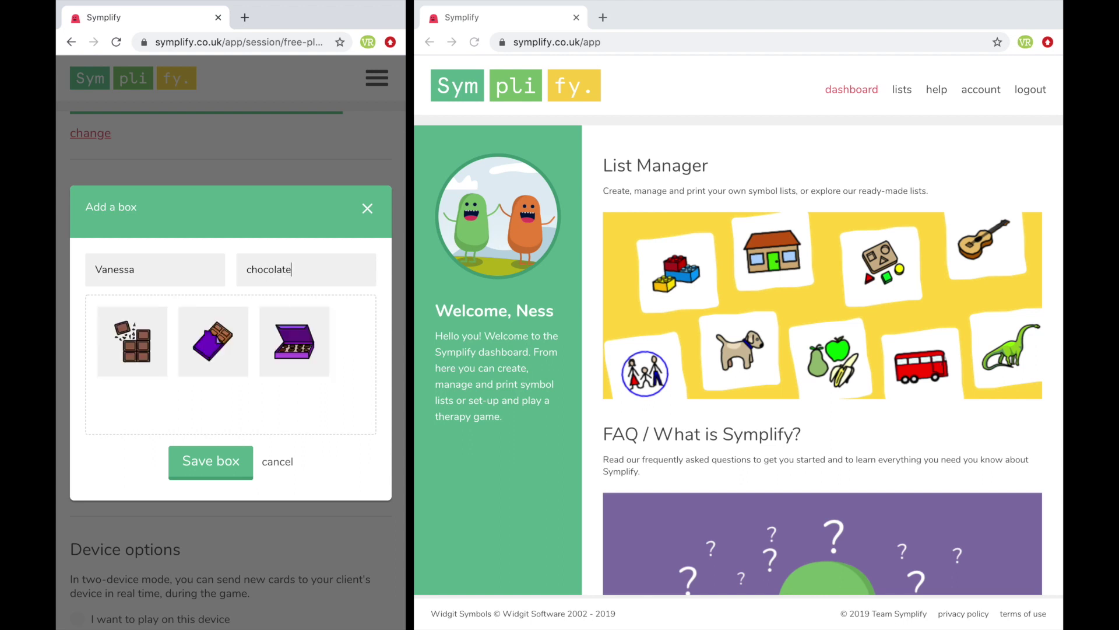
{"action": "left_click", "coordinate": [215, 350]}
{"action": "left_click", "coordinate": [210, 462]}
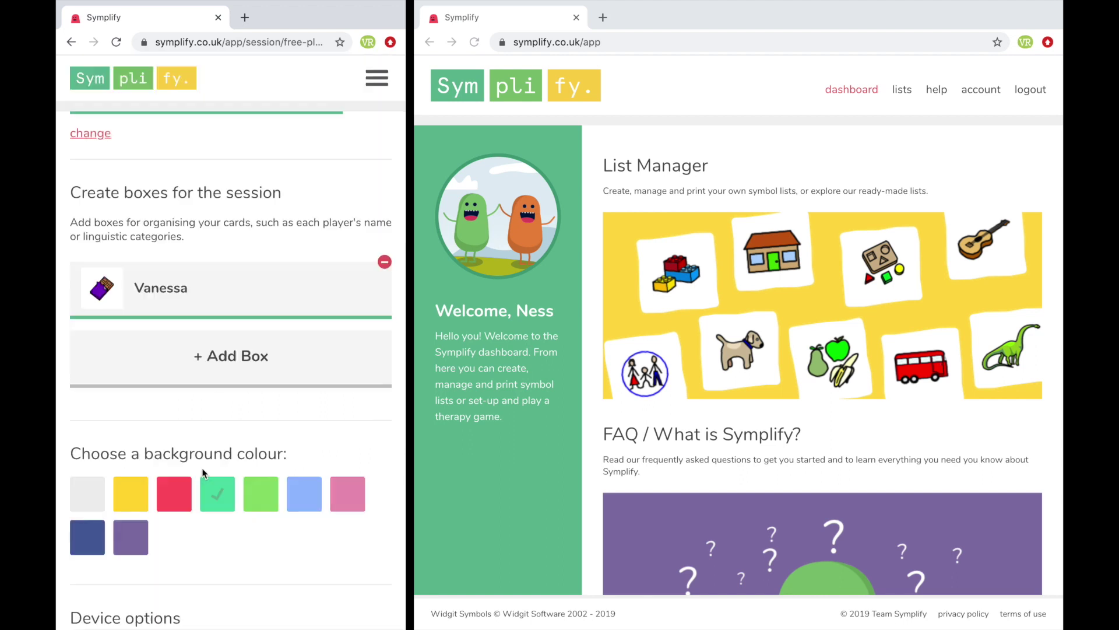
Step: Add a second box with the other player's name and the bitten round biscuit from the "biscuits" symbols
{"action": "left_click", "coordinate": [245, 377]}
{"action": "type", "text": "Snowy"}
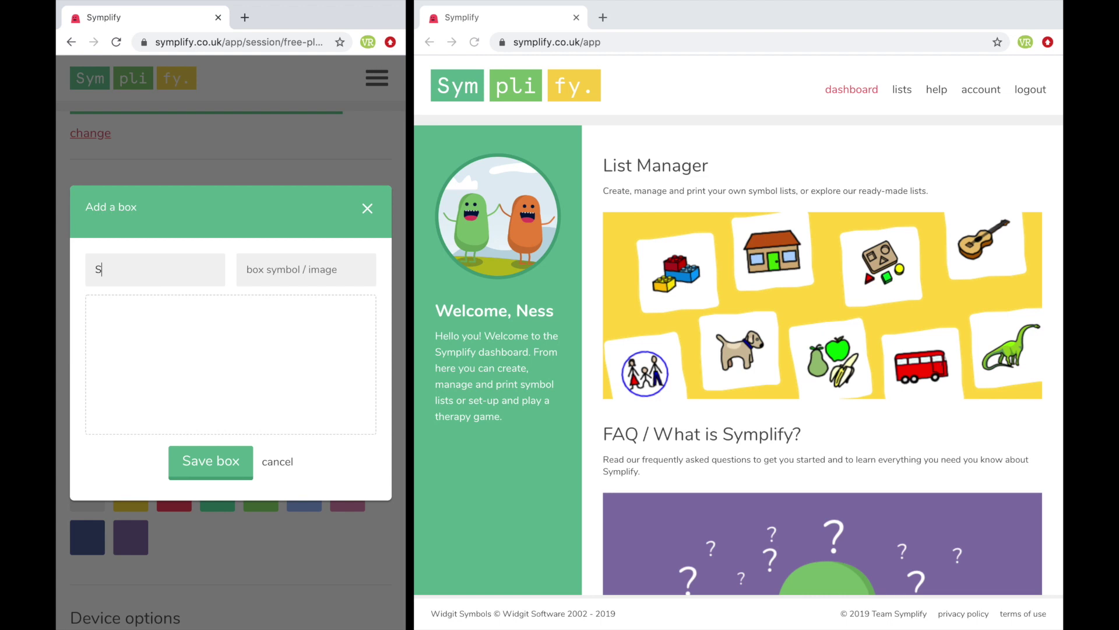
{"action": "key", "text": "Tab"}
{"action": "type", "text": "biscuits"}
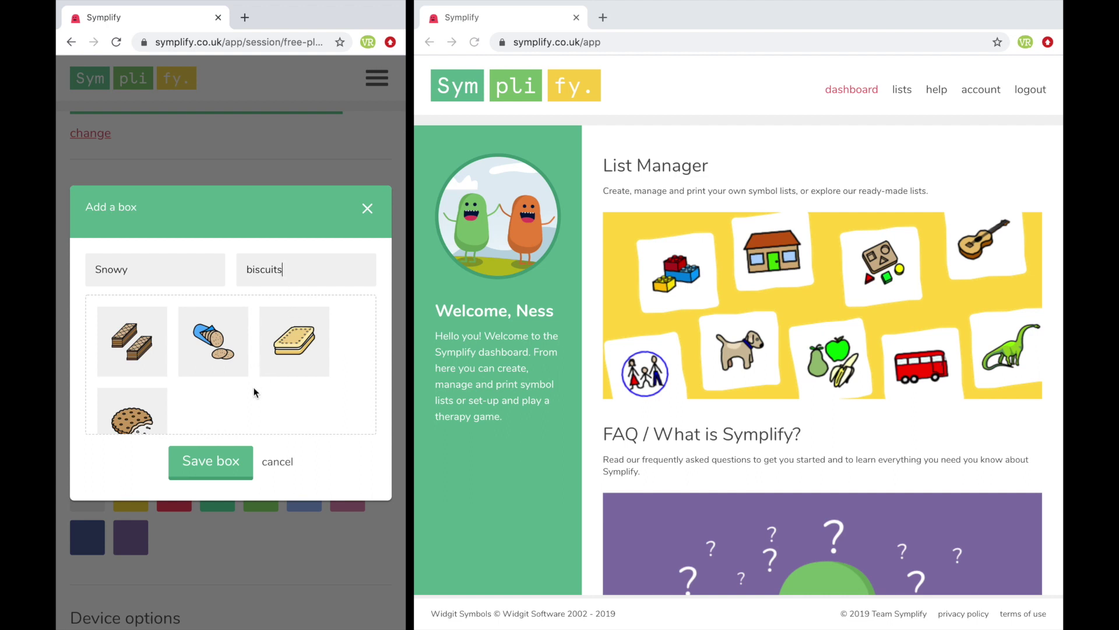
{"action": "scroll", "coordinate": [254, 387], "scroll_direction": "down", "scroll_amount": 1}
{"action": "left_click", "coordinate": [130, 386]}
{"action": "left_click", "coordinate": [208, 463]}
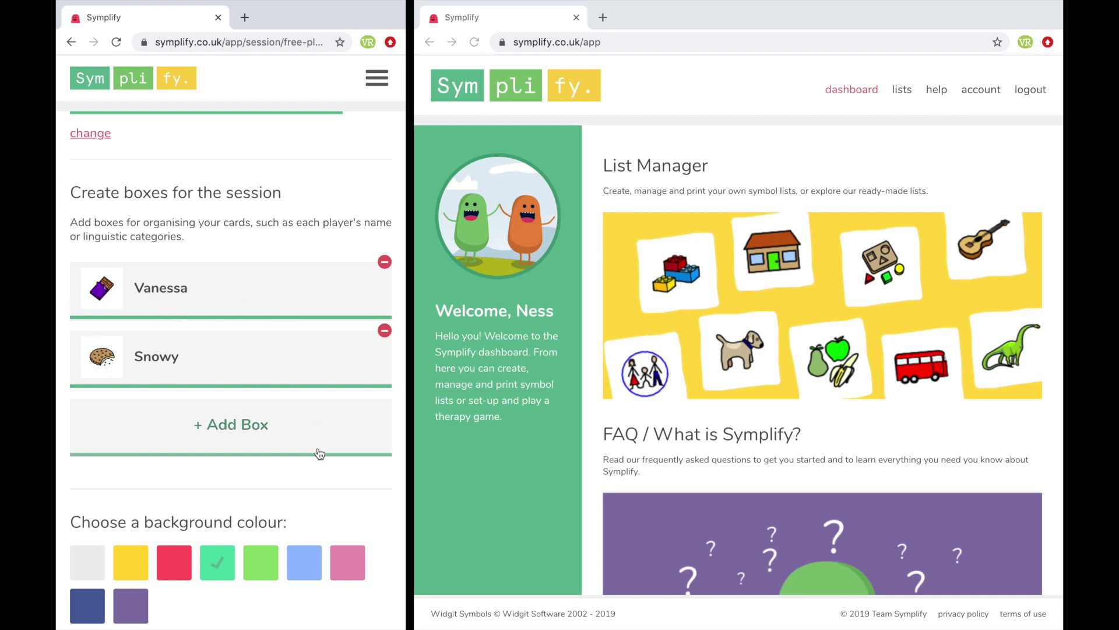
Step: Set the session's background colour to light grey and review the device options
{"action": "scroll", "coordinate": [333, 472], "scroll_direction": "down", "scroll_amount": 6}
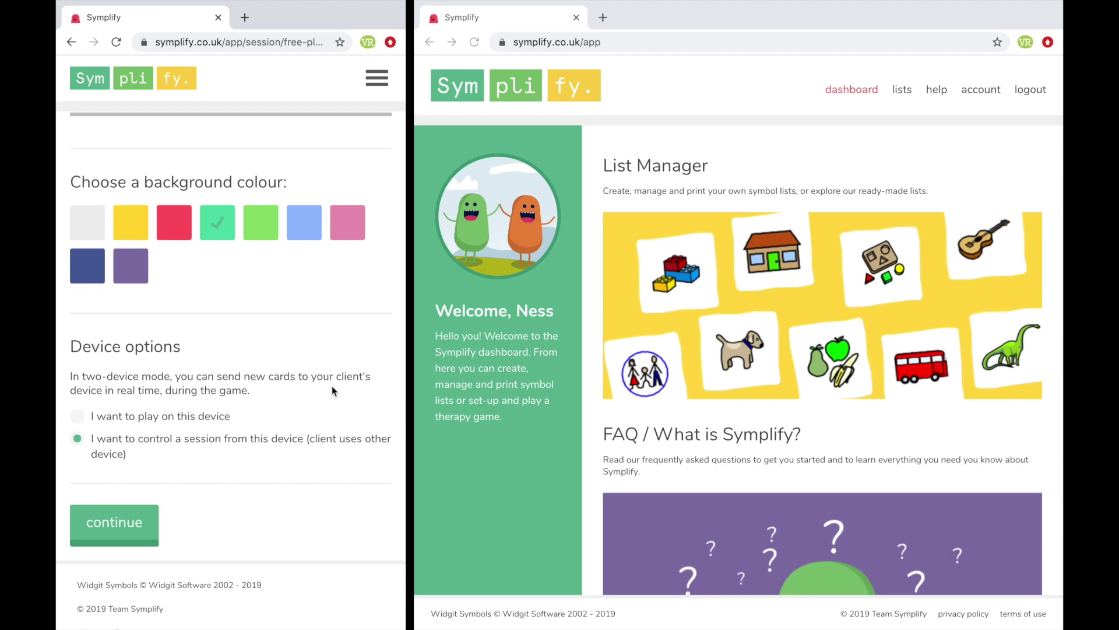
{"action": "scroll", "coordinate": [332, 386], "scroll_direction": "up", "scroll_amount": 1}
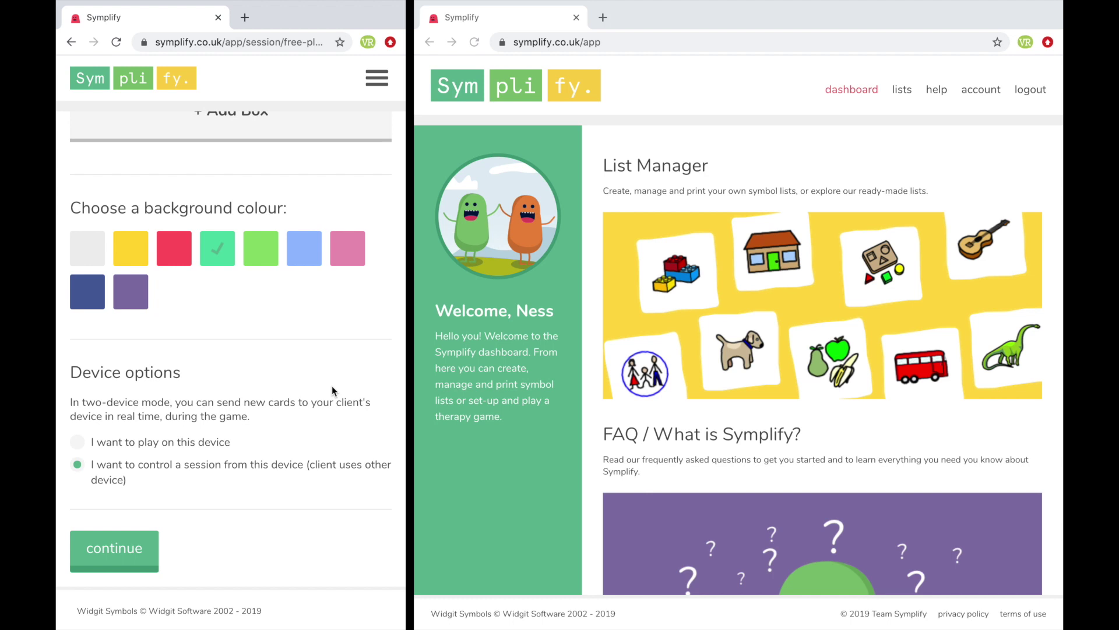
{"action": "left_click", "coordinate": [84, 257]}
{"action": "scroll", "coordinate": [244, 378], "scroll_direction": "down", "scroll_amount": 2}
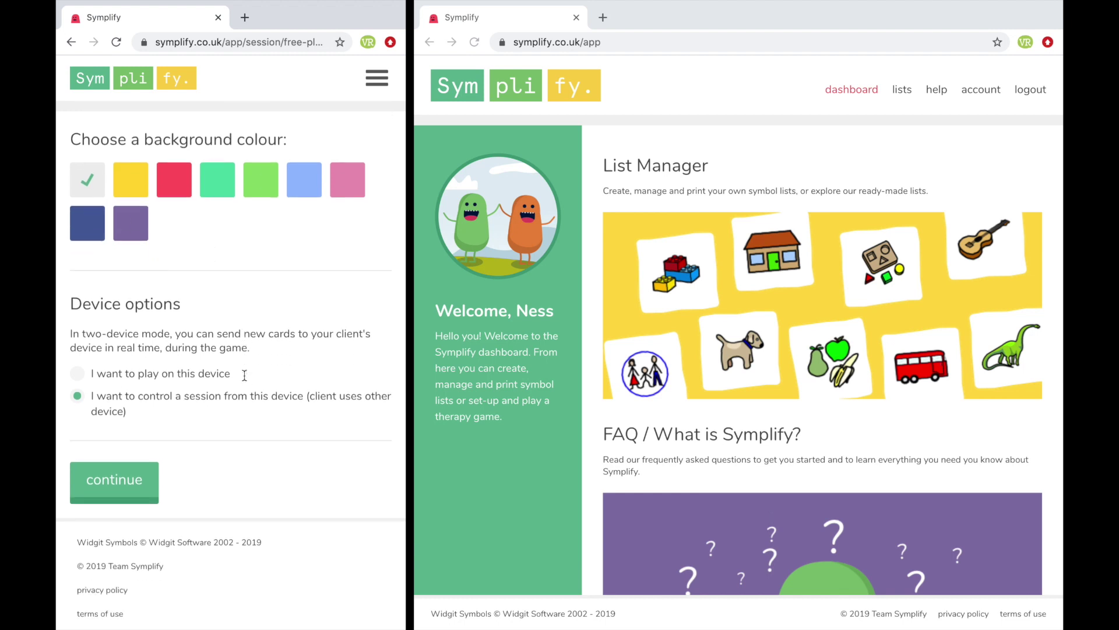
{"action": "scroll", "coordinate": [269, 445], "scroll_direction": "down", "scroll_amount": 1}
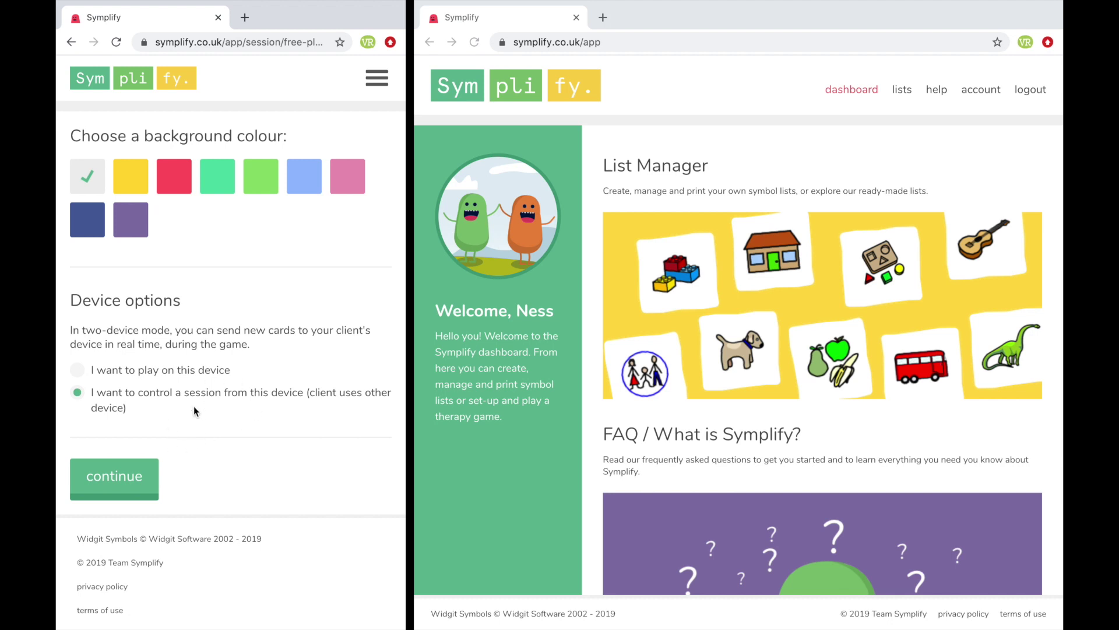
Step: Continue the session setup with this device controlling the game and the client using the other device
{"action": "scroll", "coordinate": [305, 369], "scroll_direction": "up", "scroll_amount": 4}
{"action": "scroll", "coordinate": [305, 372], "scroll_direction": "down", "scroll_amount": 4}
{"action": "left_click", "coordinate": [114, 484]}
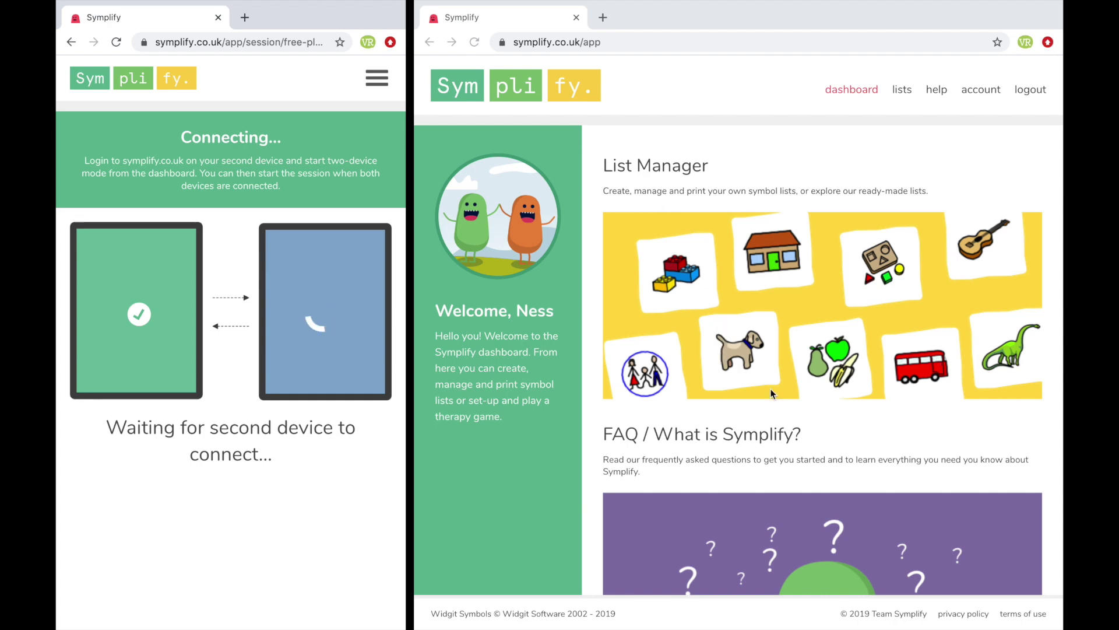
Step: Put the second browser window into two-device play mode and start the session from the controlling window
{"action": "scroll", "coordinate": [758, 375], "scroll_direction": "down", "scroll_amount": 4}
{"action": "scroll", "coordinate": [774, 395], "scroll_direction": "up", "scroll_amount": 5}
{"action": "scroll", "coordinate": [756, 404], "scroll_direction": "down", "scroll_amount": 10}
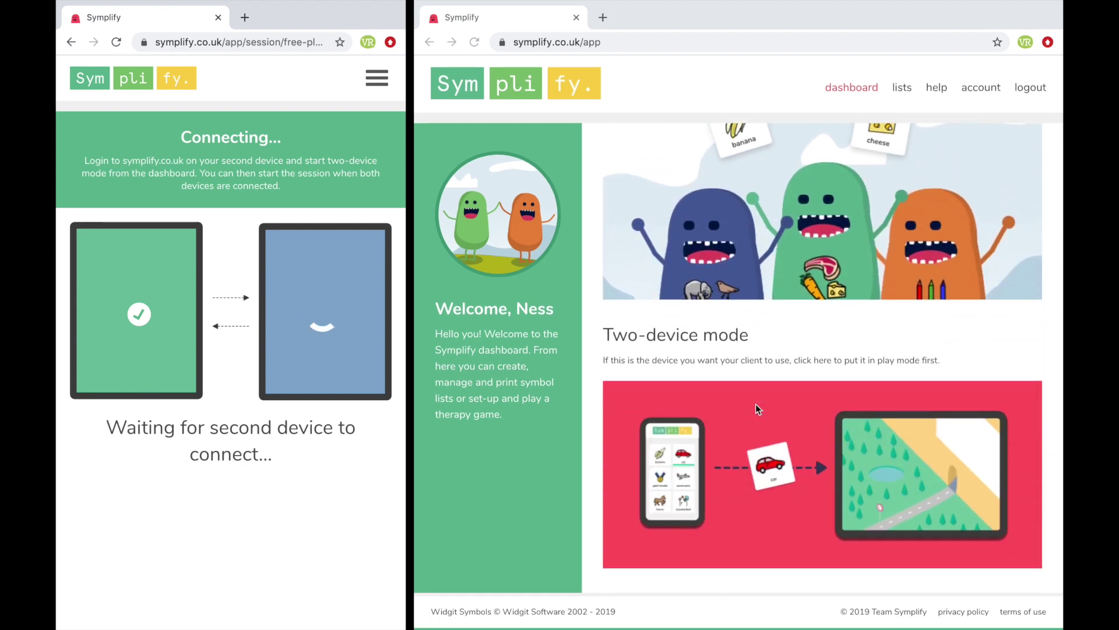
{"action": "left_click", "coordinate": [642, 337]}
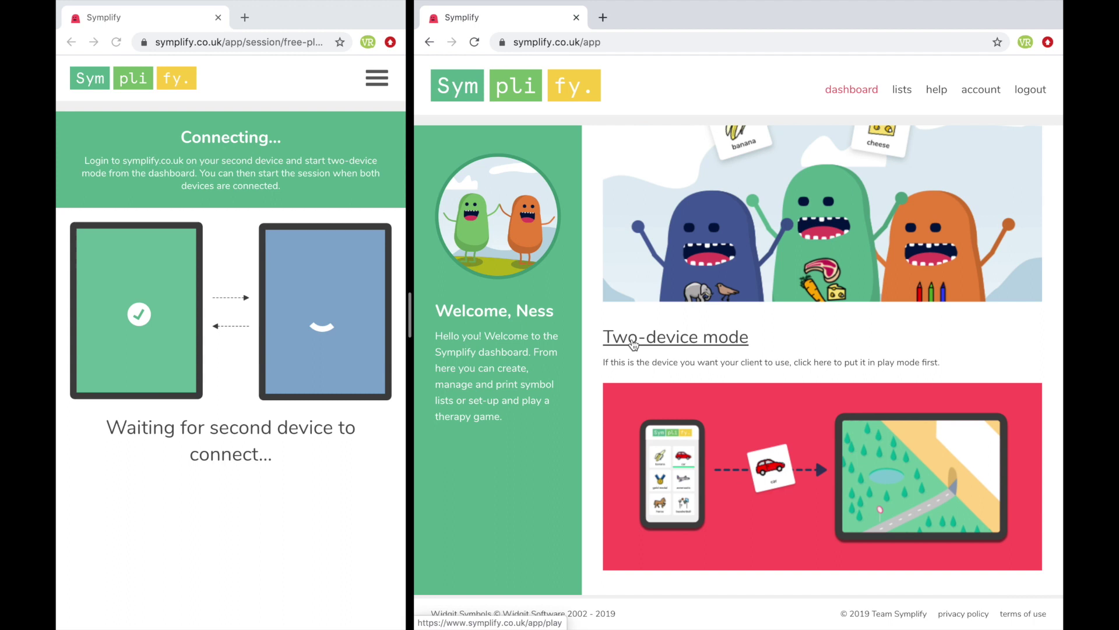
{"action": "left_click", "coordinate": [634, 344]}
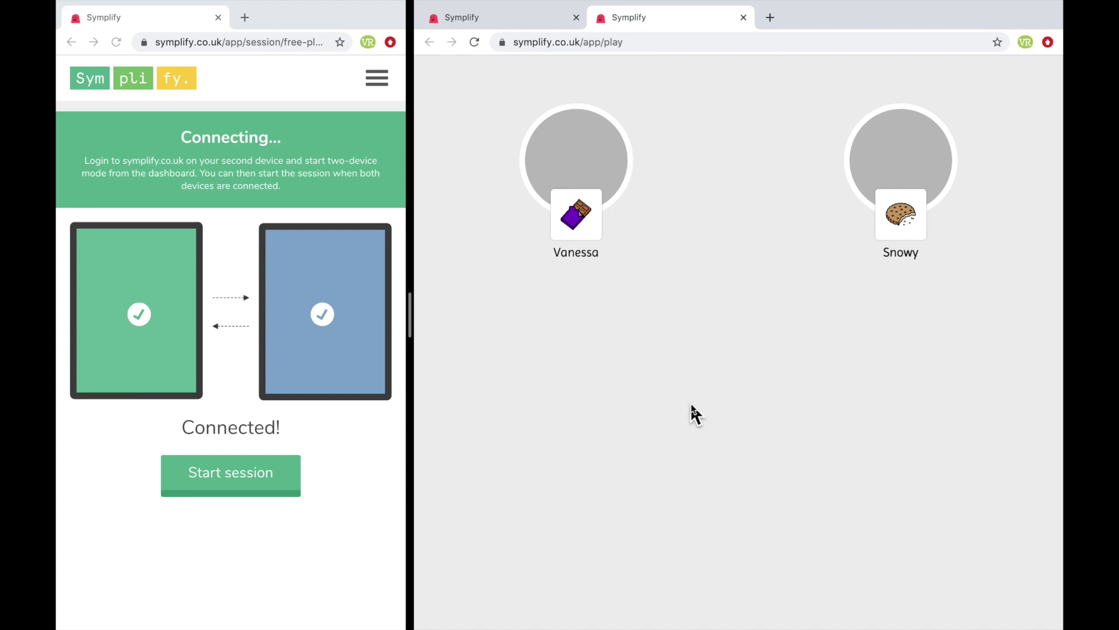
{"action": "left_click", "coordinate": [208, 475]}
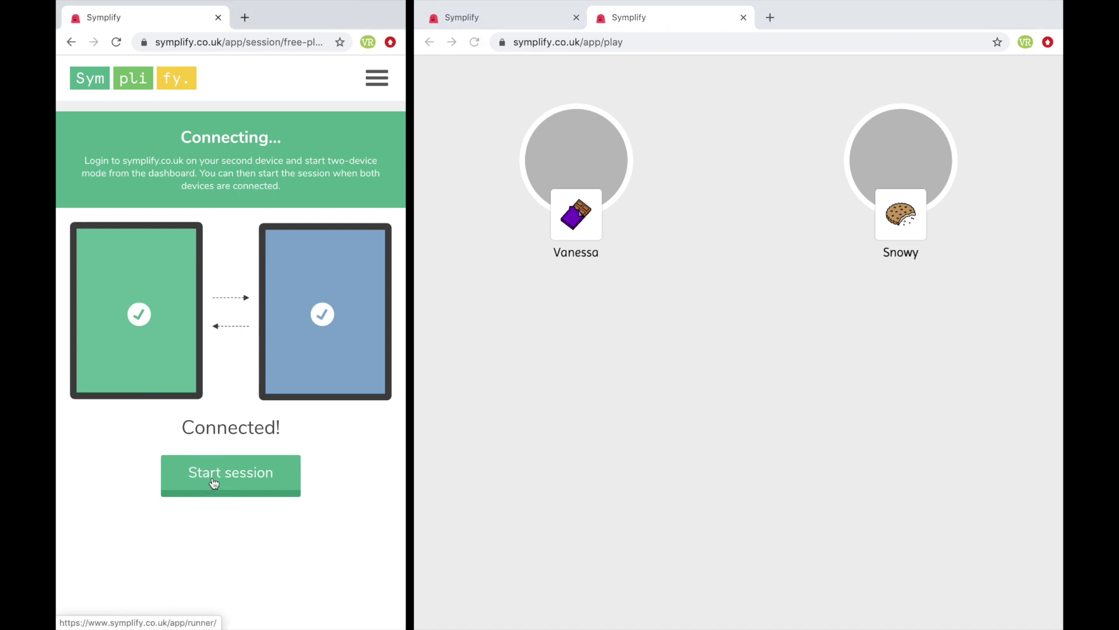
{"action": "left_click", "coordinate": [214, 482]}
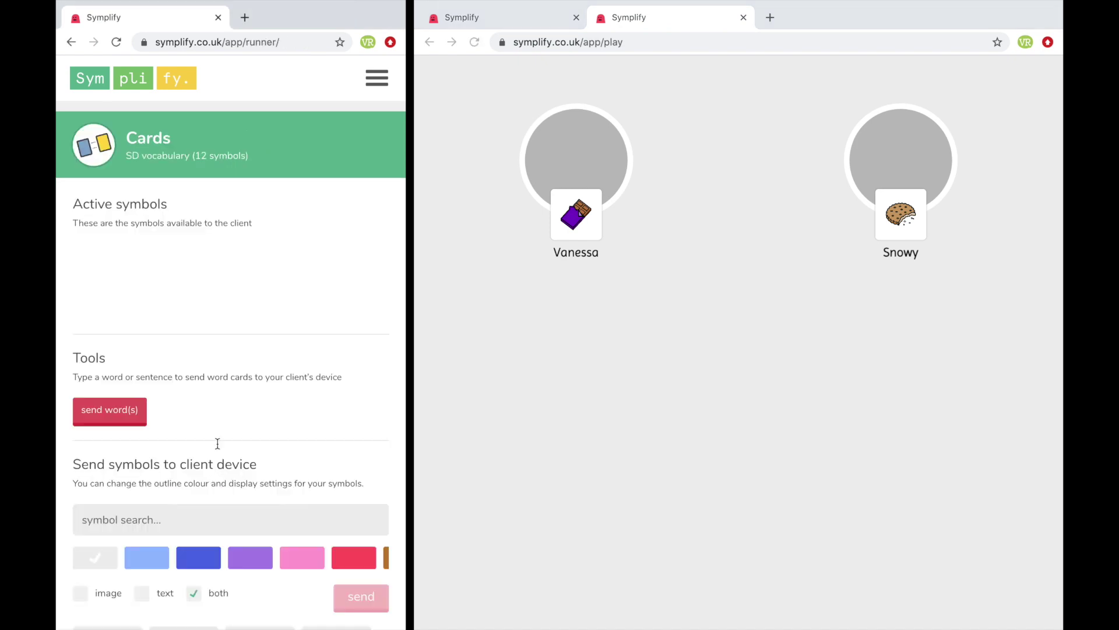
Step: Send the tie, toy, toe and tea symbols to the client device
{"action": "scroll", "coordinate": [228, 413], "scroll_direction": "down", "scroll_amount": 2}
{"action": "scroll", "coordinate": [227, 412], "scroll_direction": "down", "scroll_amount": 6}
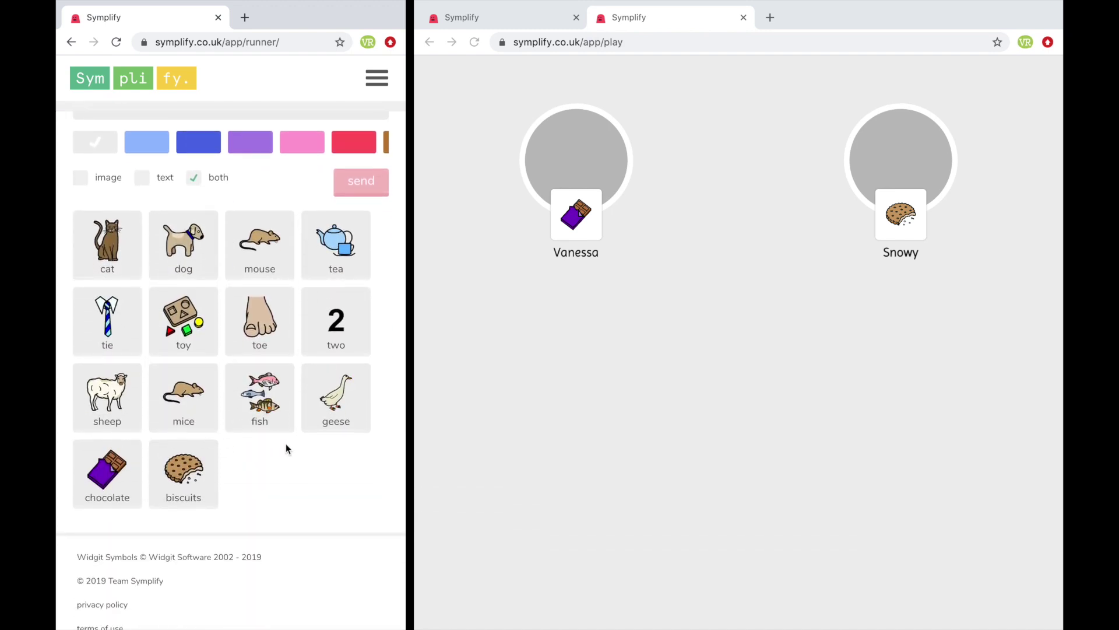
{"action": "scroll", "coordinate": [287, 449], "scroll_direction": "up", "scroll_amount": 1}
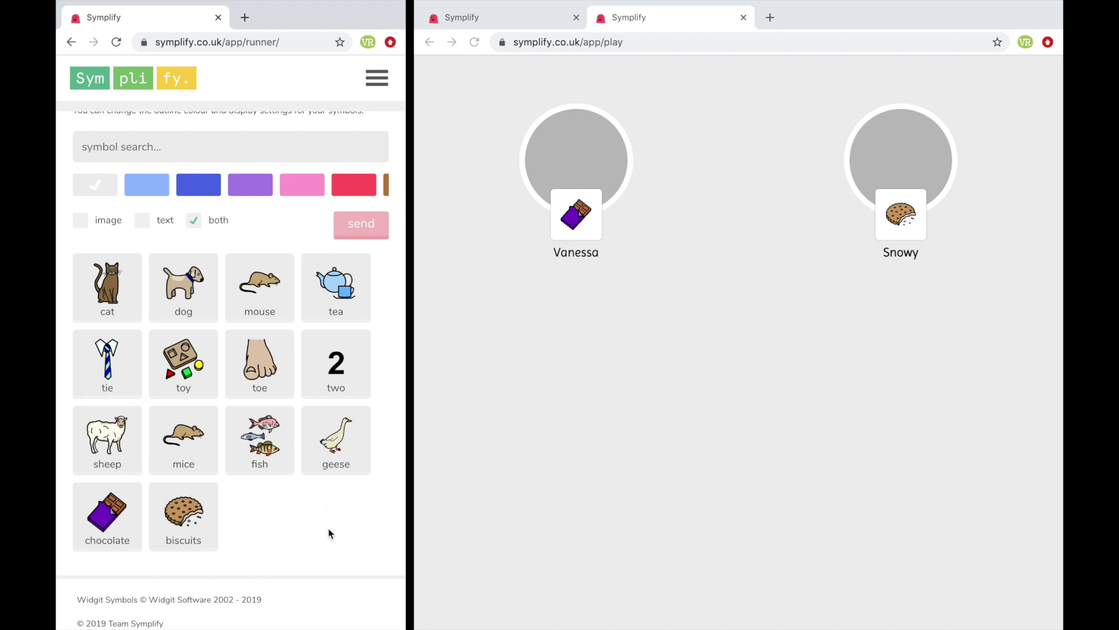
{"action": "scroll", "coordinate": [318, 536], "scroll_direction": "down", "scroll_amount": 1}
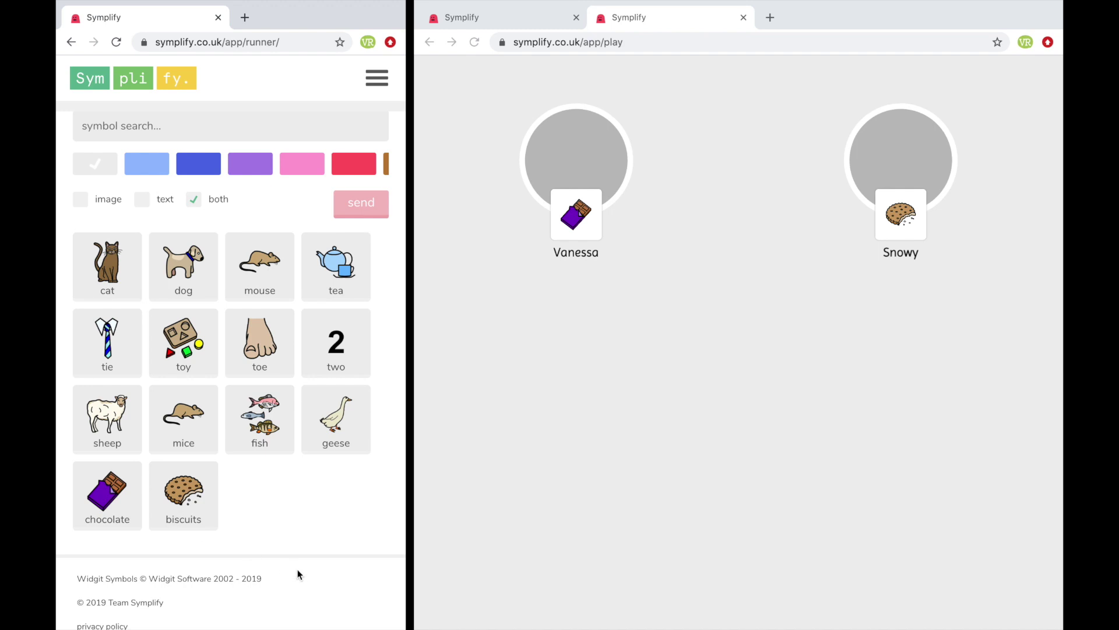
{"action": "scroll", "coordinate": [275, 530], "scroll_direction": "up", "scroll_amount": 3}
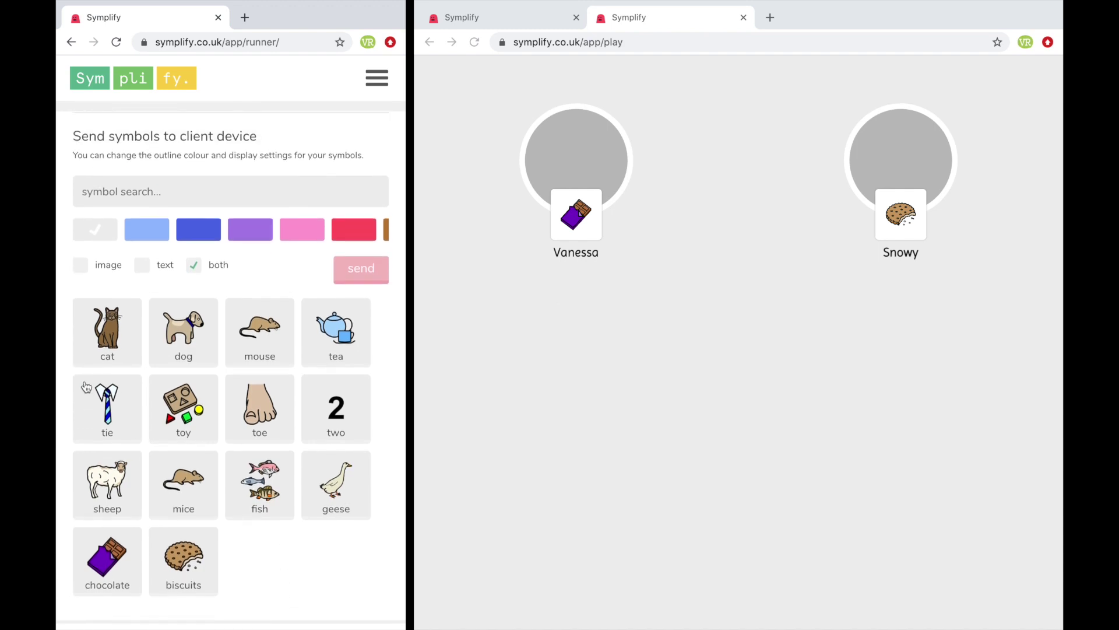
{"action": "left_click", "coordinate": [90, 419]}
{"action": "left_click", "coordinate": [171, 419]}
{"action": "left_click", "coordinate": [244, 419]}
{"action": "left_click", "coordinate": [335, 348]}
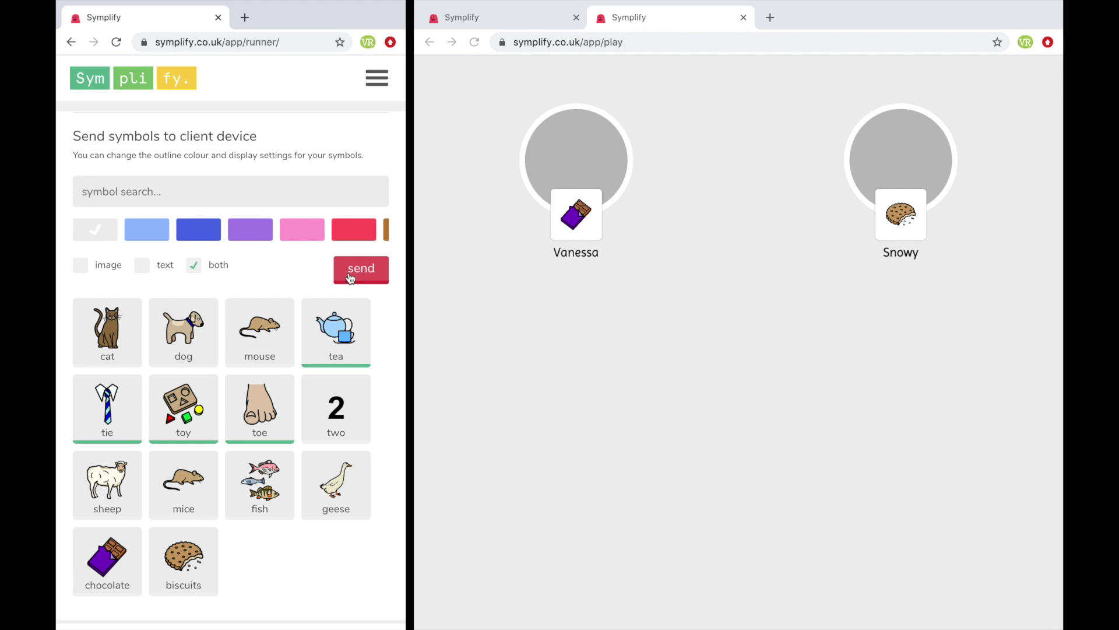
{"action": "left_click", "coordinate": [351, 279]}
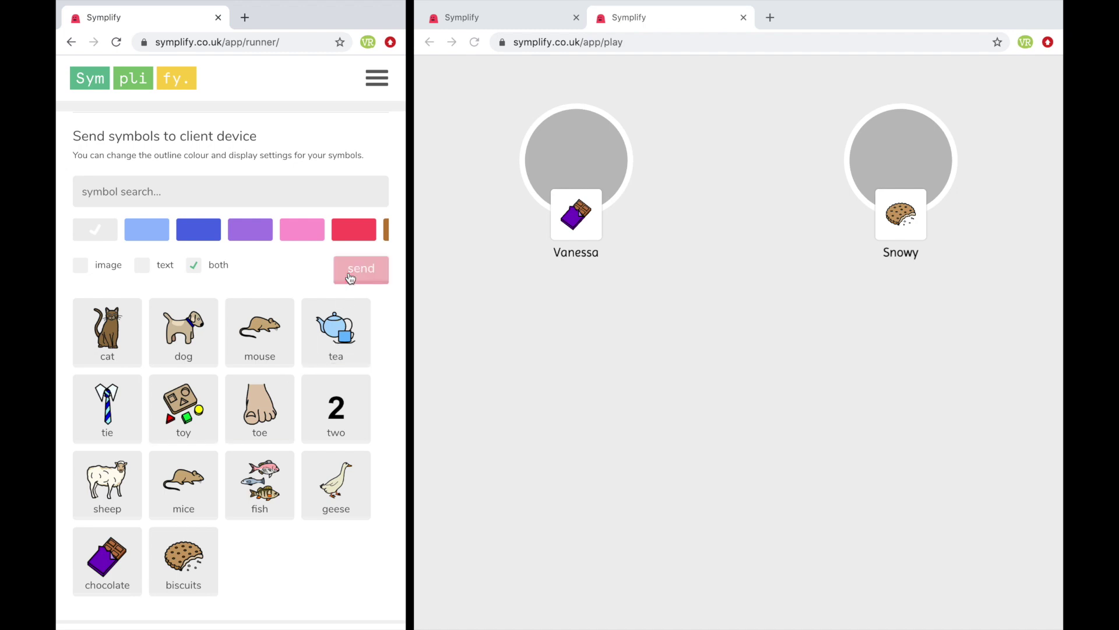
Step: Spread out the four face-down cards on the client device and turn them all face up
{"action": "left_click", "coordinate": [610, 390]}
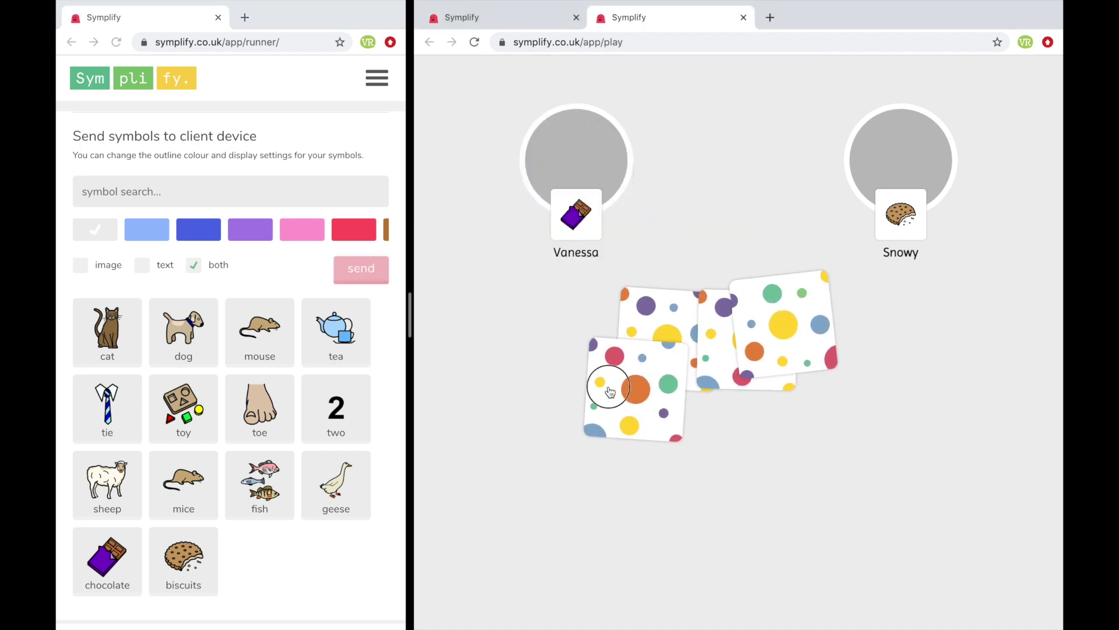
{"action": "left_click", "coordinate": [776, 321]}
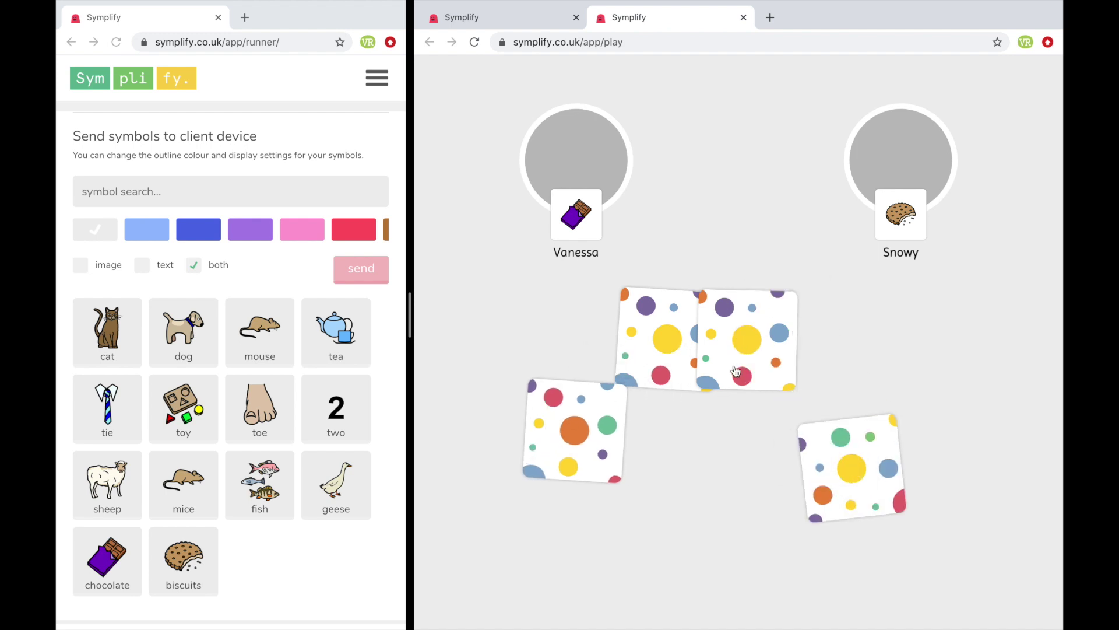
{"action": "left_click", "coordinate": [735, 371]}
{"action": "left_click", "coordinate": [688, 323]}
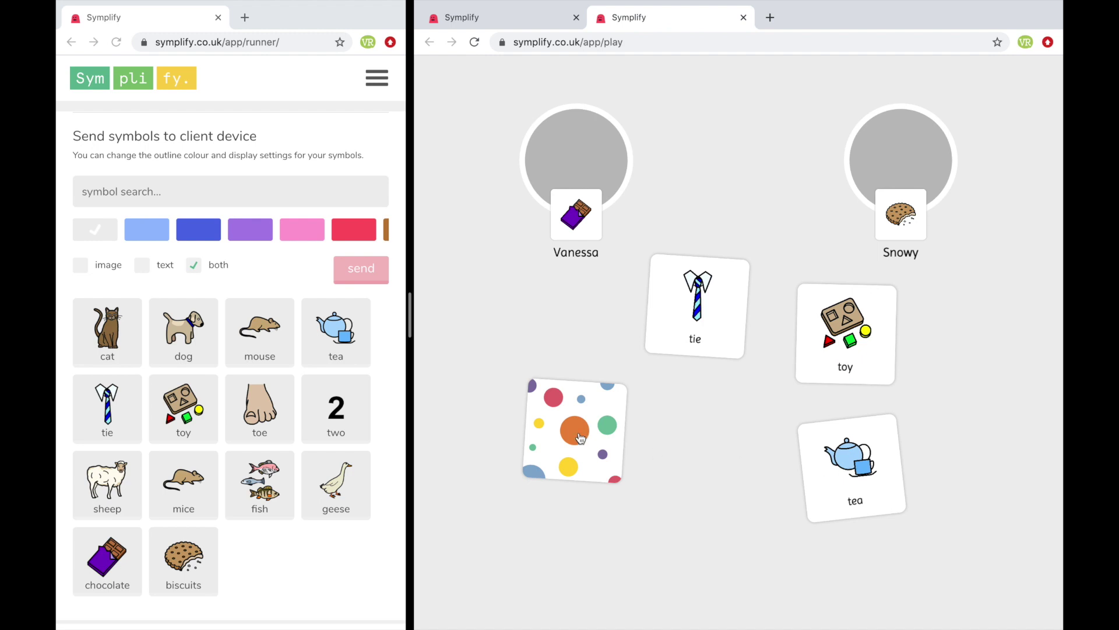
{"action": "left_click", "coordinate": [581, 438]}
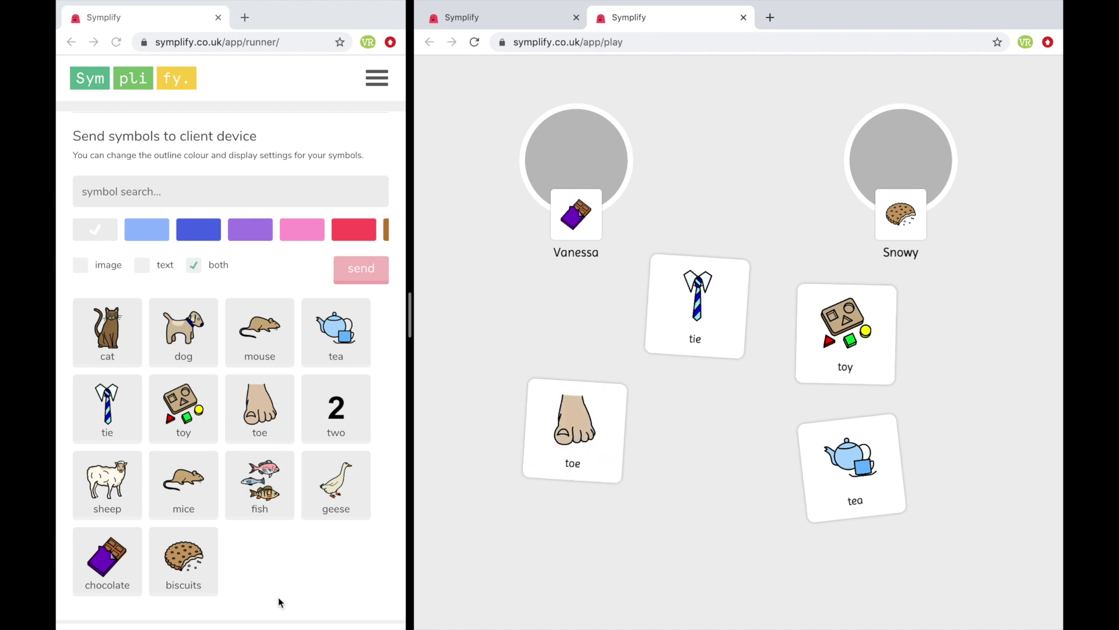
Step: Send a second set of the toe, toy, tie and tea symbols to the client device
{"action": "left_click", "coordinate": [257, 417]}
{"action": "left_click", "coordinate": [184, 405]}
{"action": "left_click", "coordinate": [115, 406]}
{"action": "left_click", "coordinate": [322, 345]}
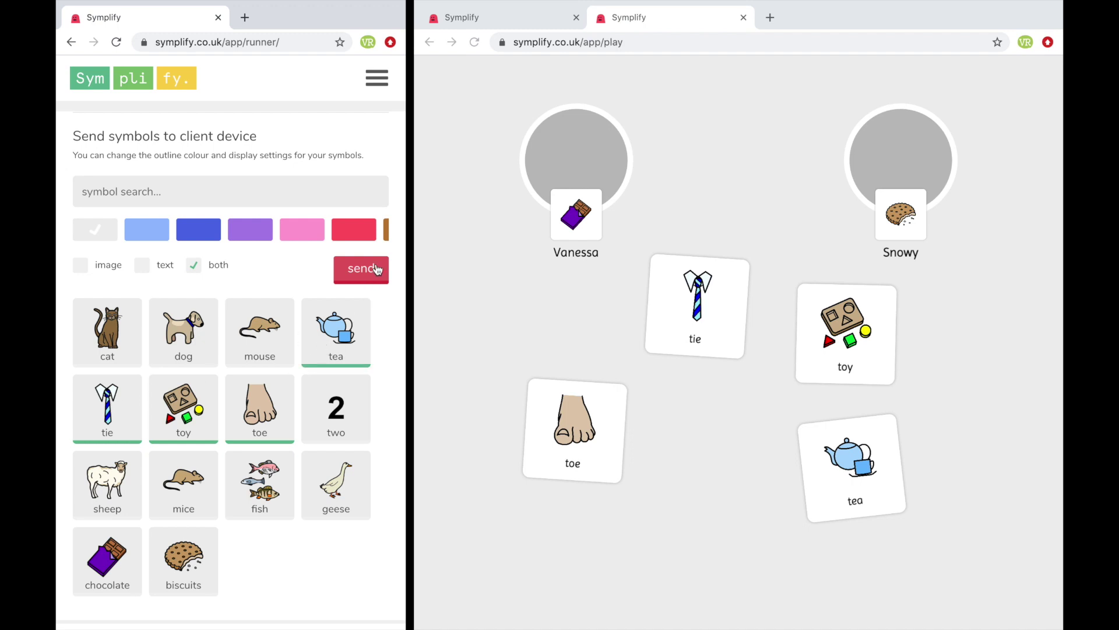
{"action": "left_click", "coordinate": [376, 269]}
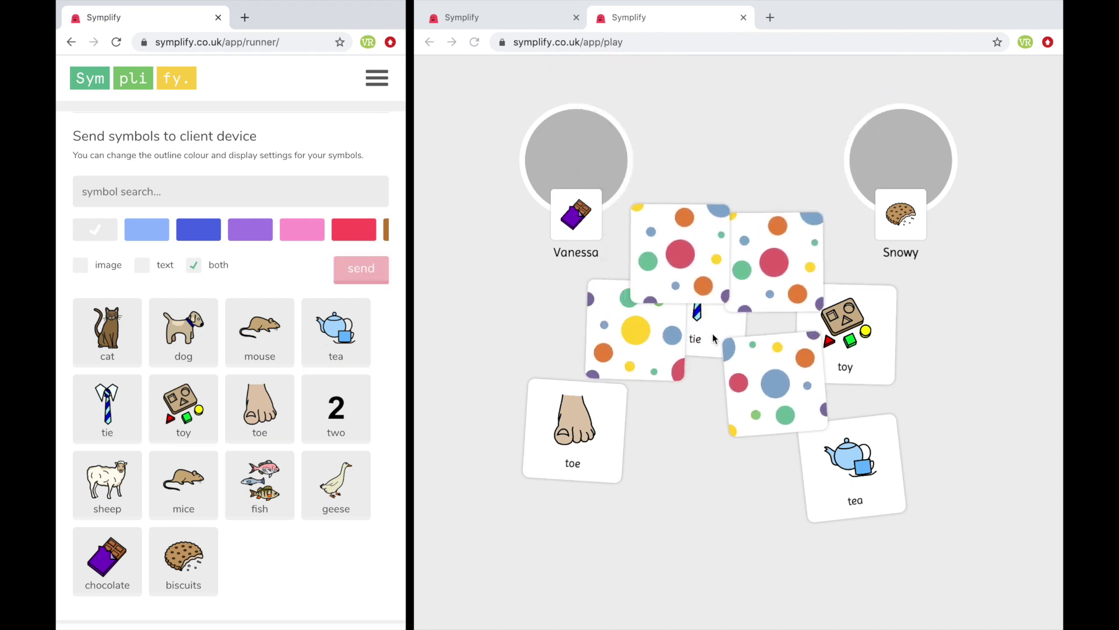
Step: Spread the four new face-down cards around the play area so that none overlap
{"action": "left_click", "coordinate": [769, 262]}
{"action": "left_click_drag", "start_coordinate": [773, 279], "coordinate": [956, 327]}
{"action": "left_click_drag", "start_coordinate": [765, 390], "coordinate": [697, 512]}
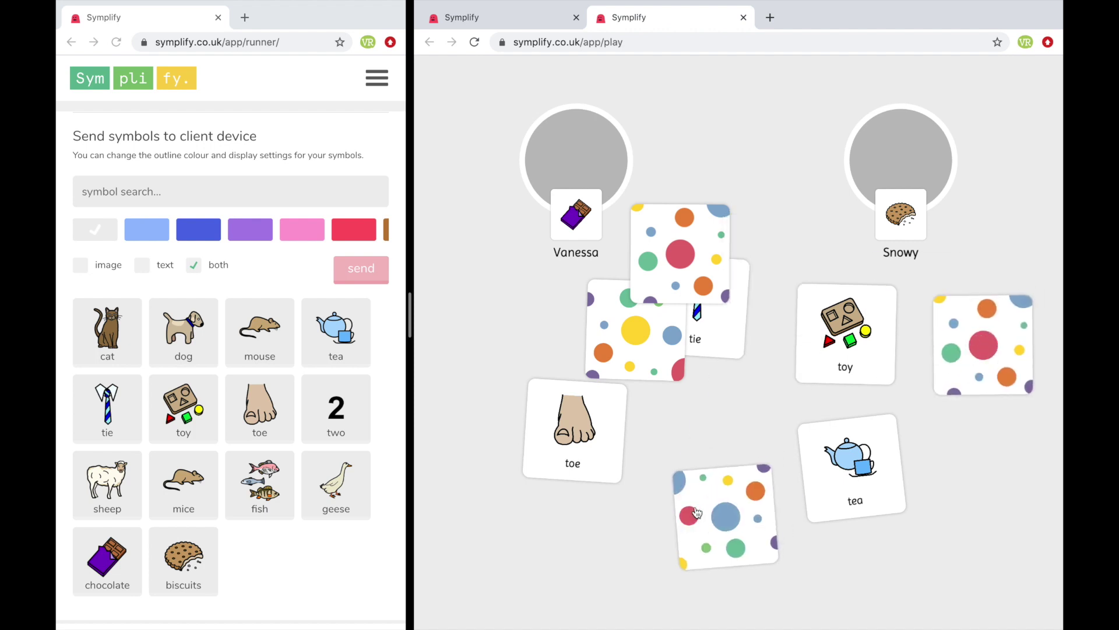
{"action": "left_click_drag", "start_coordinate": [608, 355], "coordinate": [451, 324]}
{"action": "left_click_drag", "start_coordinate": [654, 272], "coordinate": [686, 215]}
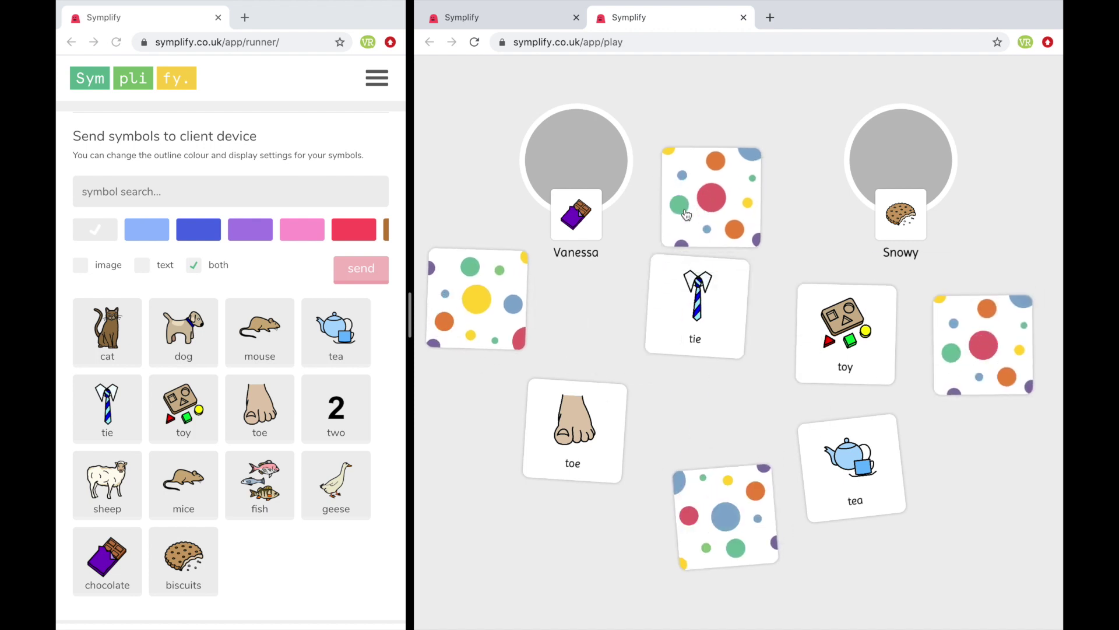
Step: Turn the face-up tie, toy, tea and toe cards face down
{"action": "left_click", "coordinate": [693, 319]}
{"action": "left_click", "coordinate": [827, 330]}
{"action": "left_click", "coordinate": [861, 499]}
{"action": "left_click", "coordinate": [578, 432]}
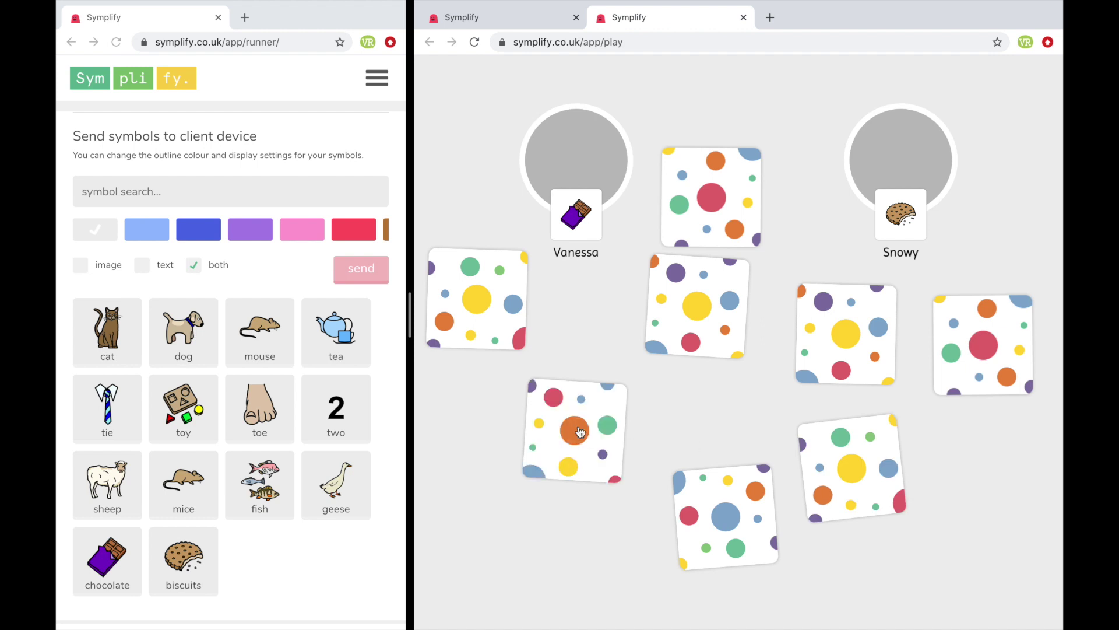
Step: Turn over the toe, toy, tea, tie and second tea cards and place the tea pair in the biscuits player's circle
{"action": "left_click", "coordinate": [580, 432]}
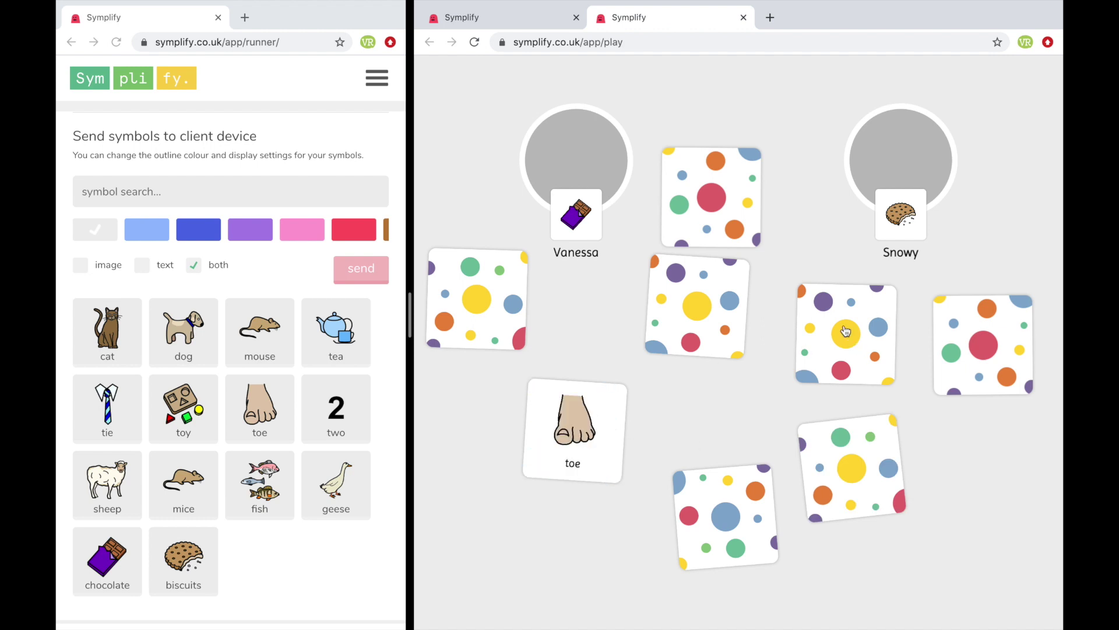
{"action": "left_click", "coordinate": [849, 336]}
{"action": "left_click", "coordinate": [839, 464]}
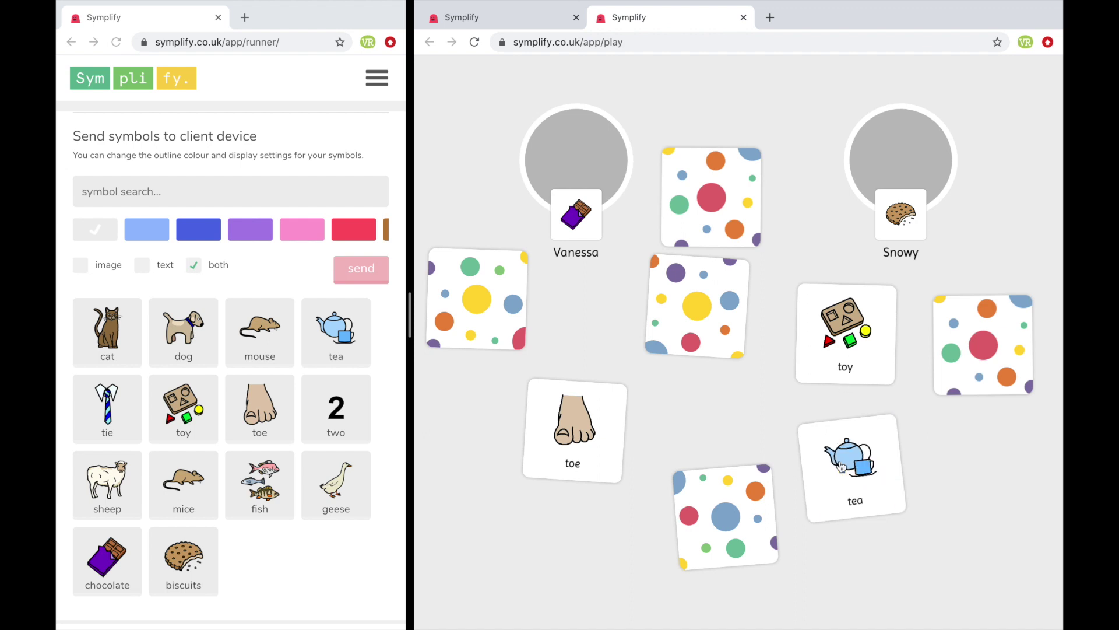
{"action": "left_click", "coordinate": [696, 319]}
{"action": "left_click", "coordinate": [723, 197]}
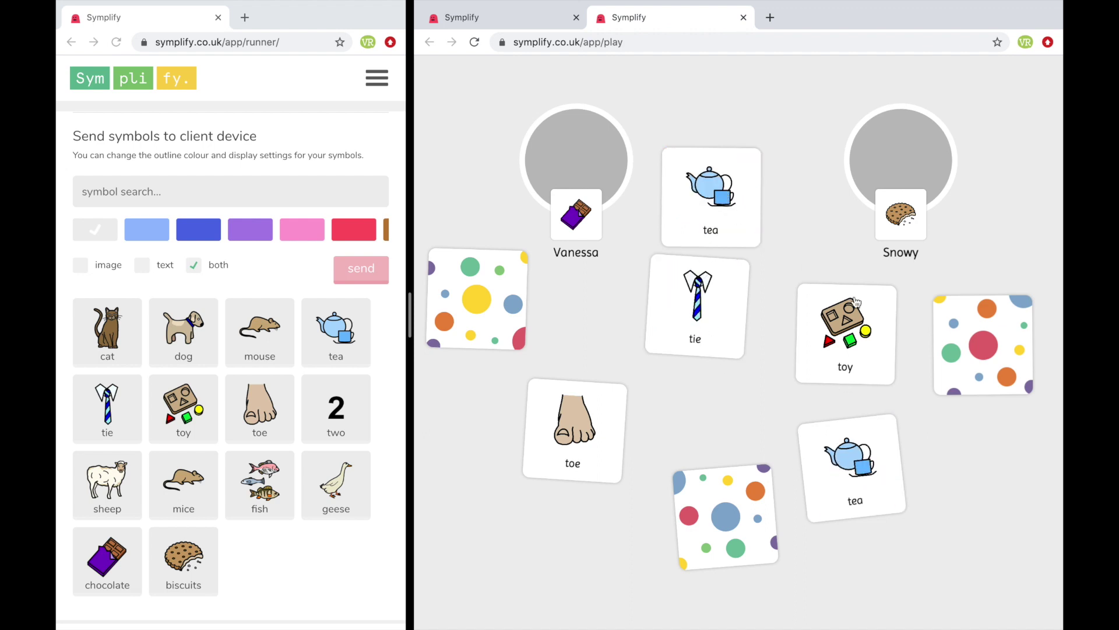
{"action": "left_click_drag", "start_coordinate": [714, 233], "coordinate": [892, 210]}
{"action": "left_click_drag", "start_coordinate": [852, 475], "coordinate": [921, 160]}
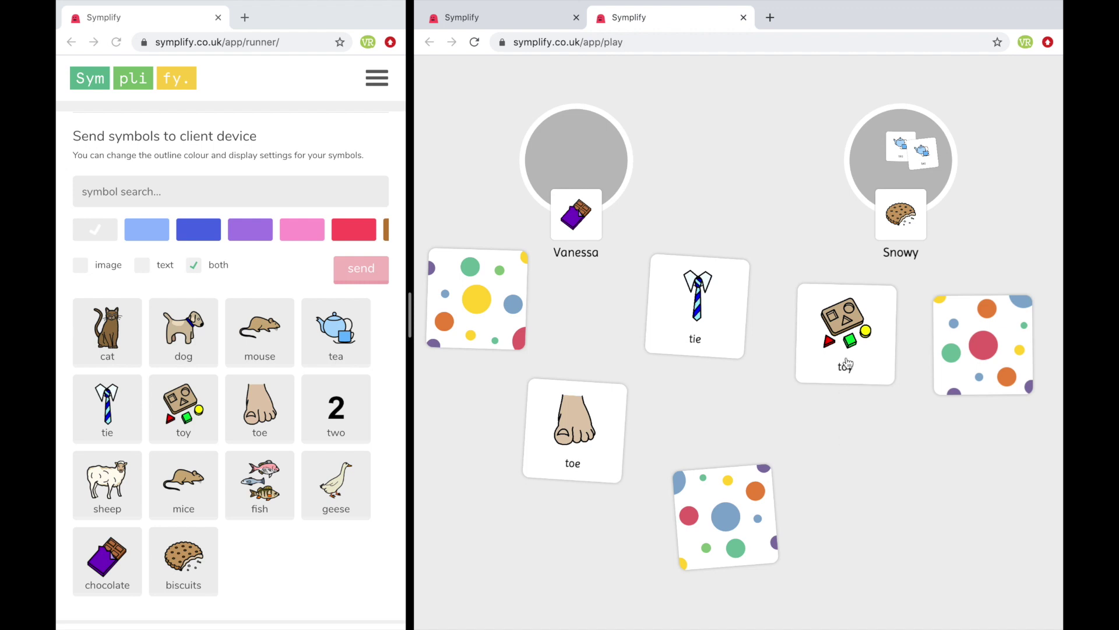
Step: Turn over the second toe card and place the toe pair in the chocolate player's circle
{"action": "left_click", "coordinate": [974, 332]}
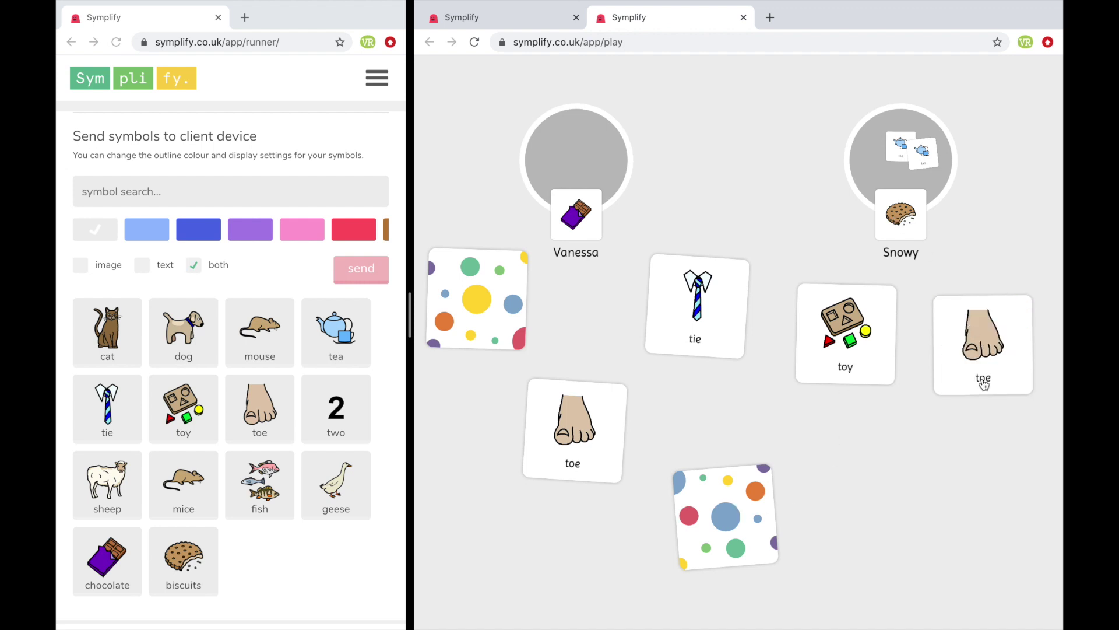
{"action": "left_click_drag", "start_coordinate": [992, 367], "coordinate": [604, 180]}
{"action": "left_click_drag", "start_coordinate": [574, 447], "coordinate": [557, 196]}
Step: Turn over the second tie card and place the tie pair in the biscuits player's circle
{"action": "left_click", "coordinate": [465, 338]}
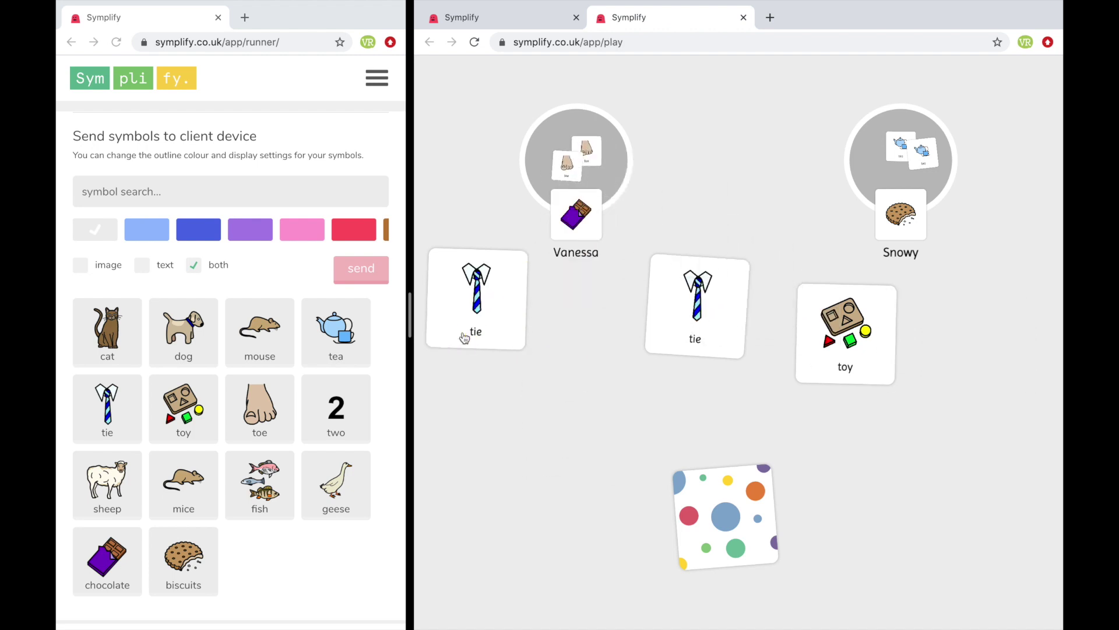
{"action": "left_click_drag", "start_coordinate": [670, 306], "coordinate": [885, 170]}
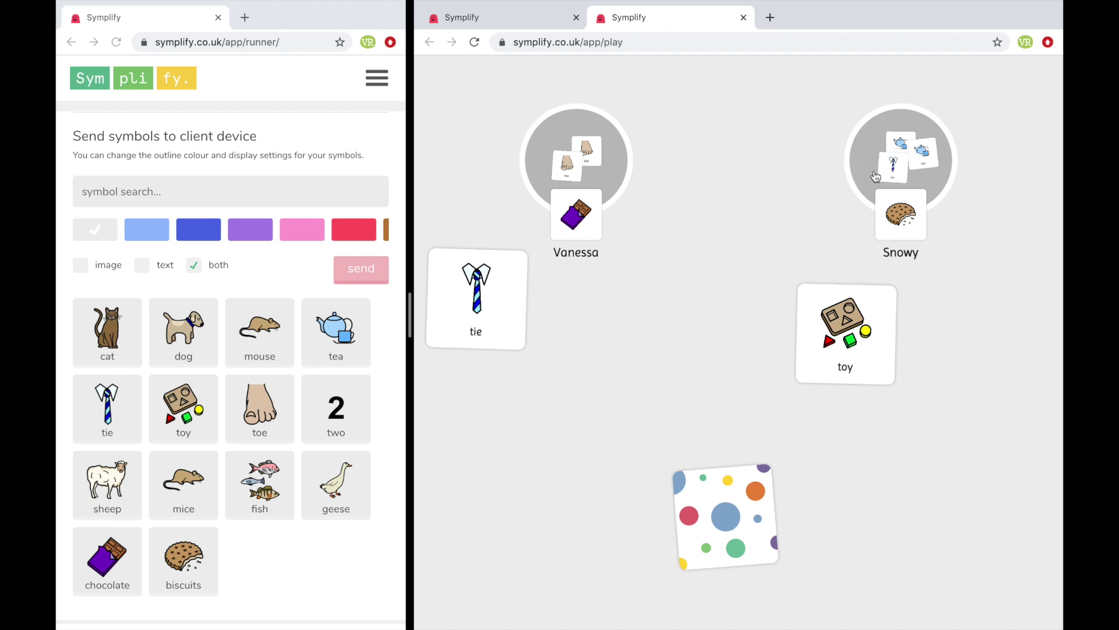
{"action": "left_click_drag", "start_coordinate": [486, 280], "coordinate": [871, 162]}
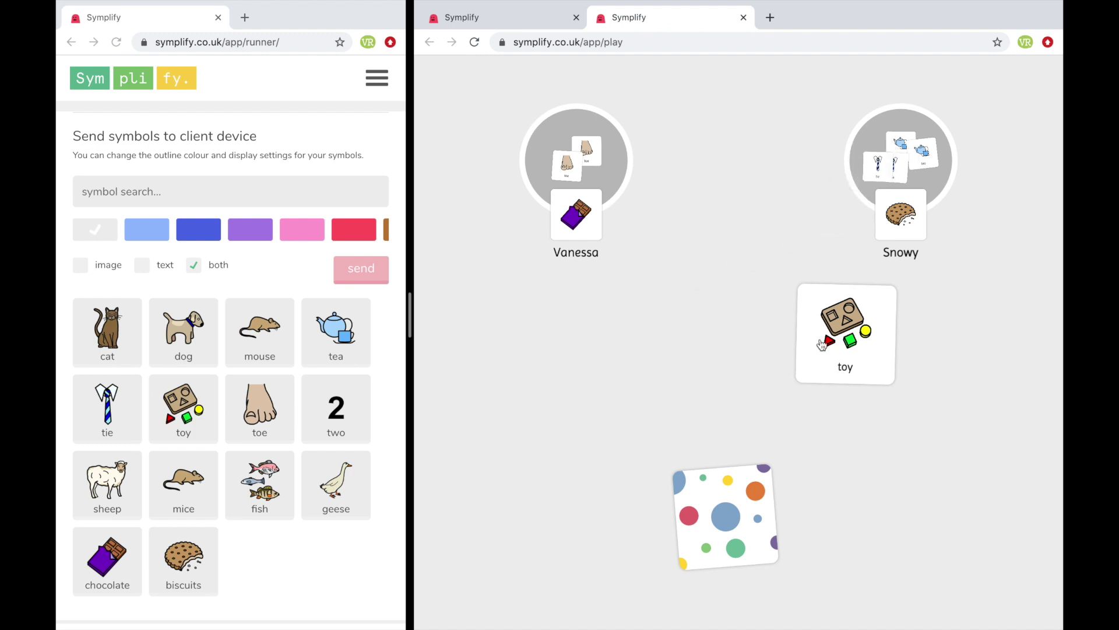
Step: Turn over the last face-down card and place the toy pair in the chocolate player's circle
{"action": "left_click", "coordinate": [714, 516]}
{"action": "left_click_drag", "start_coordinate": [723, 530], "coordinate": [607, 183]}
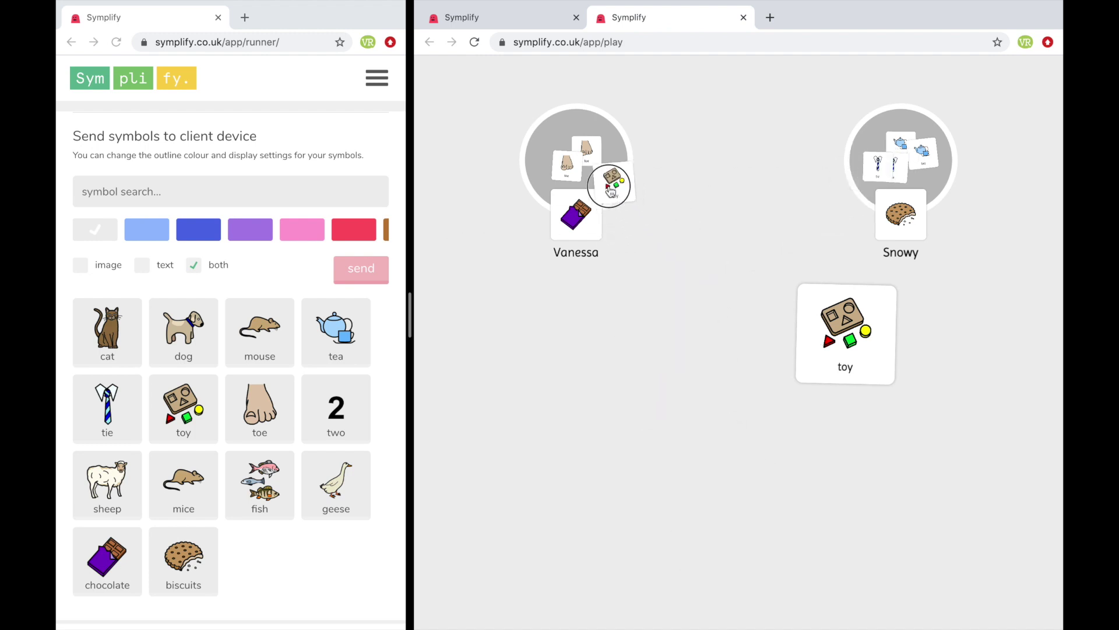
{"action": "left_click_drag", "start_coordinate": [816, 314], "coordinate": [571, 168]}
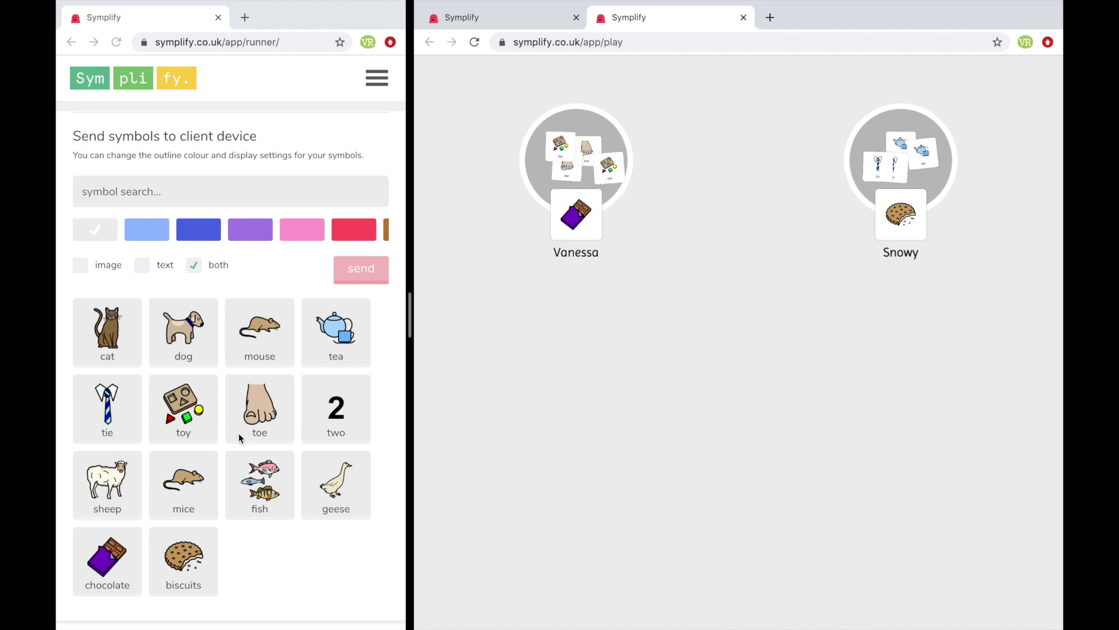
Step: Select the cat and dog symbols for sending and set their outline colour to orange
{"action": "scroll", "coordinate": [167, 411], "scroll_direction": "up", "scroll_amount": 1}
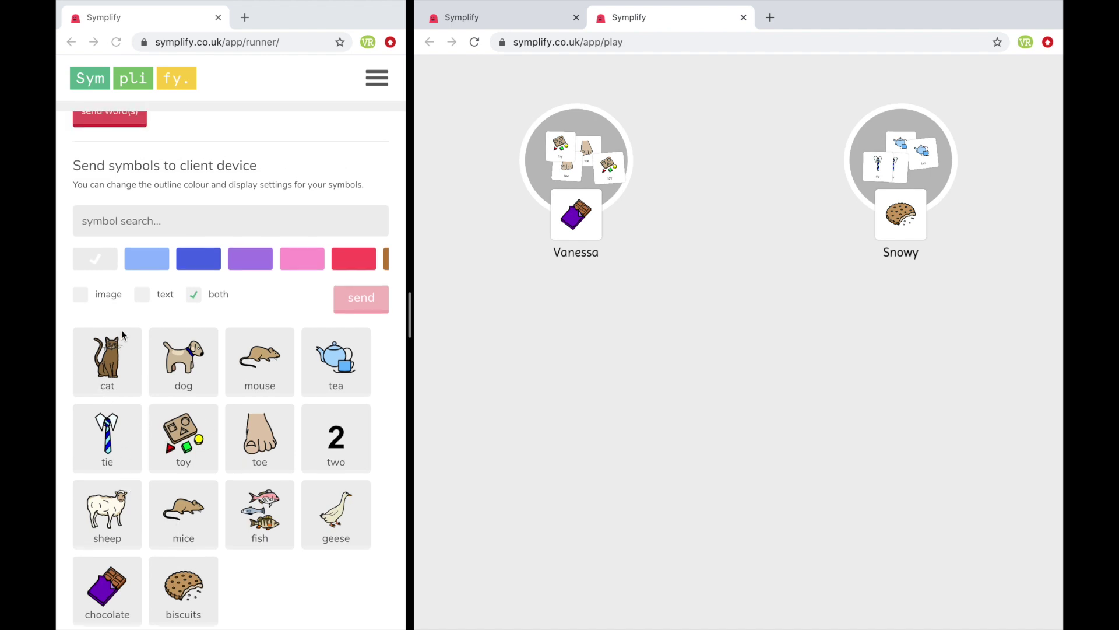
{"action": "left_click", "coordinate": [106, 382]}
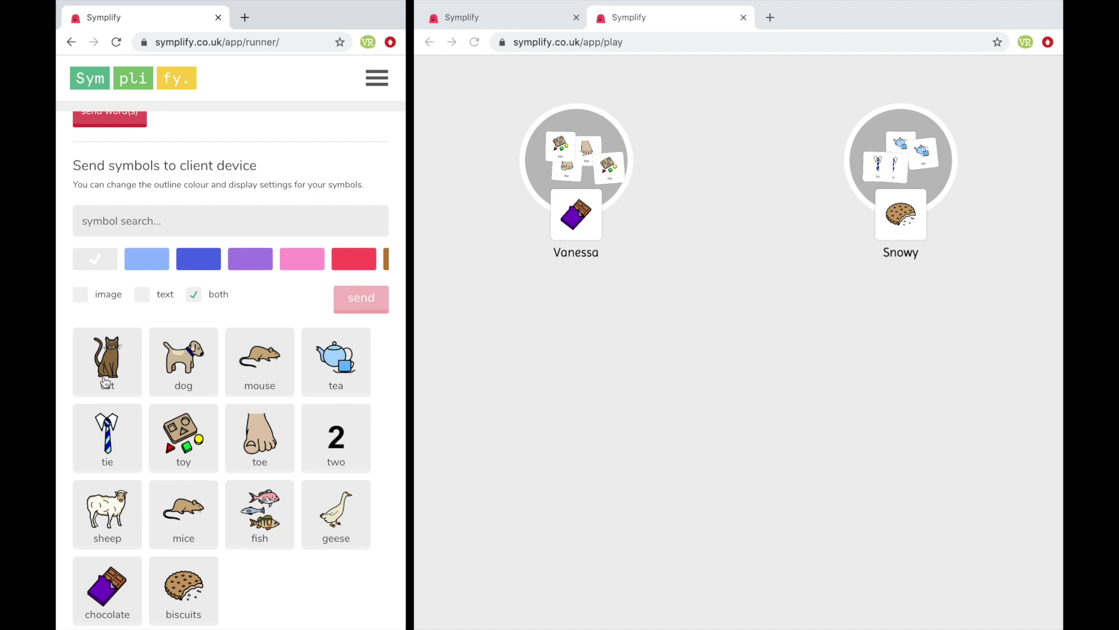
{"action": "left_click", "coordinate": [106, 382]}
{"action": "left_click", "coordinate": [192, 378]}
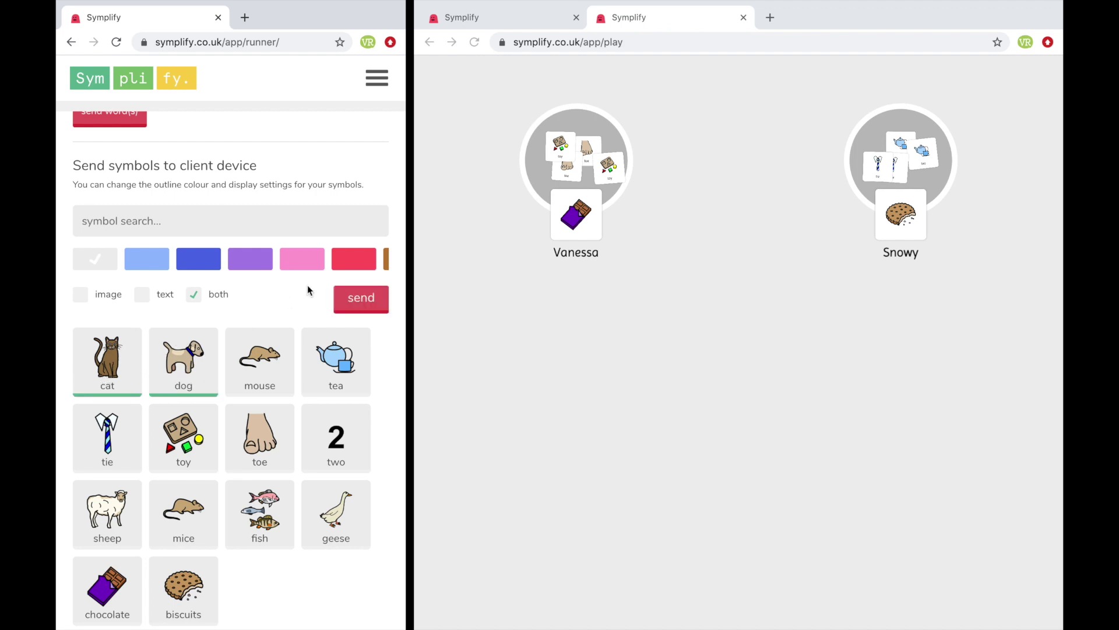
{"action": "scroll", "coordinate": [305, 267], "scroll_direction": "right", "scroll_amount": 3}
{"action": "scroll", "coordinate": [305, 267], "scroll_direction": "right", "scroll_amount": 2}
{"action": "scroll", "coordinate": [249, 269], "scroll_direction": "left", "scroll_amount": 3}
{"action": "scroll", "coordinate": [250, 269], "scroll_direction": "right", "scroll_amount": 1}
{"action": "left_click", "coordinate": [282, 258]}
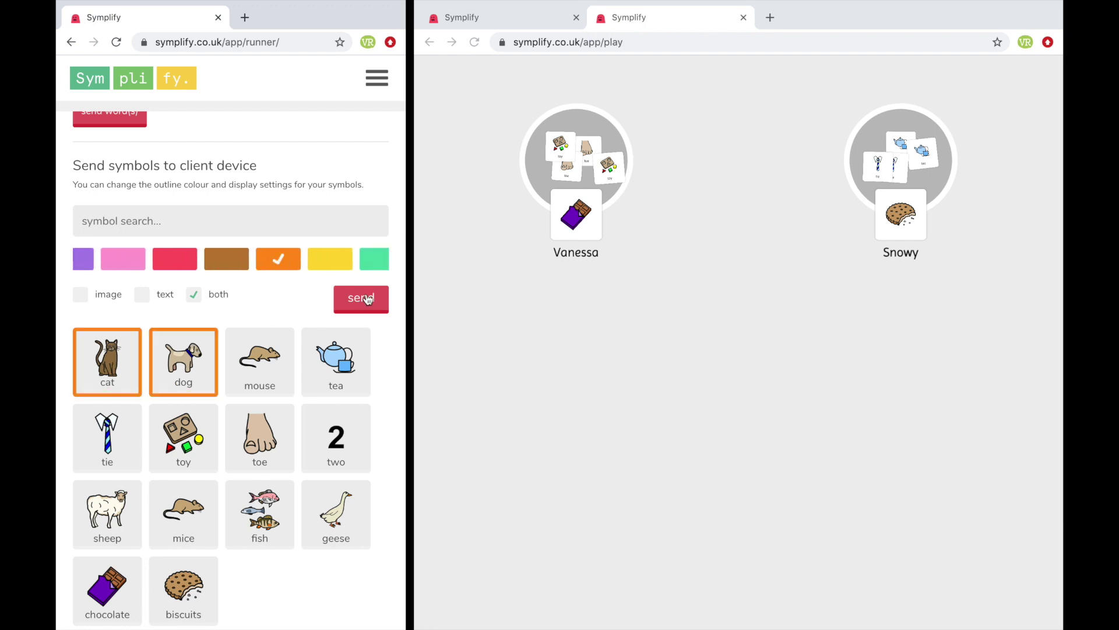
Step: Send the orange-outlined cat and dog symbols to the client device and turn over both cards
{"action": "left_click", "coordinate": [368, 300]}
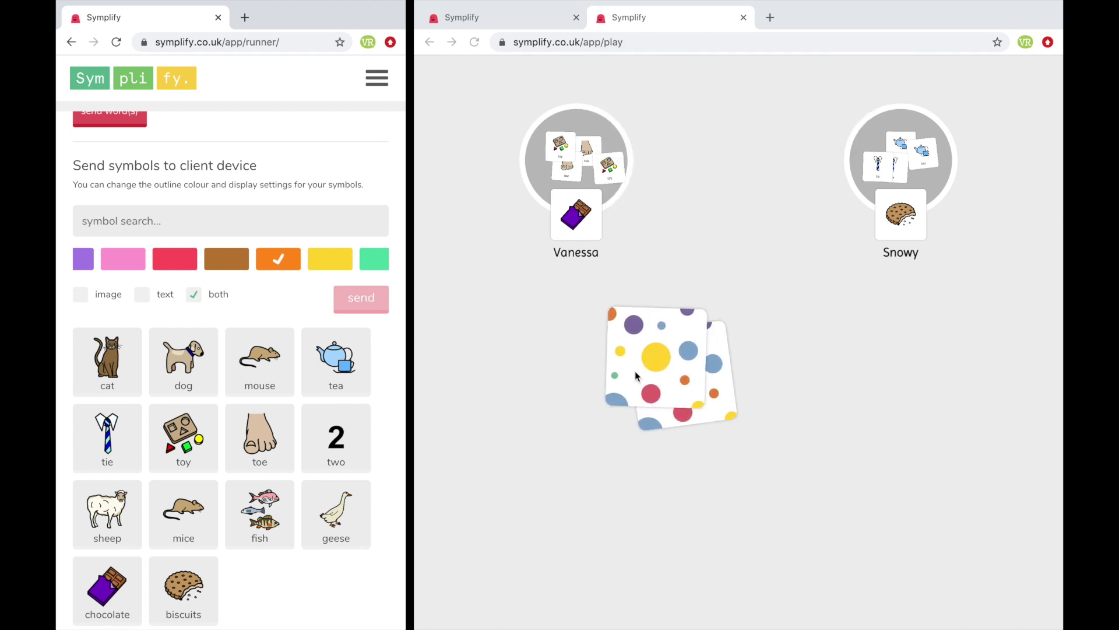
{"action": "left_click", "coordinate": [647, 362]}
{"action": "left_click", "coordinate": [733, 390]}
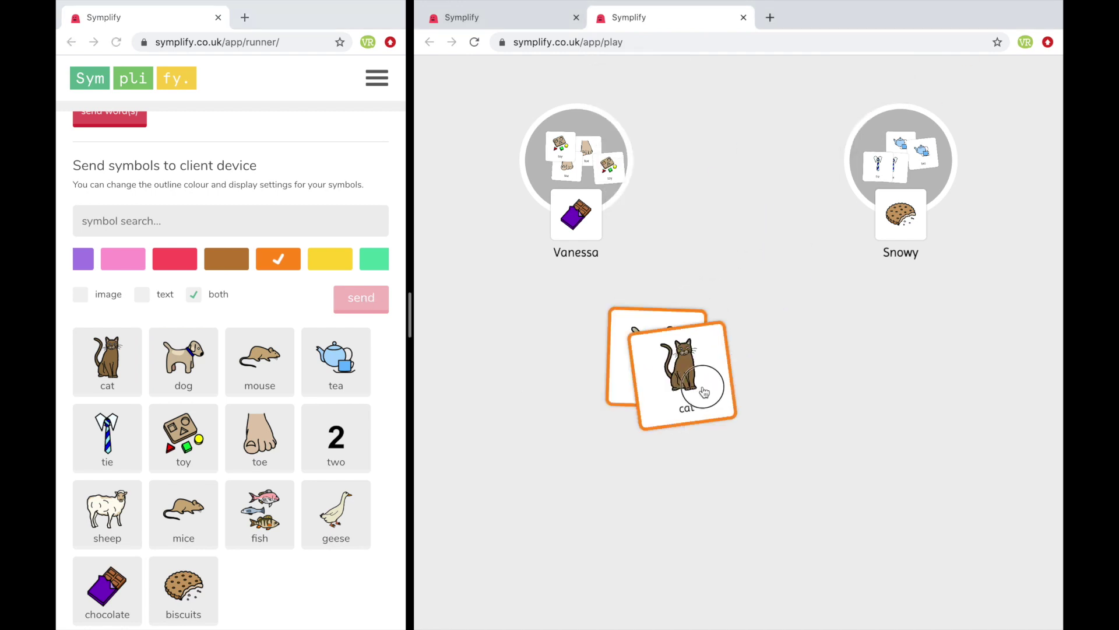
Step: Separate the two animal cards and stack the dog card above the cat card beneath the chocolate player's circle
{"action": "left_click_drag", "start_coordinate": [696, 394], "coordinate": [782, 393]}
{"action": "left_click_drag", "start_coordinate": [633, 367], "coordinate": [585, 370]}
{"action": "left_click_drag", "start_coordinate": [746, 392], "coordinate": [583, 494]}
{"action": "left_click_drag", "start_coordinate": [580, 397], "coordinate": [565, 390]}
{"action": "left_click_drag", "start_coordinate": [608, 474], "coordinate": [576, 479]}
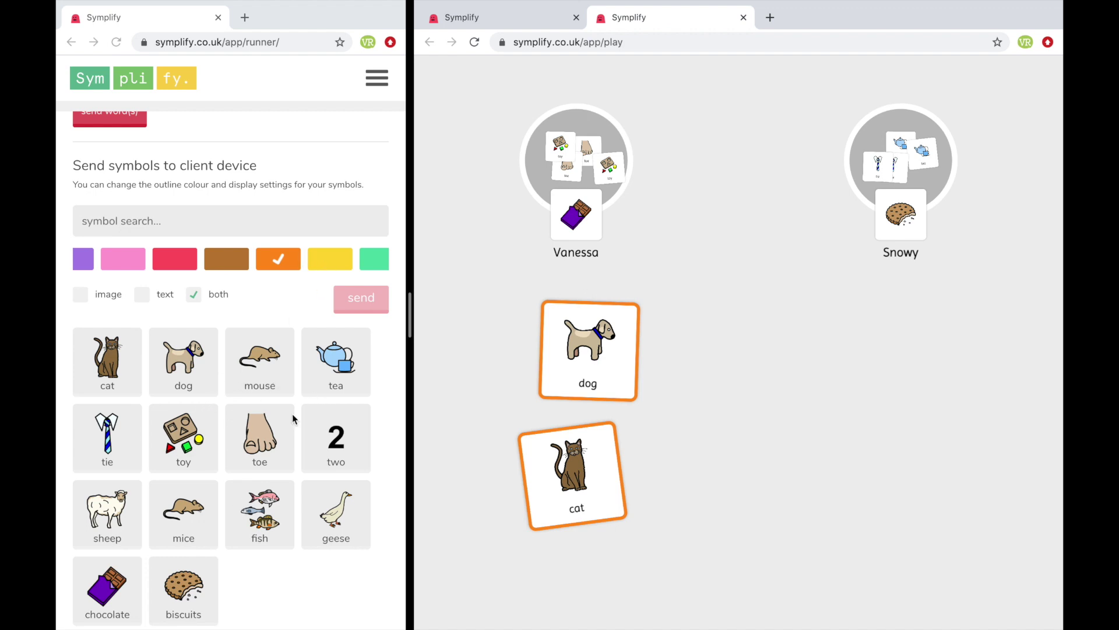
Step: Search the symbols for "eating", select the first side-view eating symbol and set its outline colour to yellow
{"action": "scroll", "coordinate": [232, 353], "scroll_direction": "up", "scroll_amount": 1}
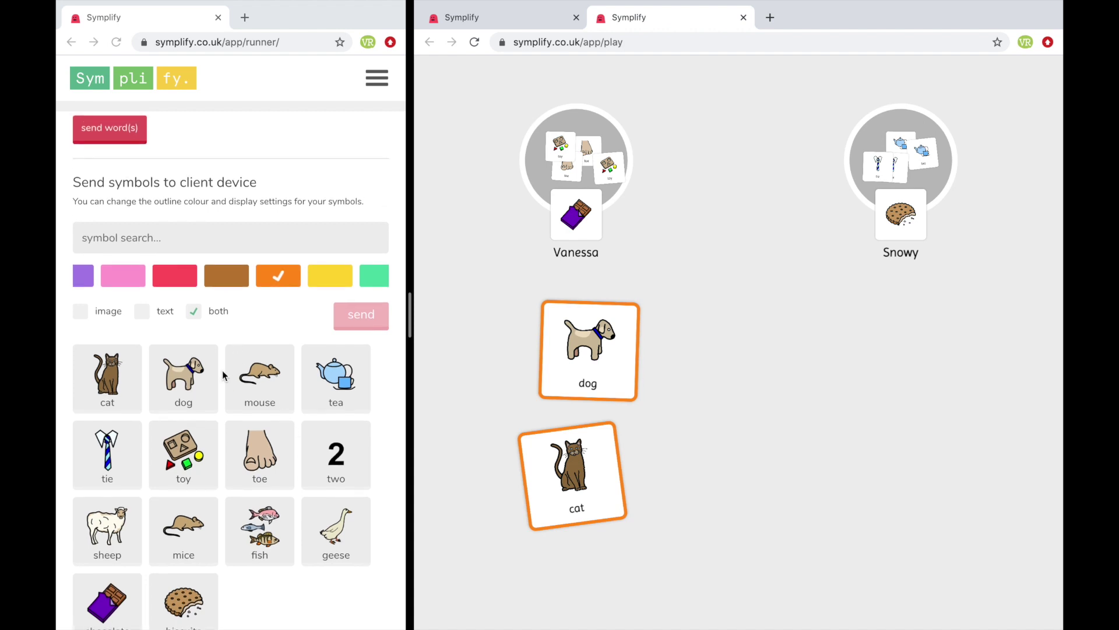
{"action": "left_click", "coordinate": [127, 237]}
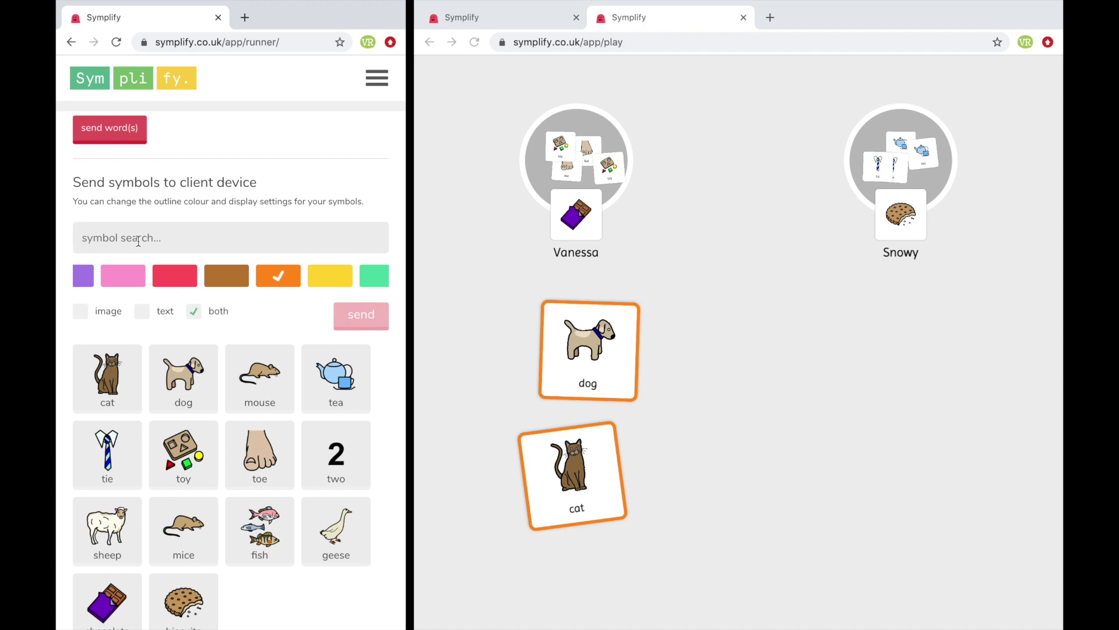
{"action": "type", "text": "eating"}
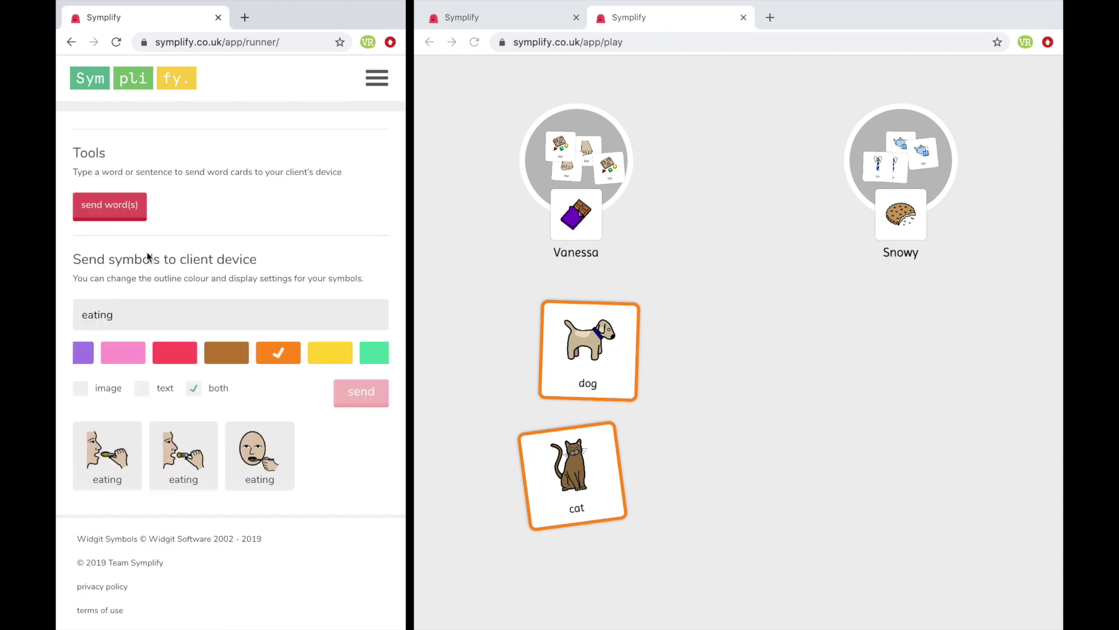
{"action": "left_click", "coordinate": [111, 478]}
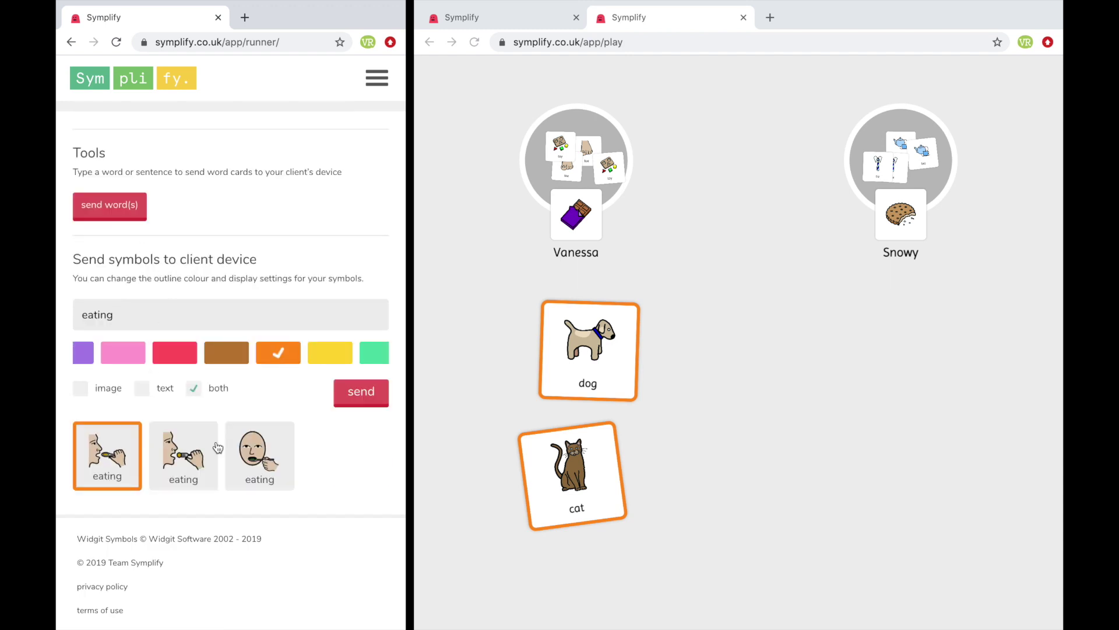
{"action": "left_click", "coordinate": [326, 357]}
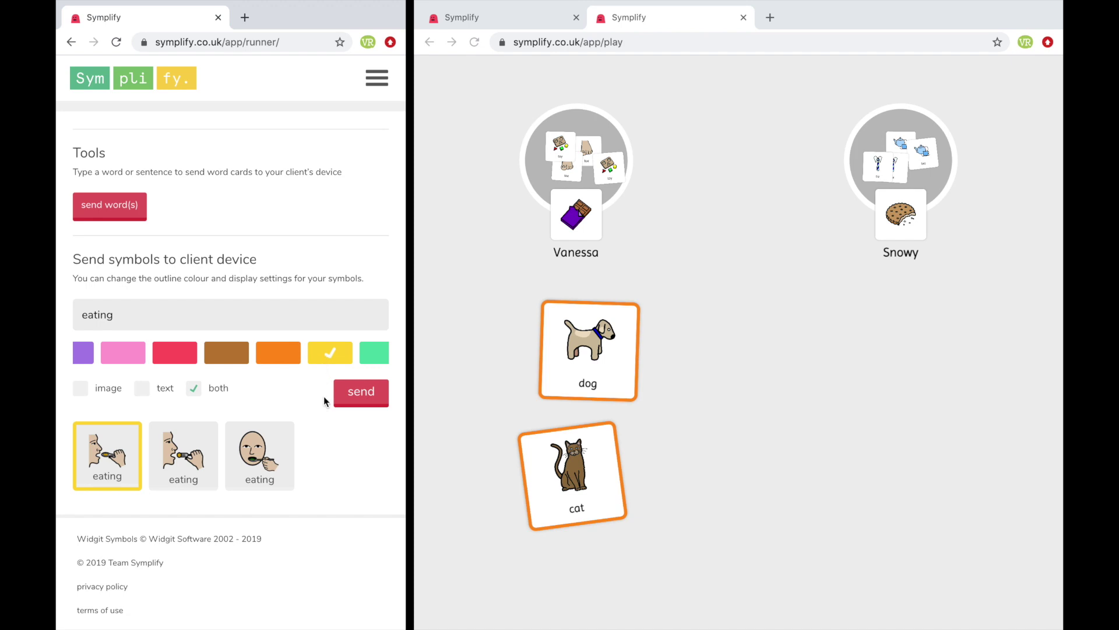
Step: Send the yellow-outlined eating symbol, turn over its card and place it in the middle of the play area
{"action": "left_click", "coordinate": [350, 395]}
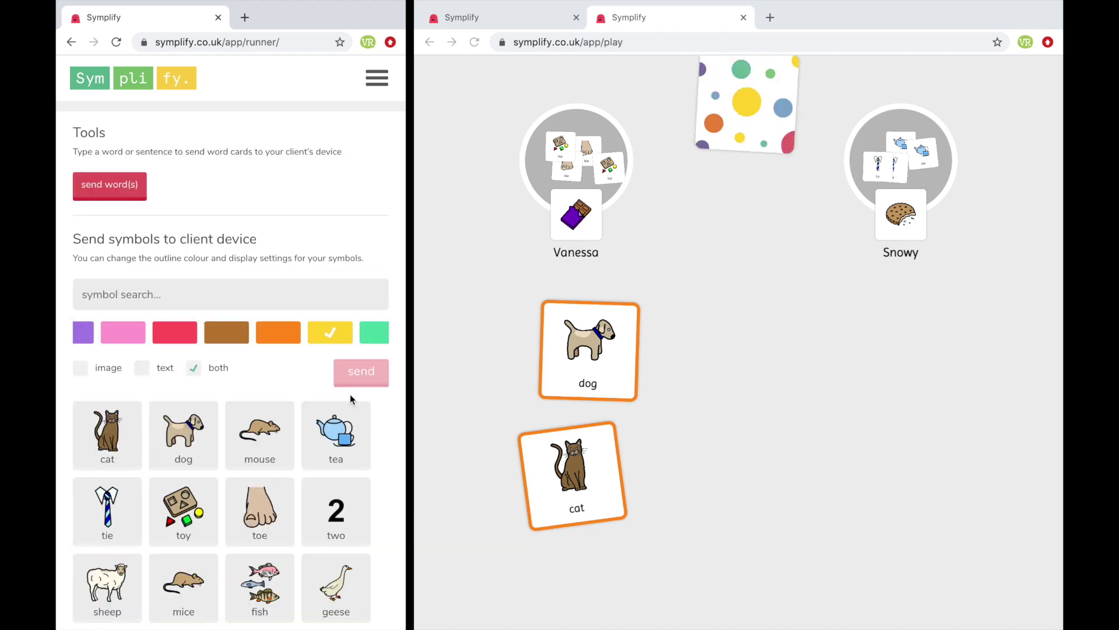
{"action": "left_click", "coordinate": [726, 310]}
{"action": "left_click_drag", "start_coordinate": [723, 306], "coordinate": [742, 398]}
Step: Send the eating symbol again as image only, turn over the card and place it beside the first eating card
{"action": "scroll", "coordinate": [271, 488], "scroll_direction": "down", "scroll_amount": 3}
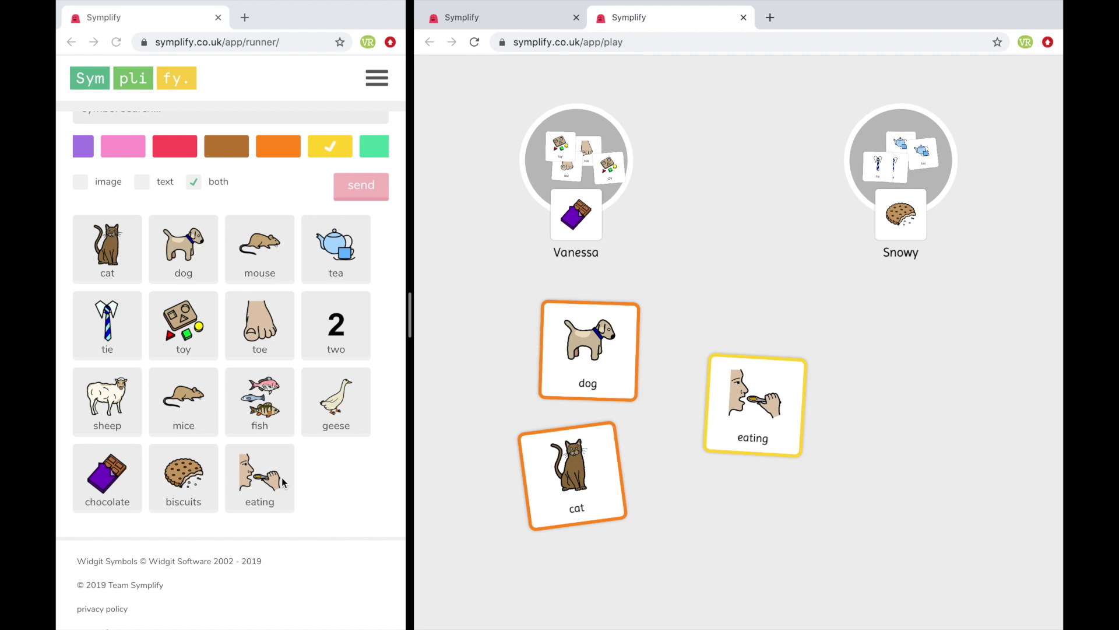
{"action": "left_click", "coordinate": [261, 482]}
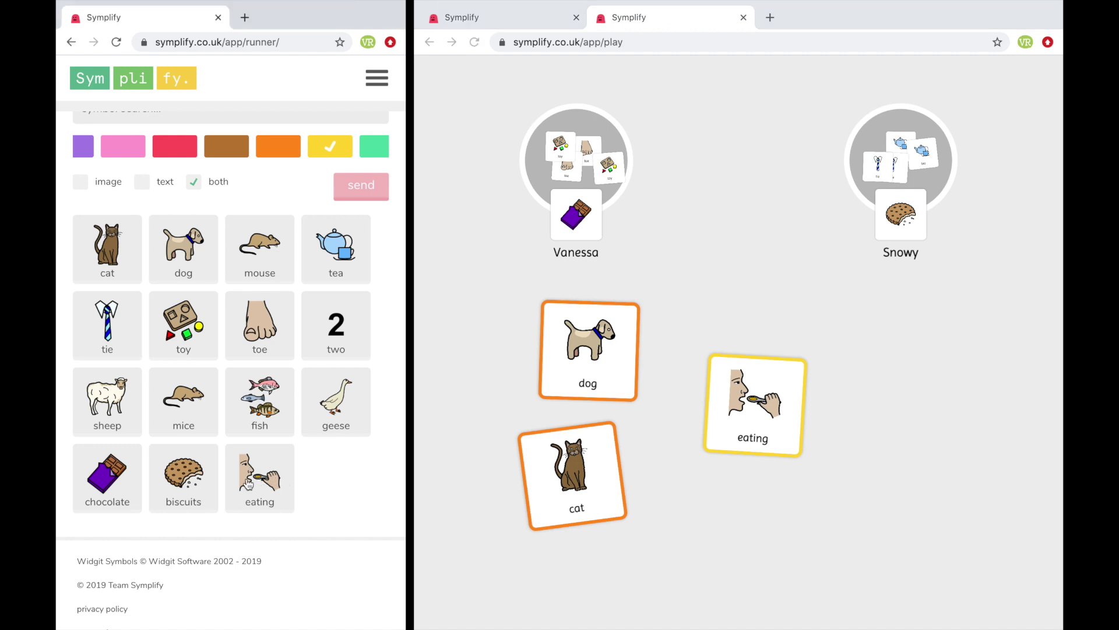
{"action": "left_click", "coordinate": [259, 481]}
{"action": "scroll", "coordinate": [320, 483], "scroll_direction": "up", "scroll_amount": 1}
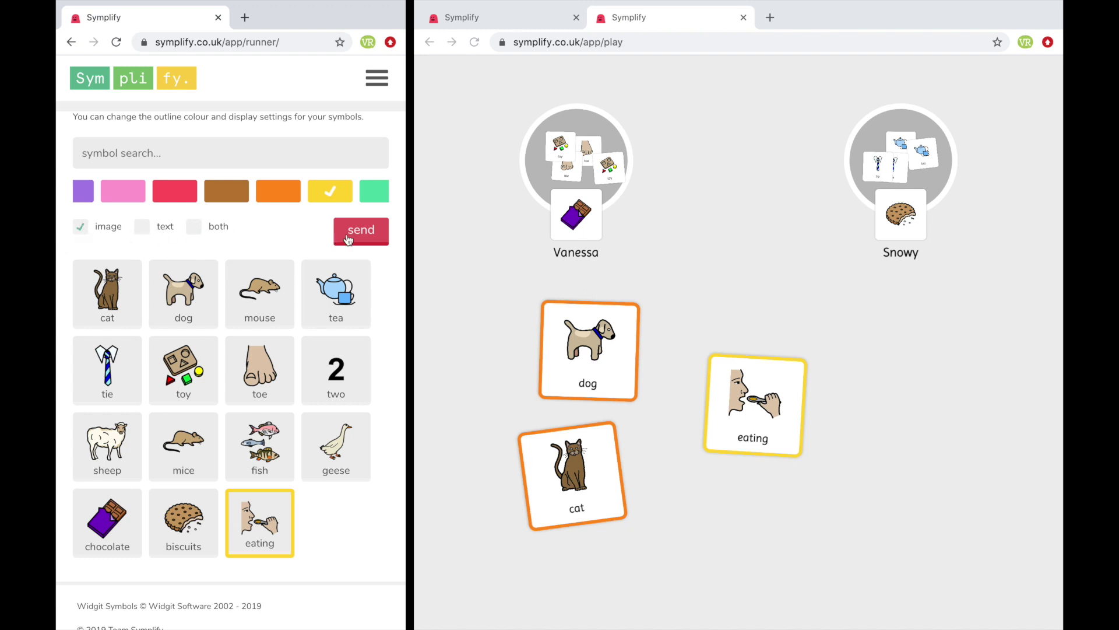
{"action": "left_click", "coordinate": [349, 240]}
{"action": "left_click", "coordinate": [841, 285]}
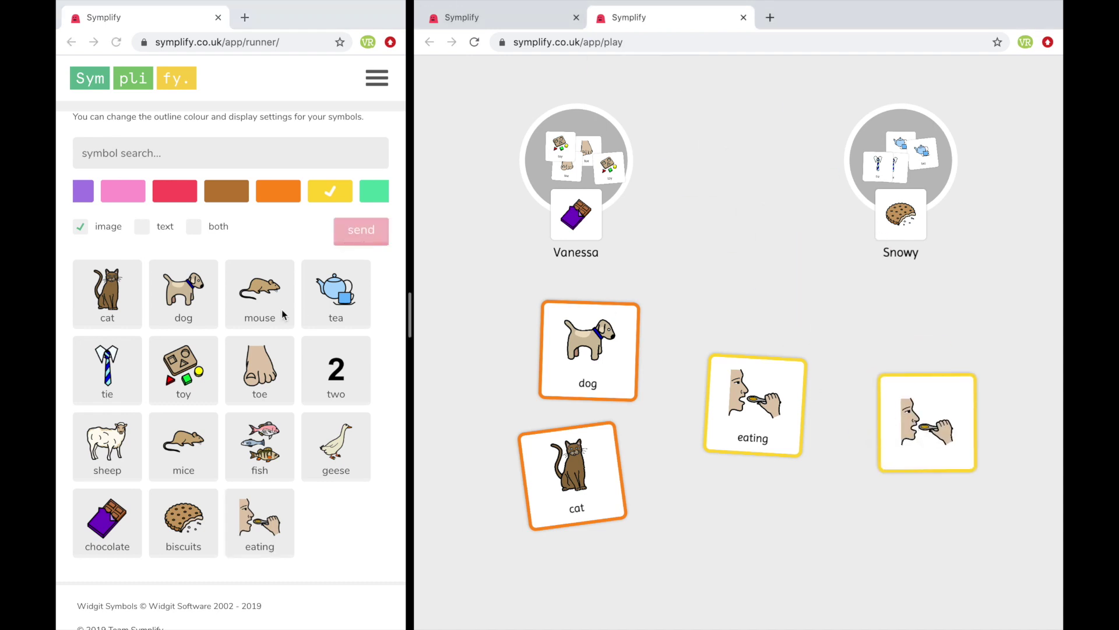
Step: Send the eating symbol as text only, turn over the card and place it under the image-only eating card
{"action": "left_click", "coordinate": [146, 228]}
{"action": "left_click", "coordinate": [143, 228]}
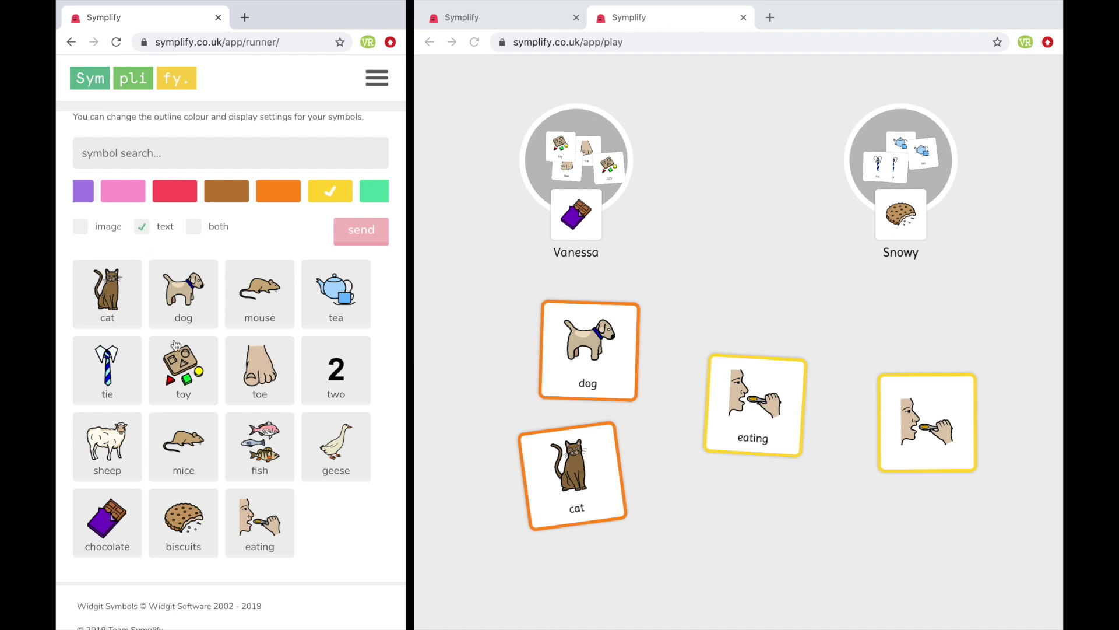
{"action": "left_click", "coordinate": [262, 538]}
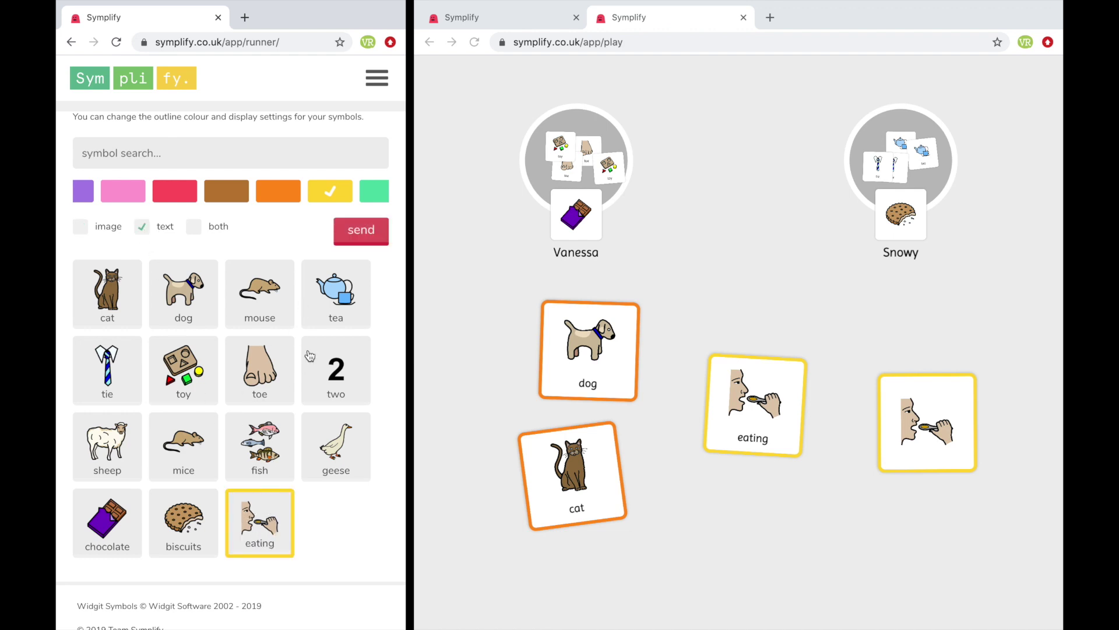
{"action": "left_click", "coordinate": [356, 240]}
{"action": "left_click", "coordinate": [708, 395]}
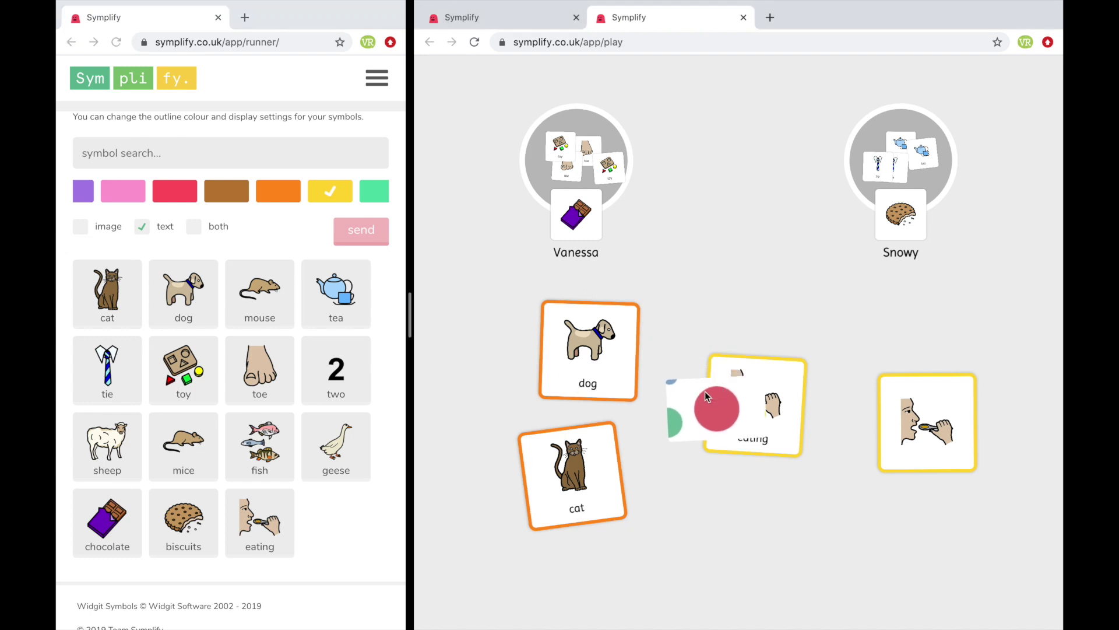
{"action": "left_click_drag", "start_coordinate": [700, 407], "coordinate": [899, 510]}
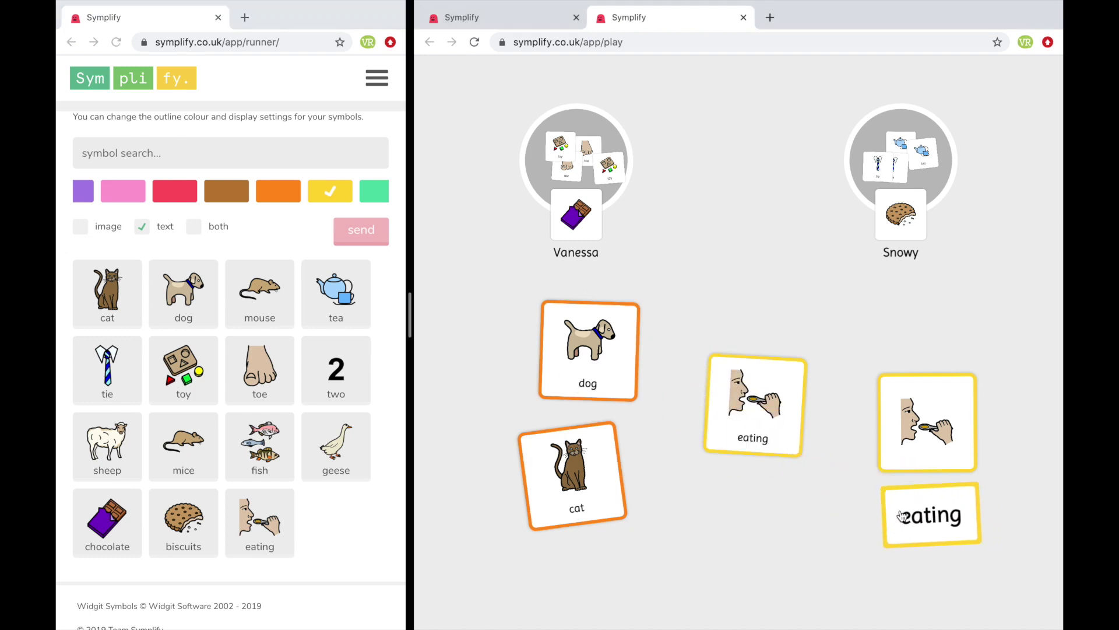
Step: Send the words "I can see" to the client device as word cards
{"action": "scroll", "coordinate": [237, 352], "scroll_direction": "up", "scroll_amount": 4}
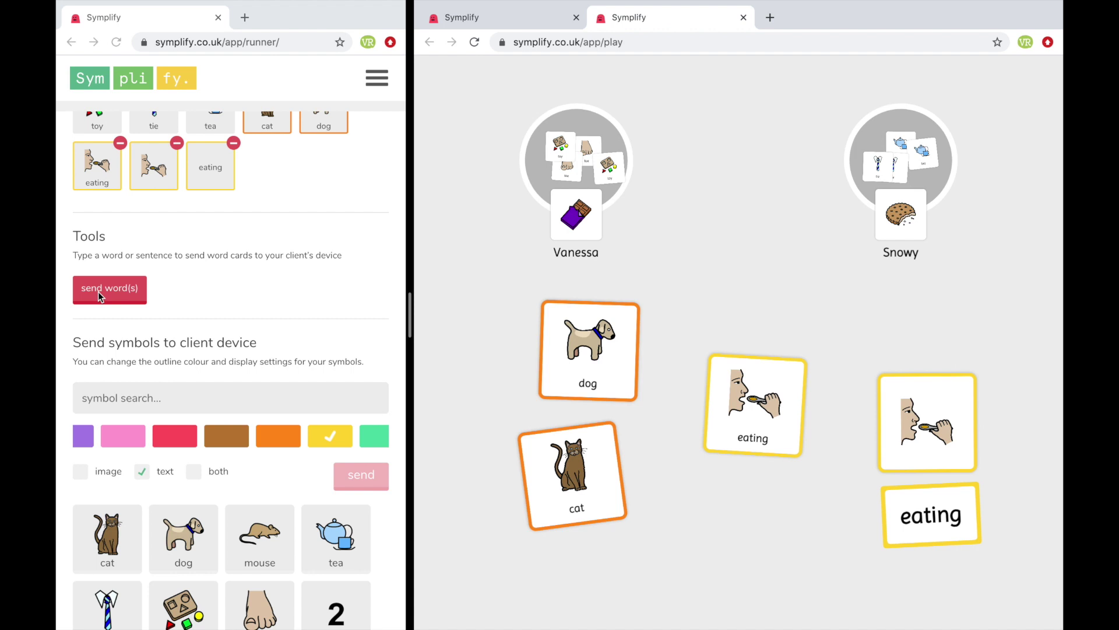
{"action": "left_click", "coordinate": [96, 288]}
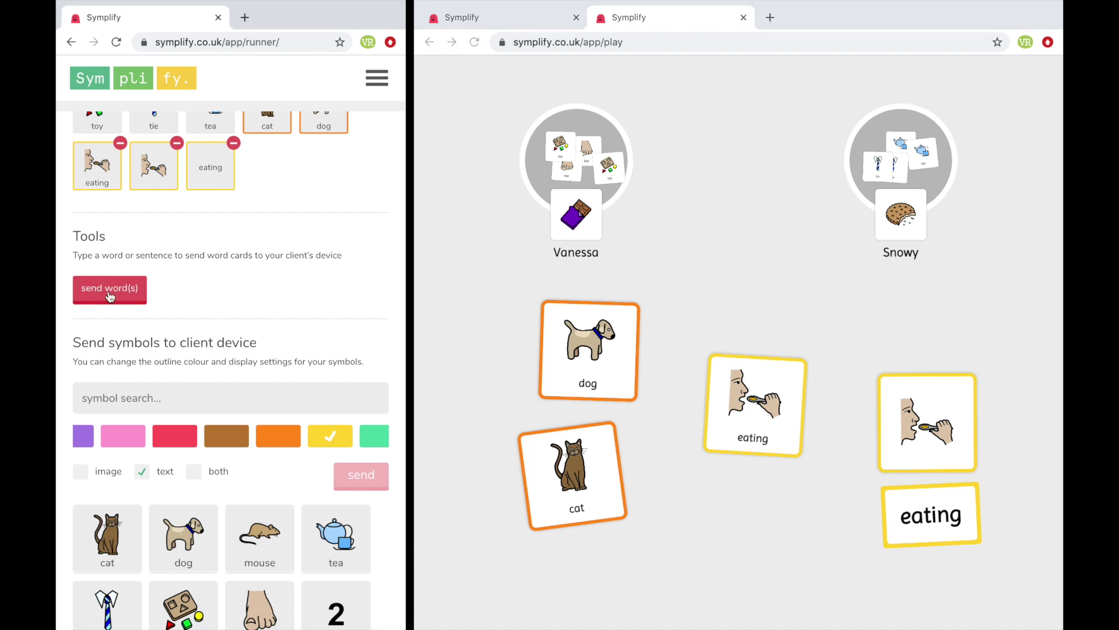
{"action": "left_click", "coordinate": [107, 292]}
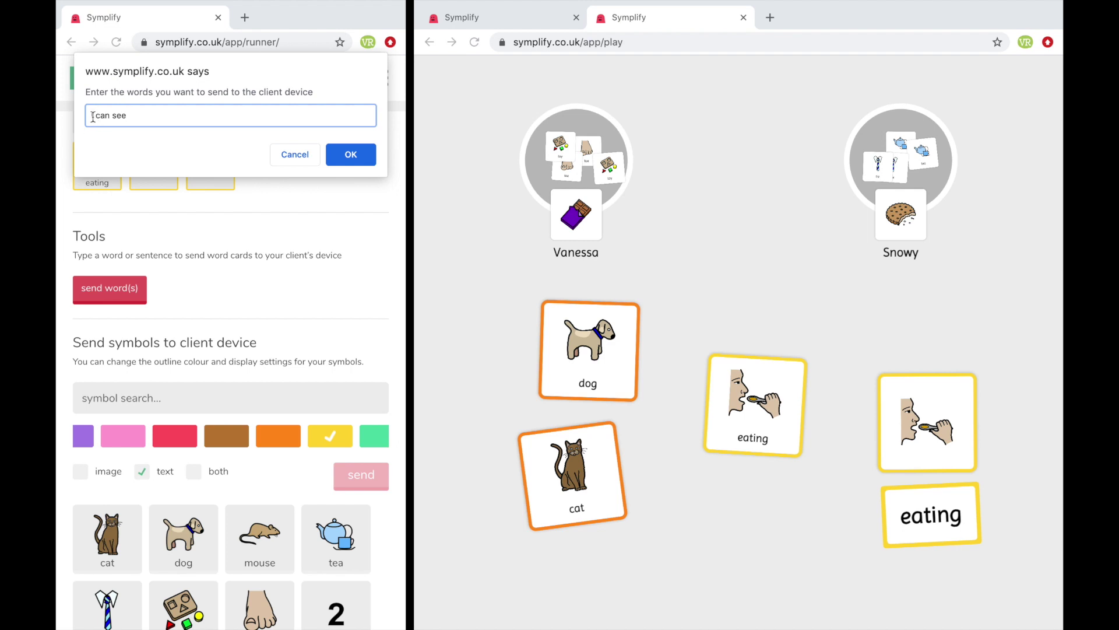
{"action": "left_click", "coordinate": [351, 155]}
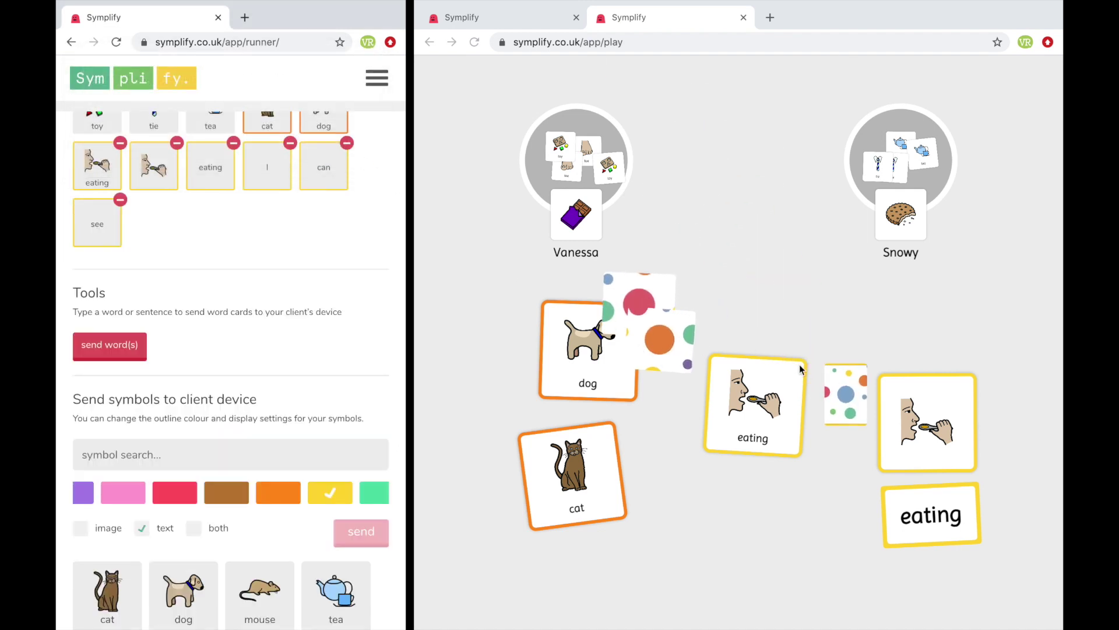
Step: Turn over the three yellow-outlined word cards, line them up as "I can see" and place a tea card from the biscuits player's circle below
{"action": "left_click", "coordinate": [548, 457]}
{"action": "left_click", "coordinate": [663, 346]}
{"action": "left_click", "coordinate": [638, 305]}
{"action": "left_click_drag", "start_coordinate": [635, 306], "coordinate": [735, 183]}
{"action": "left_click_drag", "start_coordinate": [846, 396], "coordinate": [667, 181]}
{"action": "left_click_drag", "start_coordinate": [676, 365], "coordinate": [820, 185]}
{"action": "left_click_drag", "start_coordinate": [927, 160], "coordinate": [762, 277]}
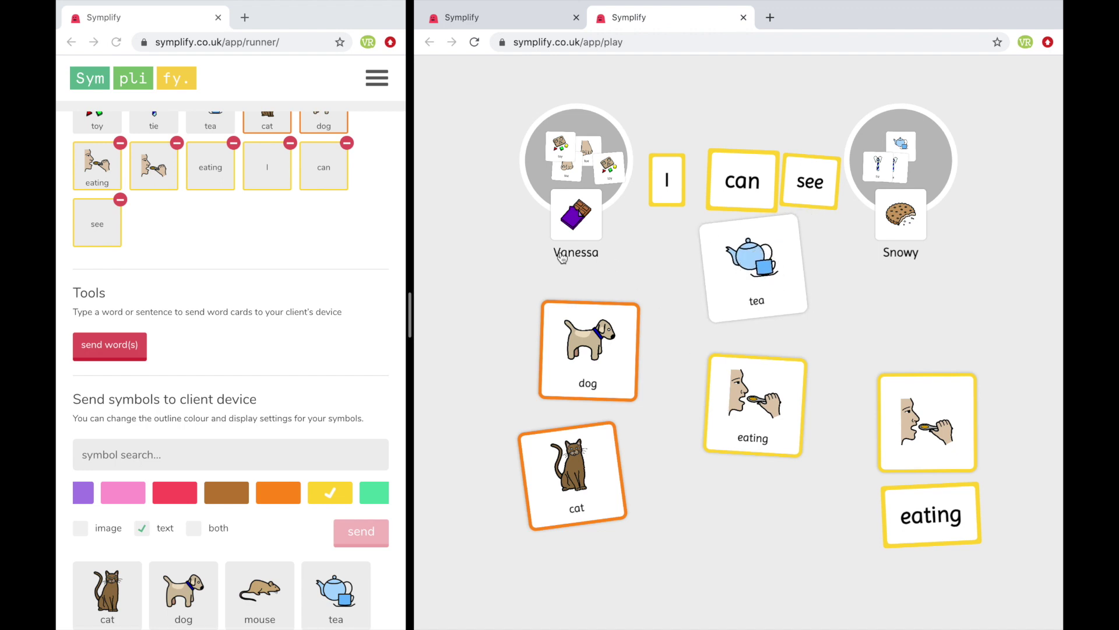
Step: Remove the yellow-outlined "I", "can" and "see" word cards from the active symbols
{"action": "scroll", "coordinate": [330, 288], "scroll_direction": "up", "scroll_amount": 1}
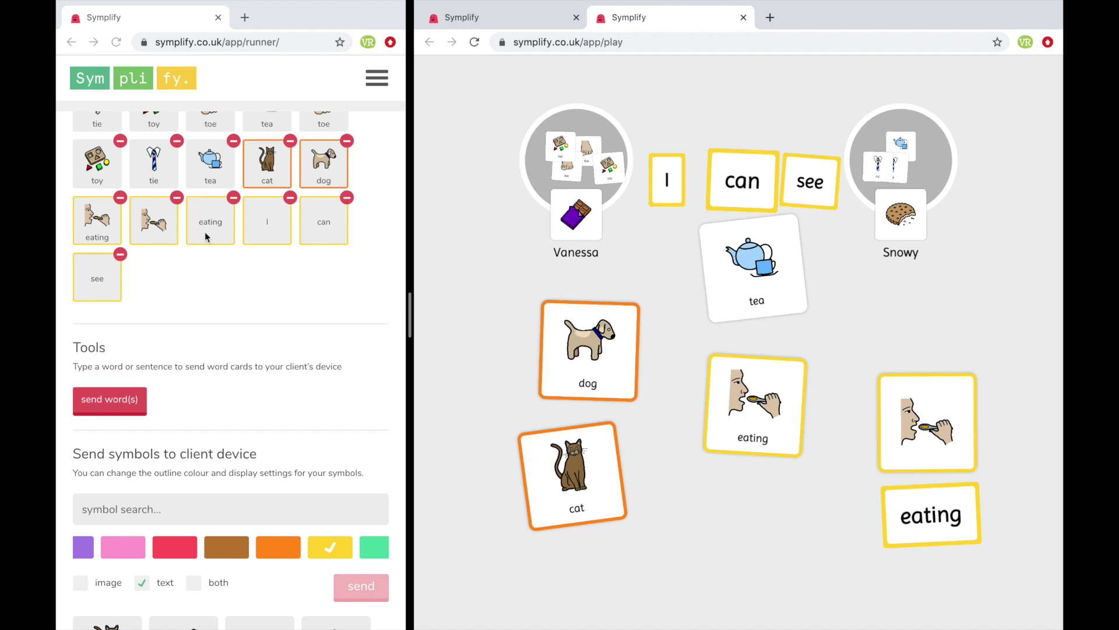
{"action": "scroll", "coordinate": [290, 285], "scroll_direction": "up", "scroll_amount": 1}
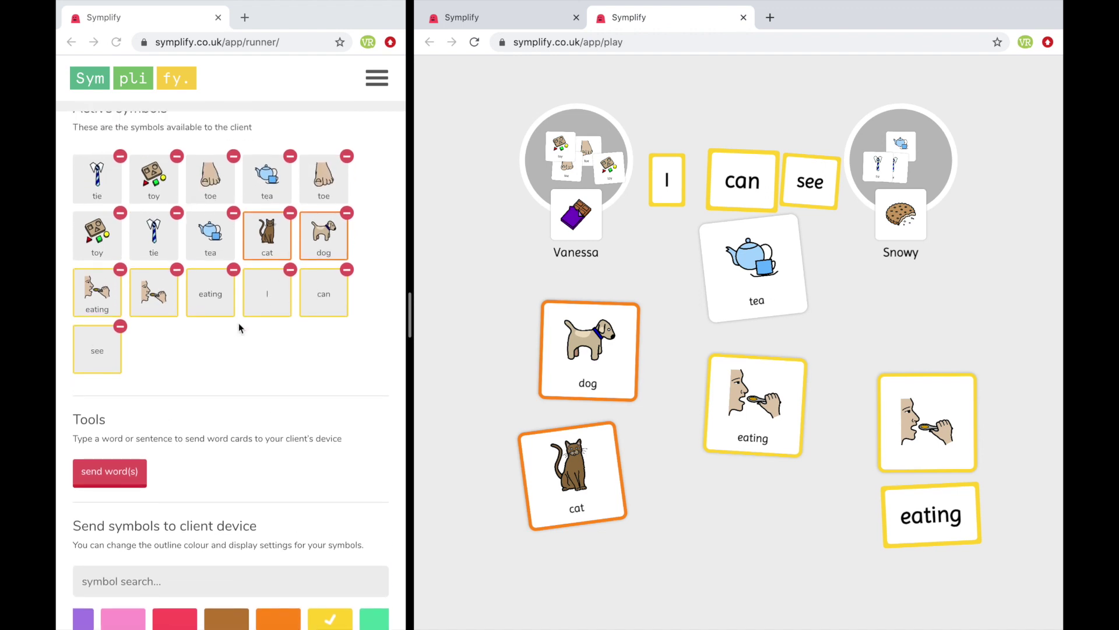
{"action": "scroll", "coordinate": [272, 375], "scroll_direction": "up", "scroll_amount": 1}
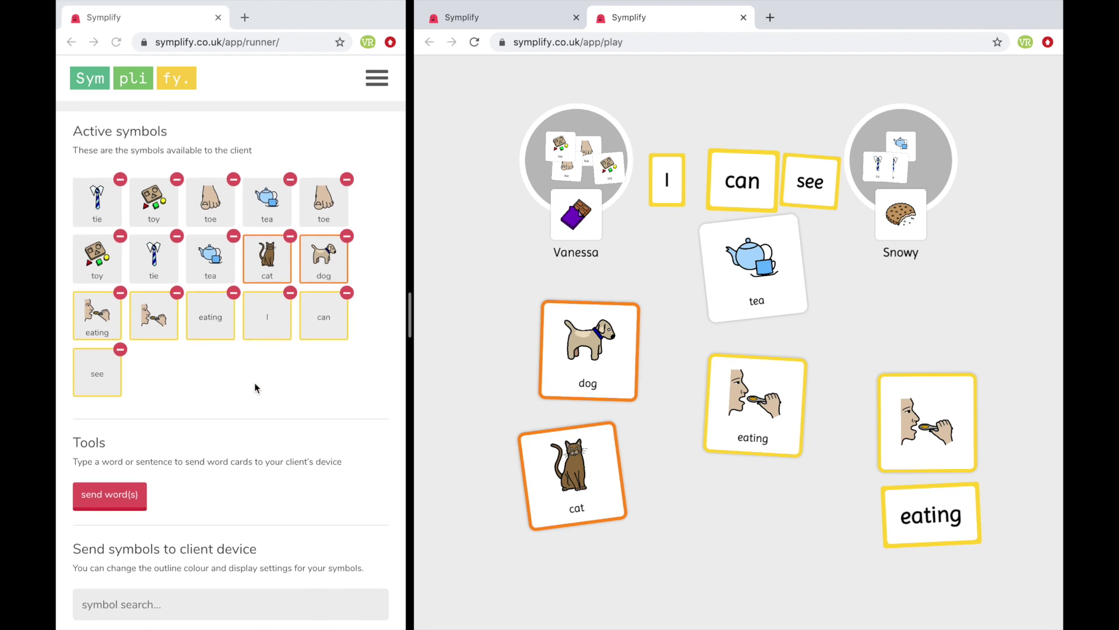
{"action": "scroll", "coordinate": [259, 390], "scroll_direction": "up", "scroll_amount": 1}
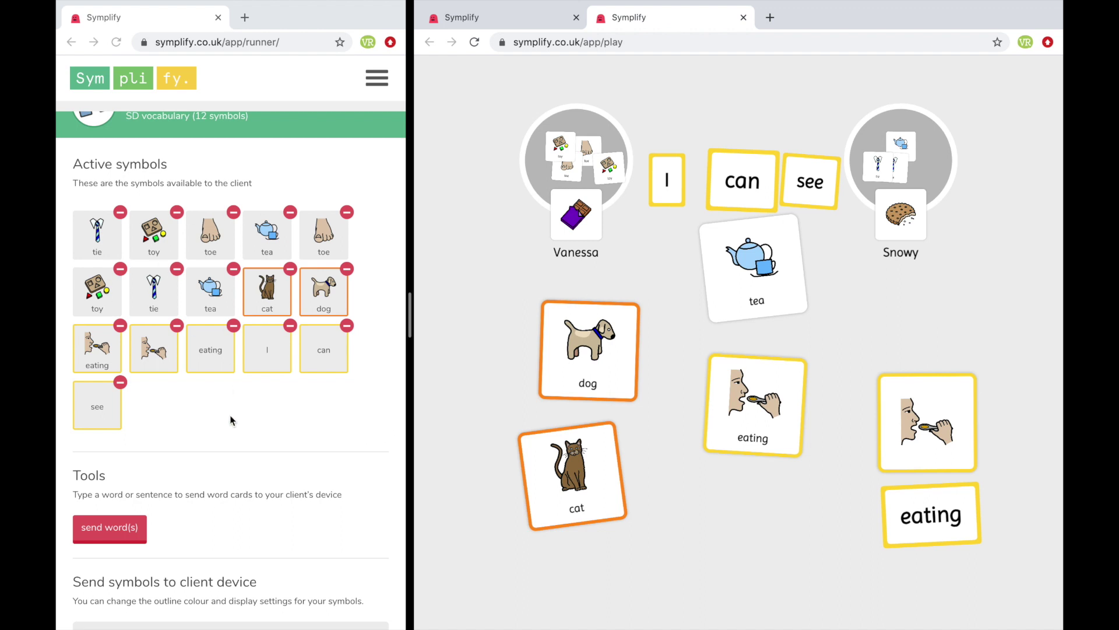
{"action": "left_click", "coordinate": [292, 331]}
{"action": "left_click", "coordinate": [291, 328]}
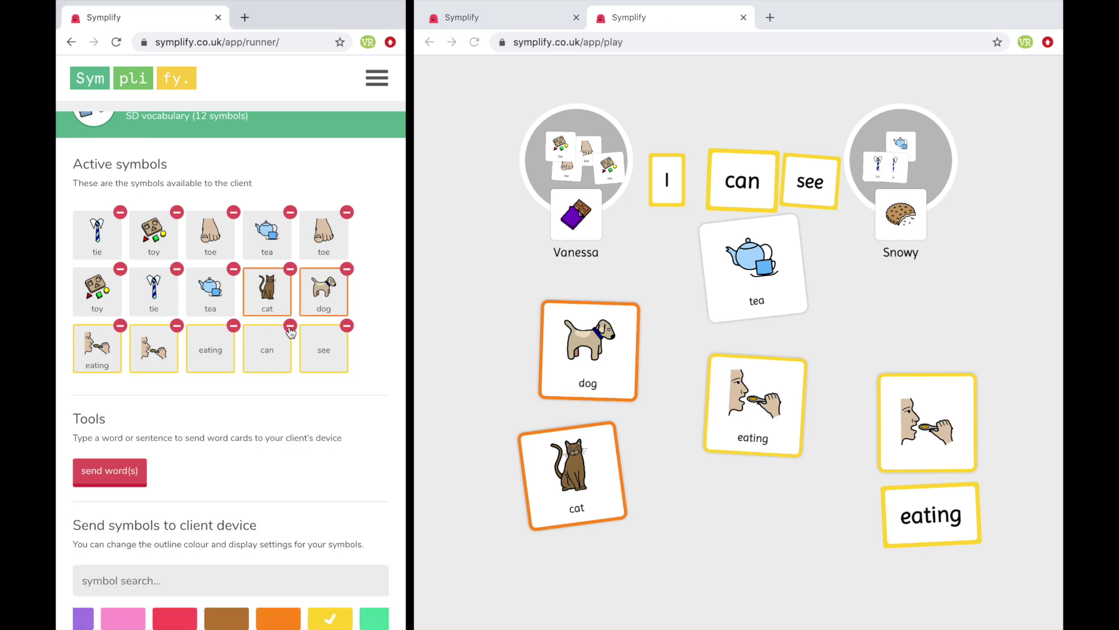
{"action": "left_click", "coordinate": [291, 328]}
{"action": "left_click", "coordinate": [291, 328]}
Step: Change the outline colour to plain light grey and send the words "I can see" to the client device
{"action": "scroll", "coordinate": [288, 365], "scroll_direction": "down", "scroll_amount": 8}
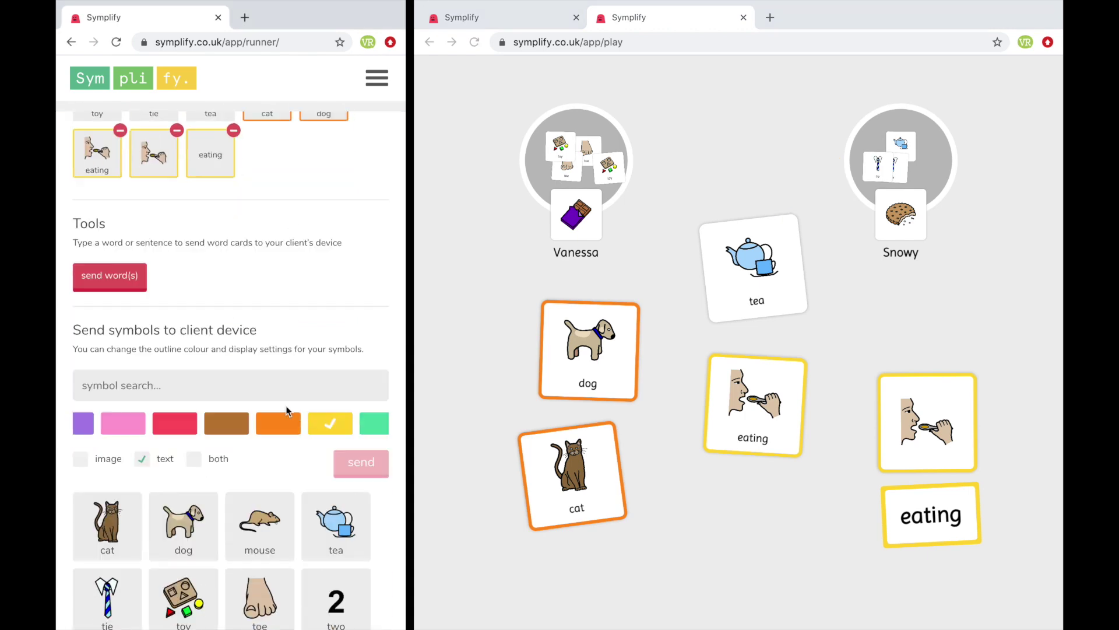
{"action": "scroll", "coordinate": [288, 411], "scroll_direction": "up", "scroll_amount": 3}
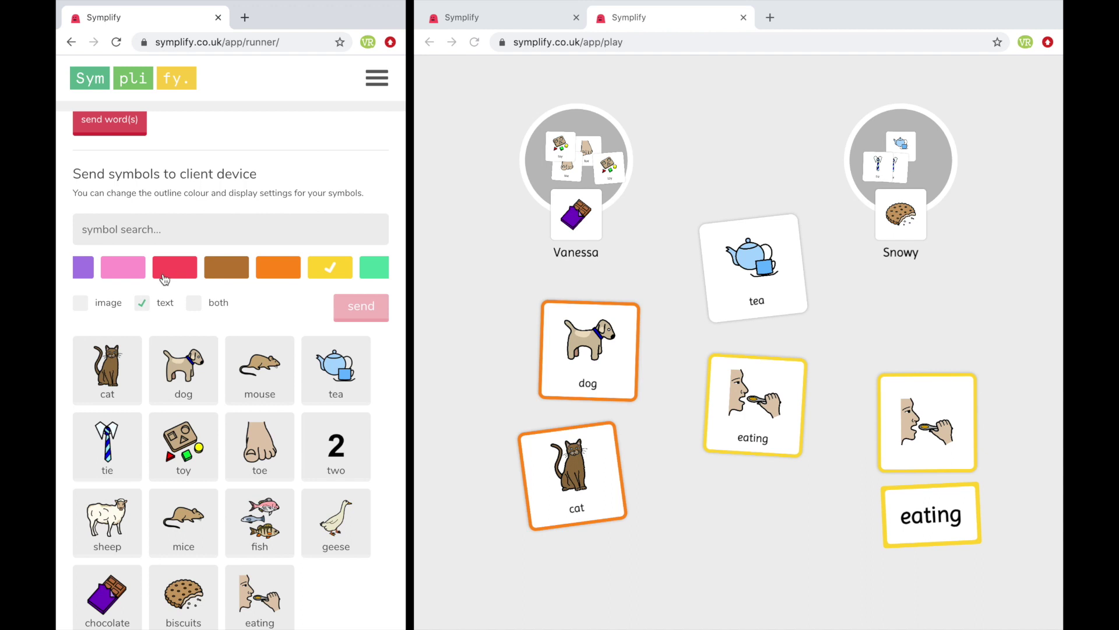
{"action": "scroll", "coordinate": [163, 277], "scroll_direction": "left", "scroll_amount": 3}
{"action": "left_click", "coordinate": [103, 273]}
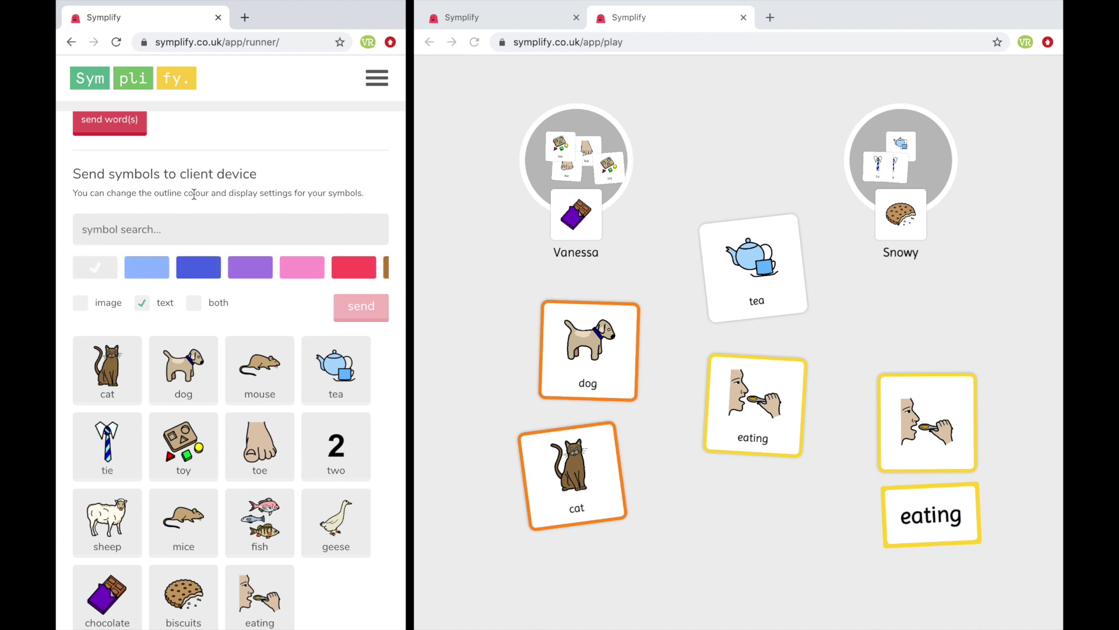
{"action": "scroll", "coordinate": [194, 195], "scroll_direction": "up", "scroll_amount": 1}
{"action": "left_click", "coordinate": [109, 179]}
{"action": "type", "text": "I can see"}
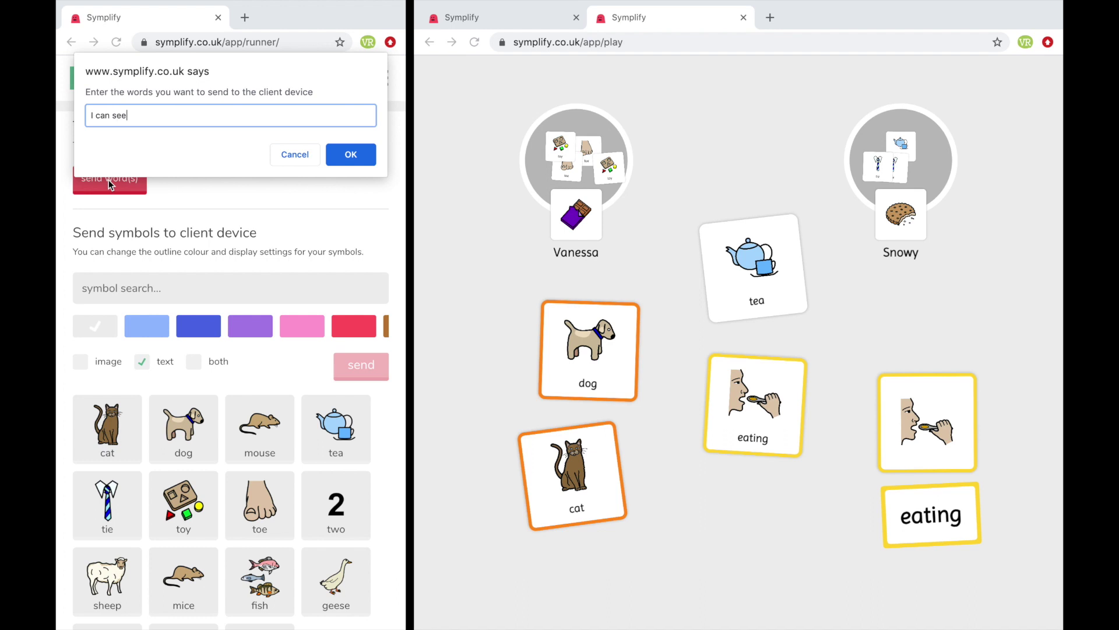
{"action": "left_click", "coordinate": [351, 154]}
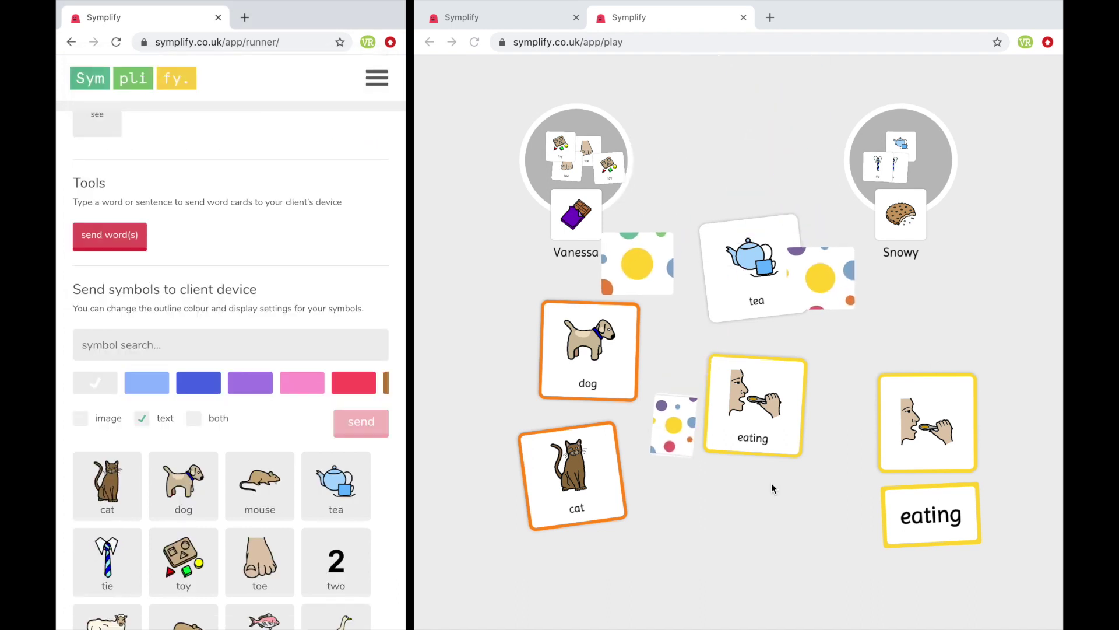
Step: Turn over the plain word cards, line them up as "I can see" between the players' circles and move the tea card beneath them
{"action": "left_click", "coordinate": [670, 435]}
{"action": "left_click", "coordinate": [671, 435]}
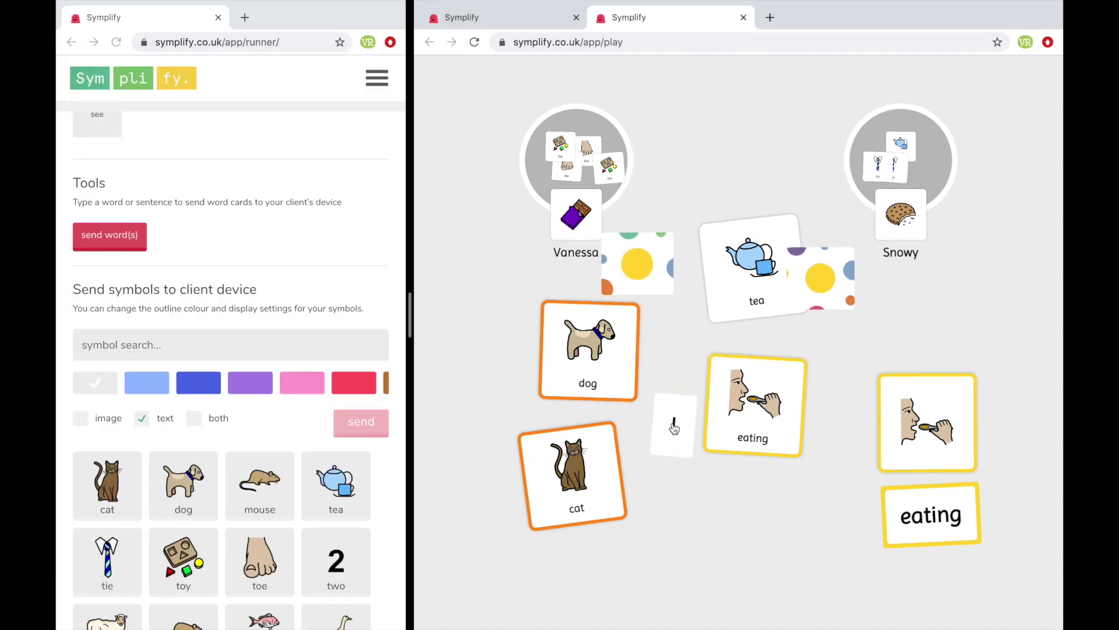
{"action": "left_click", "coordinate": [826, 292]}
{"action": "left_click", "coordinate": [652, 277]}
{"action": "left_click_drag", "start_coordinate": [674, 429], "coordinate": [673, 123]}
{"action": "left_click_drag", "start_coordinate": [664, 252], "coordinate": [752, 127]}
{"action": "left_click_drag", "start_coordinate": [816, 277], "coordinate": [795, 140]}
{"action": "left_click_drag", "start_coordinate": [748, 259], "coordinate": [738, 229]}
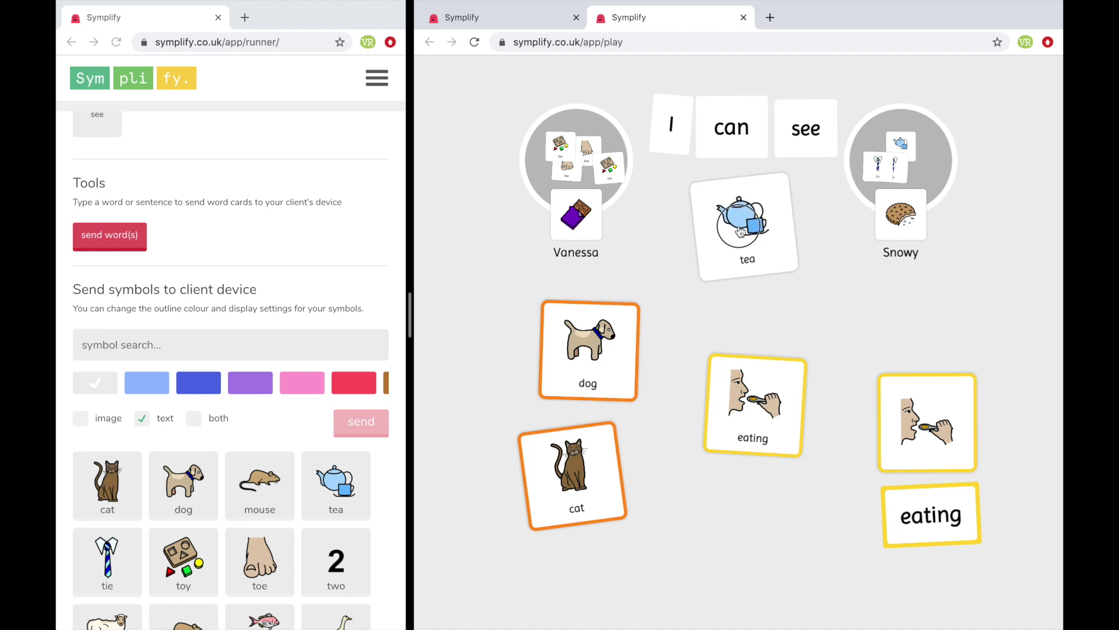
{"action": "scroll", "coordinate": [243, 288], "scroll_direction": "up", "scroll_amount": 1}
{"action": "scroll", "coordinate": [243, 288], "scroll_direction": "up", "scroll_amount": 5}
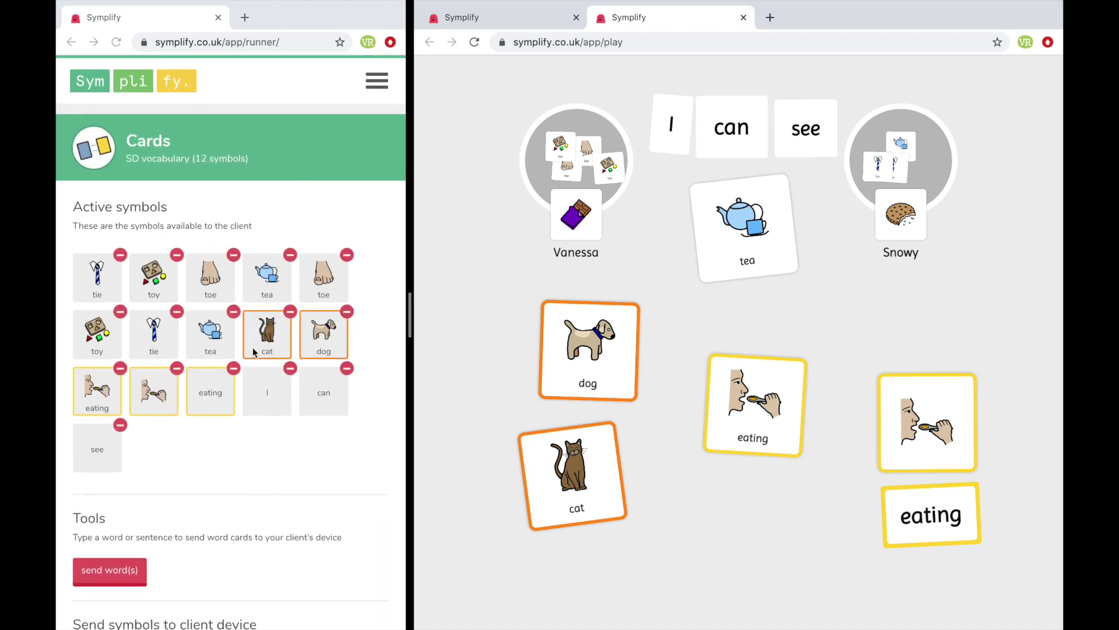
Step: Remove the orange-outlined cat and dog cards and the three yellow-outlined eating cards from the active symbols
{"action": "left_click", "coordinate": [289, 309]}
{"action": "left_click", "coordinate": [290, 309]}
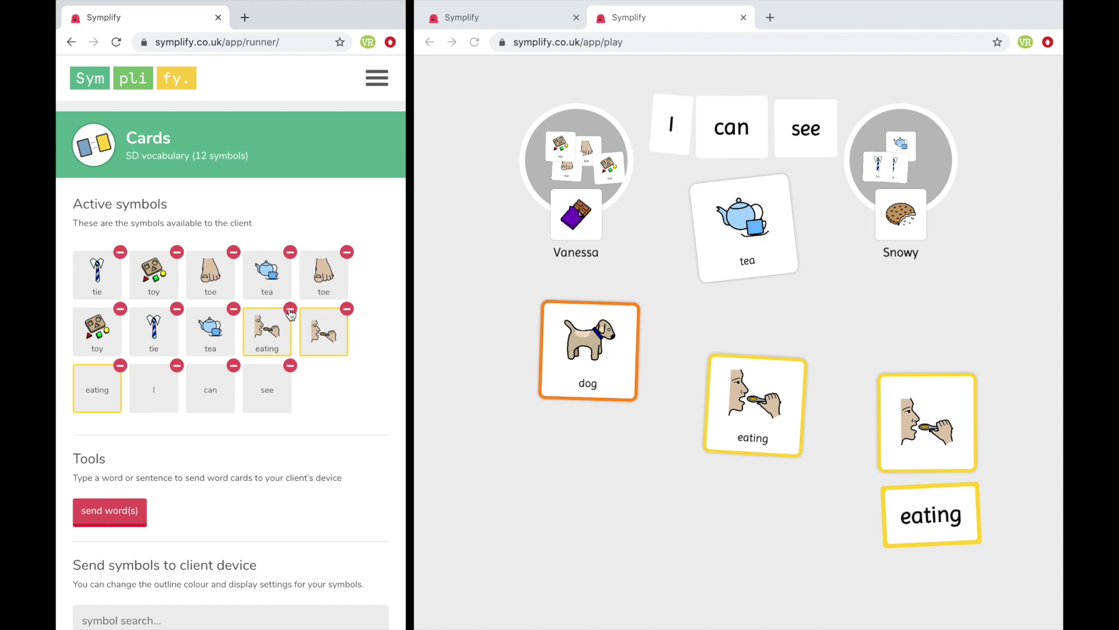
{"action": "left_click", "coordinate": [289, 309]}
{"action": "left_click", "coordinate": [290, 309]}
{"action": "left_click", "coordinate": [290, 309]}
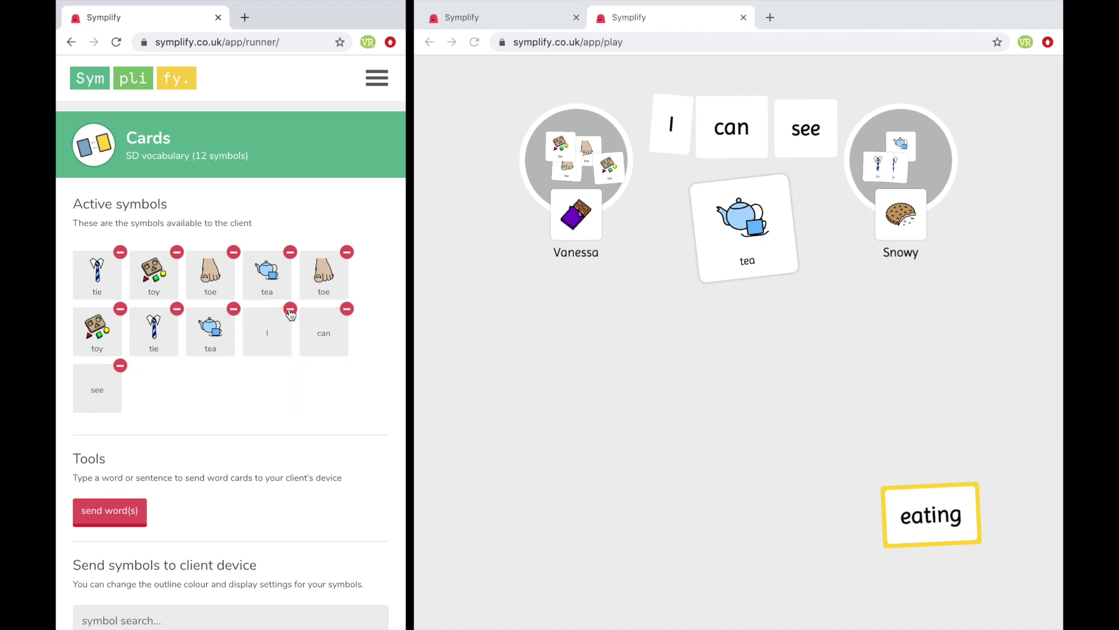
Step: Take both tie cards out of the biscuits player's circle and lay them apart in the open space below
{"action": "left_click", "coordinate": [879, 174]}
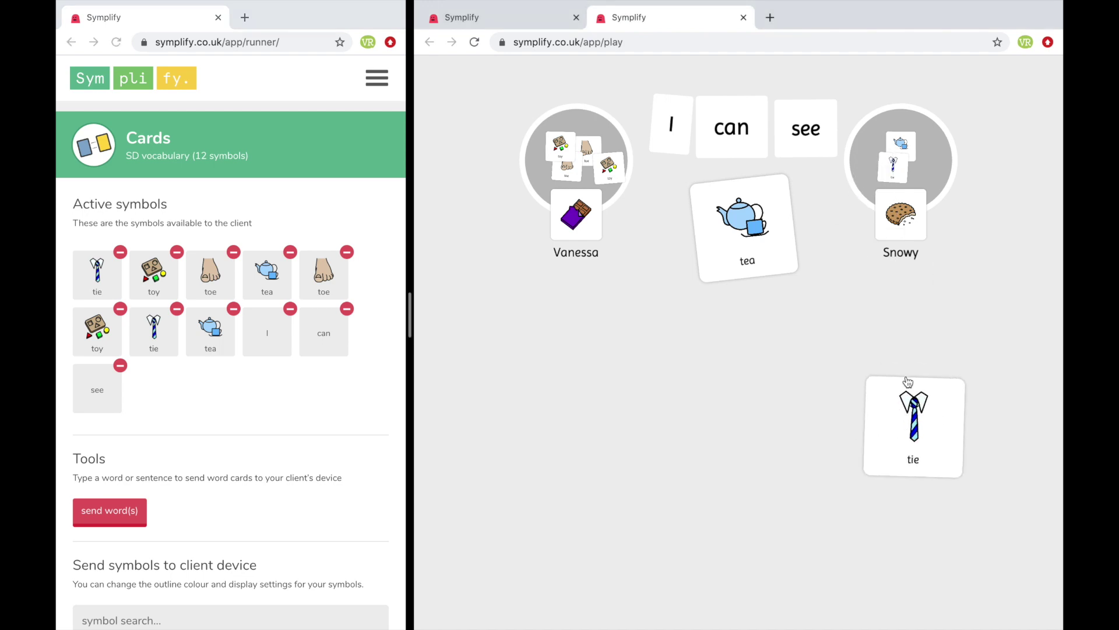
{"action": "left_click", "coordinate": [894, 184]}
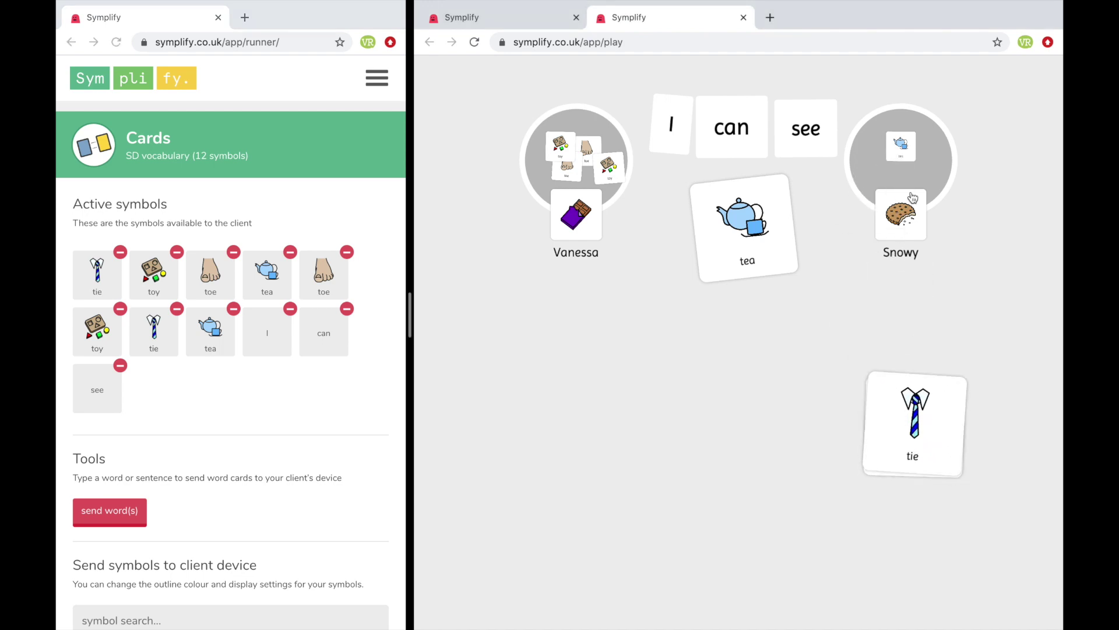
{"action": "left_click_drag", "start_coordinate": [919, 443], "coordinate": [717, 443]}
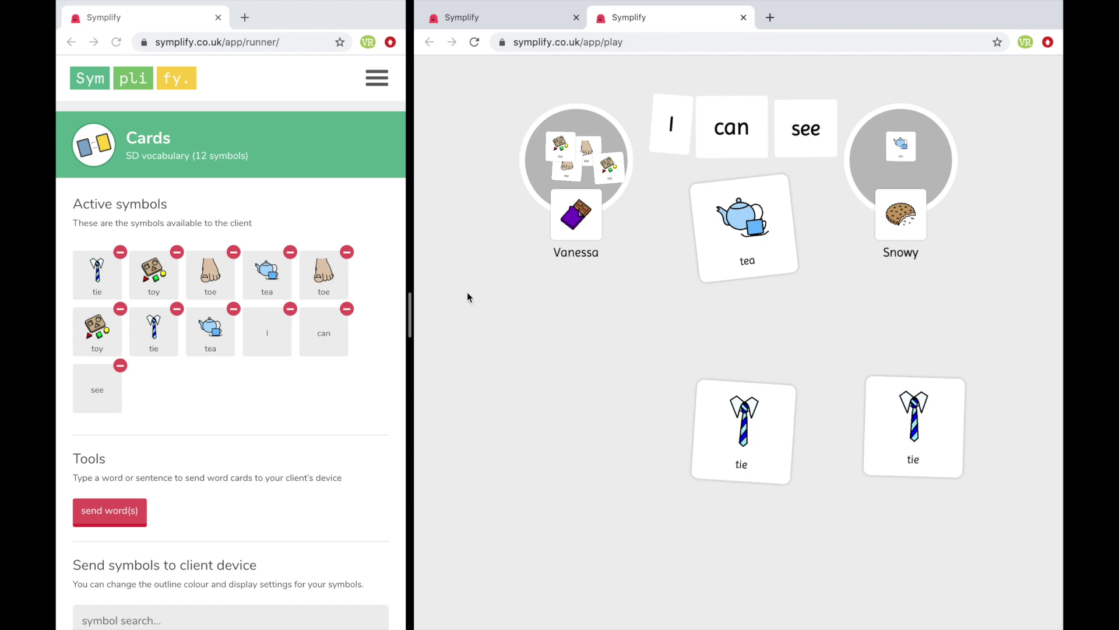
Step: Remove one tea, one toe, one toy and one tie from the active symbols, leaving a single card of each
{"action": "left_click", "coordinate": [289, 255]}
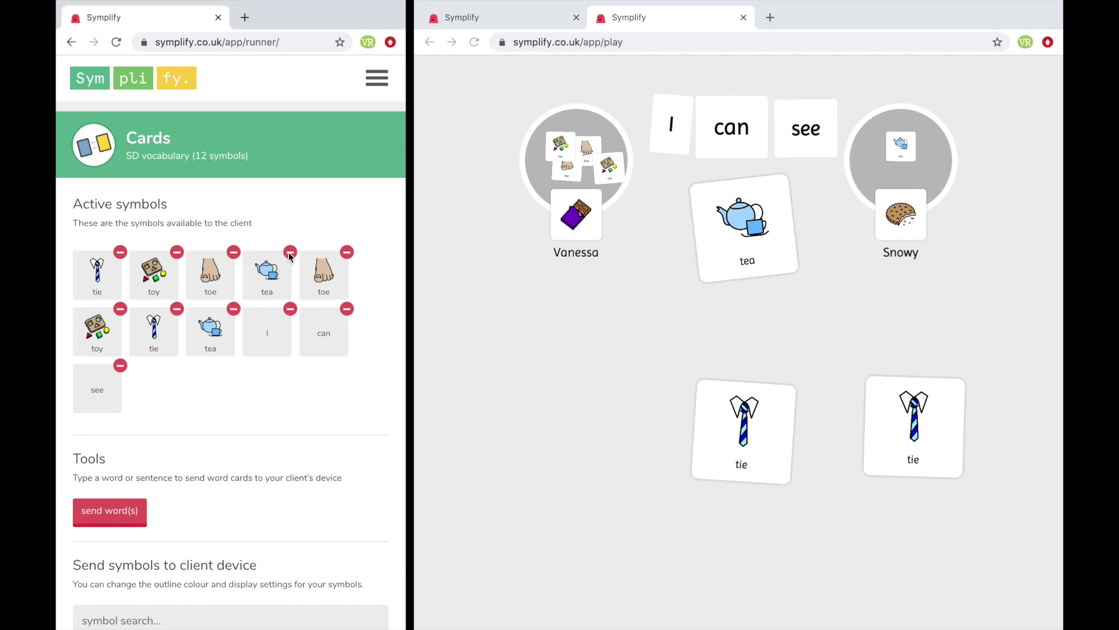
{"action": "left_click", "coordinate": [290, 254]}
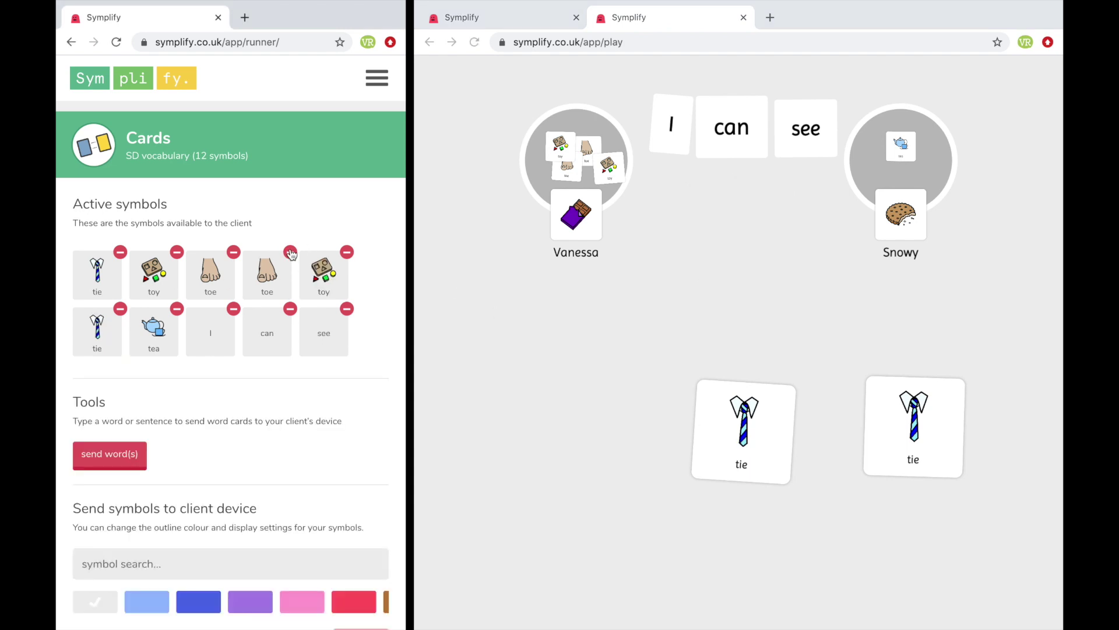
{"action": "left_click", "coordinate": [291, 254]}
{"action": "left_click", "coordinate": [176, 252]}
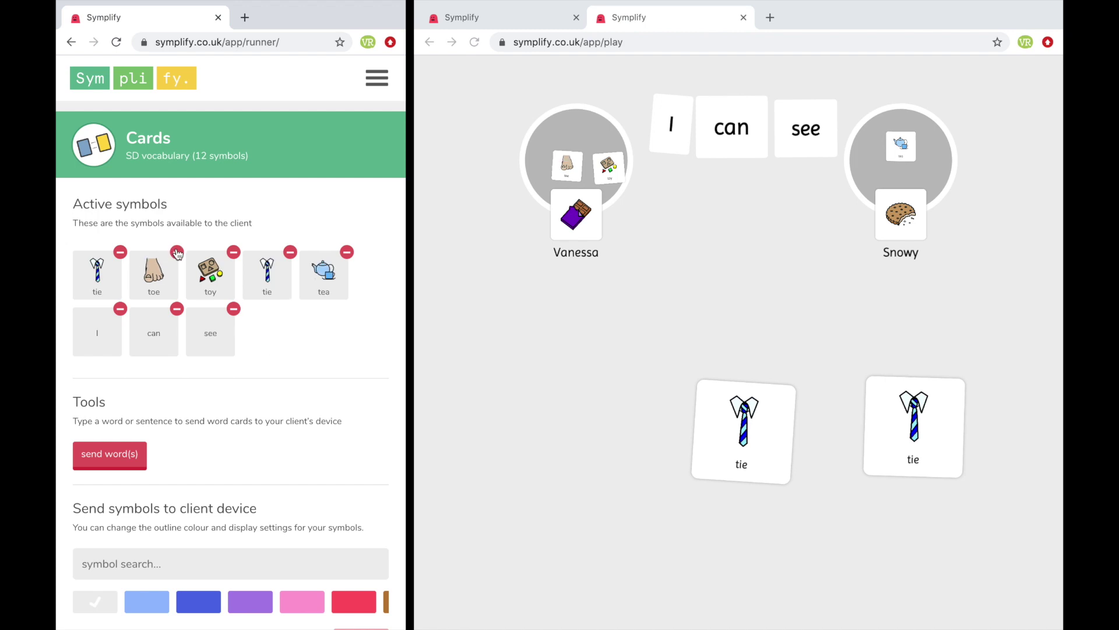
{"action": "left_click", "coordinate": [290, 253]}
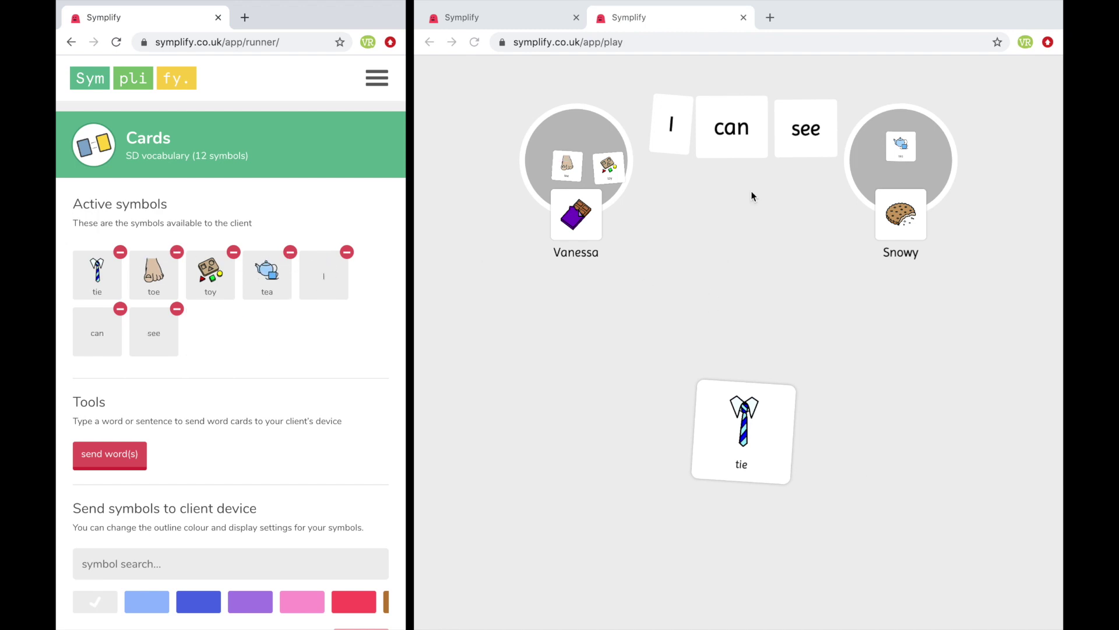
Step: Turn the tie card face down and stack the tea, toy and toe cards from the players' circles face down on it
{"action": "left_click", "coordinate": [732, 424]}
{"action": "left_click", "coordinate": [896, 146]}
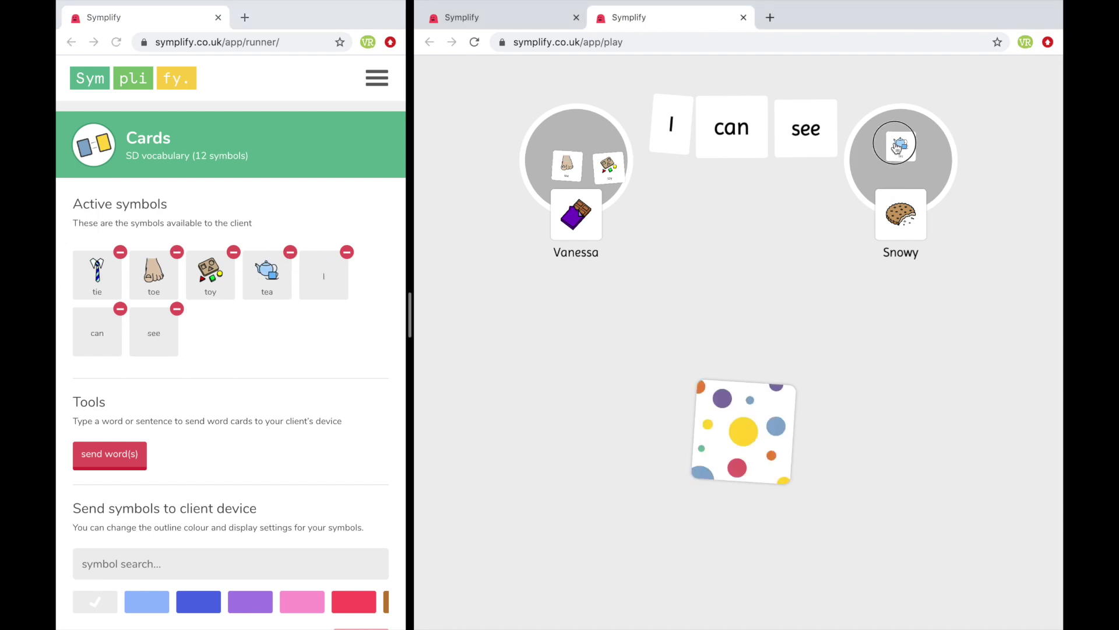
{"action": "left_click", "coordinate": [611, 171]}
{"action": "left_click", "coordinate": [567, 167]}
{"action": "left_click", "coordinate": [732, 463]}
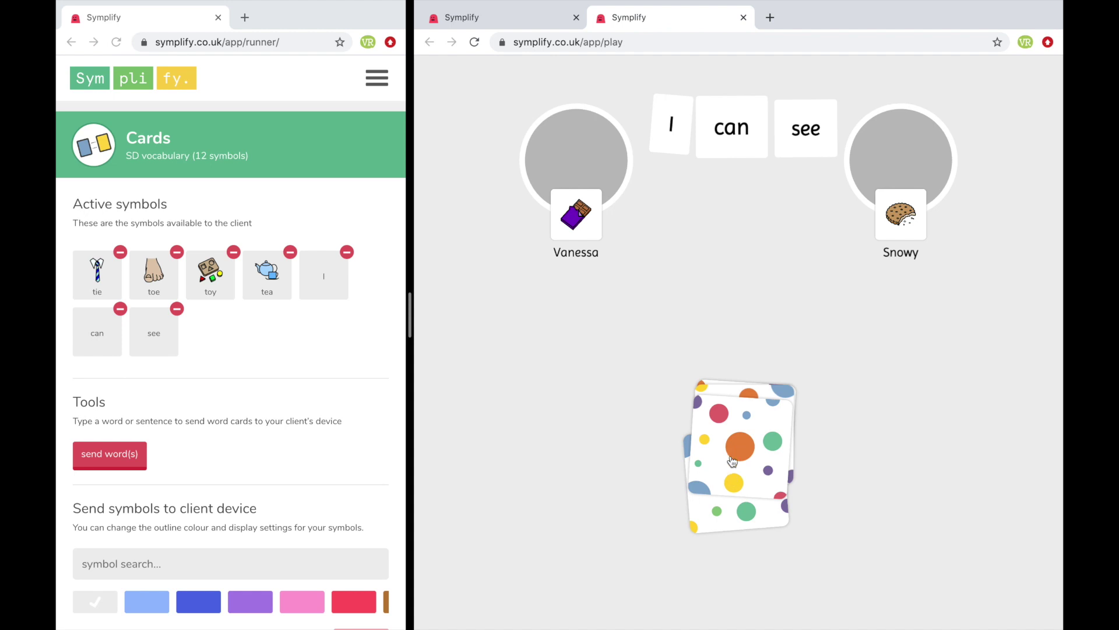
Step: Draw the toe and toy cards from the pile into the biscuits player's circle and place the revealed tea card beneath "I can see"
{"action": "left_click_drag", "start_coordinate": [733, 452], "coordinate": [734, 231]}
{"action": "left_click", "coordinate": [733, 230]}
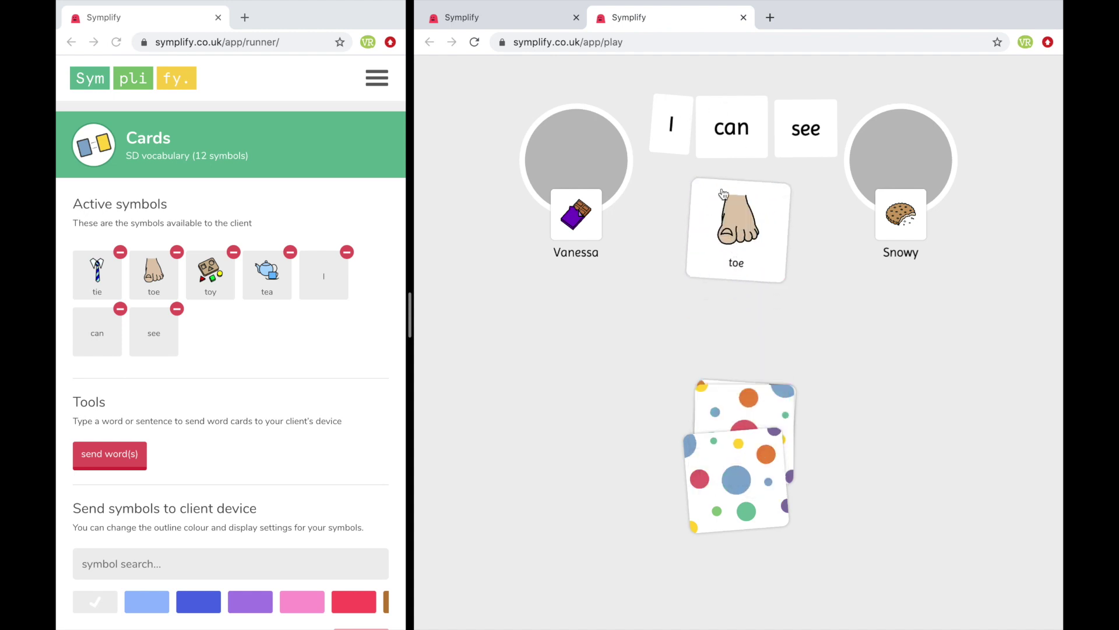
{"action": "left_click_drag", "start_coordinate": [744, 239], "coordinate": [903, 172]}
{"action": "left_click", "coordinate": [726, 475]}
{"action": "left_click_drag", "start_coordinate": [725, 475], "coordinate": [880, 150]}
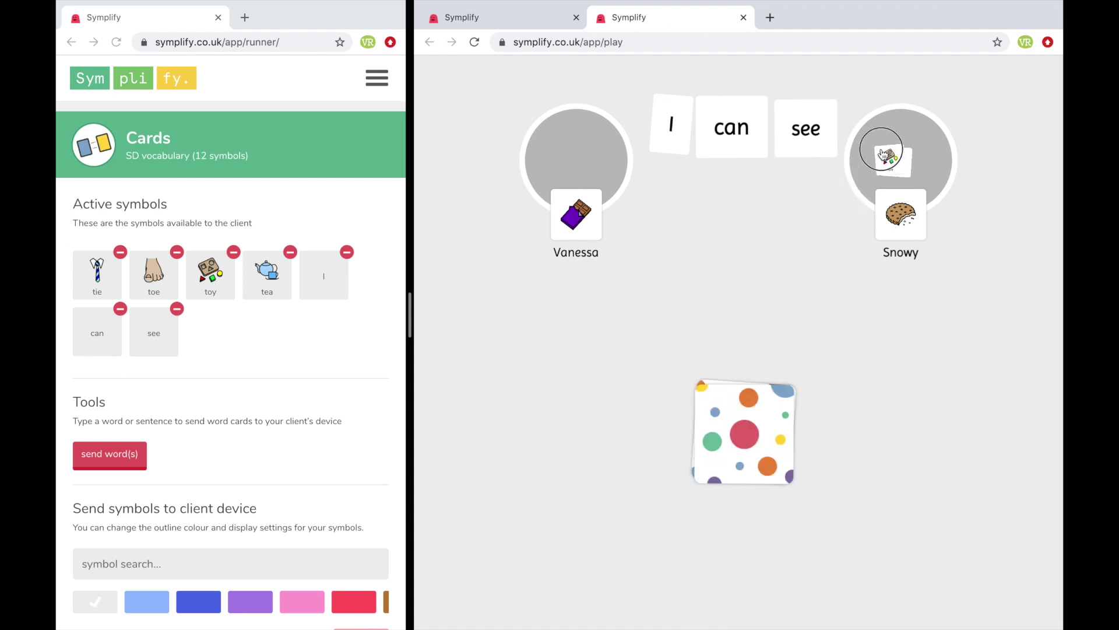
{"action": "left_click", "coordinate": [738, 441]}
{"action": "left_click_drag", "start_coordinate": [739, 442], "coordinate": [739, 241]}
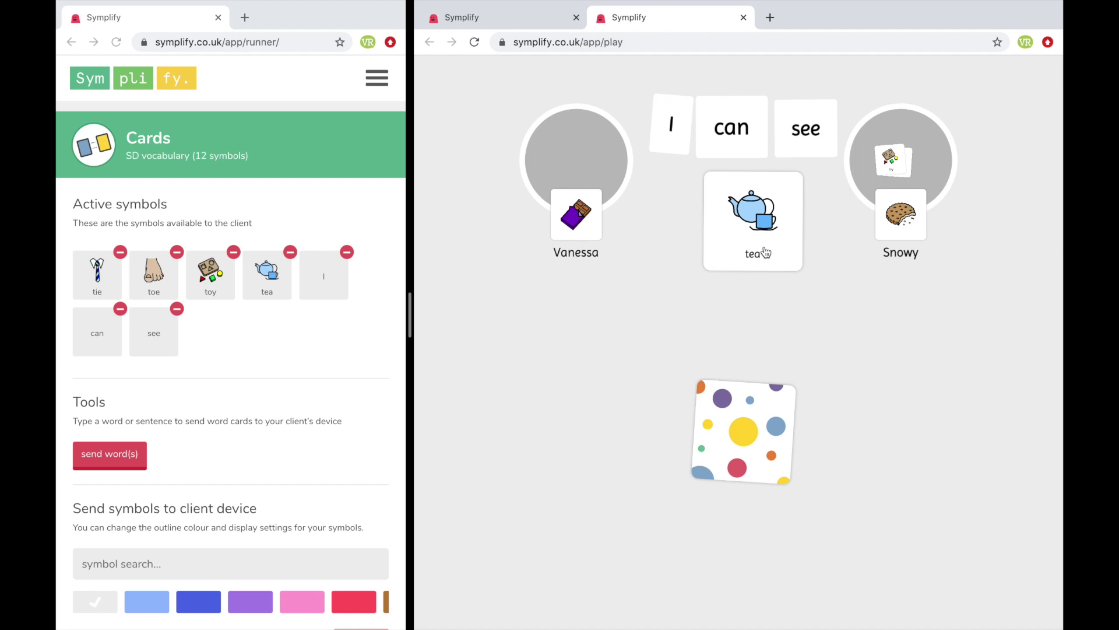
Step: Lay the tie, toy, toe and tea cards out face up in the open space below the players' circles
{"action": "left_click", "coordinate": [883, 166]}
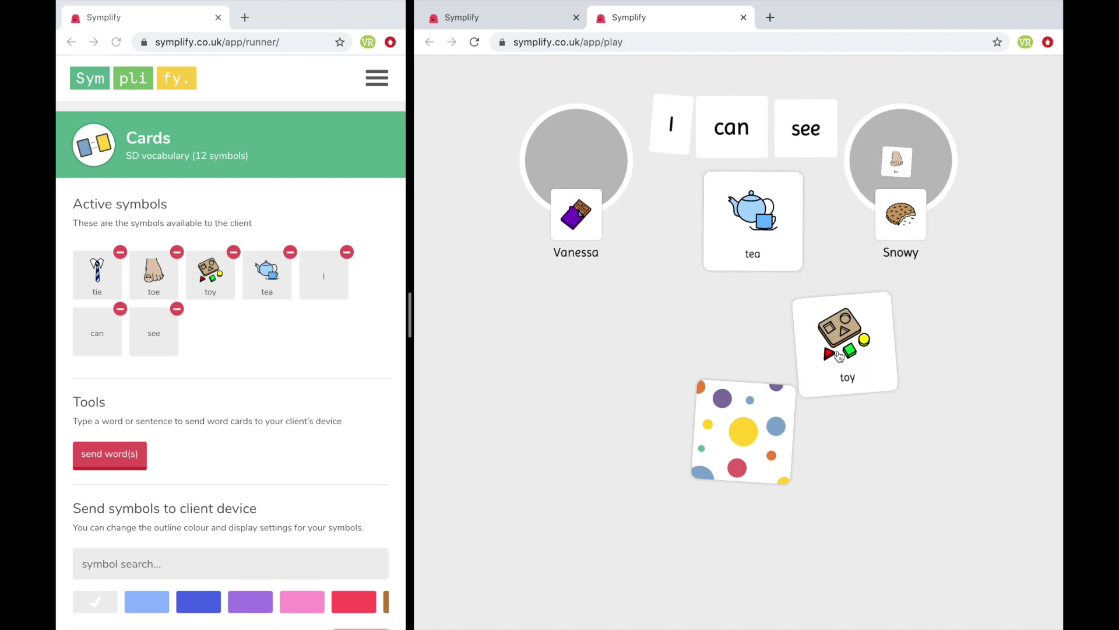
{"action": "left_click", "coordinate": [903, 168]}
{"action": "left_click", "coordinate": [747, 425]}
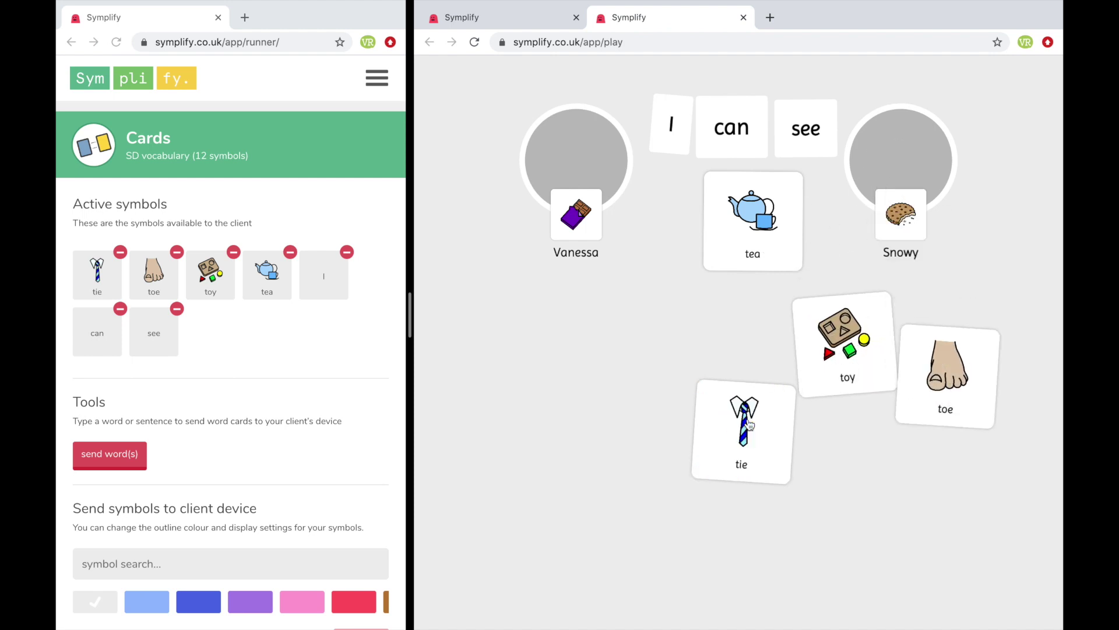
{"action": "left_click_drag", "start_coordinate": [742, 453], "coordinate": [742, 383]}
{"action": "left_click", "coordinate": [738, 219]}
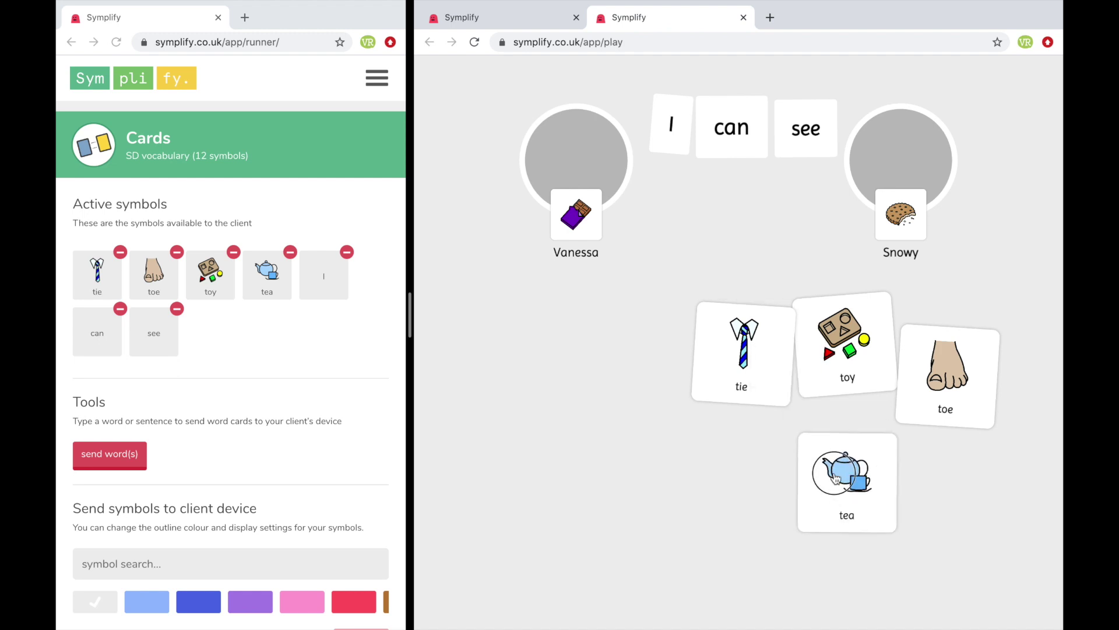
{"action": "left_click_drag", "start_coordinate": [836, 476], "coordinate": [850, 464]}
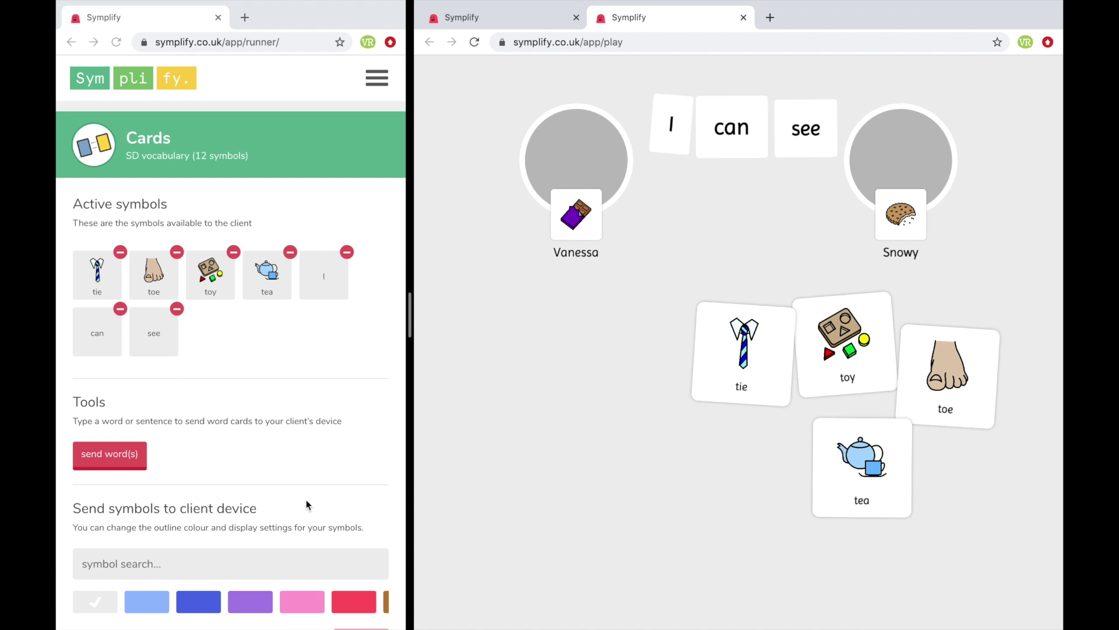
Step: Find the turtle symbol, send it to the client device as a text-only card and turn that card over
{"action": "scroll", "coordinate": [308, 505], "scroll_direction": "down", "scroll_amount": 5}
{"action": "left_click", "coordinate": [122, 322]}
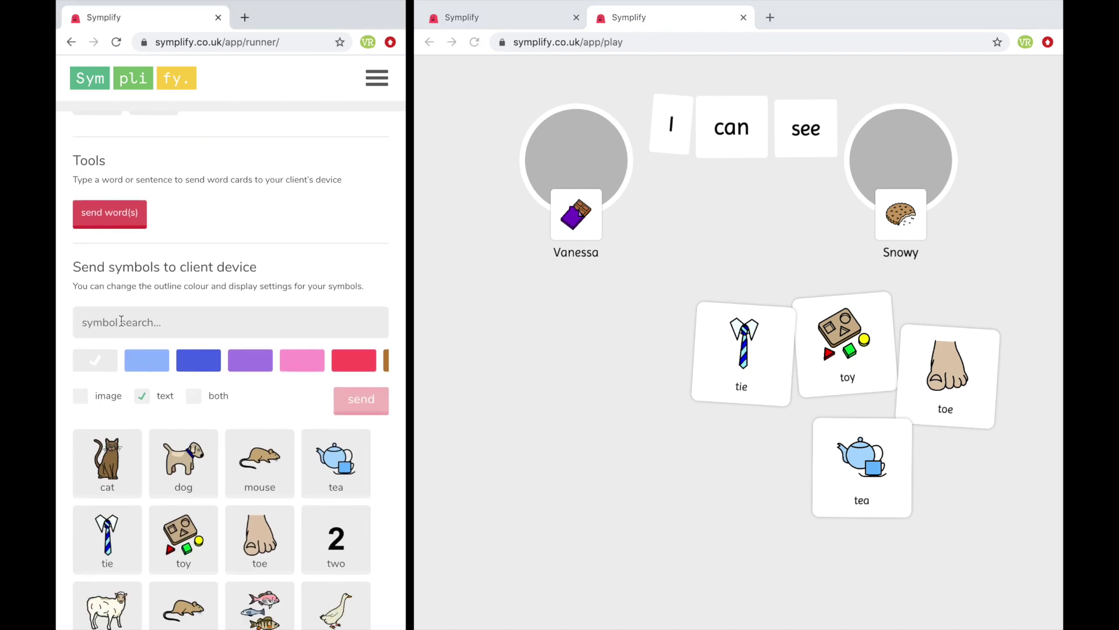
{"action": "scroll", "coordinate": [243, 275], "scroll_direction": "down", "scroll_amount": 1}
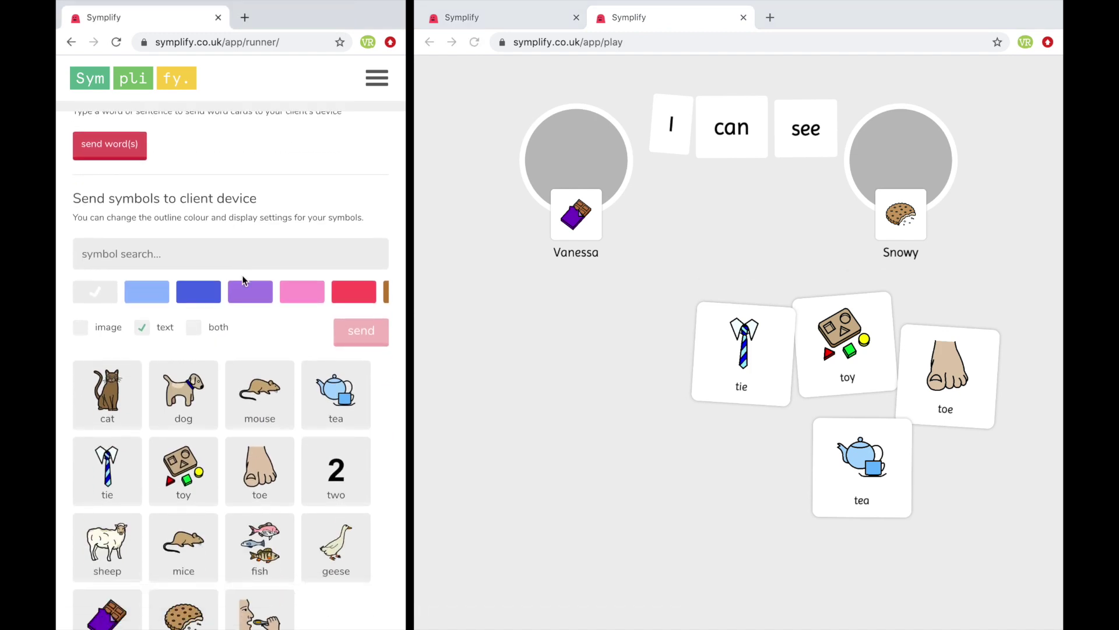
{"action": "type", "text": "tur"}
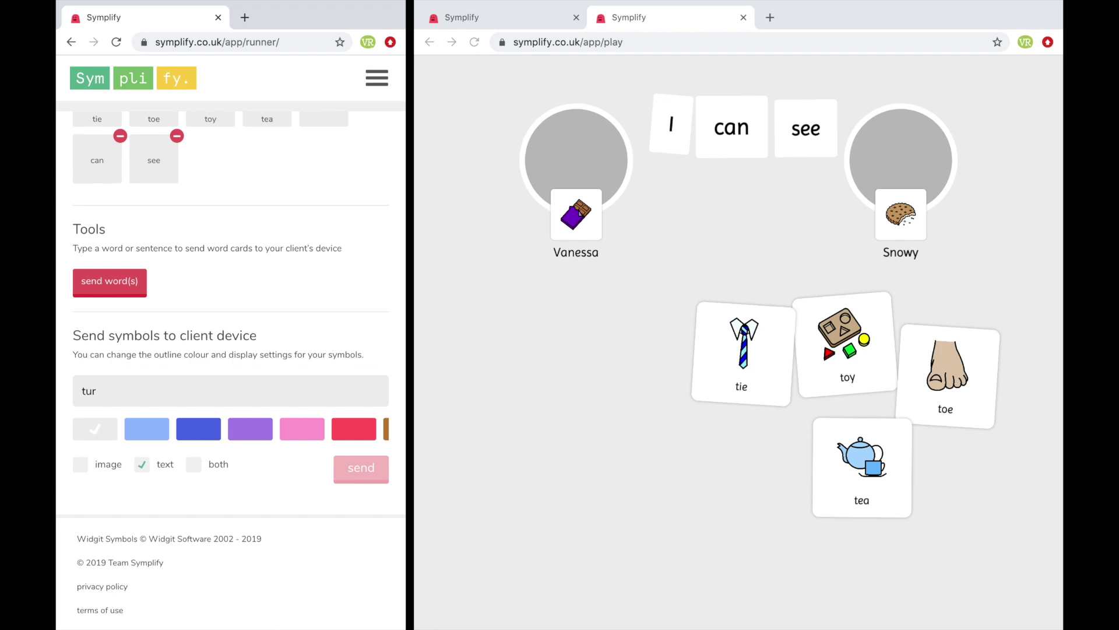
{"action": "type", "text": "tle"}
{"action": "left_click", "coordinate": [107, 461]}
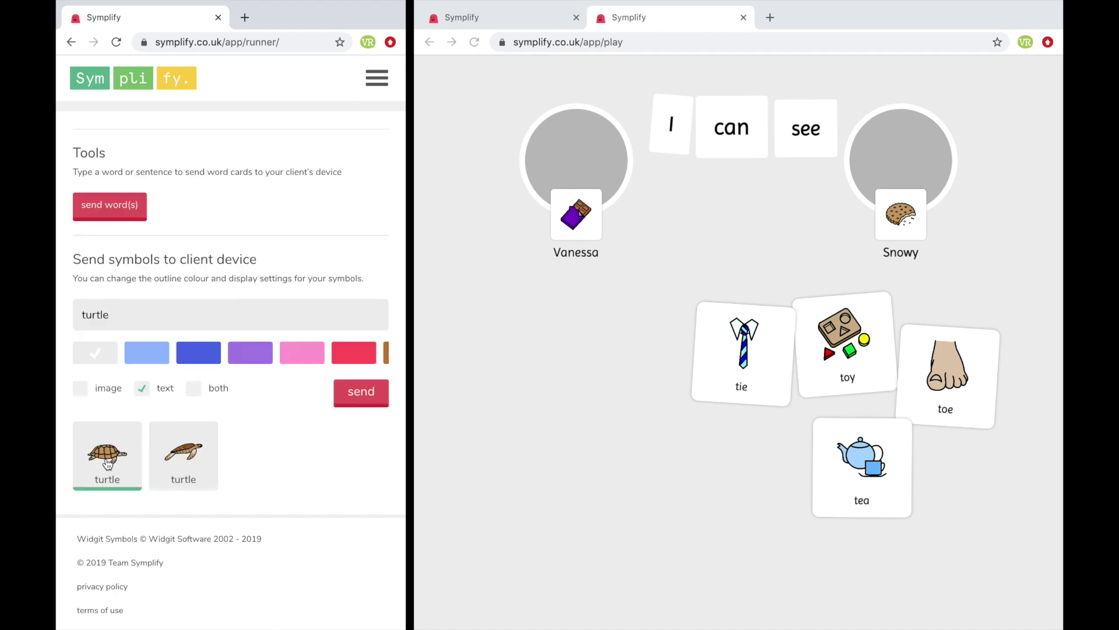
{"action": "left_click", "coordinate": [349, 397]}
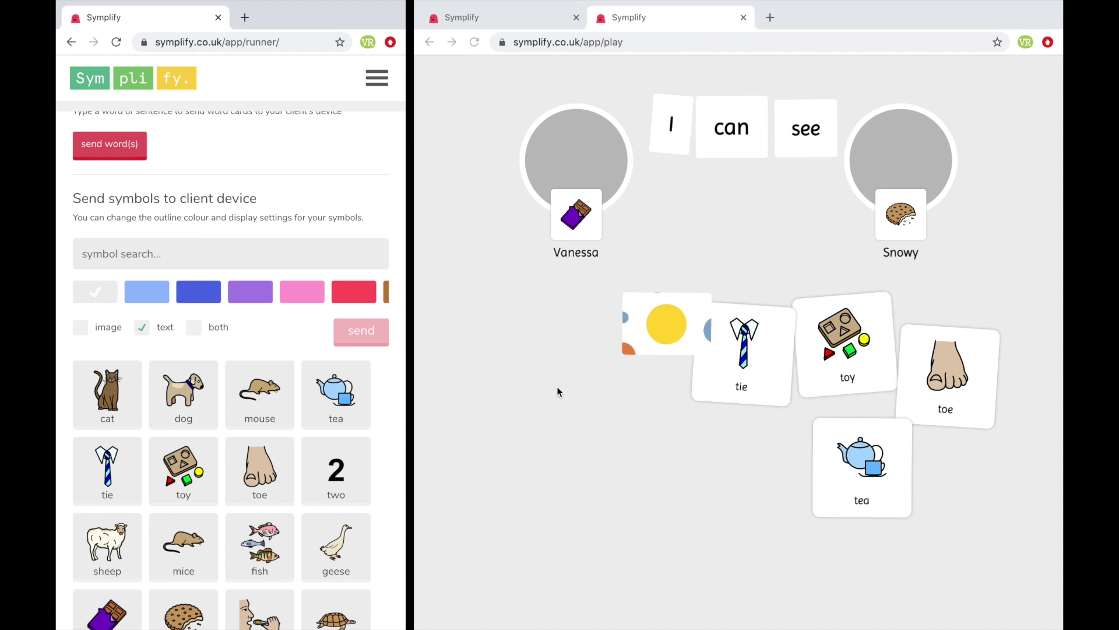
{"action": "left_click", "coordinate": [653, 337]}
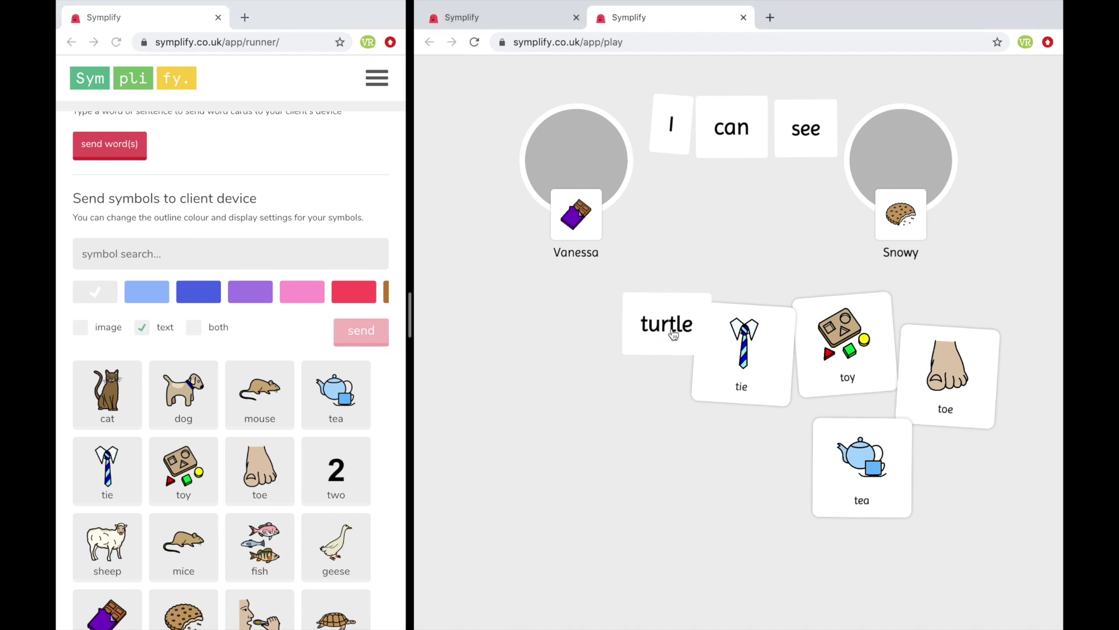
Step: Send the turtle symbol to the client device again with both image and text
{"action": "scroll", "coordinate": [198, 443], "scroll_direction": "down", "scroll_amount": 3}
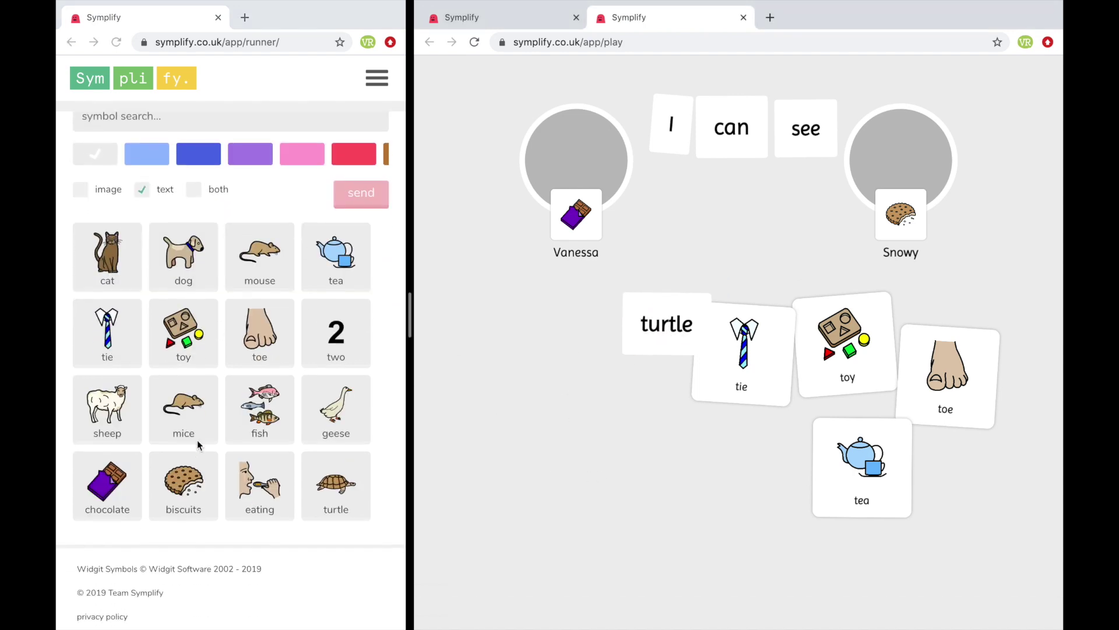
{"action": "left_click", "coordinate": [344, 498]}
{"action": "scroll", "coordinate": [297, 364], "scroll_direction": "up", "scroll_amount": 2}
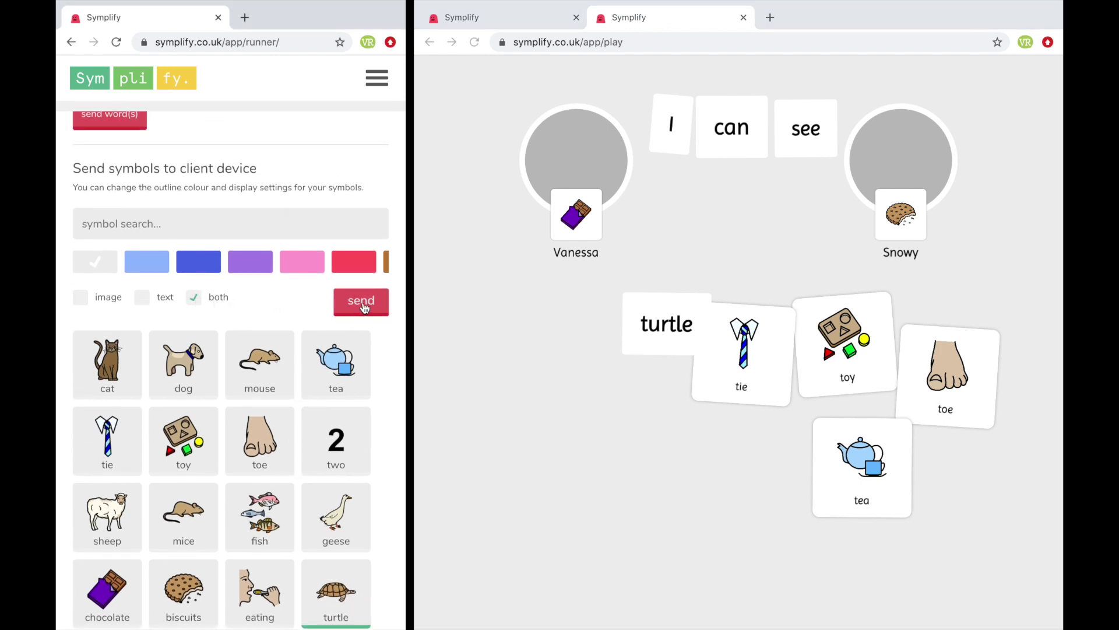
{"action": "left_click", "coordinate": [362, 307]}
Step: Remove the text-only turtle card from the active symbols, then turn over the turtle picture card and move it beneath "I can see"
{"action": "scroll", "coordinate": [233, 233], "scroll_direction": "up", "scroll_amount": 3}
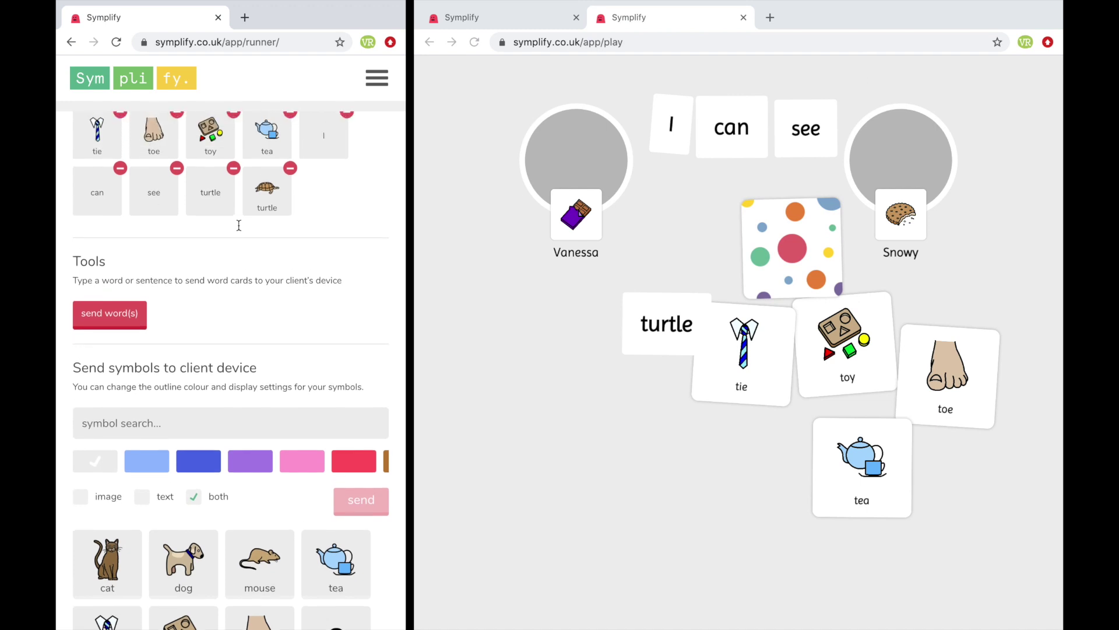
{"action": "left_click", "coordinate": [233, 170]}
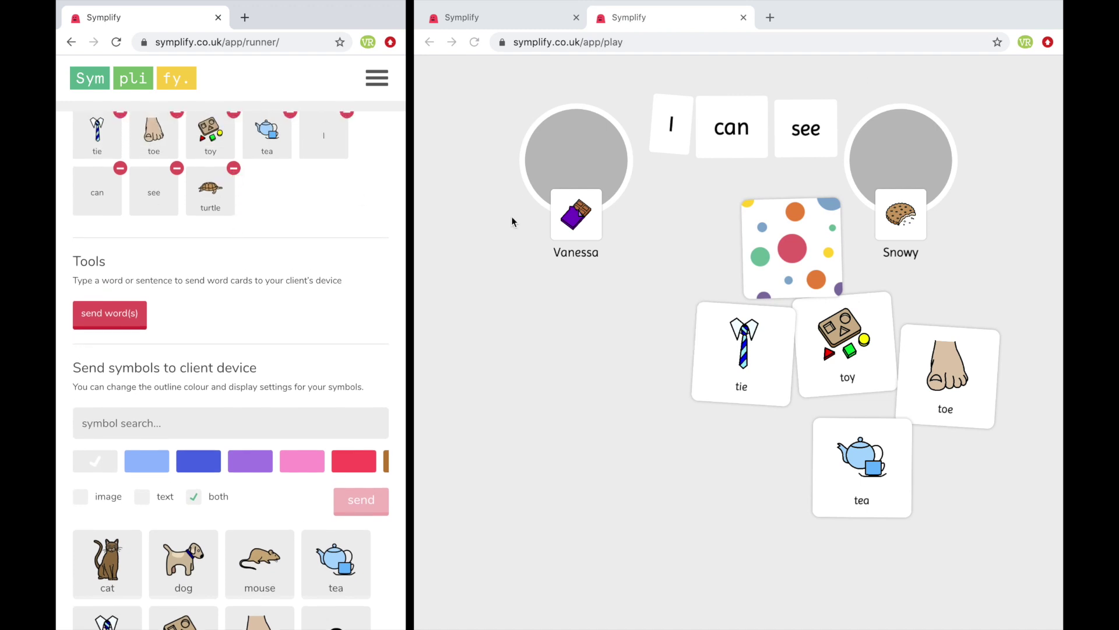
{"action": "left_click", "coordinate": [778, 254]}
{"action": "left_click_drag", "start_coordinate": [784, 256], "coordinate": [755, 235]}
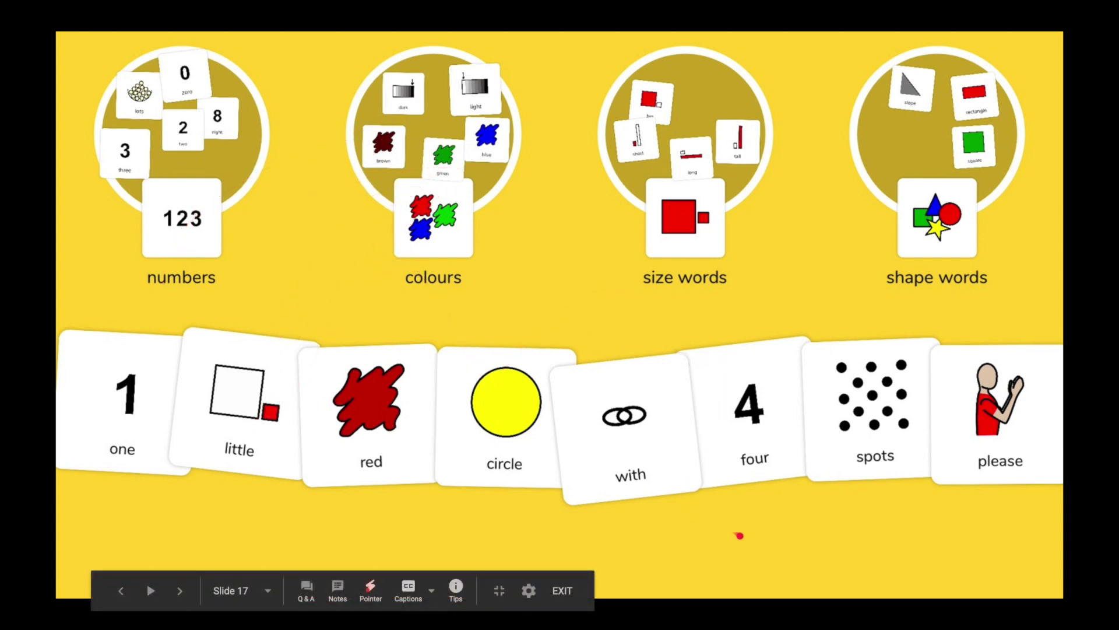
{"action": "key", "text": "Right"}
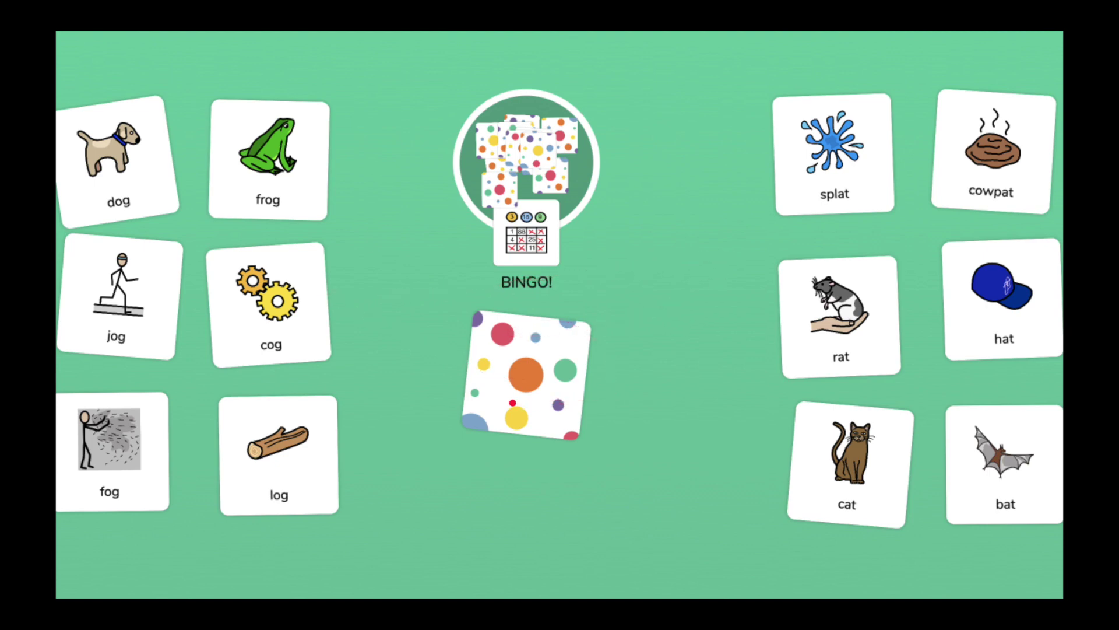
{"action": "key", "text": "Right"}
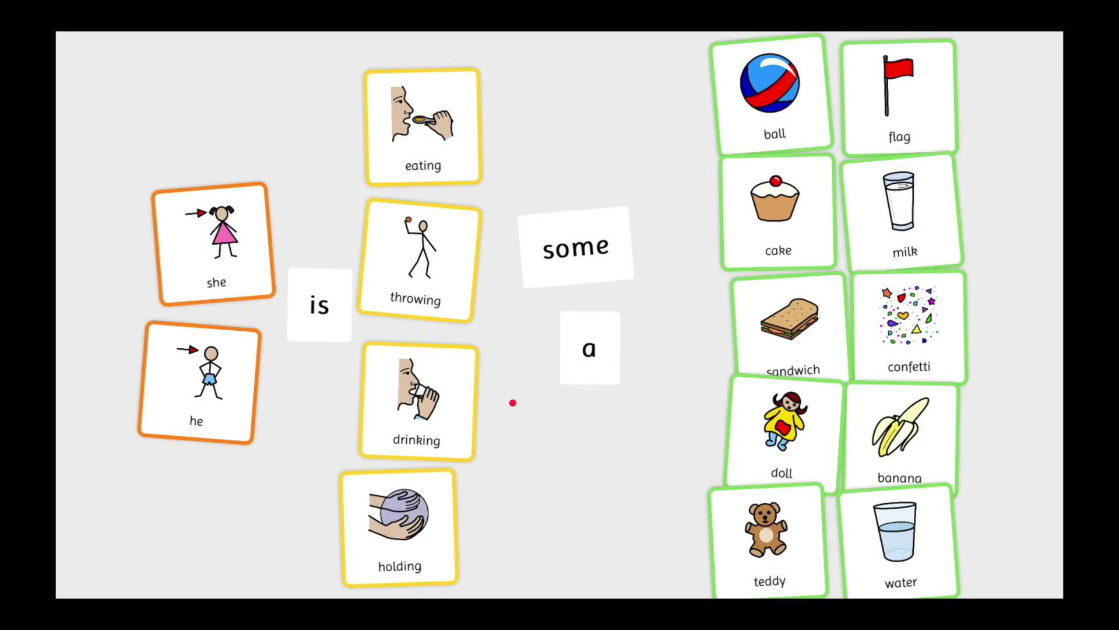
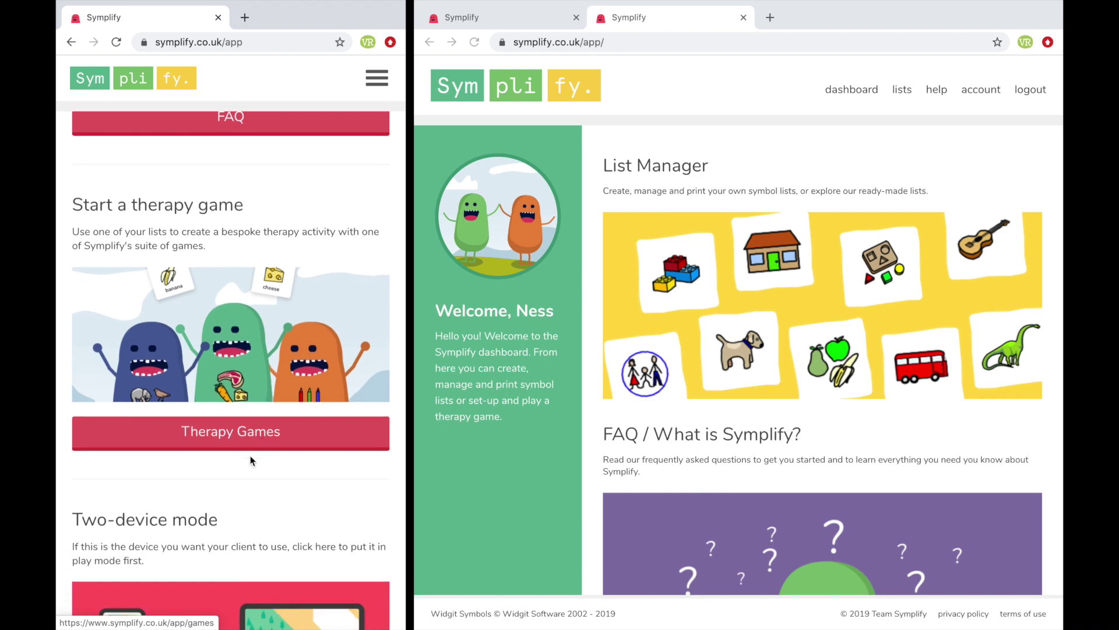
Step: Open the therapy games and start creating an Auditory Discrimination (BETA) session
{"action": "left_click", "coordinate": [244, 442]}
{"action": "scroll", "coordinate": [237, 481], "scroll_direction": "down", "scroll_amount": 3}
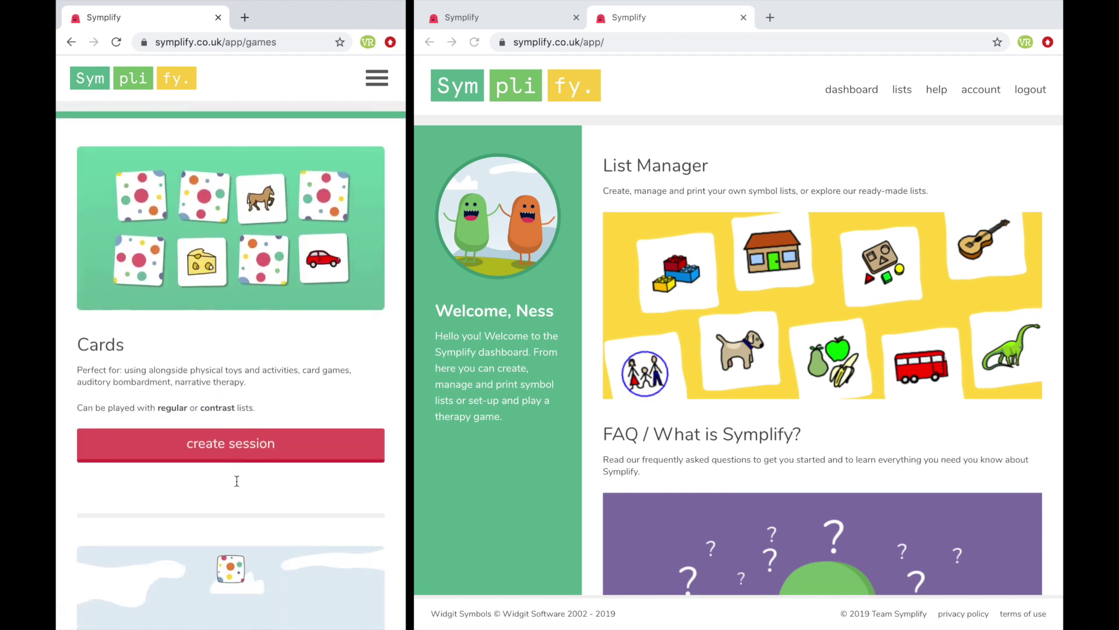
{"action": "scroll", "coordinate": [237, 480], "scroll_direction": "down", "scroll_amount": 6}
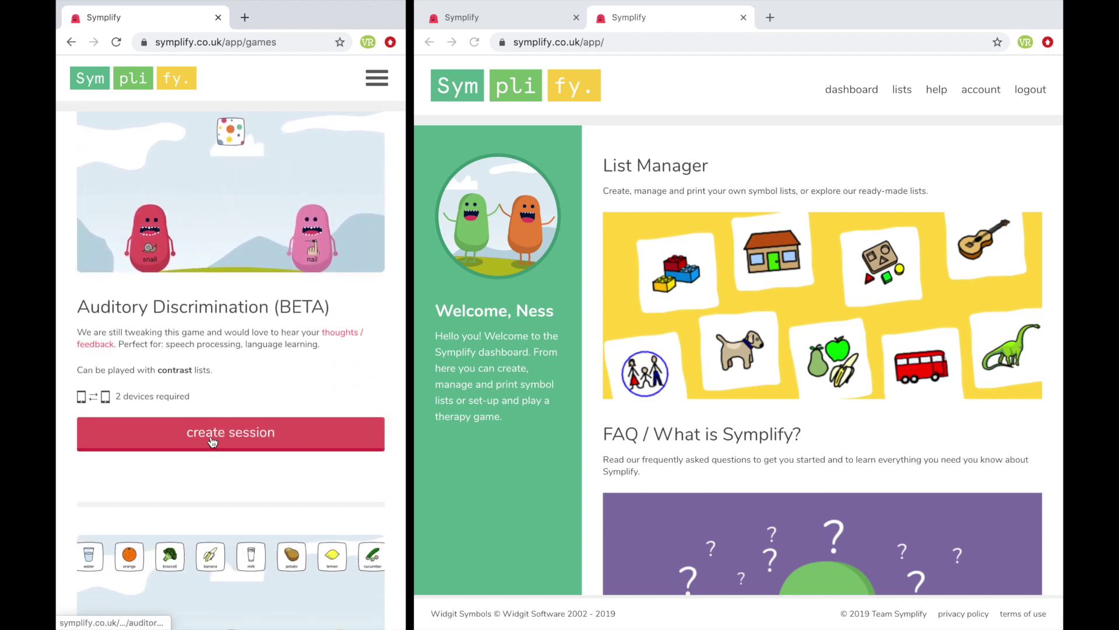
{"action": "left_click", "coordinate": [213, 441]}
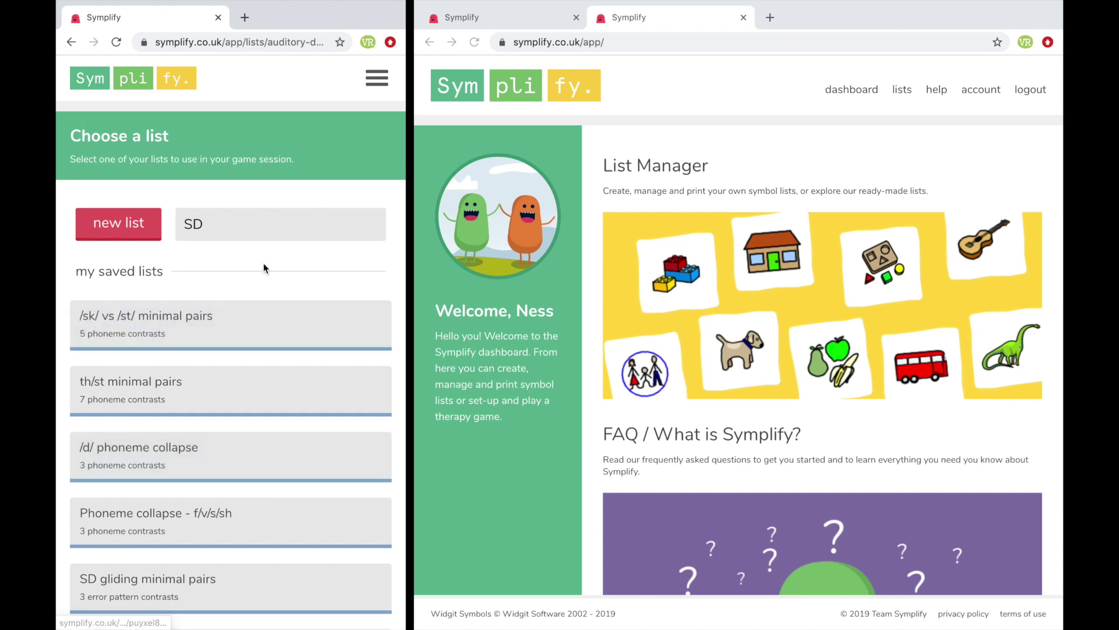
Step: Filter the saved lists by "SD" and choose the SD b/f/fl list that has 3 phoneme contrasts
{"action": "scroll", "coordinate": [250, 303], "scroll_direction": "down", "scroll_amount": 2}
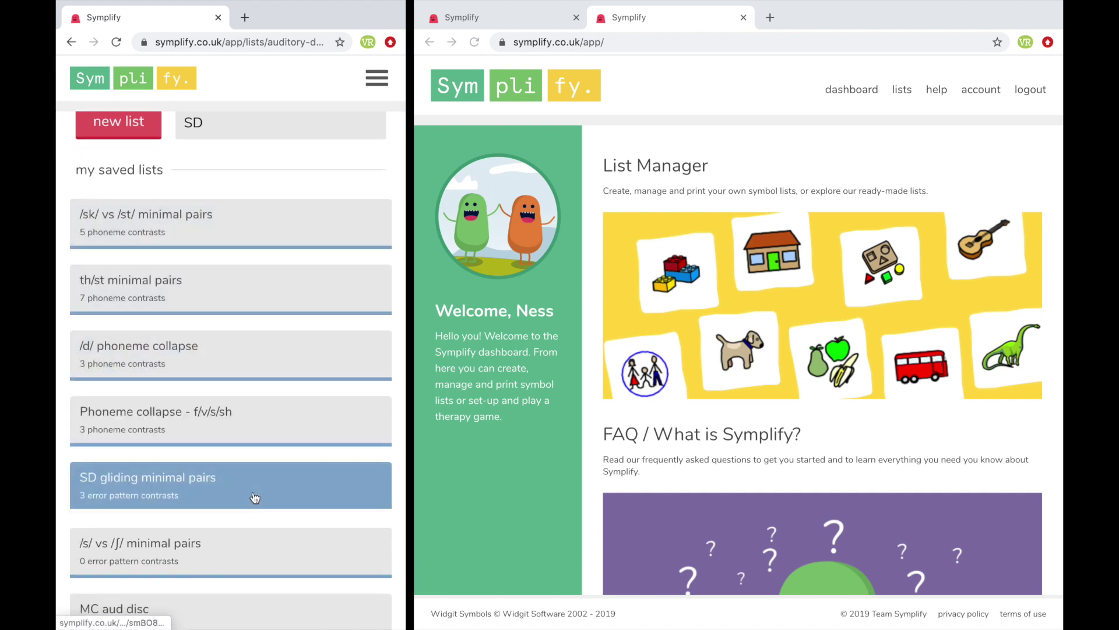
{"action": "scroll", "coordinate": [254, 498], "scroll_direction": "down", "scroll_amount": 3}
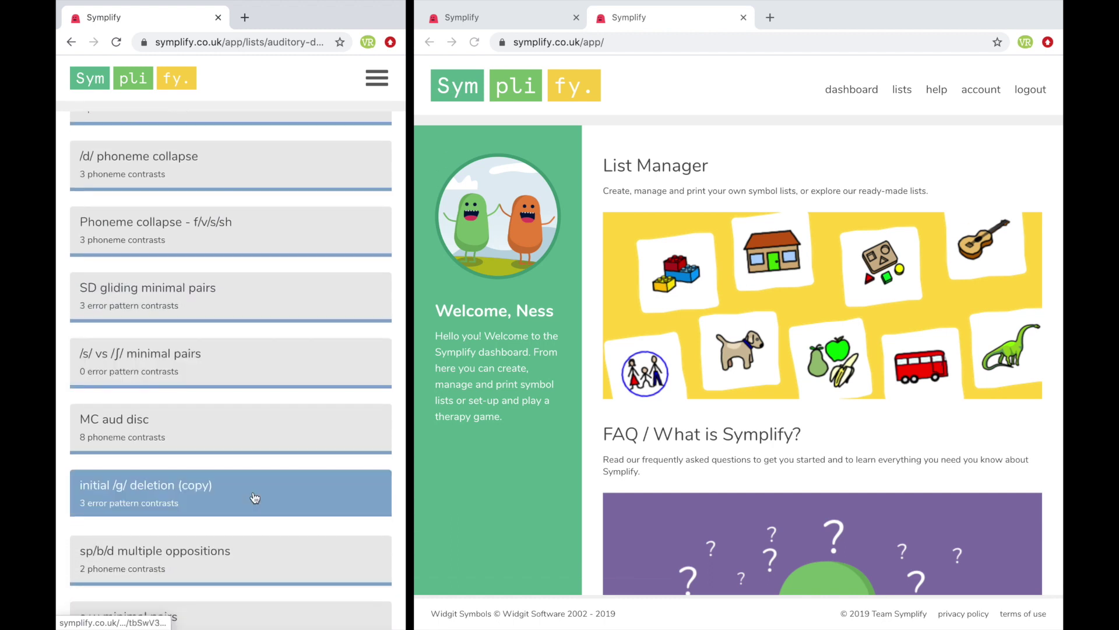
{"action": "scroll", "coordinate": [255, 497], "scroll_direction": "down", "scroll_amount": 3}
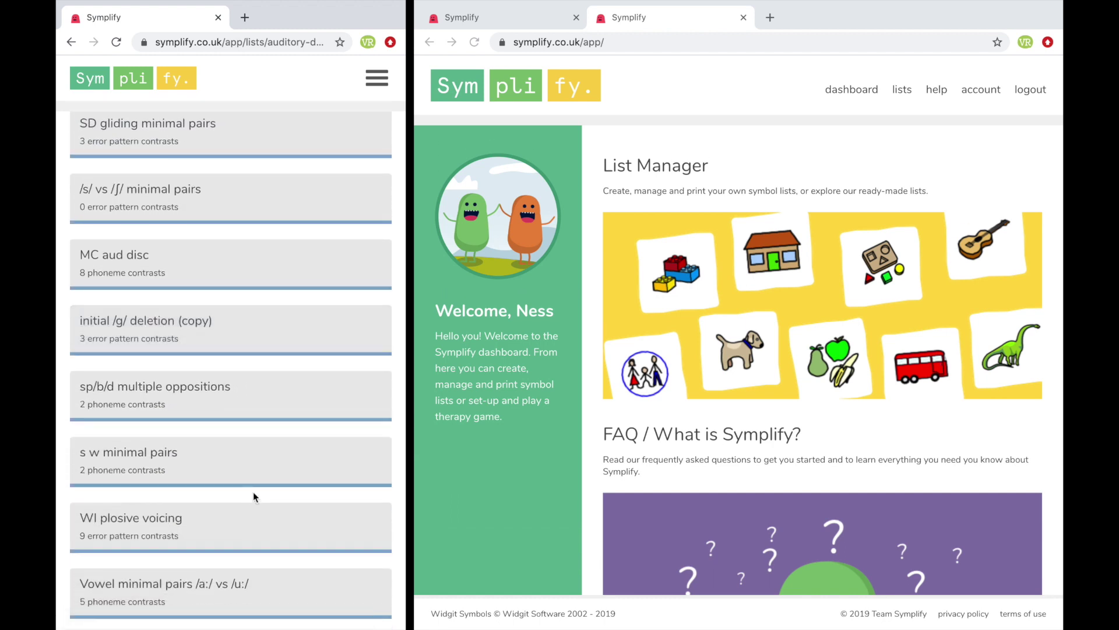
{"action": "scroll", "coordinate": [254, 497], "scroll_direction": "down", "scroll_amount": 1}
{"action": "scroll", "coordinate": [297, 298], "scroll_direction": "up", "scroll_amount": 4}
{"action": "scroll", "coordinate": [298, 298], "scroll_direction": "up", "scroll_amount": 4}
{"action": "left_click", "coordinate": [260, 225]}
{"action": "type", "text": "SD"}
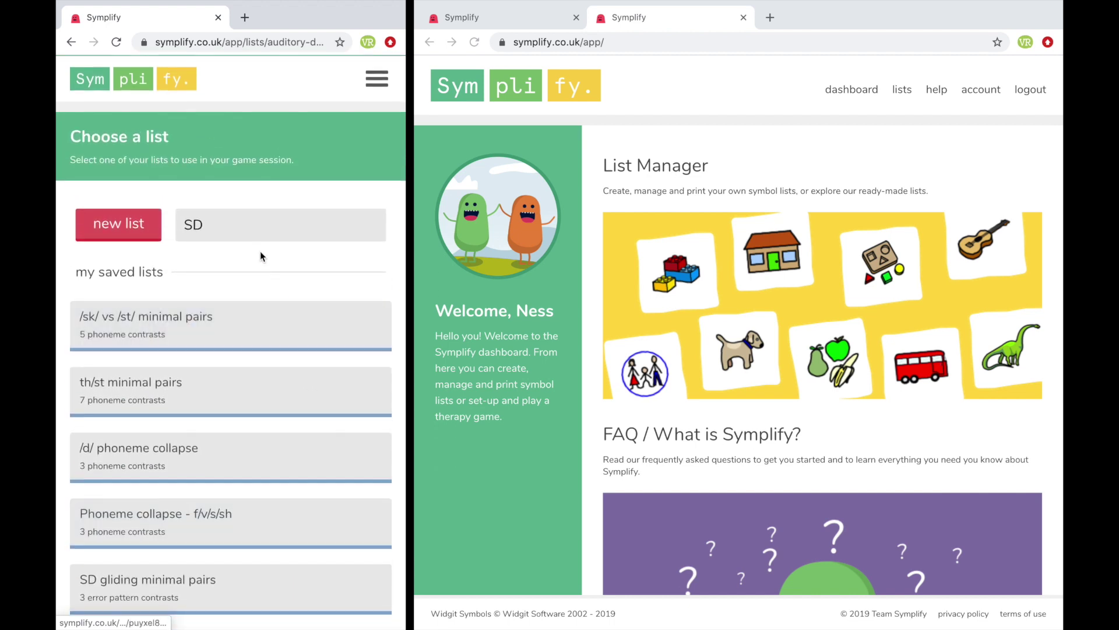
{"action": "type", "text": "D"}
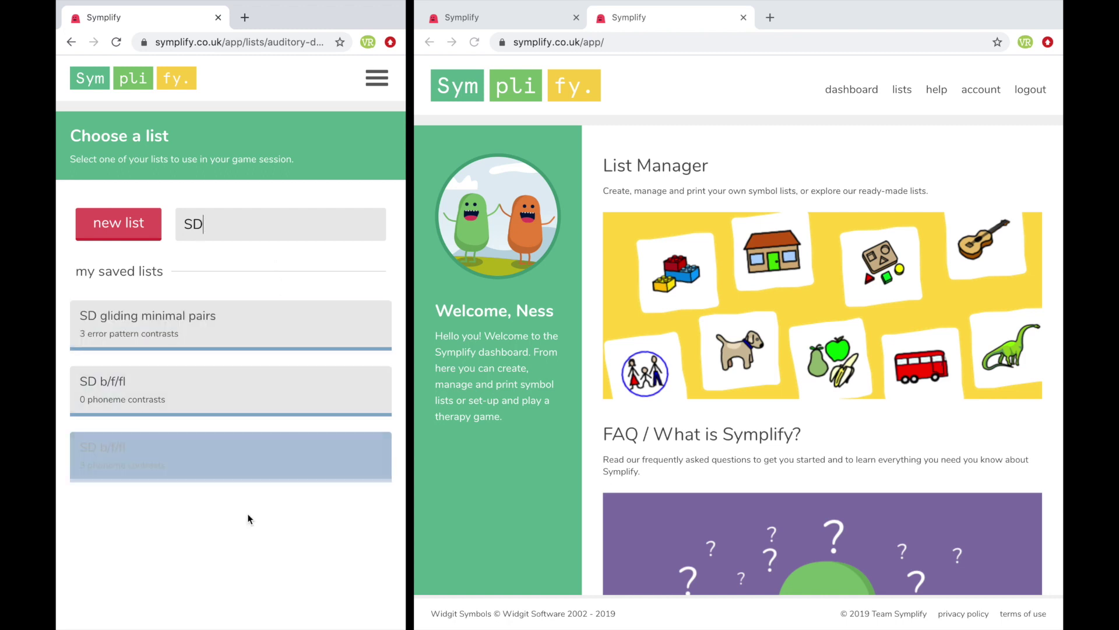
{"action": "left_click", "coordinate": [158, 460]}
Step: Set the session to show symbol image and text, and continue to the device connection
{"action": "scroll", "coordinate": [267, 491], "scroll_direction": "down", "scroll_amount": 2}
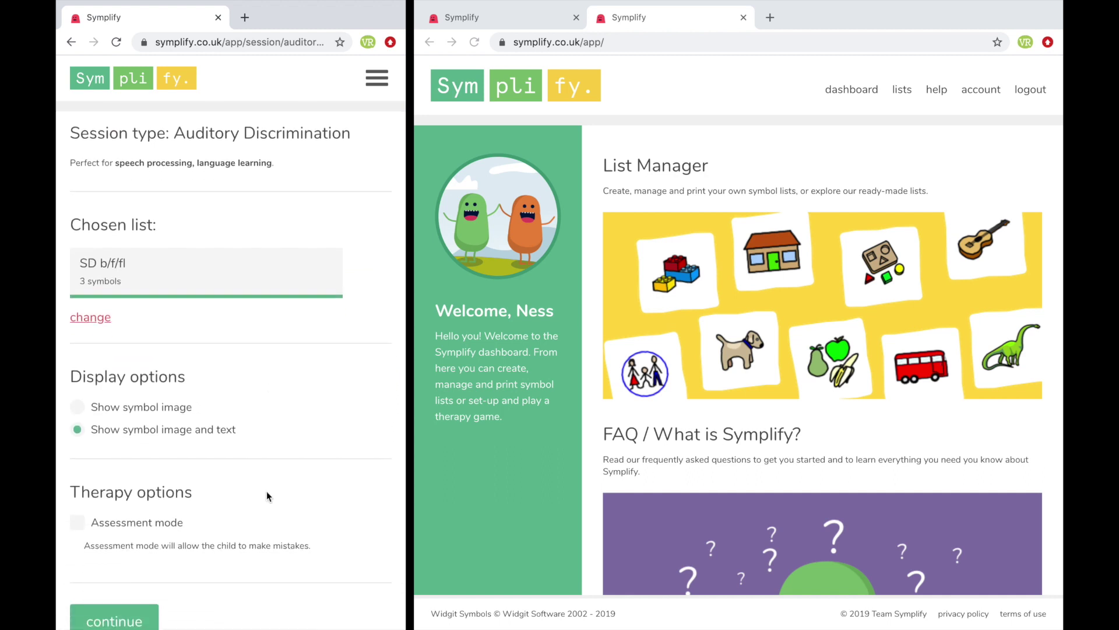
{"action": "scroll", "coordinate": [267, 491], "scroll_direction": "down", "scroll_amount": 2}
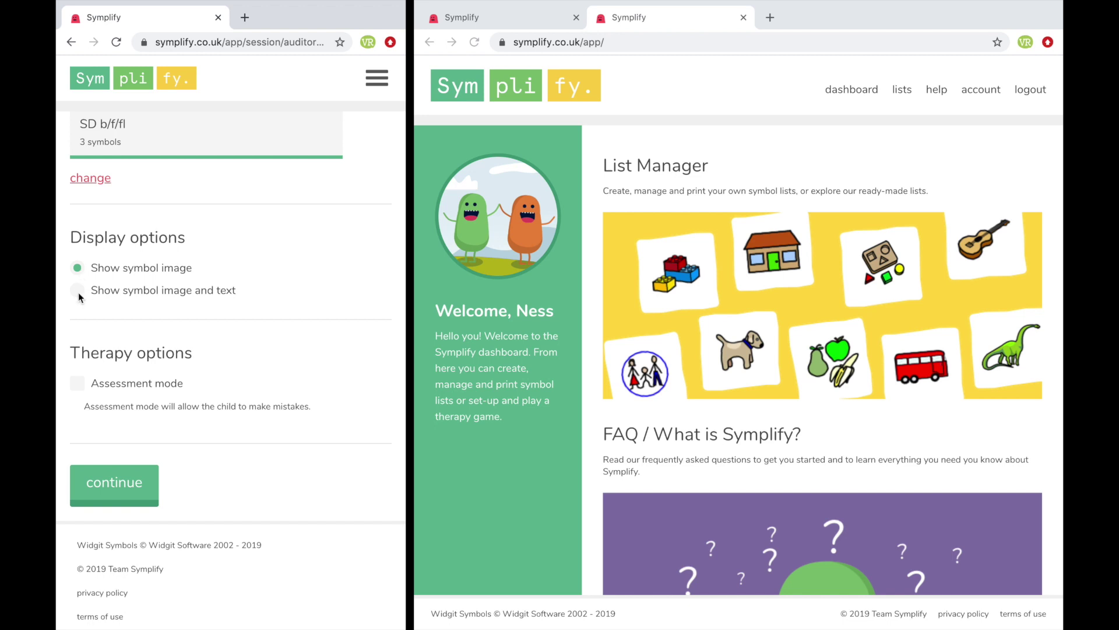
{"action": "scroll", "coordinate": [258, 336], "scroll_direction": "down", "scroll_amount": 1}
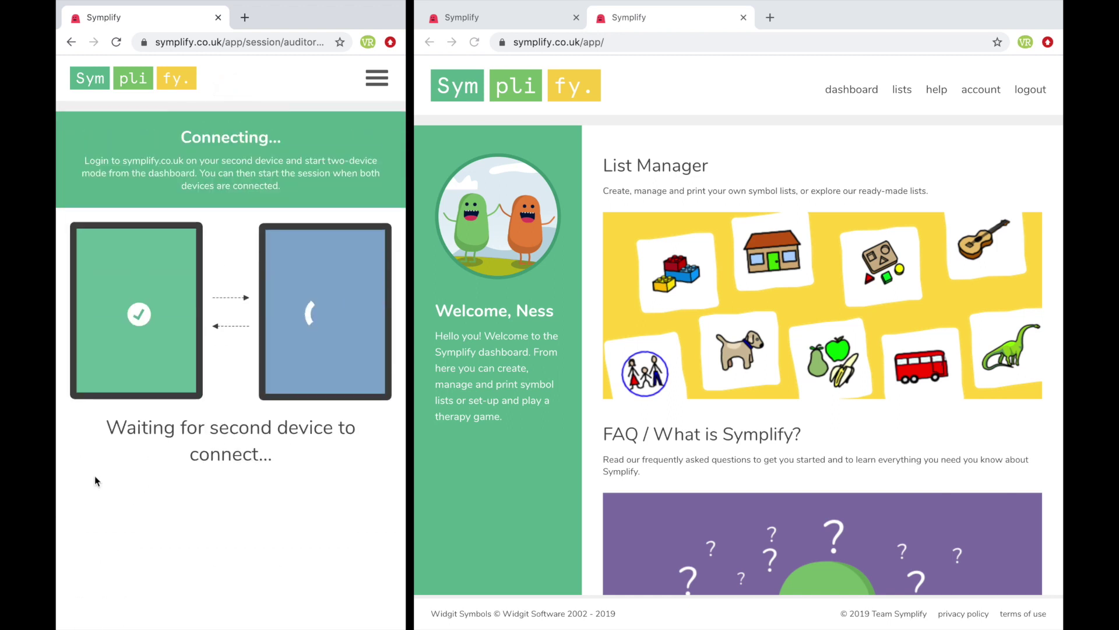
Step: Put the client device into two-device mode from its dashboard and close the old dashboard tab
{"action": "scroll", "coordinate": [815, 343], "scroll_direction": "down", "scroll_amount": 10}
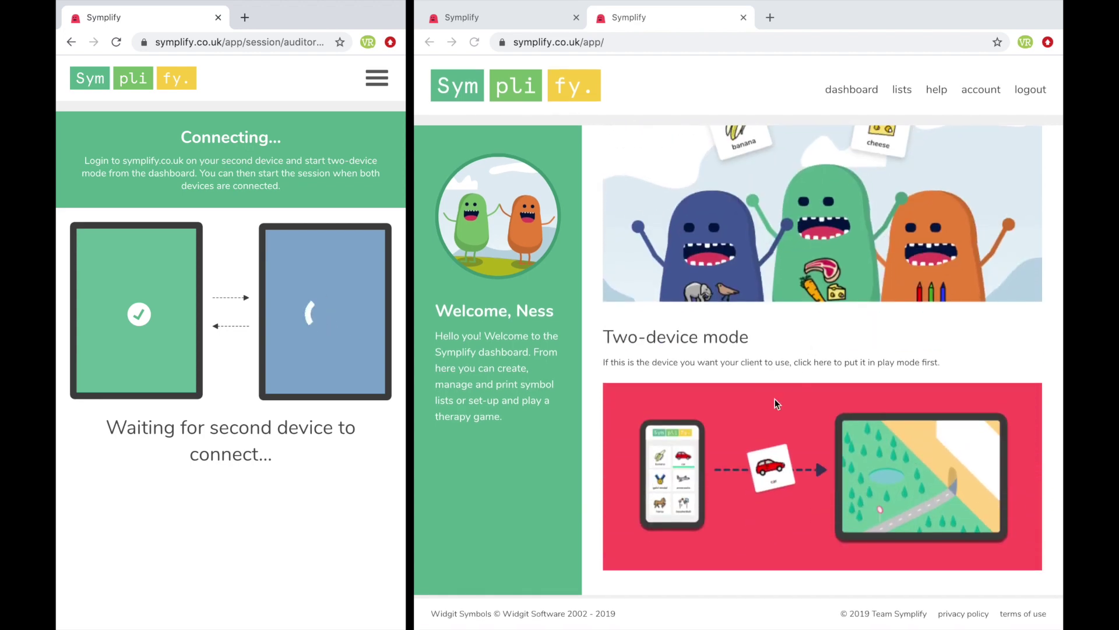
{"action": "left_click", "coordinate": [647, 344]}
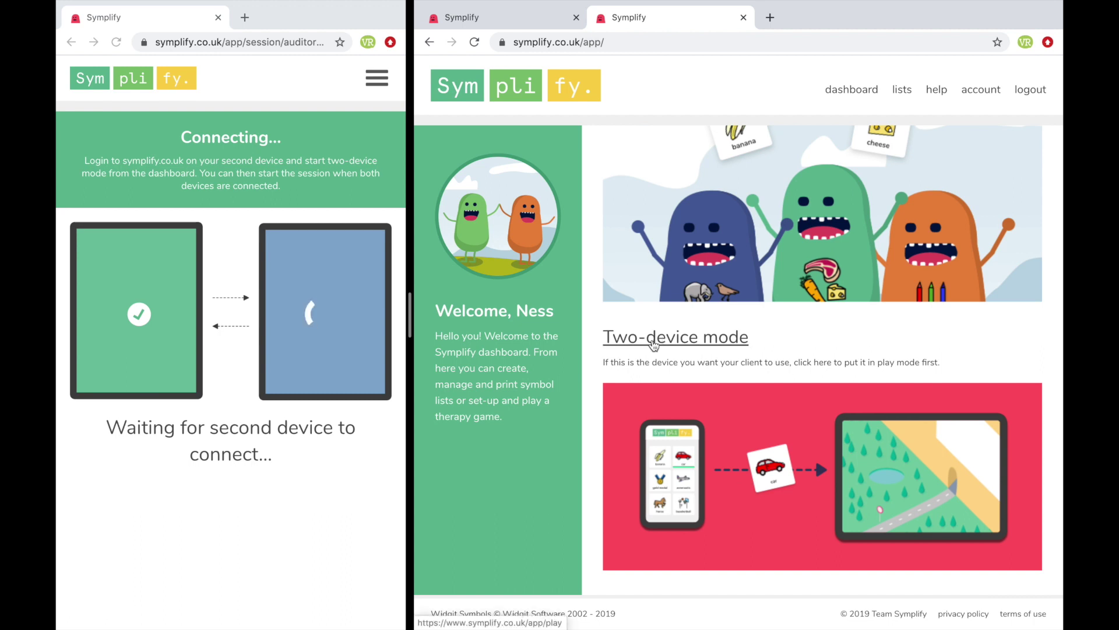
{"action": "left_click", "coordinate": [654, 344]}
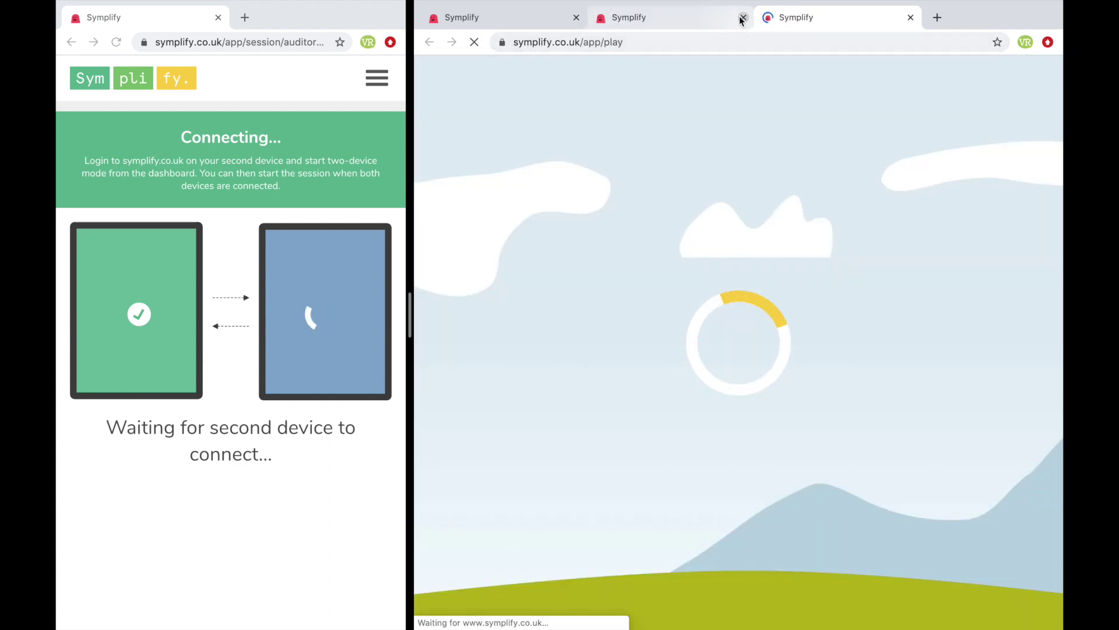
{"action": "left_click", "coordinate": [743, 18]}
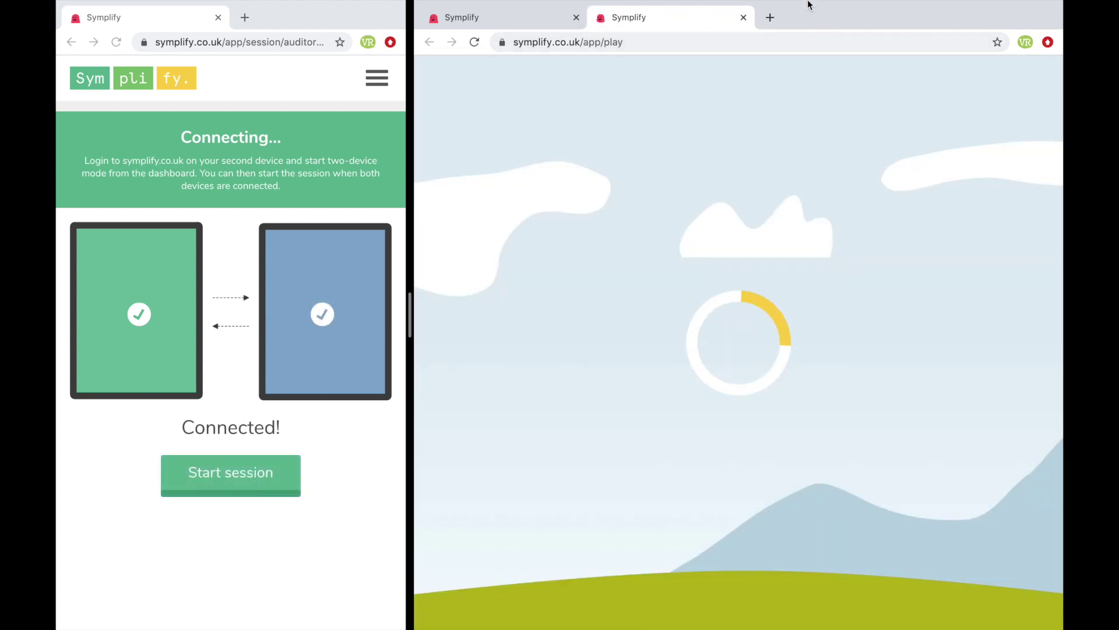
Step: Start the Auditory Discrimination session and change the minimal contrast set to ban, fan and flan
{"action": "left_click", "coordinate": [205, 483]}
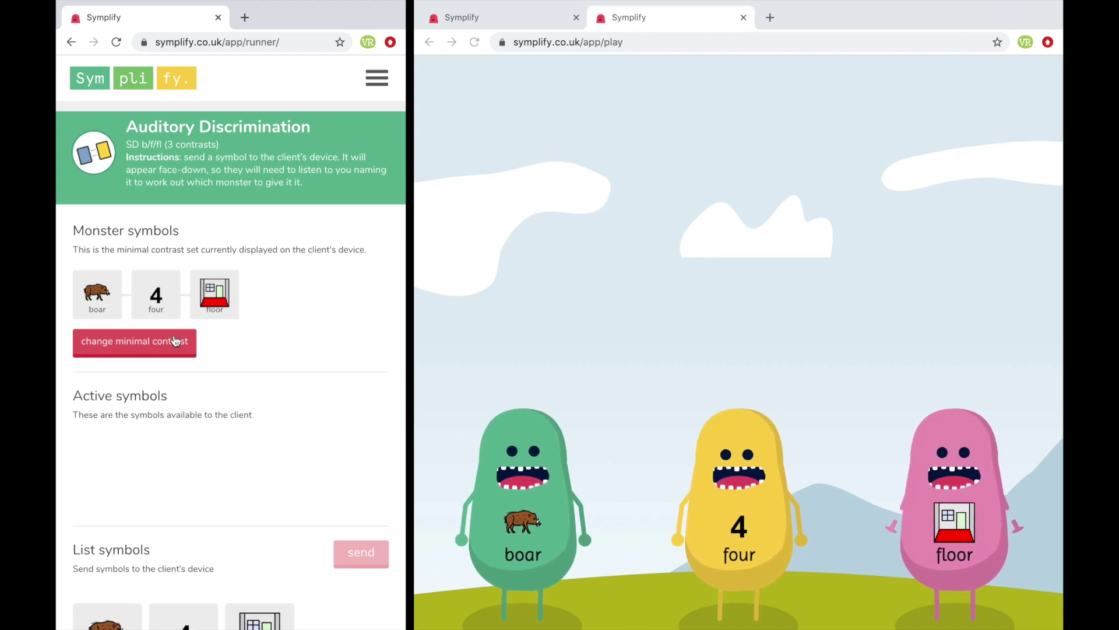
{"action": "left_click", "coordinate": [128, 344]}
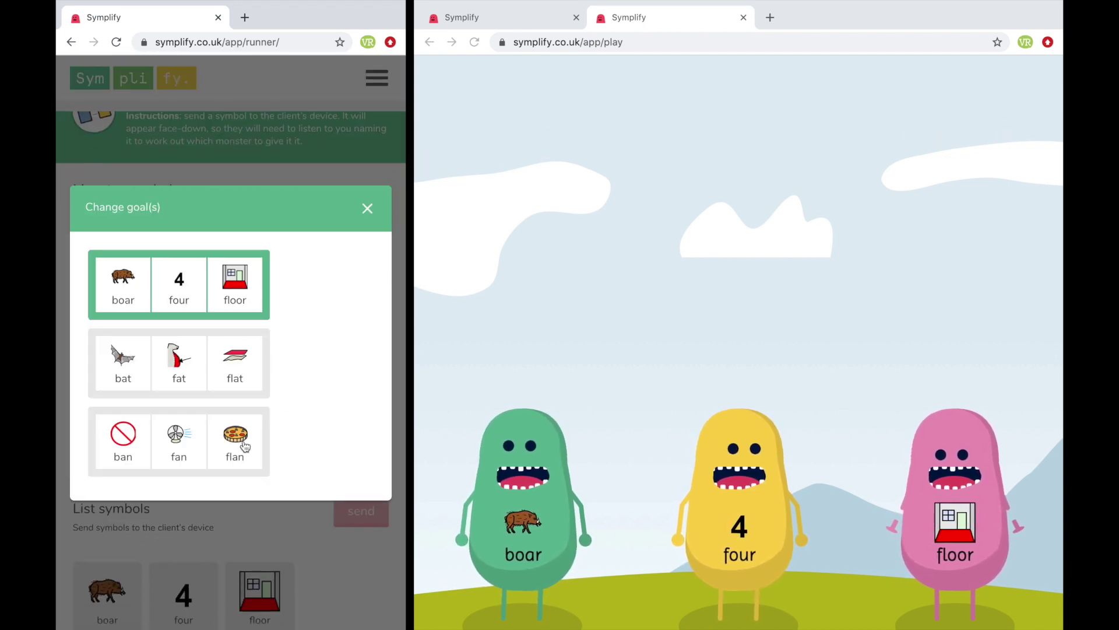
{"action": "left_click", "coordinate": [201, 449]}
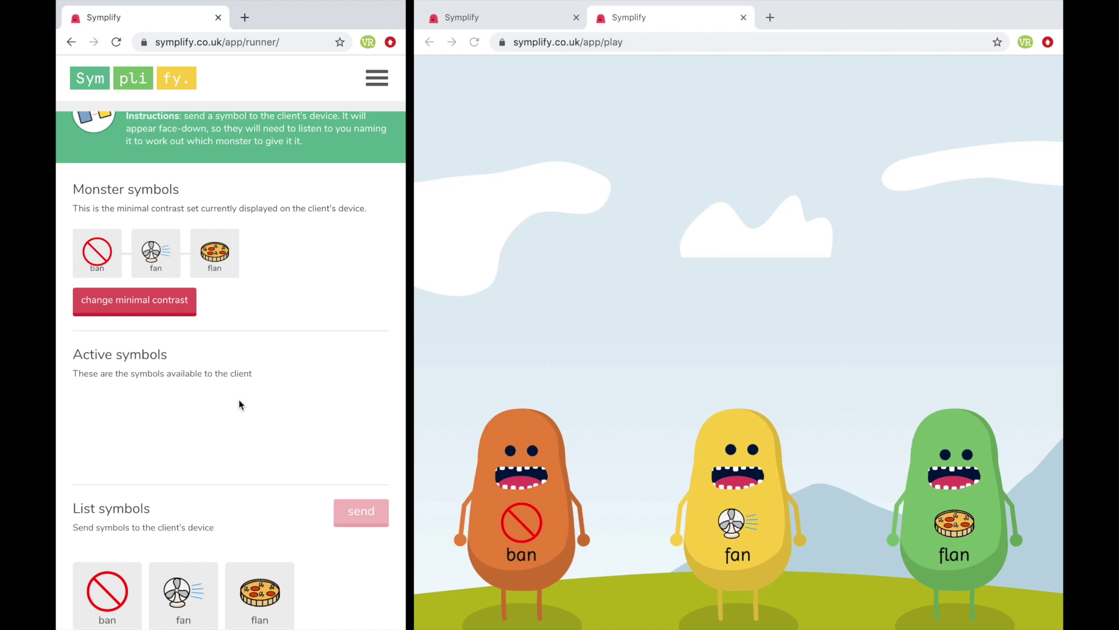
Step: Send the ban symbol to the client device and feed its face-down card to the ban monster
{"action": "scroll", "coordinate": [238, 351], "scroll_direction": "down", "scroll_amount": 1}
{"action": "scroll", "coordinate": [238, 351], "scroll_direction": "down", "scroll_amount": 2}
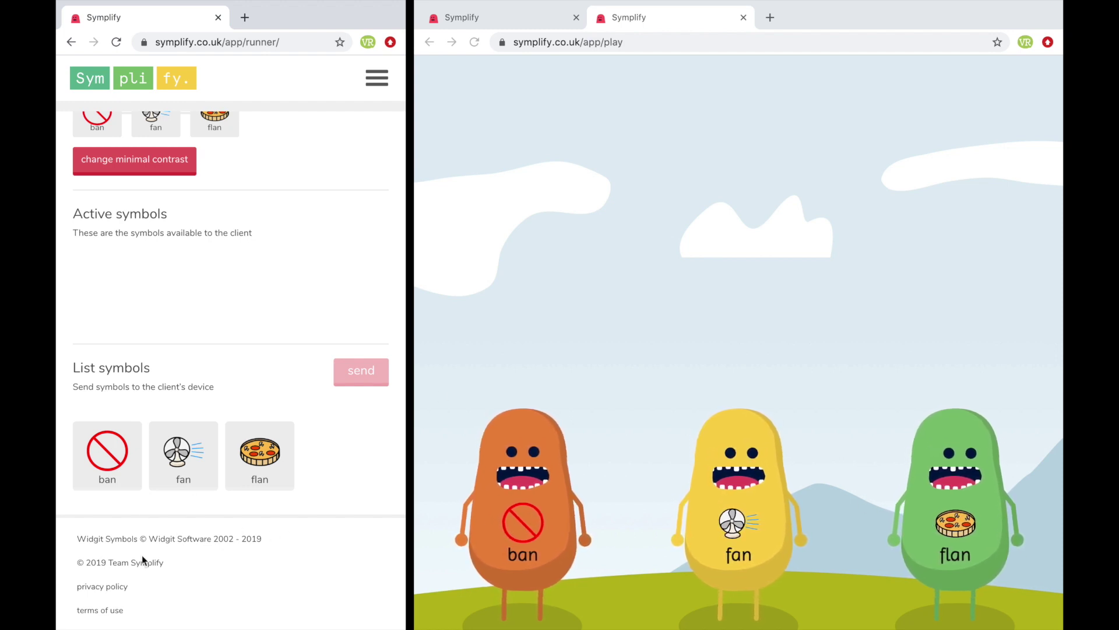
{"action": "left_click", "coordinate": [104, 464]}
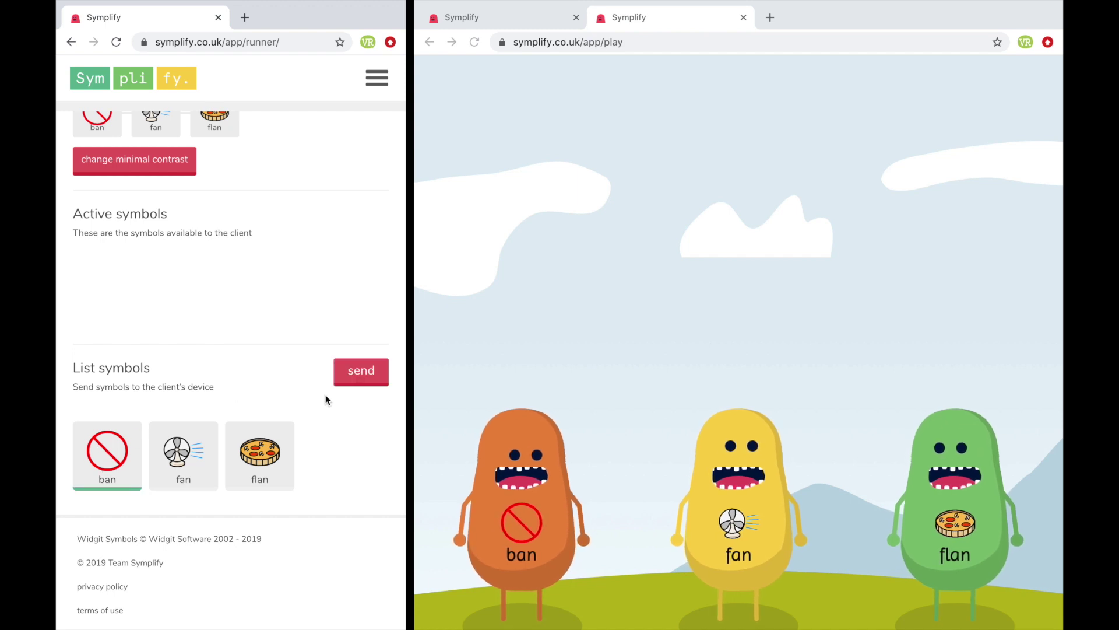
{"action": "left_click", "coordinate": [358, 378]}
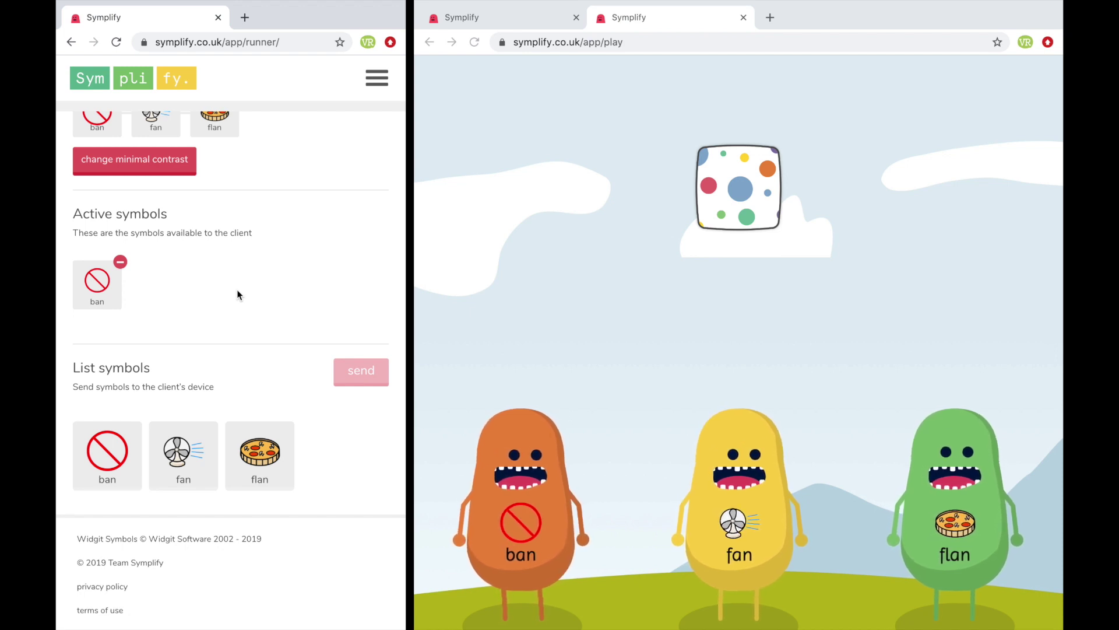
{"action": "left_click_drag", "start_coordinate": [726, 193], "coordinate": [528, 465]}
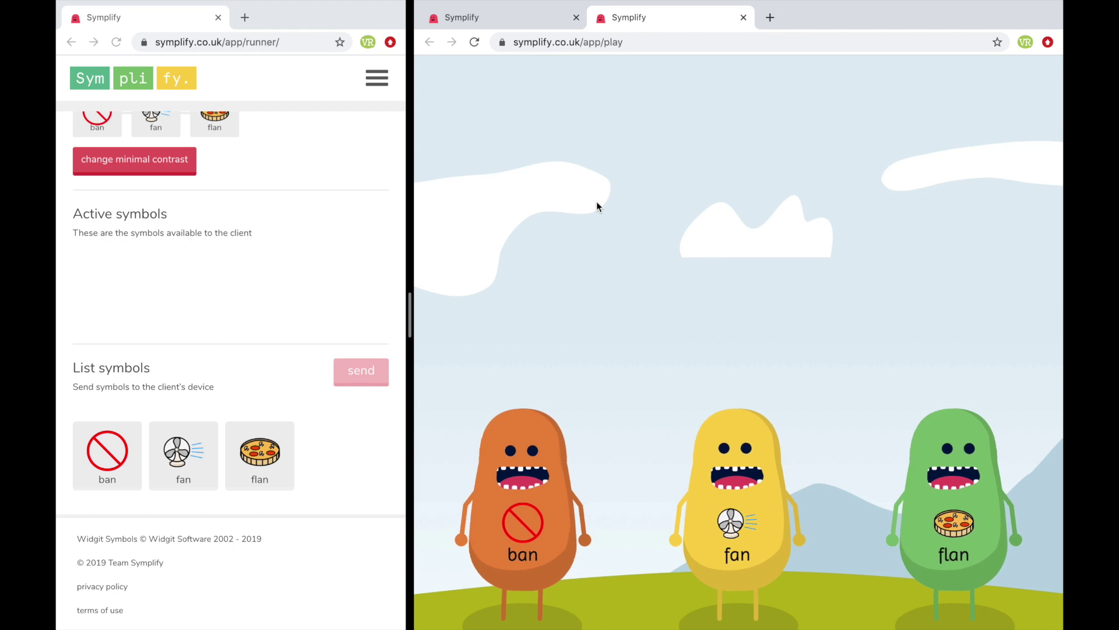
Step: Send the fan symbol to the client device and feed its face-down card to the fan monster
{"action": "left_click", "coordinate": [176, 459]}
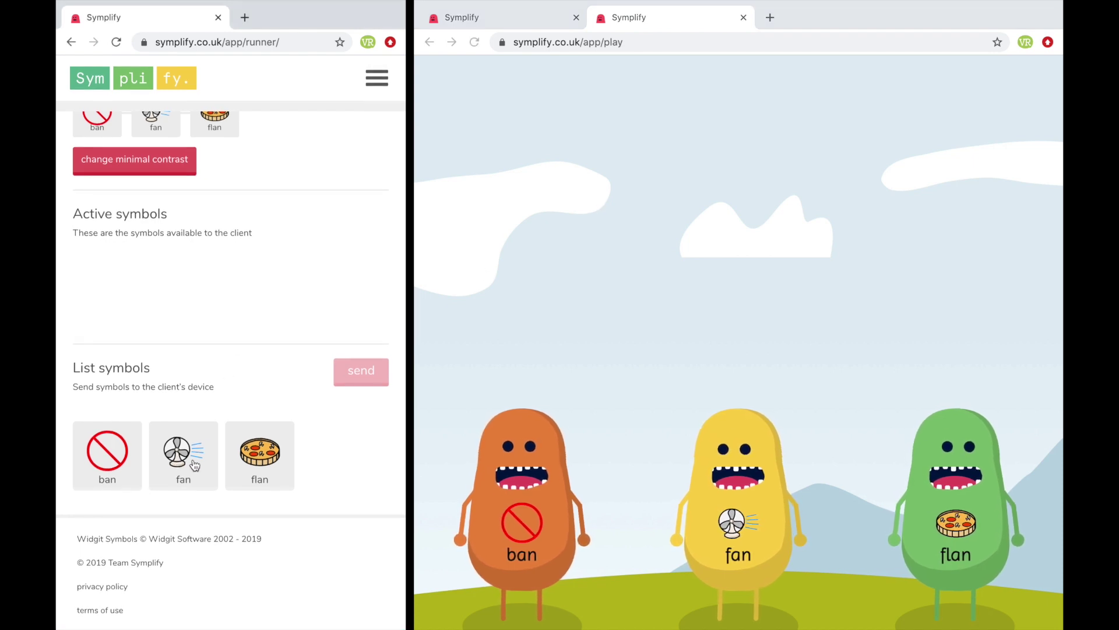
{"action": "left_click", "coordinate": [348, 385]}
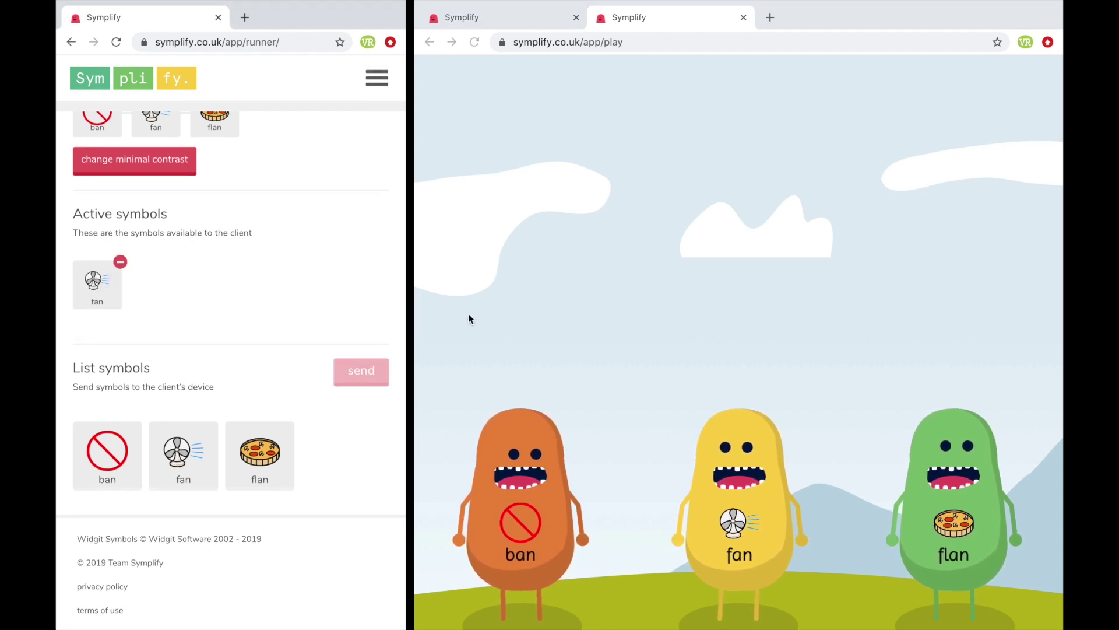
{"action": "left_click", "coordinate": [741, 198]}
{"action": "left_click", "coordinate": [734, 201]}
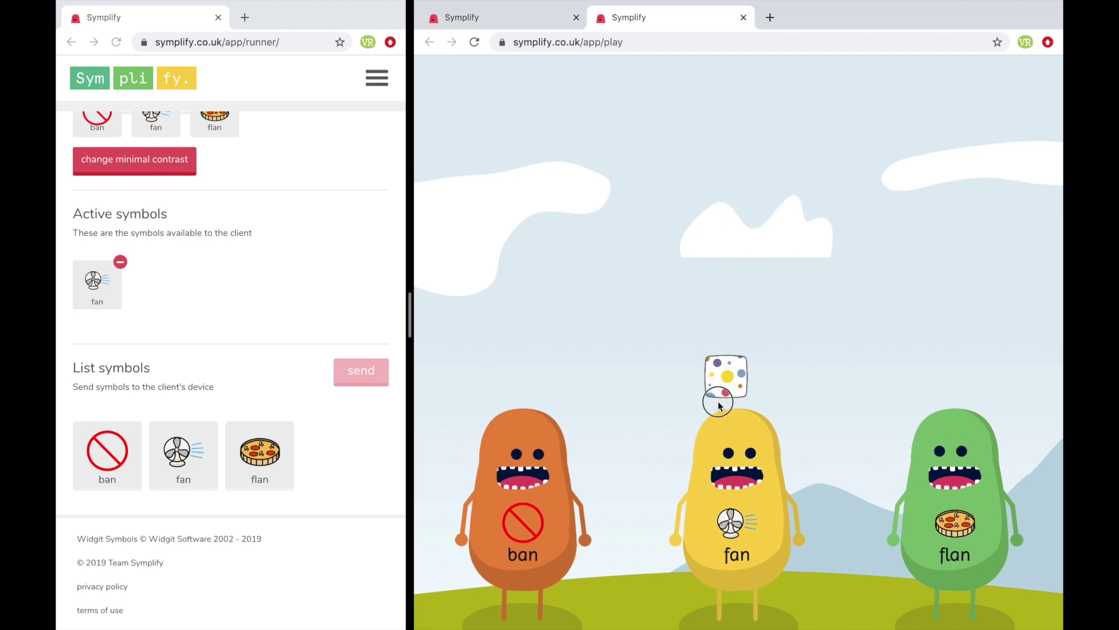
Step: Send the flan symbol to the client device and feed its face-down card to the flan monster
{"action": "left_click", "coordinate": [233, 469]}
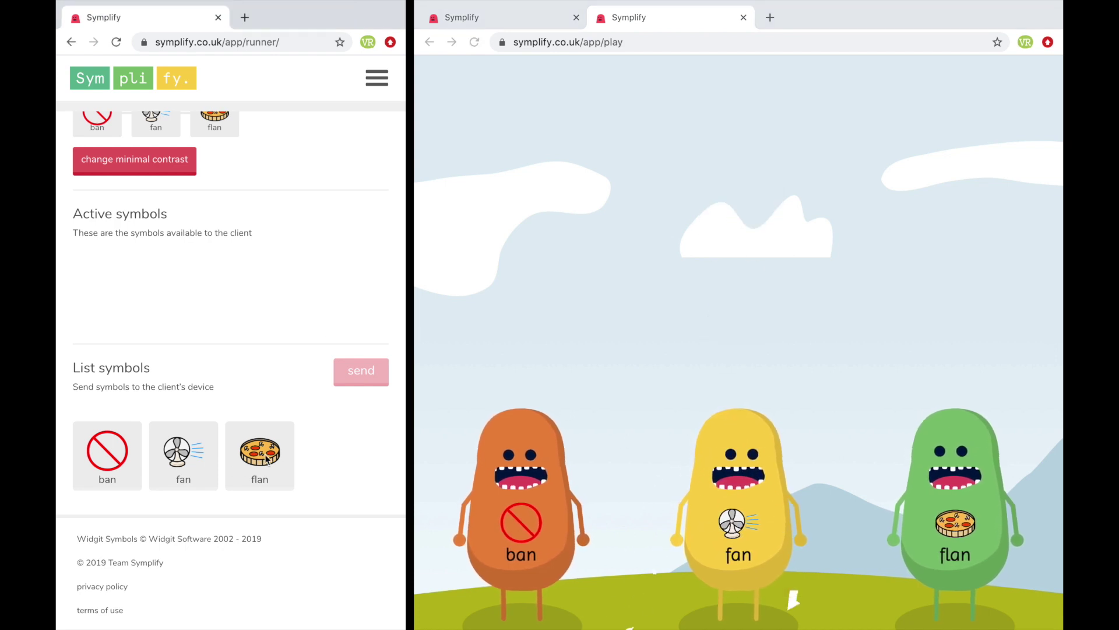
{"action": "left_click", "coordinate": [361, 371]}
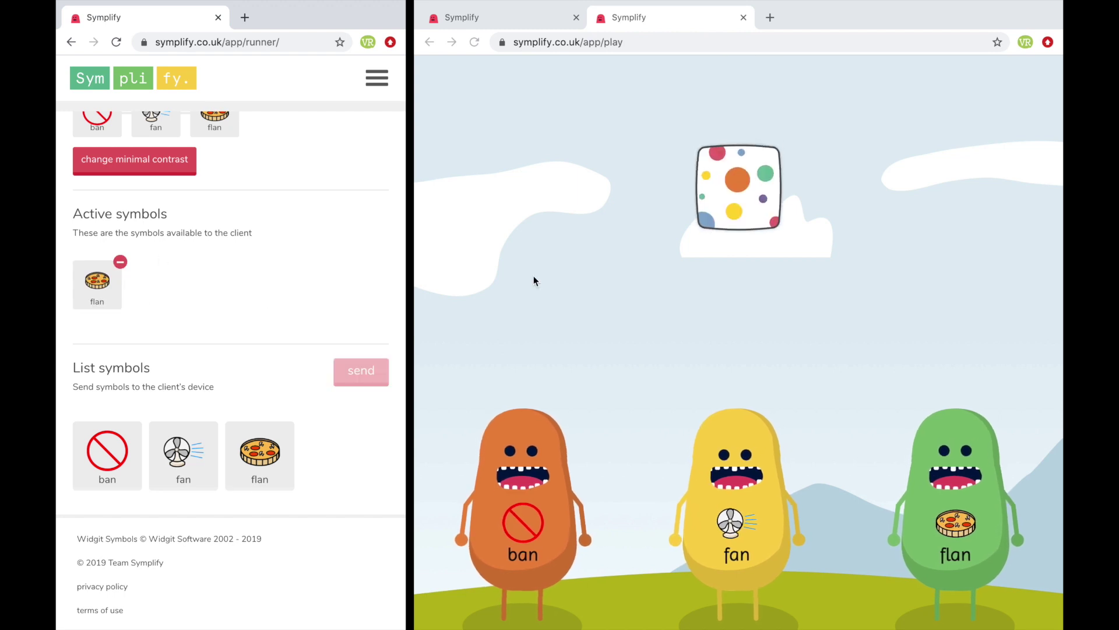
{"action": "left_click_drag", "start_coordinate": [755, 191], "coordinate": [934, 458]}
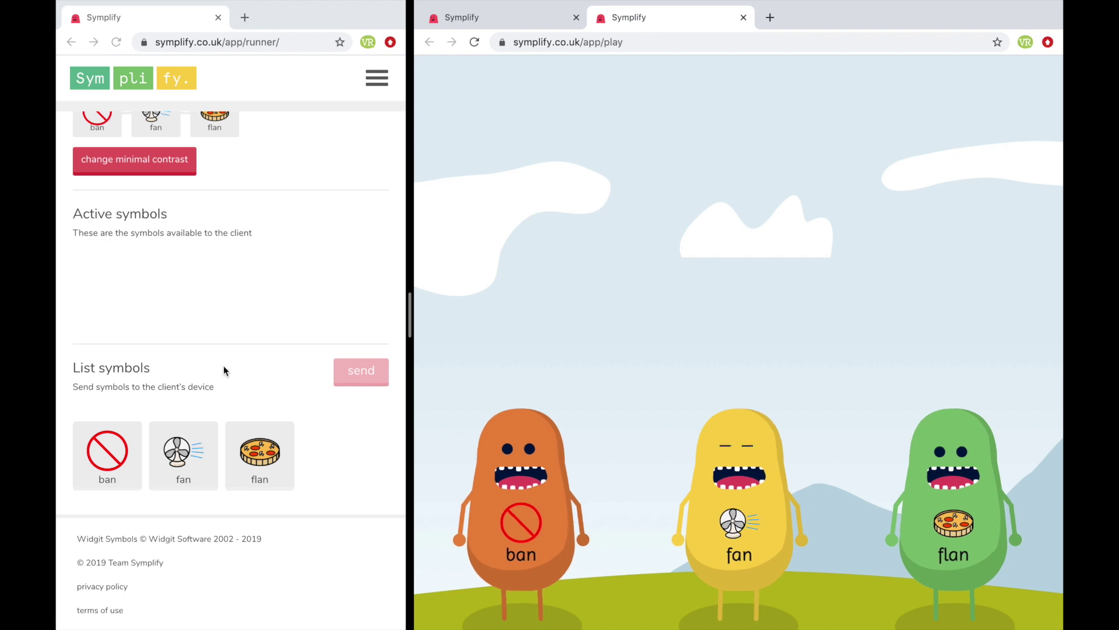
Step: Send one ban card and two fan cards to the client device so they are available together
{"action": "left_click", "coordinate": [108, 461]}
{"action": "left_click", "coordinate": [93, 471]}
{"action": "left_click", "coordinate": [177, 458]}
{"action": "left_click", "coordinate": [358, 380]}
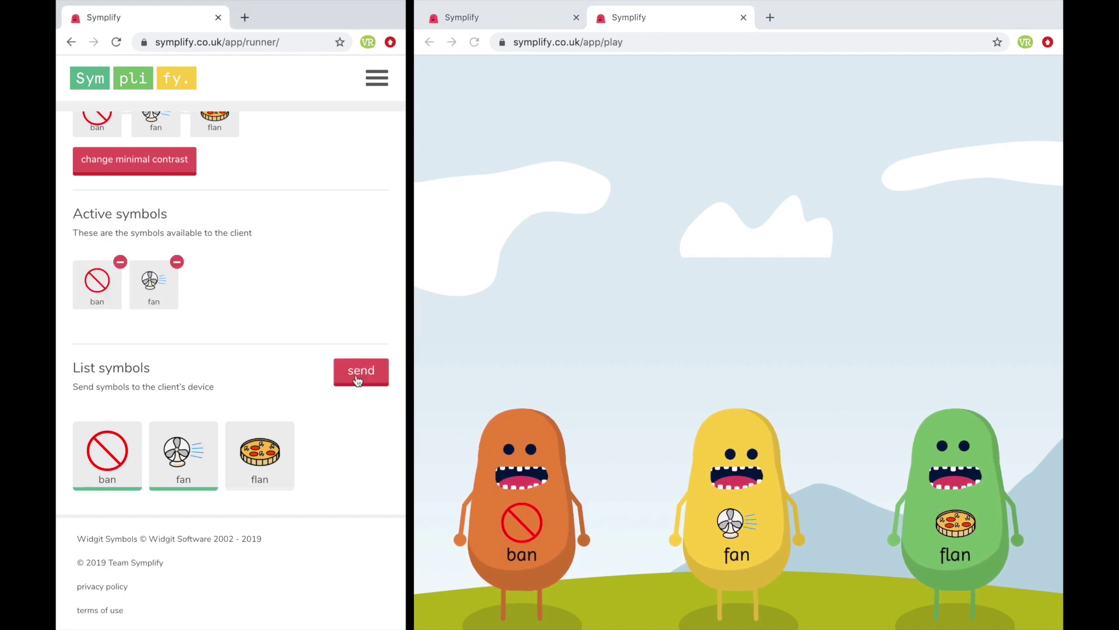
{"action": "left_click", "coordinate": [348, 375]}
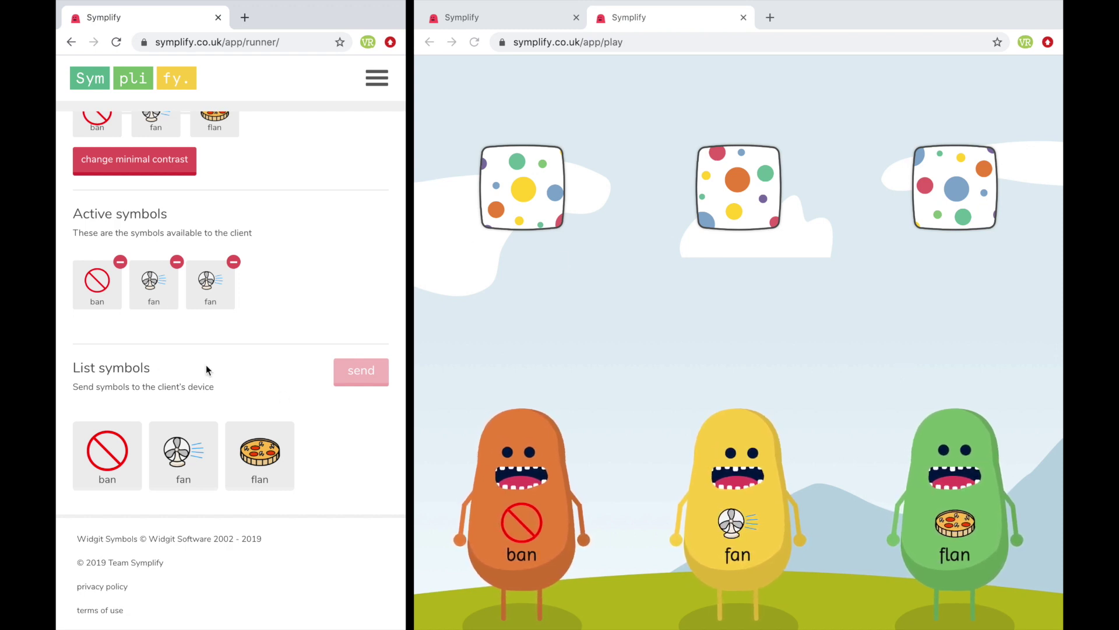
Step: Remove the ban card and both fan cards from the active symbols
{"action": "left_click", "coordinate": [120, 263]}
{"action": "left_click", "coordinate": [120, 263]}
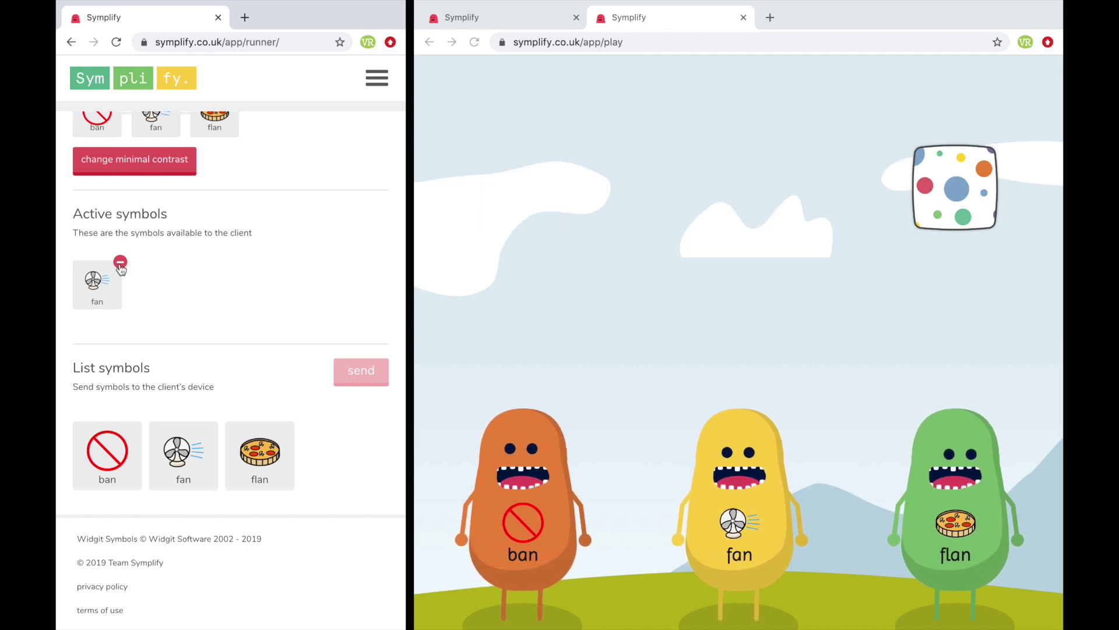
{"action": "left_click", "coordinate": [120, 263]}
Step: Send a single fan card to the client device again and give it to the fan monster
{"action": "left_click", "coordinate": [180, 463]}
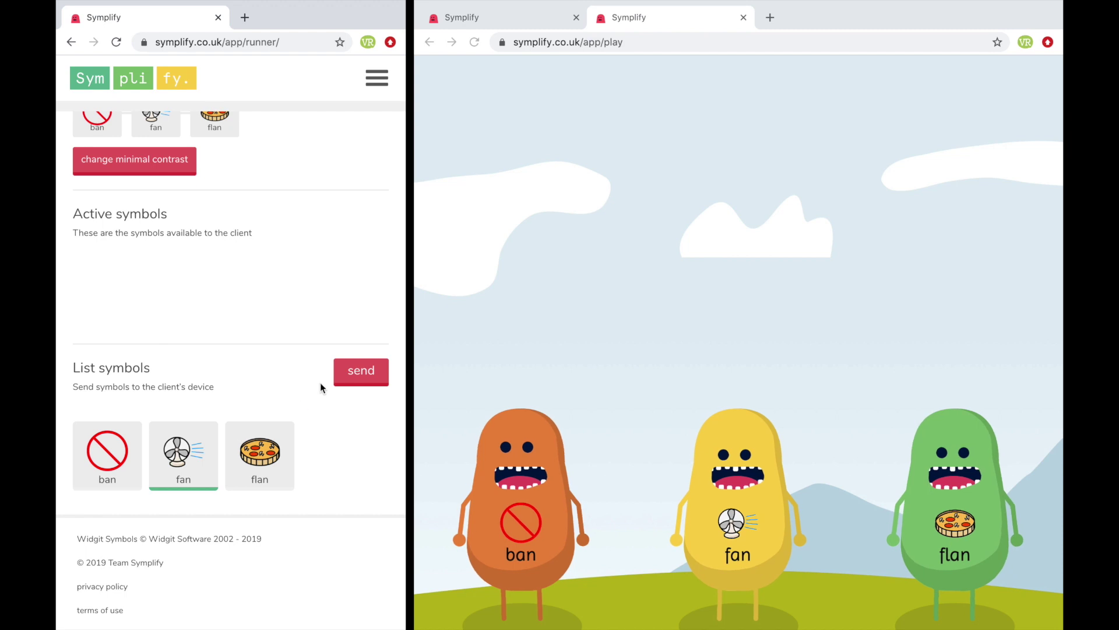
{"action": "left_click", "coordinate": [353, 373]}
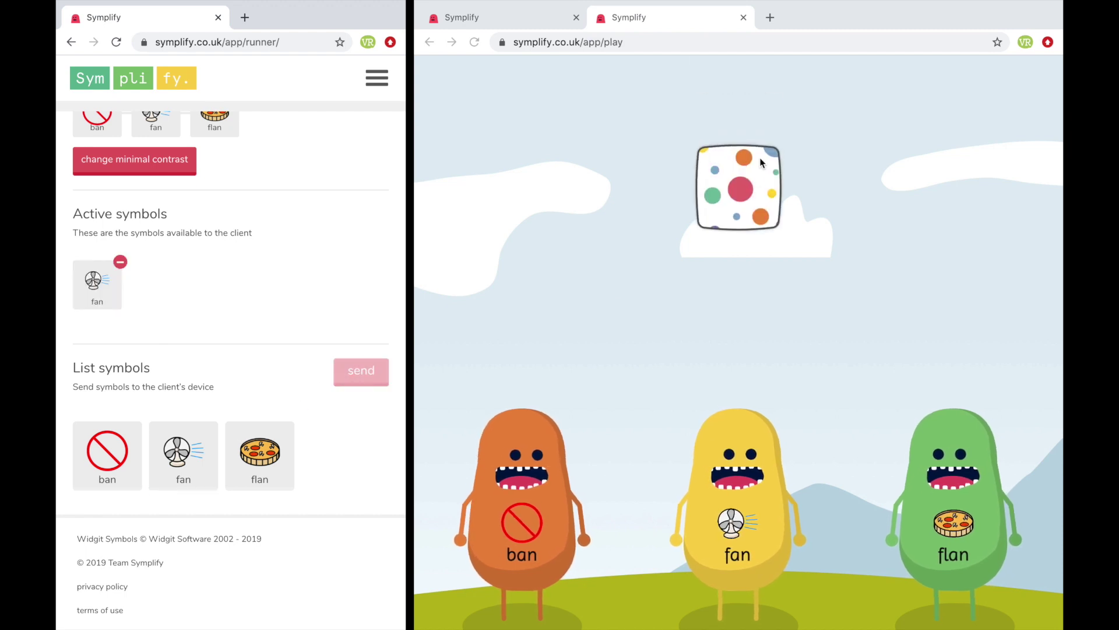
{"action": "left_click_drag", "start_coordinate": [752, 155], "coordinate": [725, 489]}
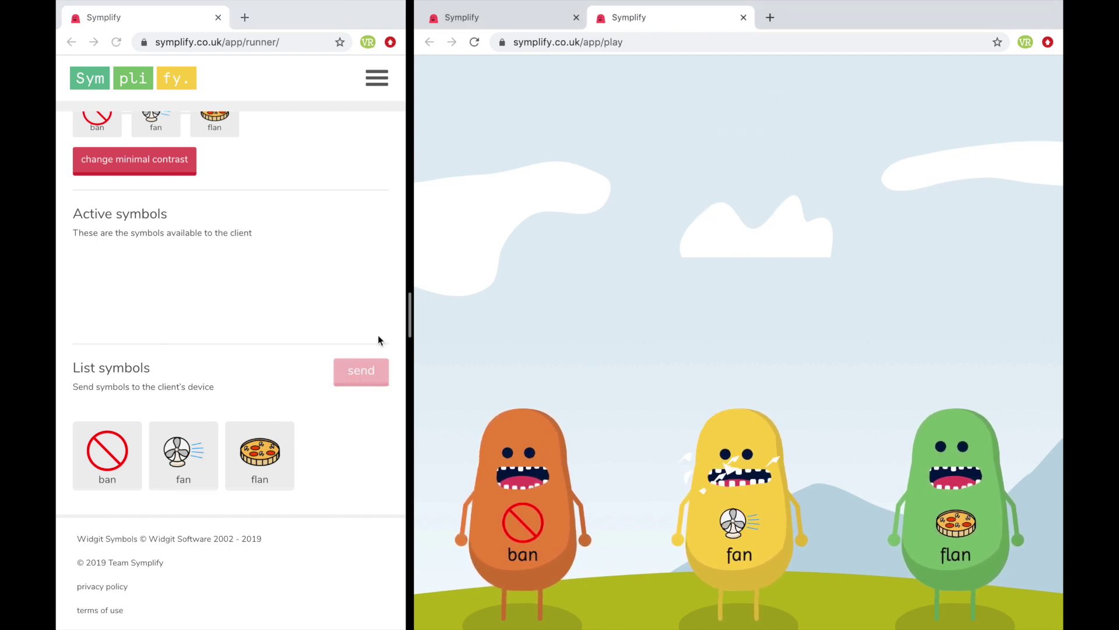
Step: Change the minimal contrast set on the client device to bat, fat and flat
{"action": "scroll", "coordinate": [155, 166], "scroll_direction": "up", "scroll_amount": 1}
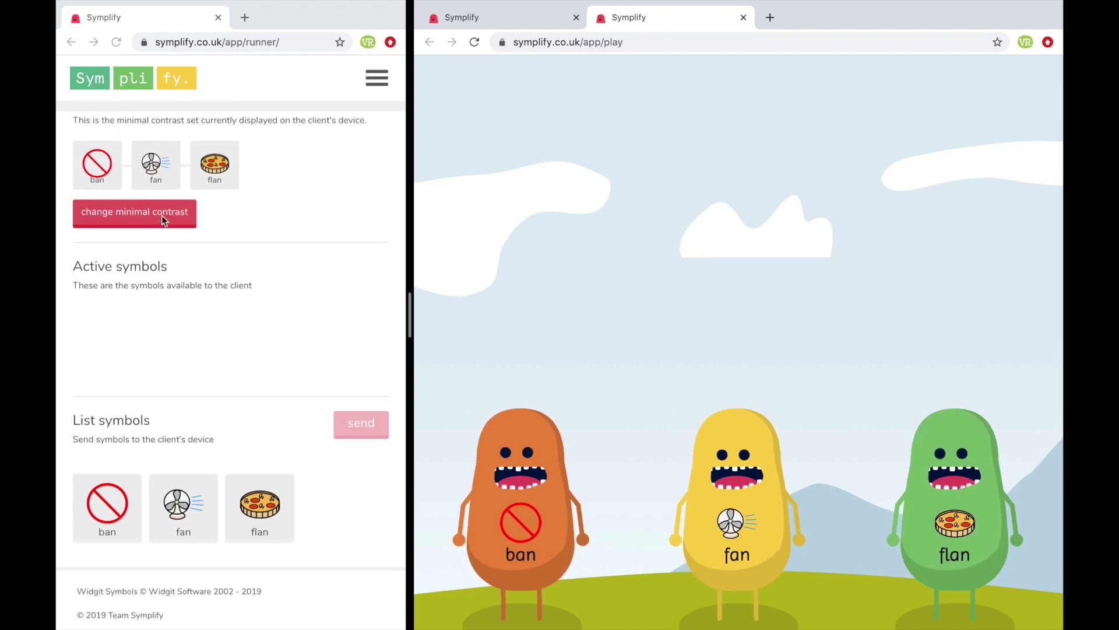
{"action": "left_click", "coordinate": [136, 221]}
{"action": "left_click", "coordinate": [136, 348]}
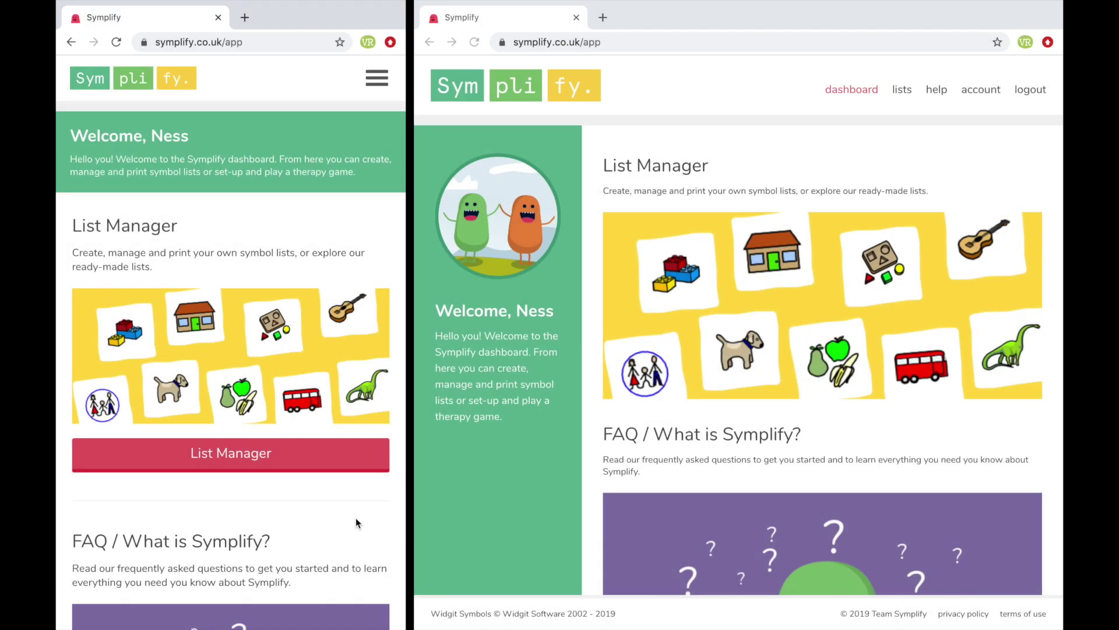
Step: Create a new Categories game session from the therapy games on the therapist device
{"action": "scroll", "coordinate": [335, 502], "scroll_direction": "down", "scroll_amount": 10}
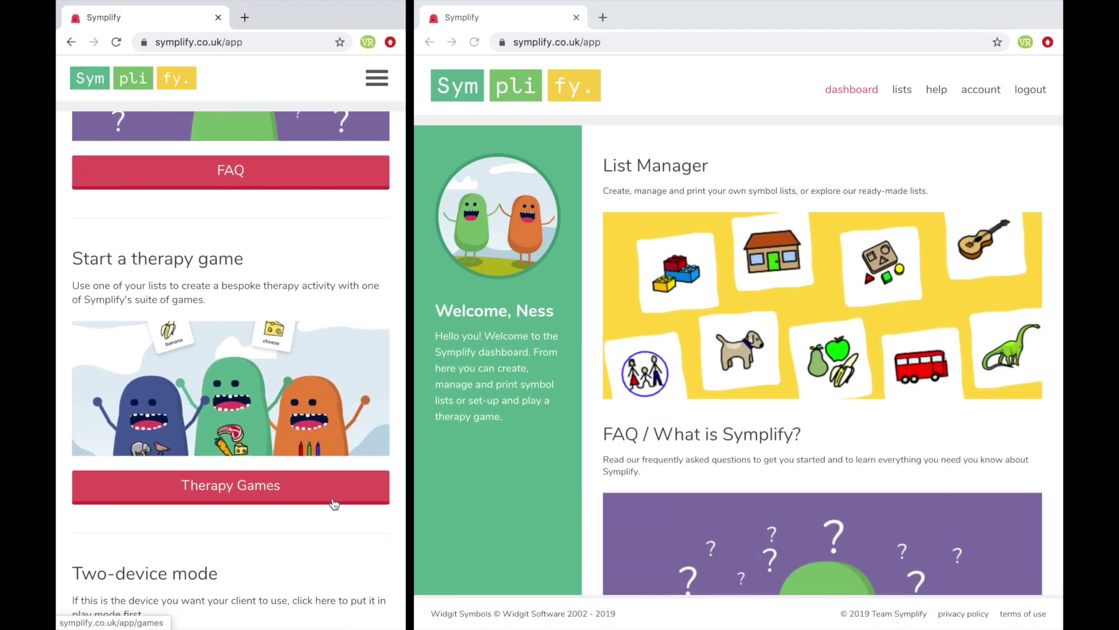
{"action": "left_click", "coordinate": [281, 493]}
{"action": "scroll", "coordinate": [281, 494], "scroll_direction": "down", "scroll_amount": 3}
{"action": "scroll", "coordinate": [281, 493], "scroll_direction": "down", "scroll_amount": 11}
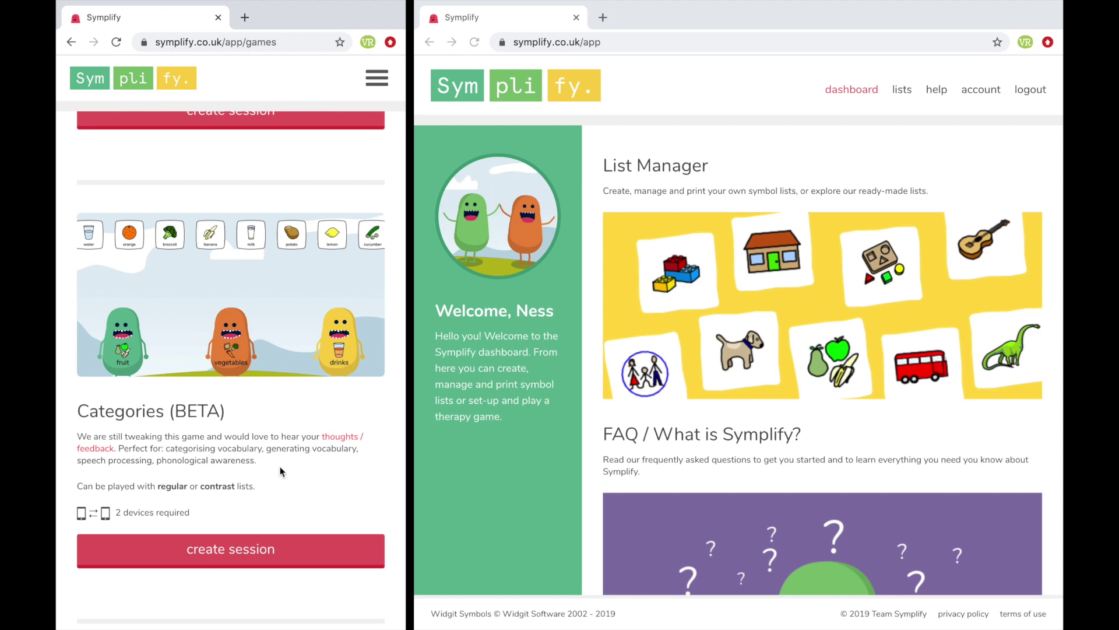
{"action": "left_click", "coordinate": [237, 552]}
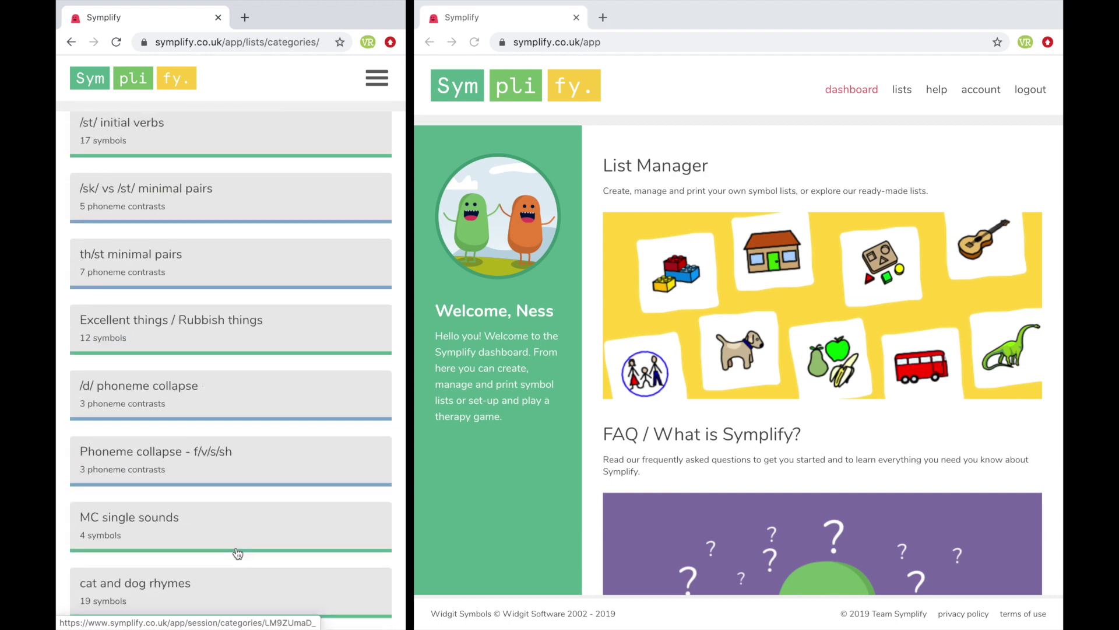
Step: Search the saved lists for "cate" and choose the list "categories: food-transport-animals" for the session
{"action": "key", "text": "ctrl+a"}
{"action": "key", "text": "BackSpace"}
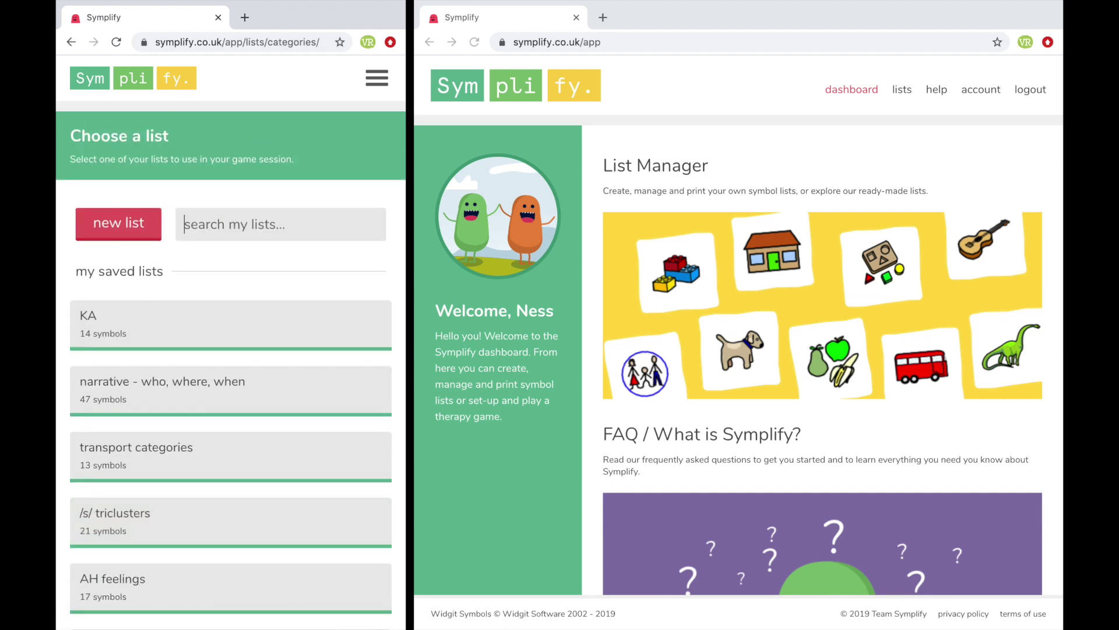
{"action": "type", "text": "cate"}
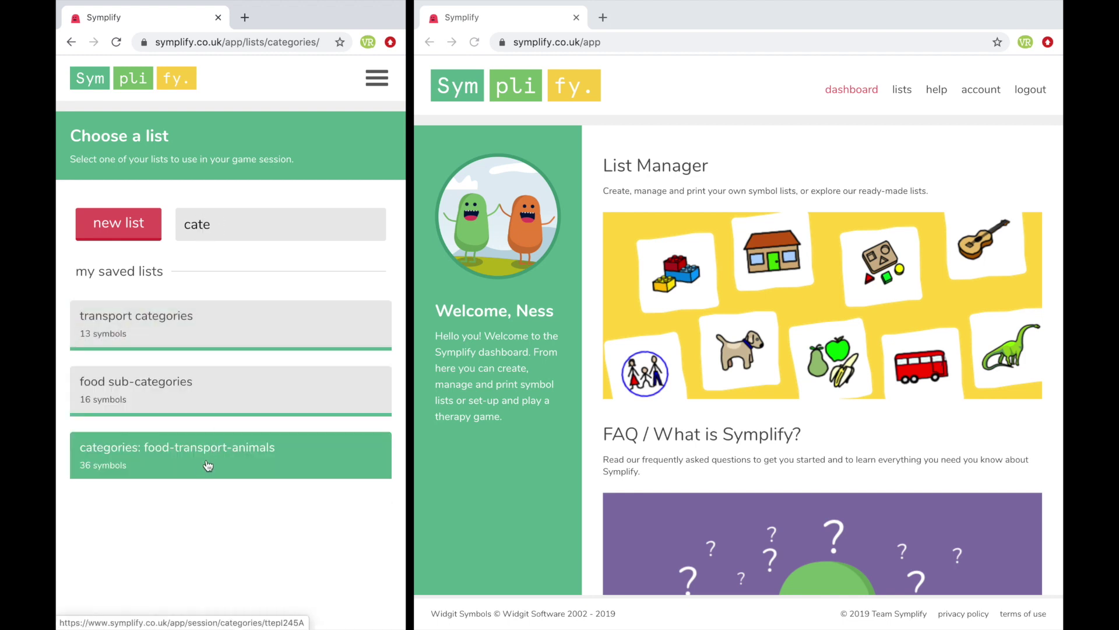
{"action": "left_click", "coordinate": [208, 464]}
Step: Add a category with the text "food" and pick the meat, carrot and cheese symbol as its image
{"action": "scroll", "coordinate": [307, 453], "scroll_direction": "down", "scroll_amount": 4}
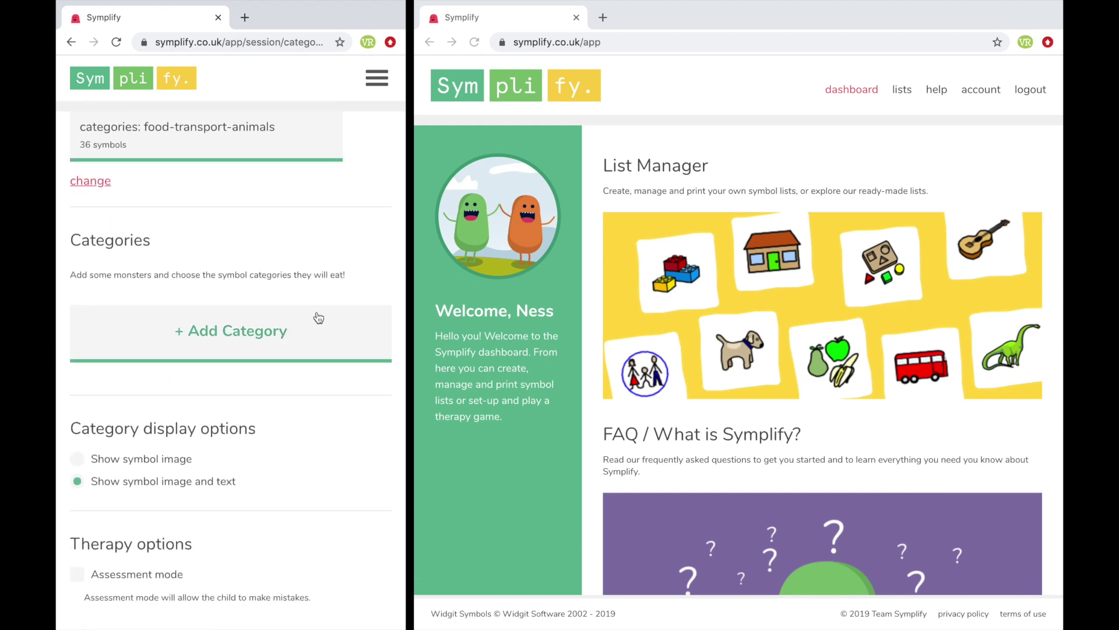
{"action": "scroll", "coordinate": [320, 331], "scroll_direction": "up", "scroll_amount": 1}
{"action": "scroll", "coordinate": [335, 313], "scroll_direction": "down", "scroll_amount": 2}
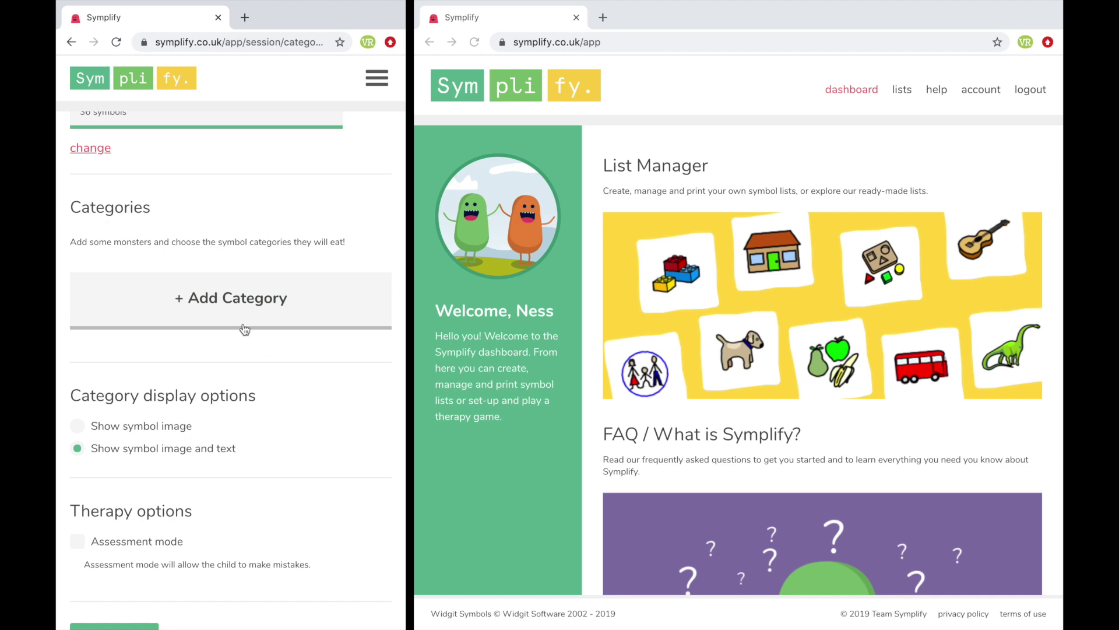
{"action": "left_click", "coordinate": [225, 304]}
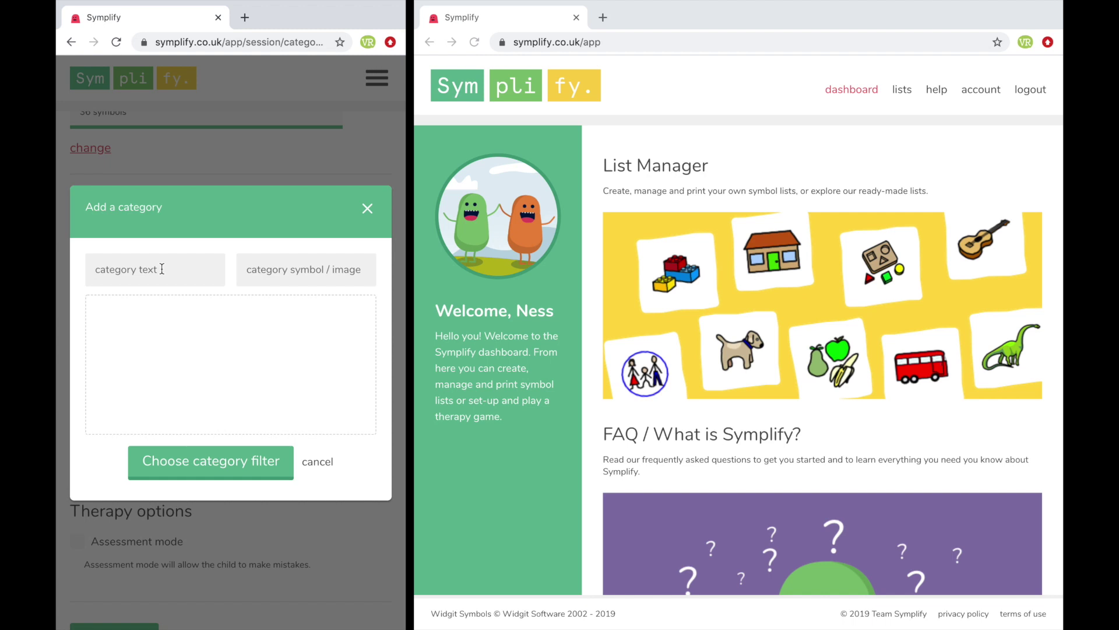
{"action": "type", "text": "food"}
{"action": "key", "text": "Tab"}
{"action": "type", "text": "fo"}
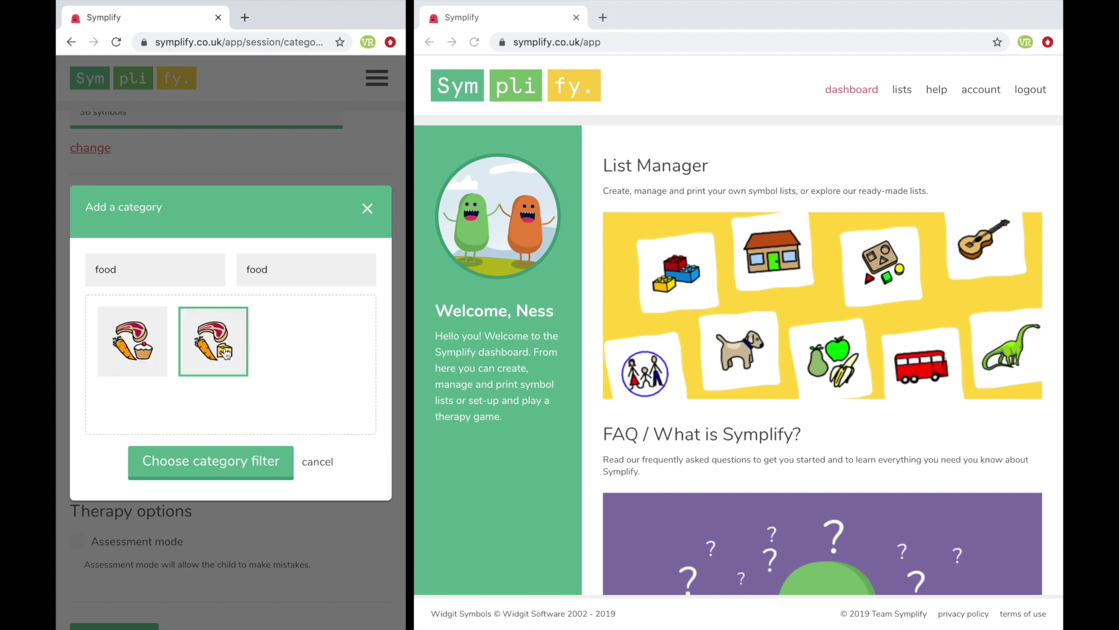
Step: Give the food category the semantic filter "foods" and save it
{"action": "left_click", "coordinate": [208, 470]}
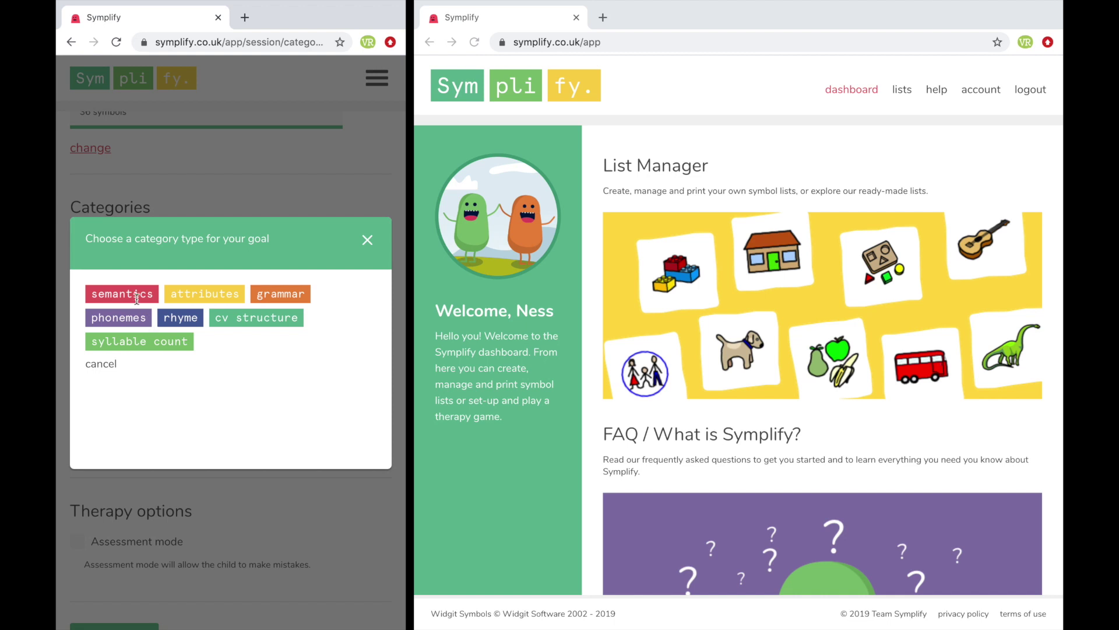
{"action": "left_click", "coordinate": [112, 294]}
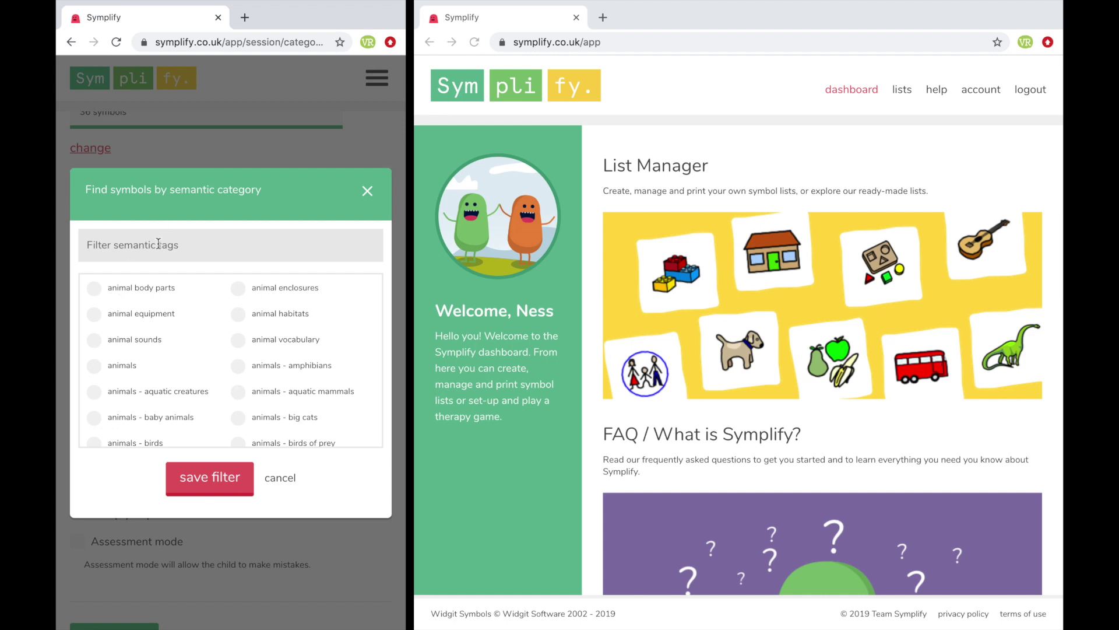
{"action": "type", "text": "food"}
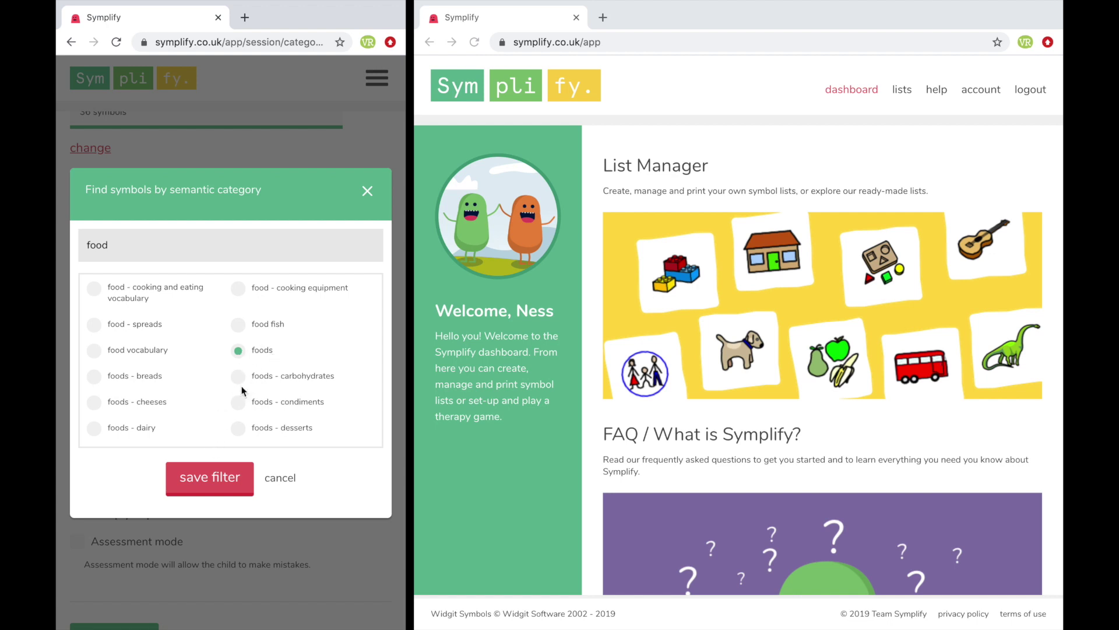
{"action": "left_click", "coordinate": [208, 480]}
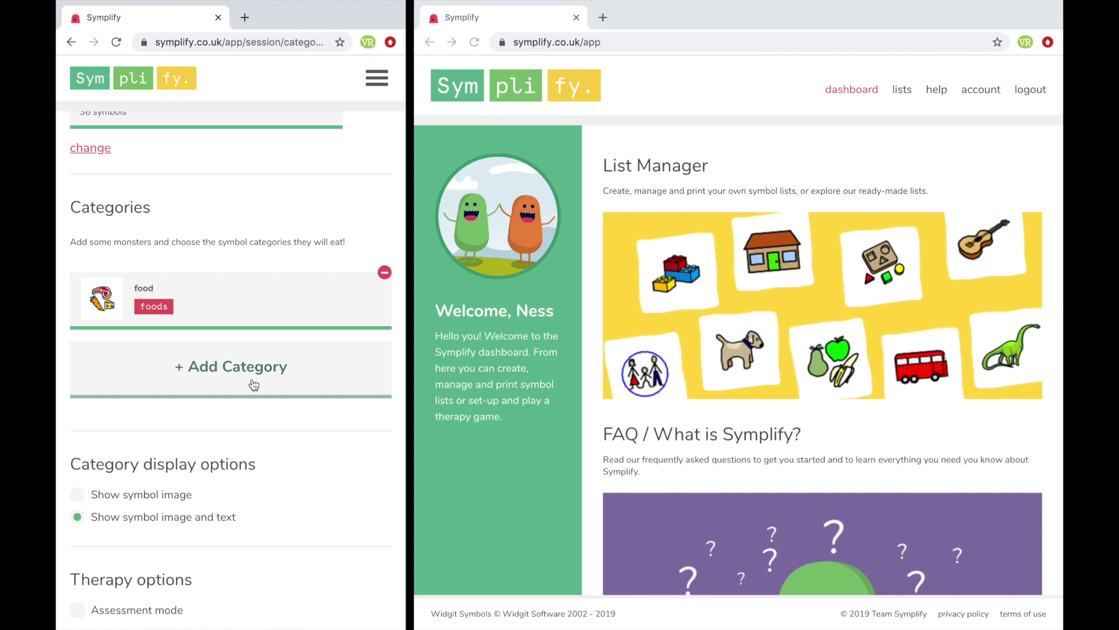
Step: Add a second category with the text "animals" and the first symbol found for "animals", showing five animals
{"action": "left_click", "coordinate": [232, 382]}
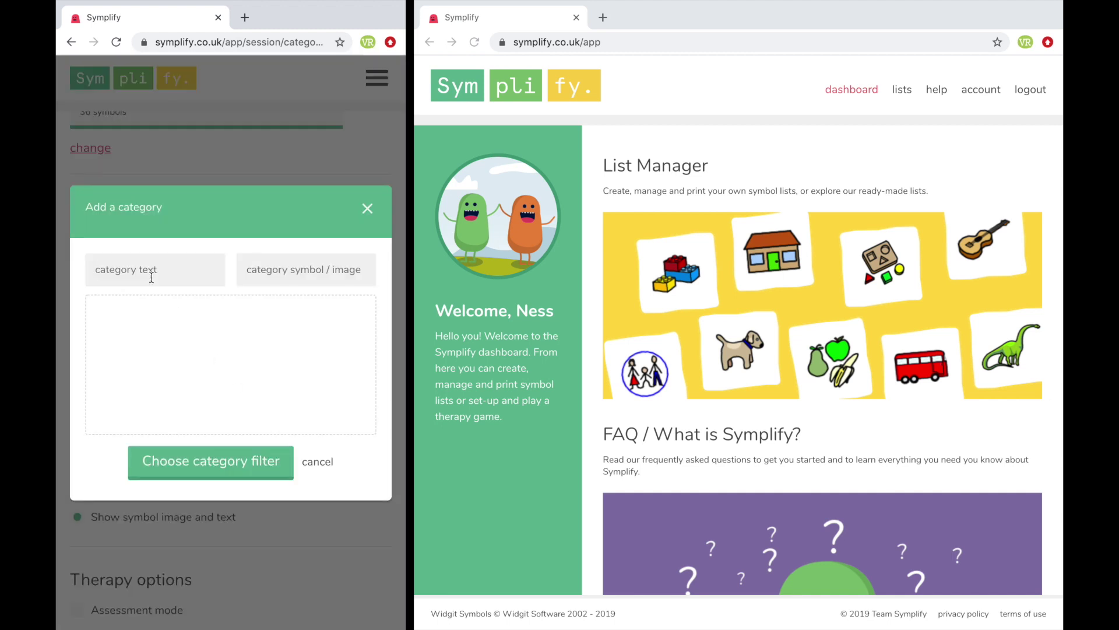
{"action": "type", "text": "anim"}
{"action": "type", "text": "anima"}
{"action": "type", "text": "l"}
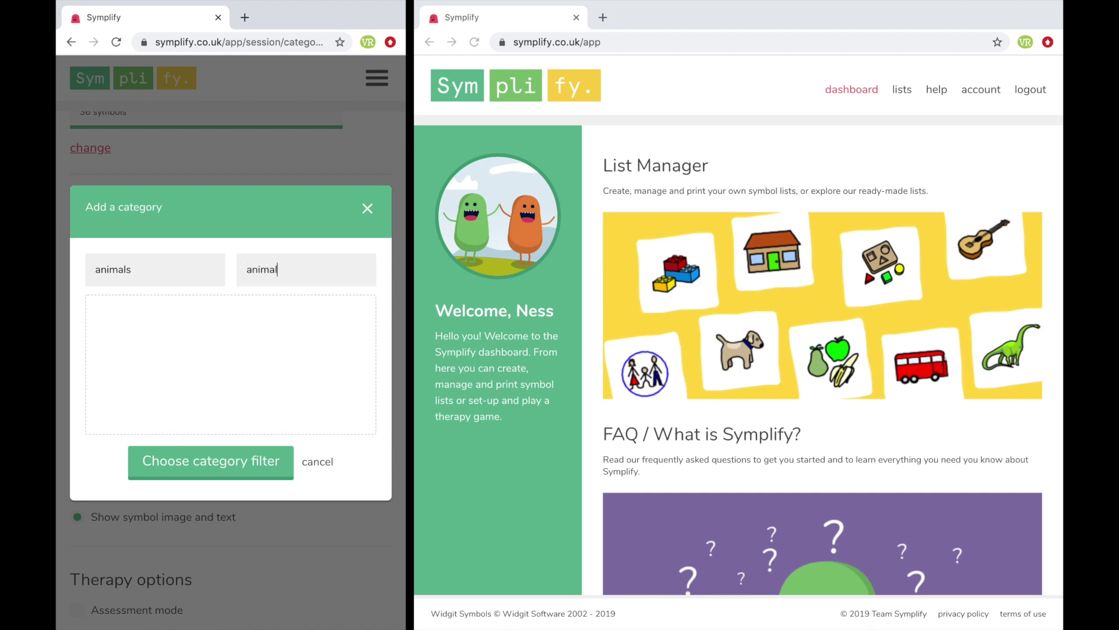
{"action": "type", "text": "s"}
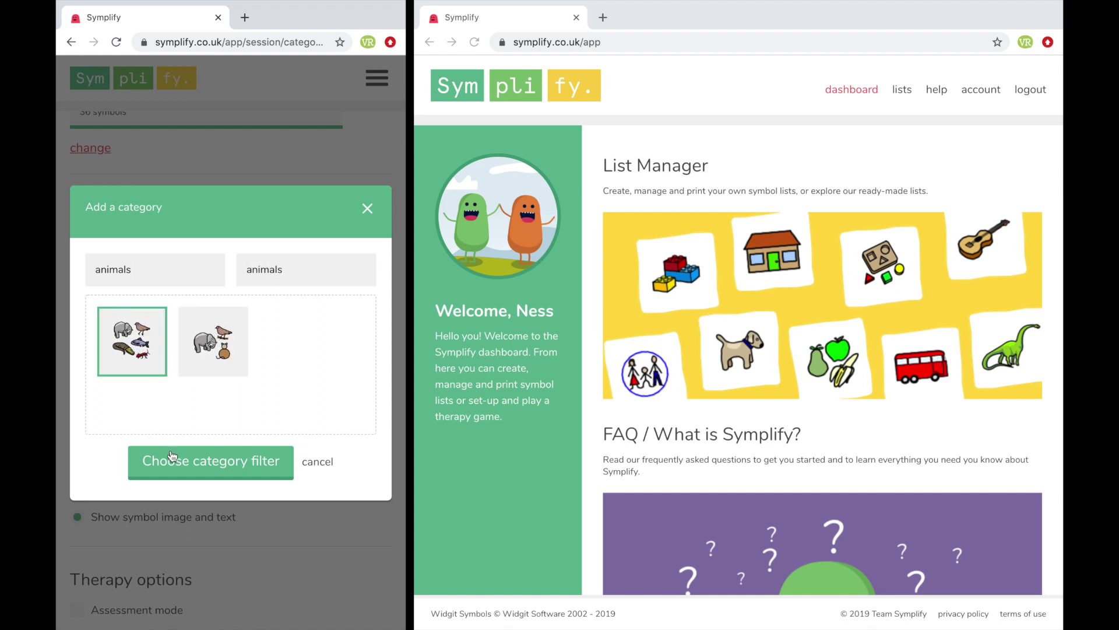
Step: Give the animals category the semantic filter "animals" and save it
{"action": "left_click", "coordinate": [182, 468]}
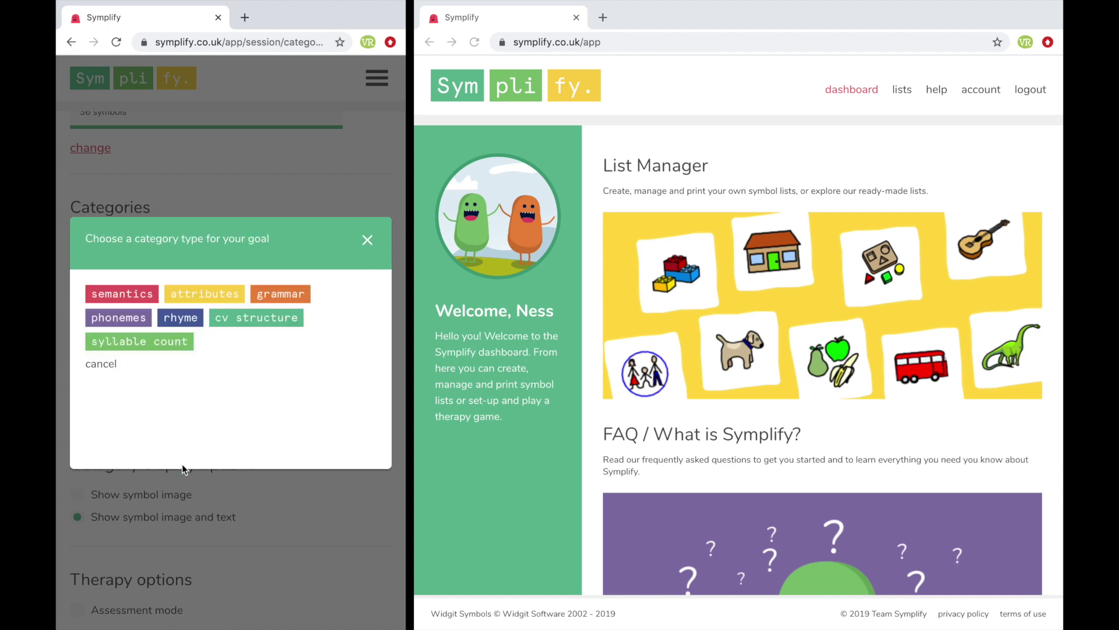
{"action": "left_click", "coordinate": [121, 296]}
{"action": "left_click", "coordinate": [99, 361]}
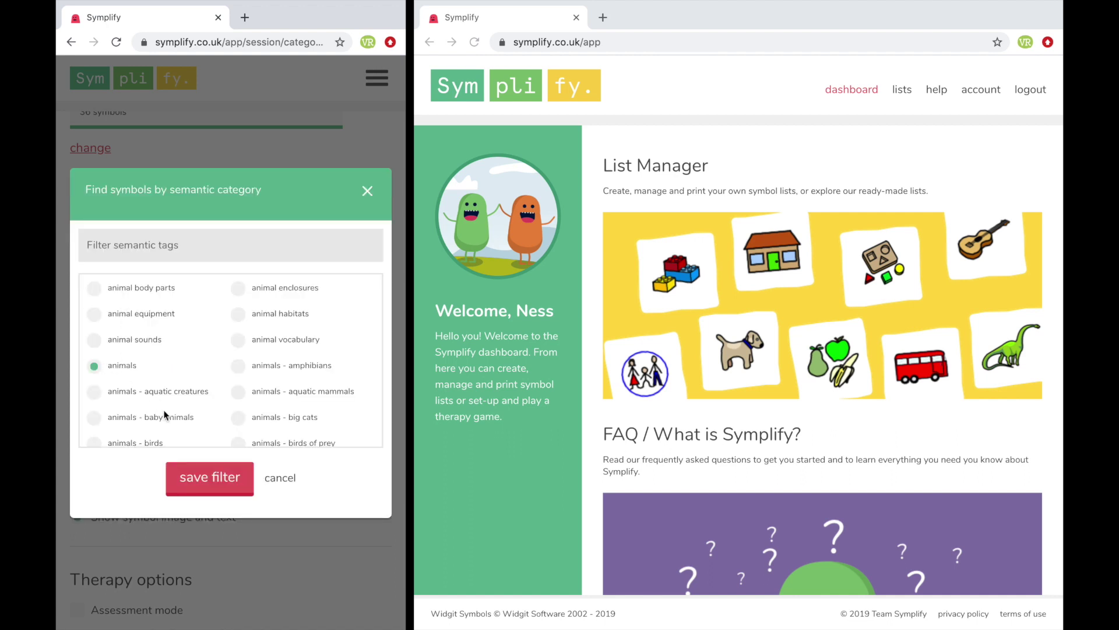
{"action": "left_click", "coordinate": [204, 484]}
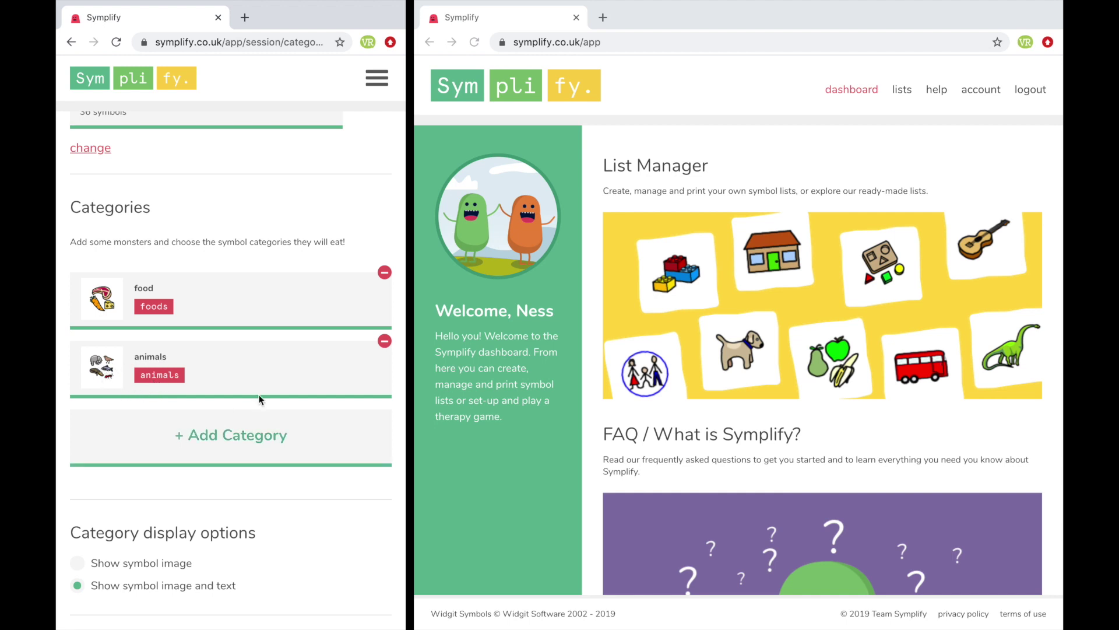
Step: Add a third category with the text "transport" and use the "vehicles" symbol as its image
{"action": "scroll", "coordinate": [262, 249], "scroll_direction": "up", "scroll_amount": 1}
{"action": "scroll", "coordinate": [261, 248], "scroll_direction": "down", "scroll_amount": 2}
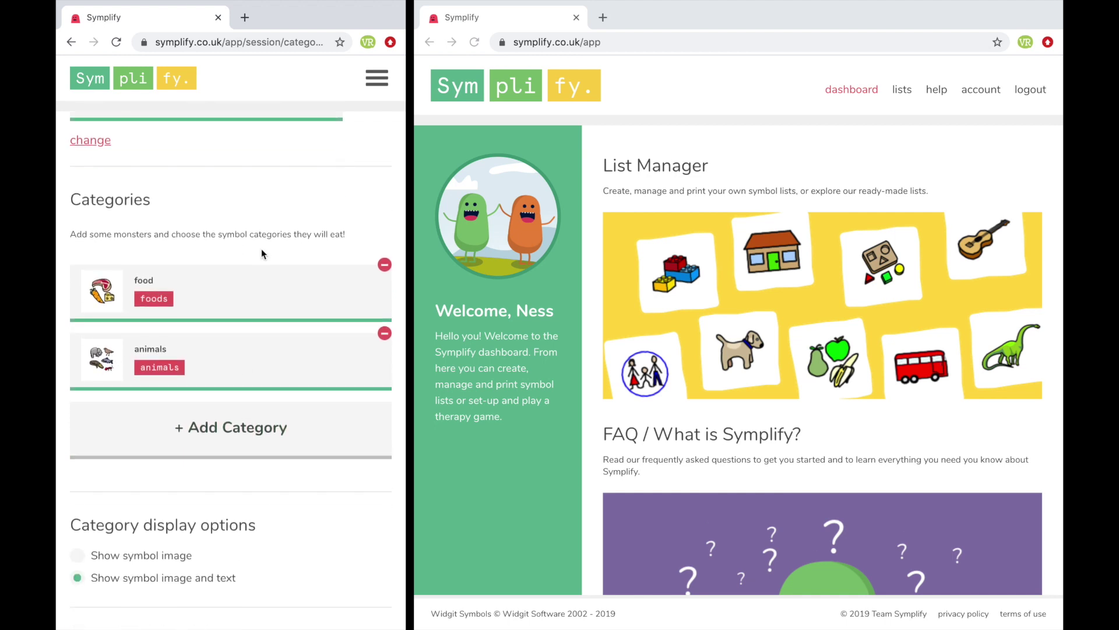
{"action": "left_click", "coordinate": [234, 415]}
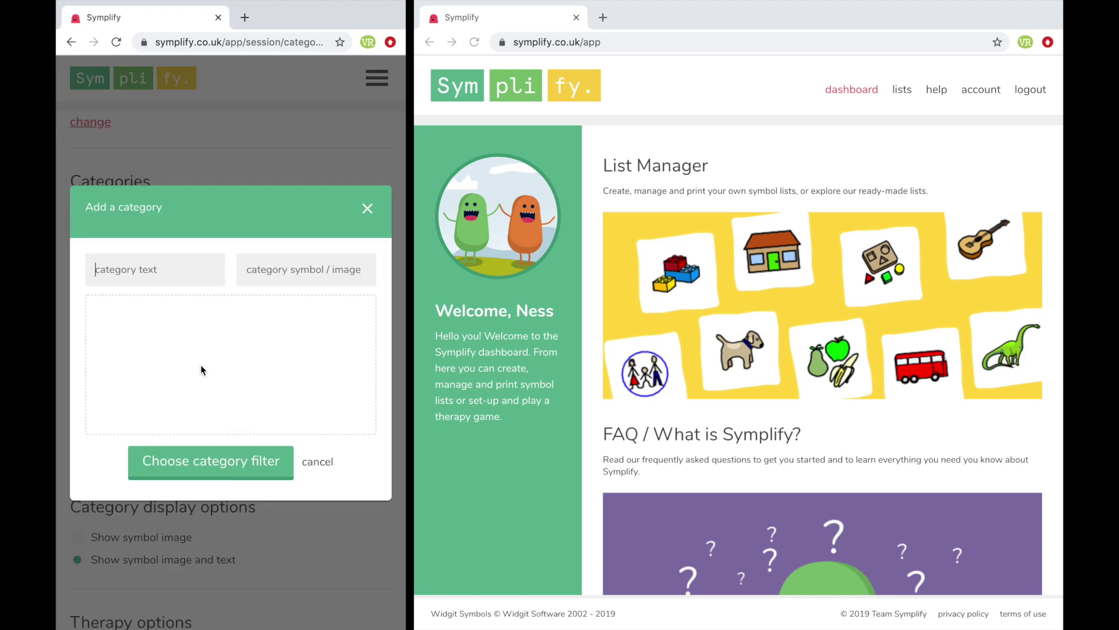
{"action": "type", "text": "transport"}
{"action": "key", "text": "Tab"}
{"action": "type", "text": "vehicles"}
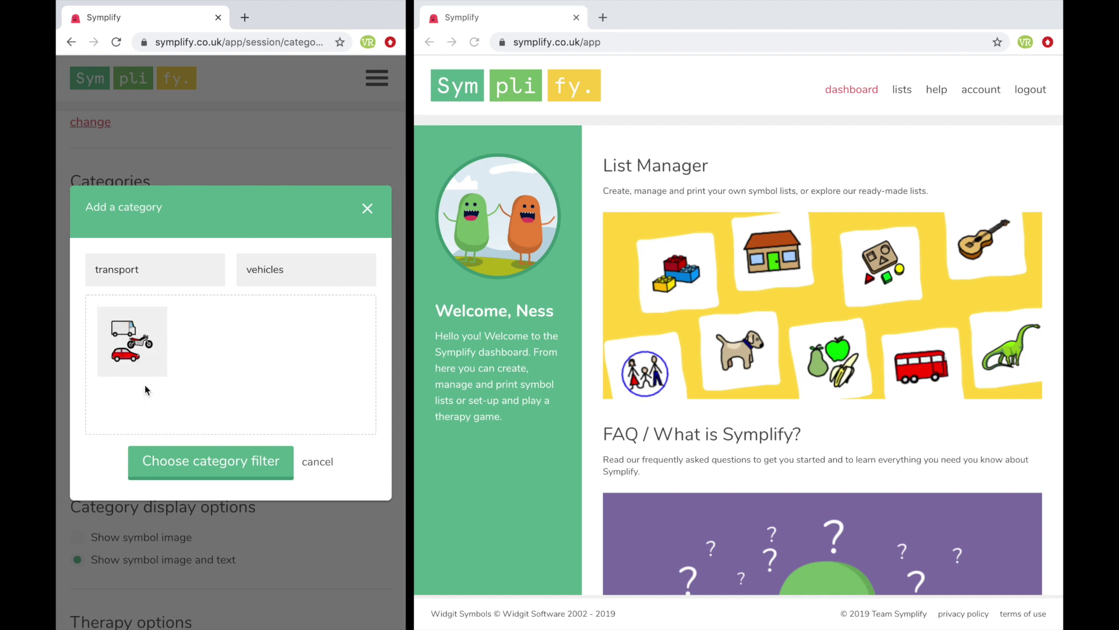
{"action": "left_click", "coordinate": [132, 344]}
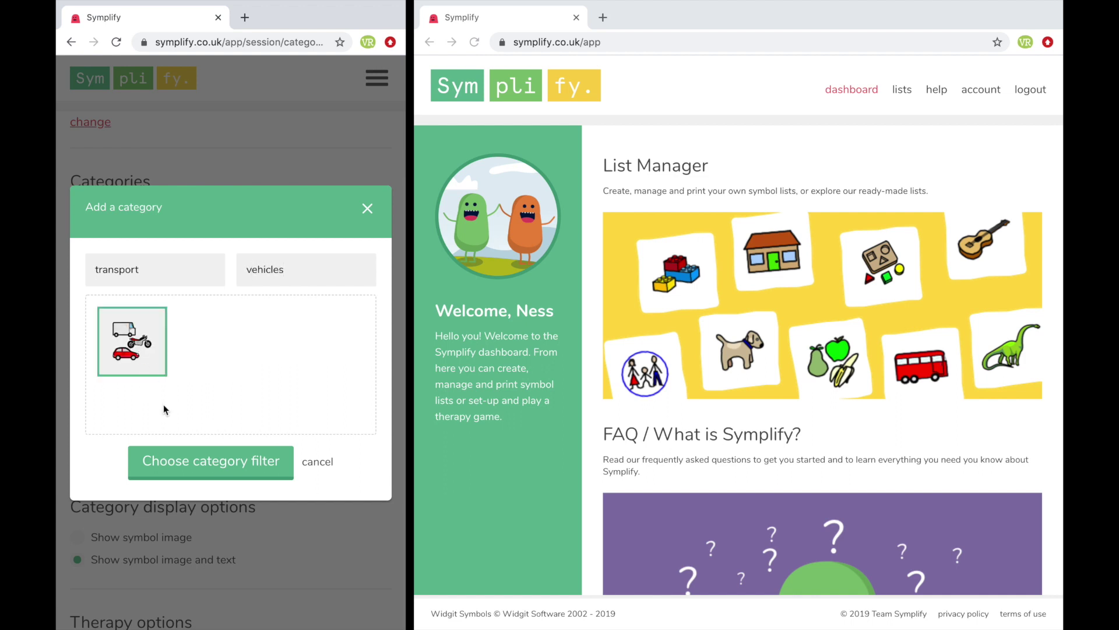
Step: Give the transport category the semantic filter "transport - all vehicles" and save it
{"action": "left_click", "coordinate": [186, 464]}
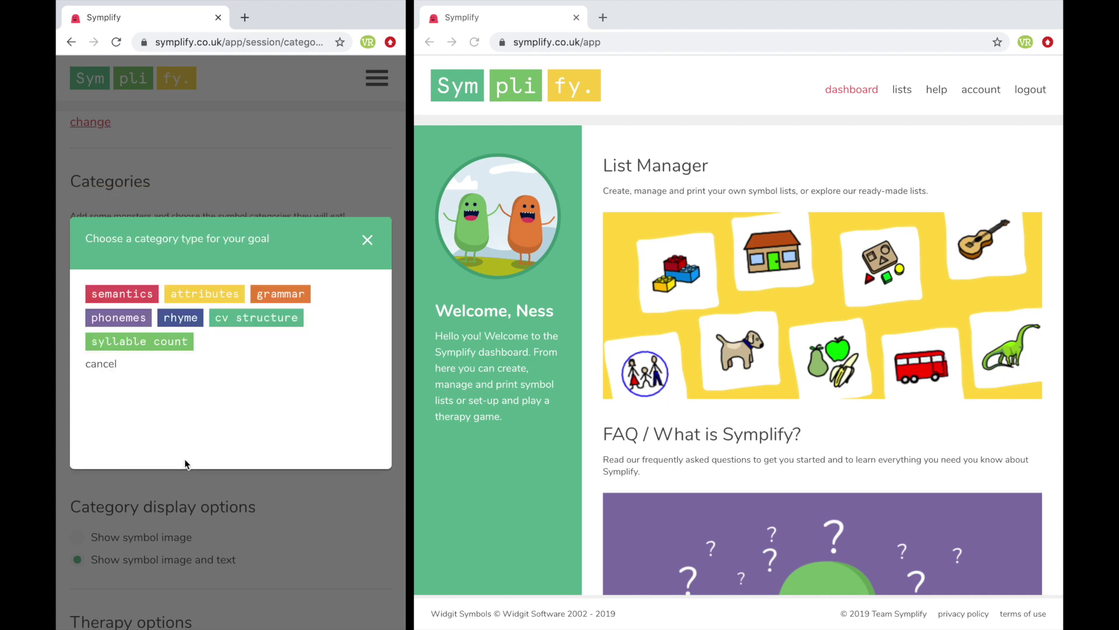
{"action": "left_click", "coordinate": [117, 298]}
{"action": "left_click", "coordinate": [132, 245]}
{"action": "type", "text": "tran"}
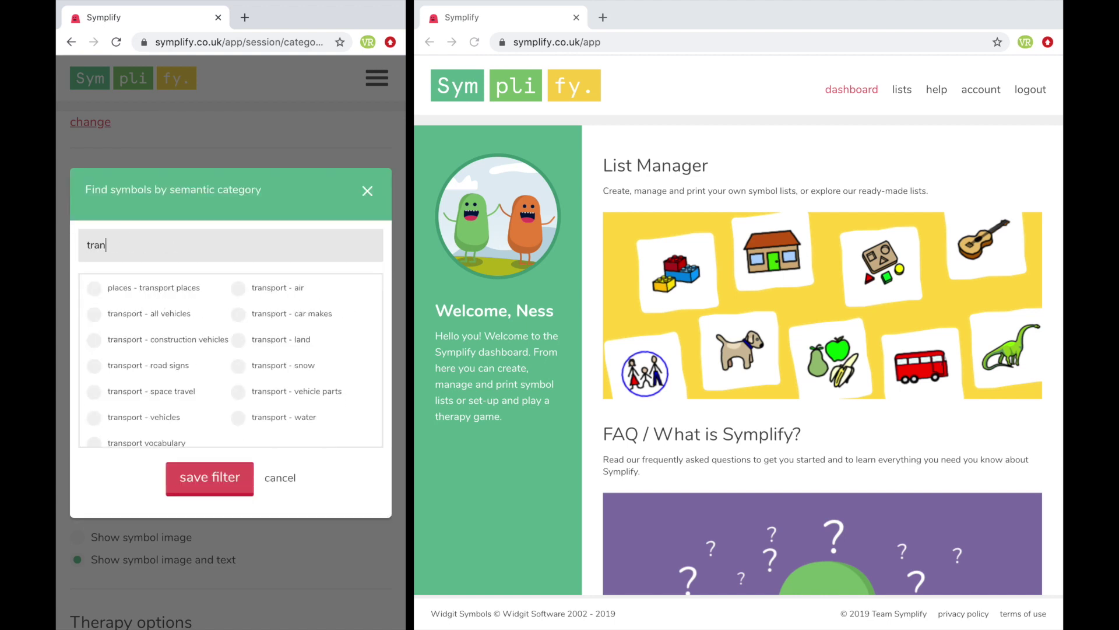
{"action": "left_click", "coordinate": [111, 318]}
{"action": "left_click", "coordinate": [208, 479]}
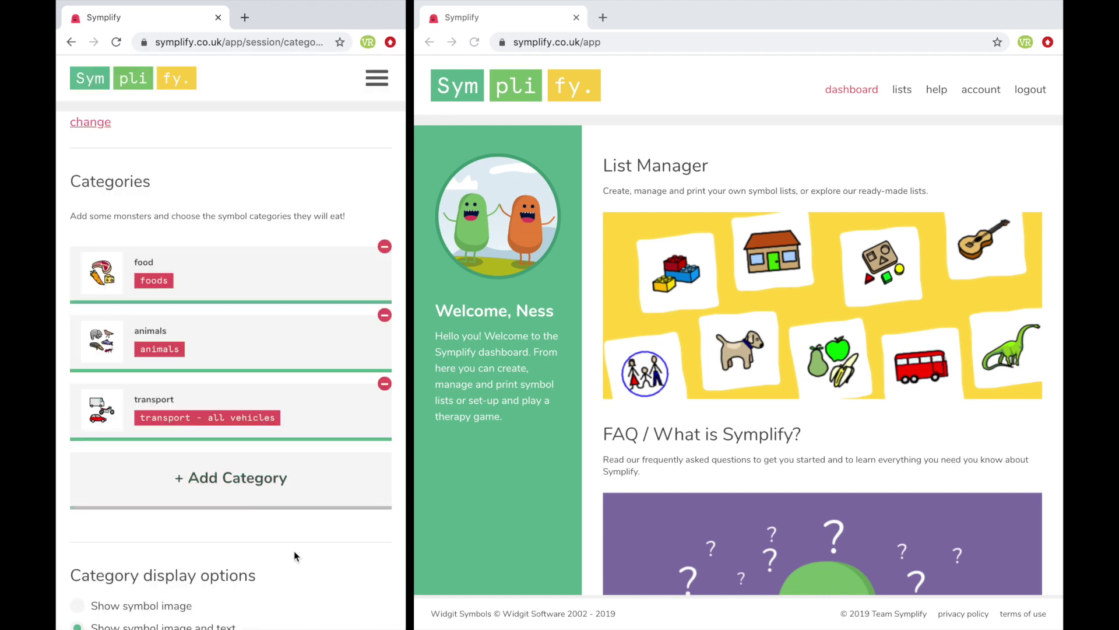
Step: Keep symbol image and text display with assessment mode off, and continue to connecting the devices
{"action": "scroll", "coordinate": [295, 553], "scroll_direction": "down", "scroll_amount": 2}
{"action": "scroll", "coordinate": [294, 555], "scroll_direction": "down", "scroll_amount": 2}
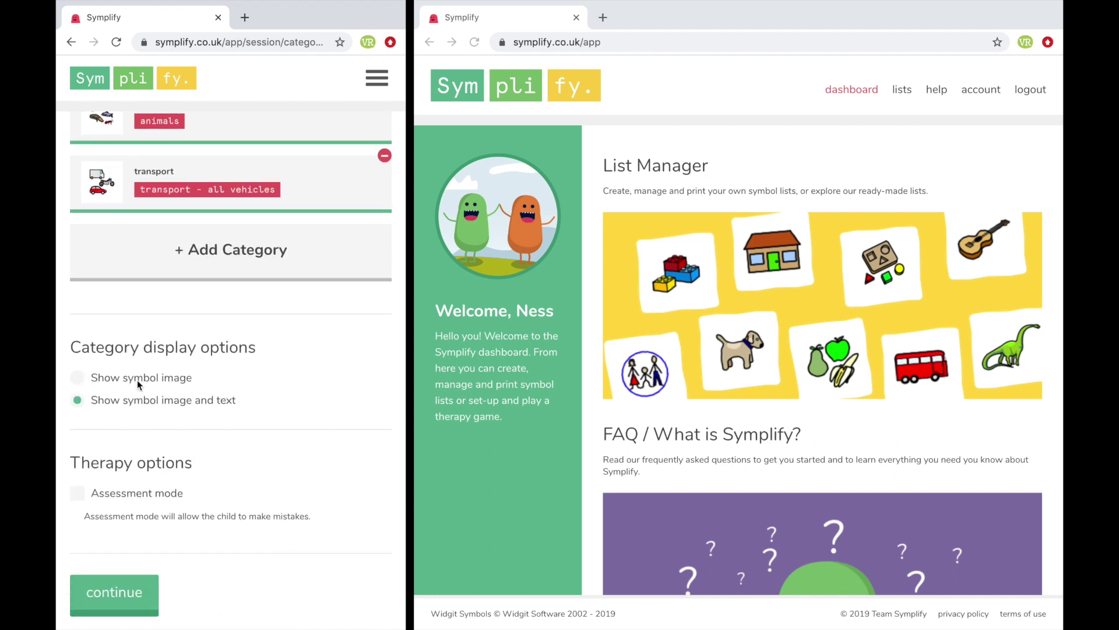
{"action": "scroll", "coordinate": [250, 487], "scroll_direction": "down", "scroll_amount": 1}
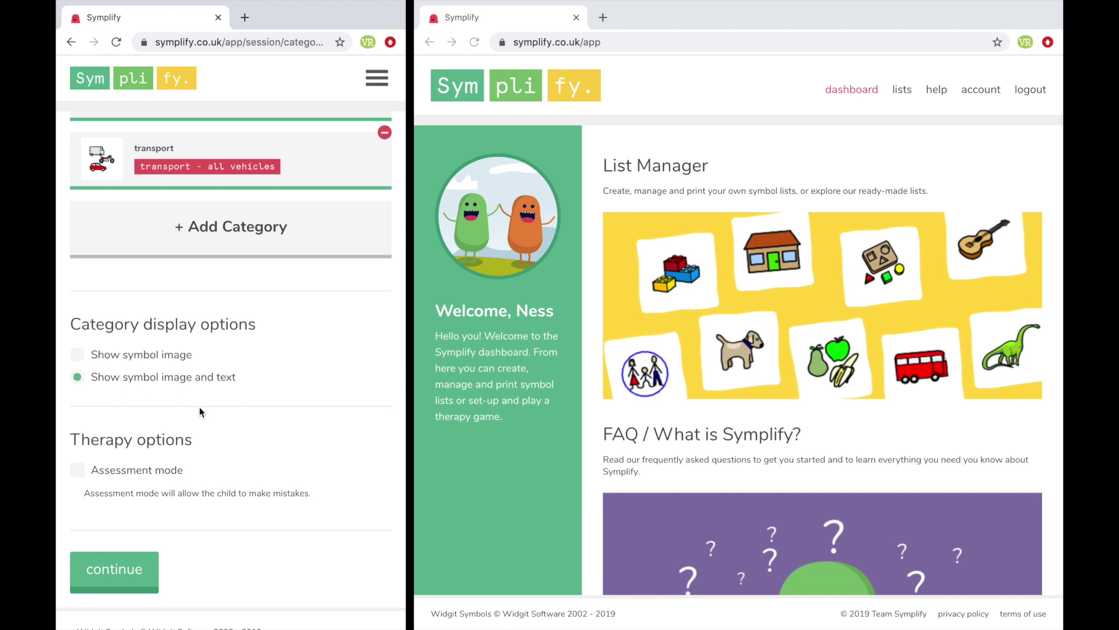
{"action": "scroll", "coordinate": [221, 463], "scroll_direction": "down", "scroll_amount": 1}
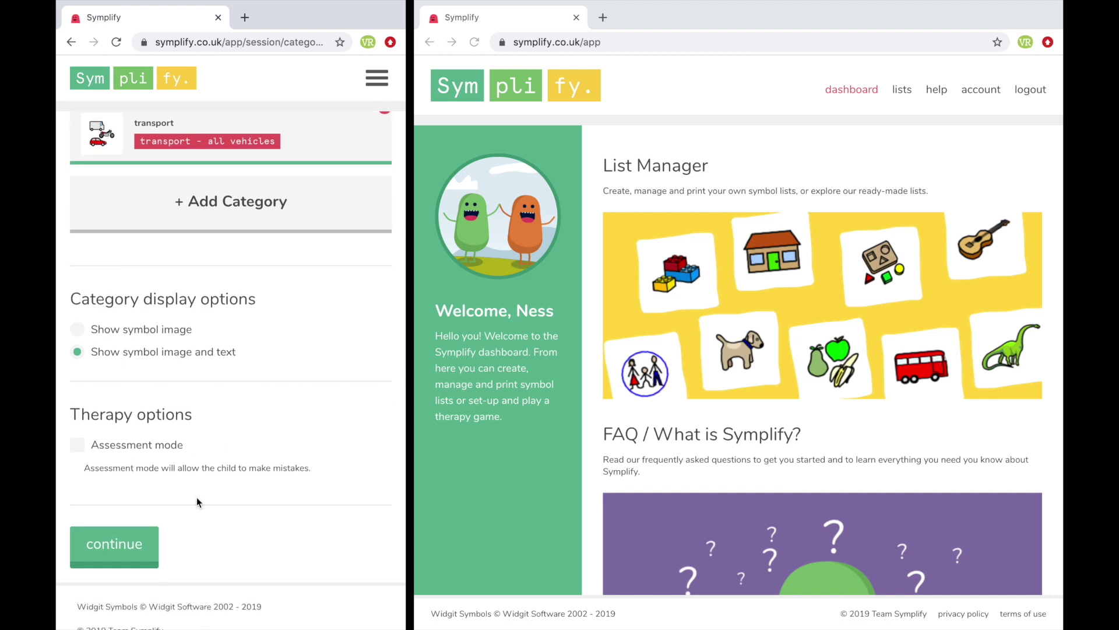
{"action": "left_click", "coordinate": [101, 551]}
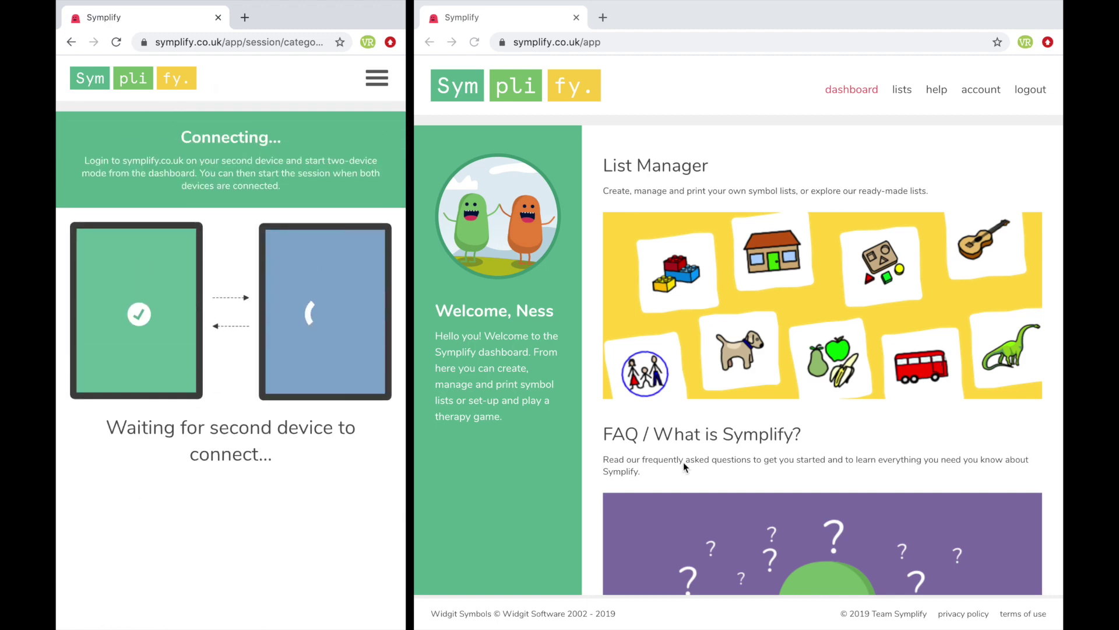
Step: Put the client device into two-device play mode and start the Categories session from the therapist device
{"action": "scroll", "coordinate": [684, 463], "scroll_direction": "down", "scroll_amount": 10}
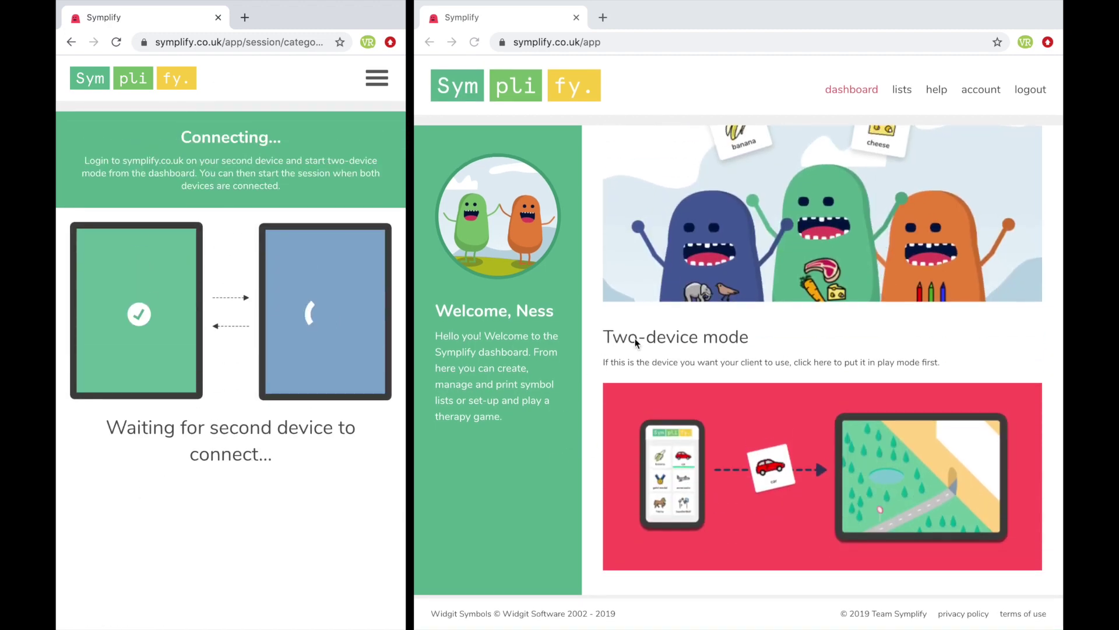
{"action": "left_click", "coordinate": [654, 342]}
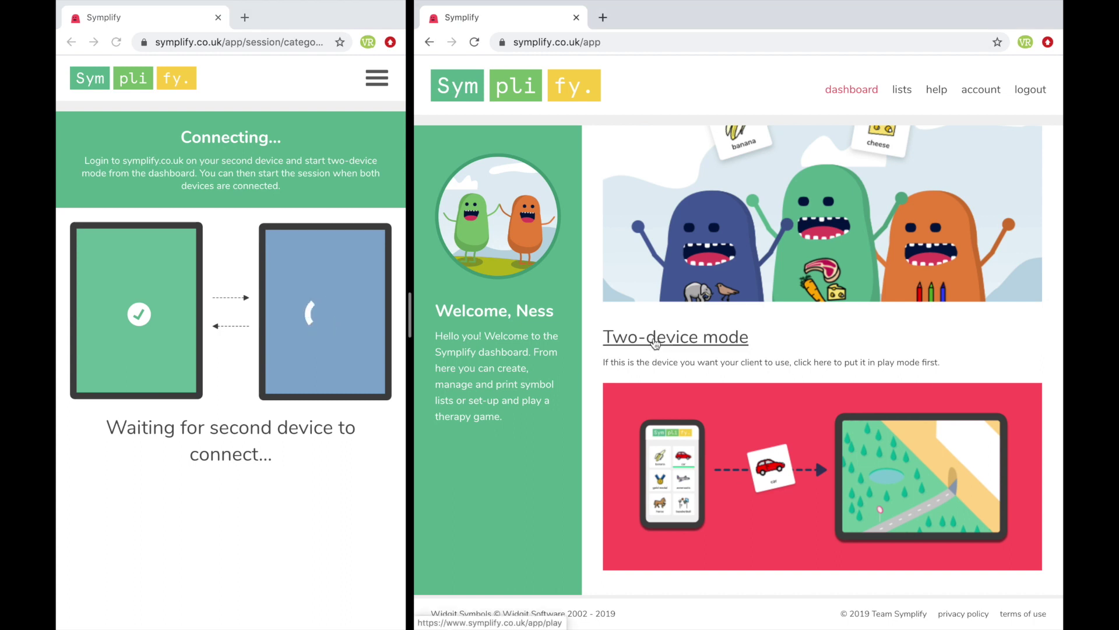
{"action": "left_click", "coordinate": [654, 342]}
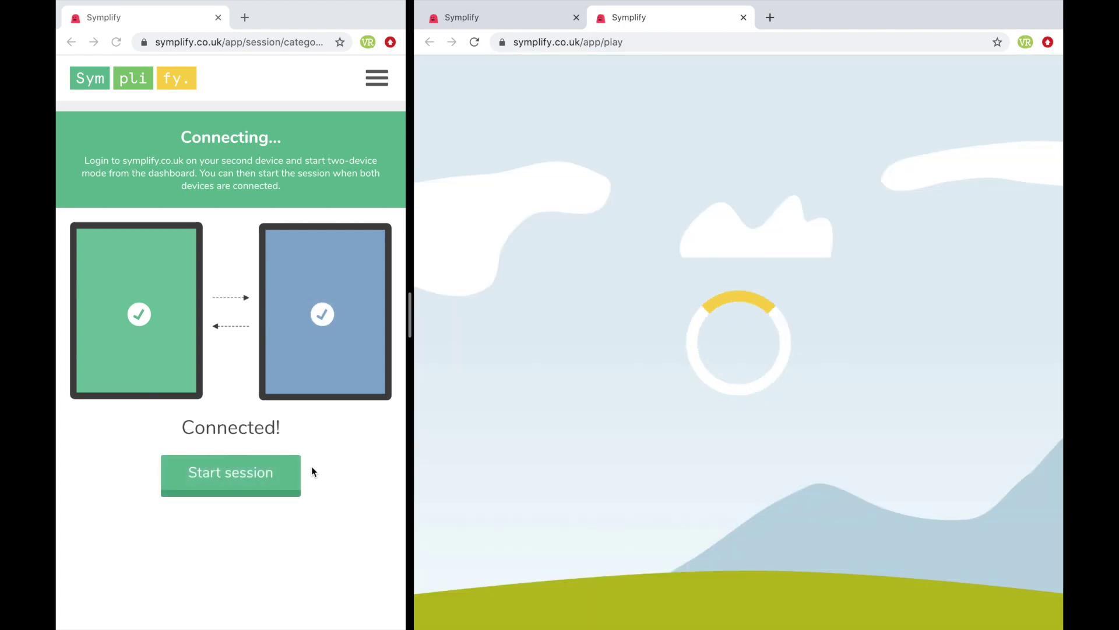
{"action": "left_click", "coordinate": [229, 475]}
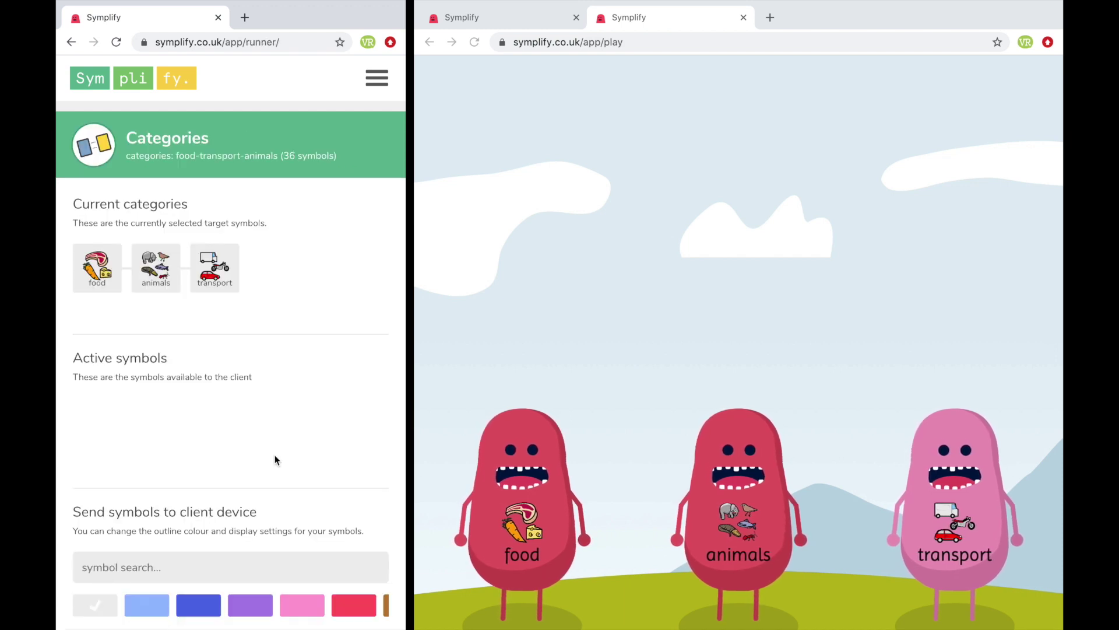
Step: Look through the Categories session page and the symbols that can be sent to the client device
{"action": "scroll", "coordinate": [279, 467], "scroll_direction": "down", "scroll_amount": 3}
{"action": "scroll", "coordinate": [275, 380], "scroll_direction": "down", "scroll_amount": 6}
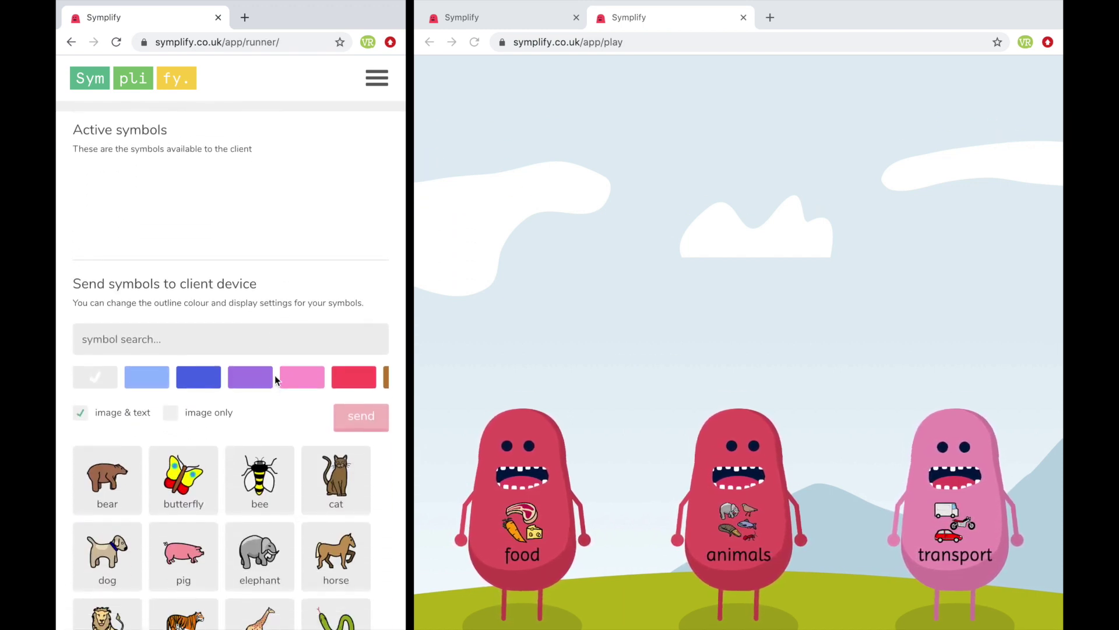
{"action": "scroll", "coordinate": [209, 464], "scroll_direction": "down", "scroll_amount": 3}
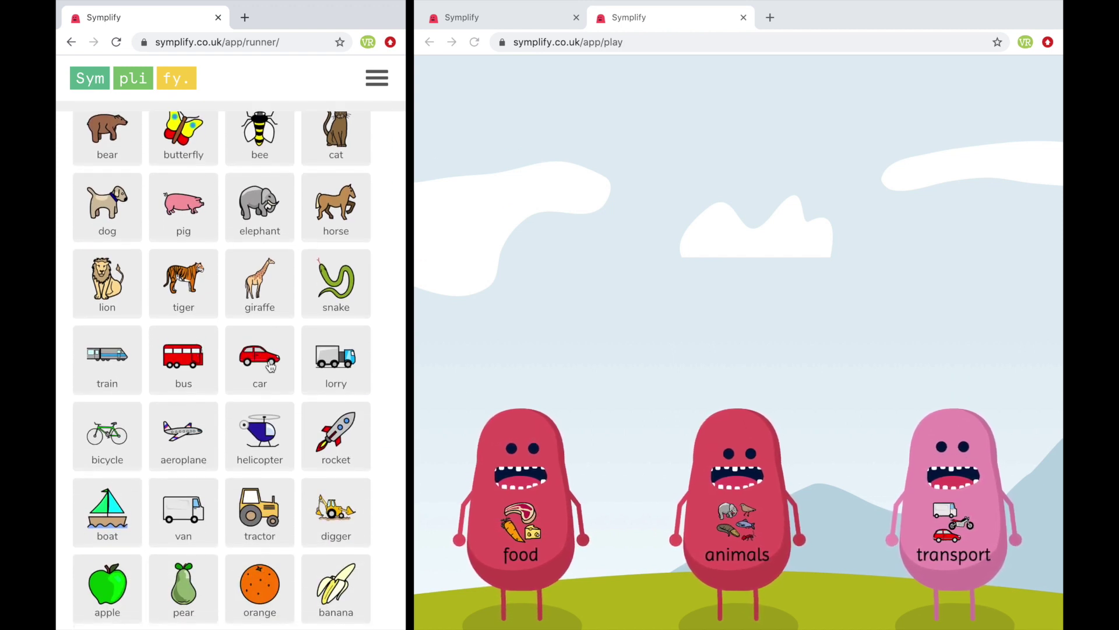
{"action": "scroll", "coordinate": [270, 366], "scroll_direction": "down", "scroll_amount": 4}
{"action": "scroll", "coordinate": [270, 366], "scroll_direction": "up", "scroll_amount": 10}
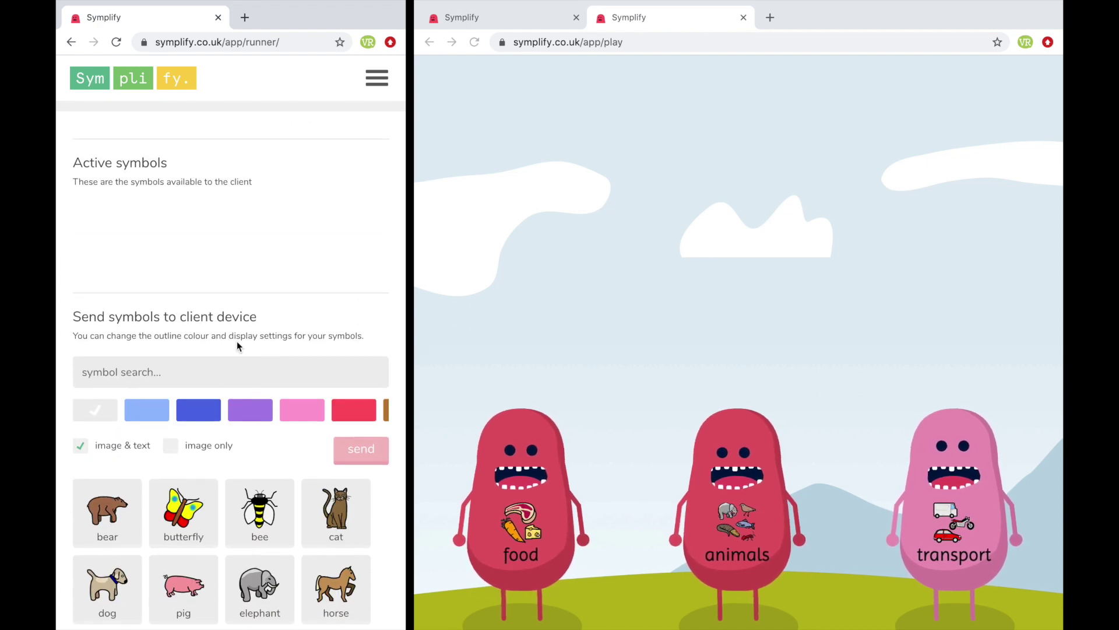
{"action": "scroll", "coordinate": [267, 339], "scroll_direction": "down", "scroll_amount": 2}
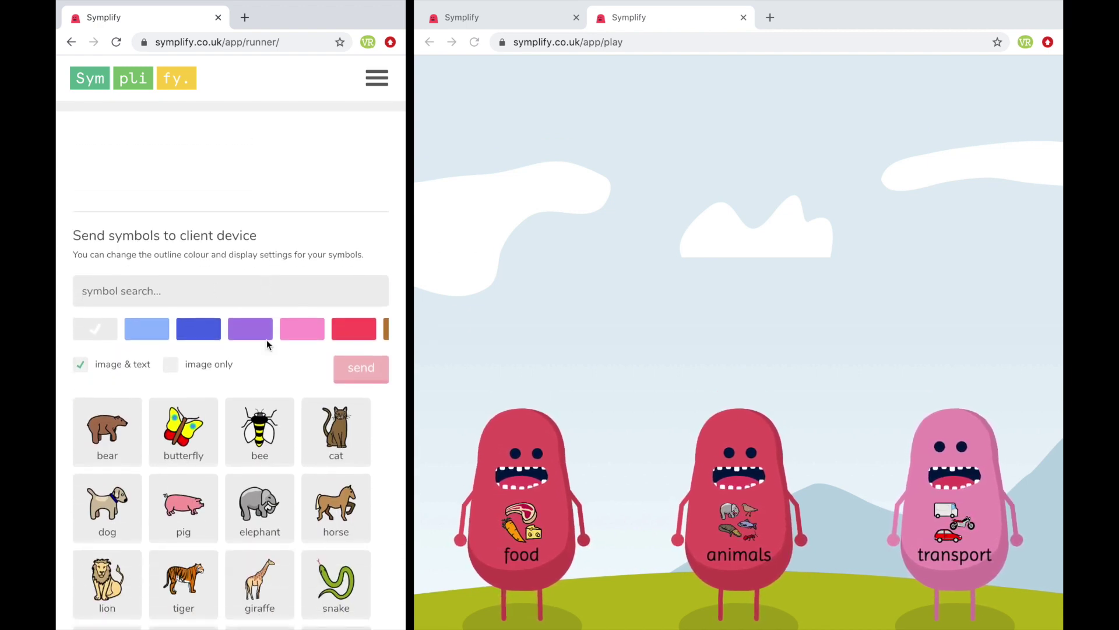
{"action": "scroll", "coordinate": [267, 340], "scroll_direction": "down", "scroll_amount": 4}
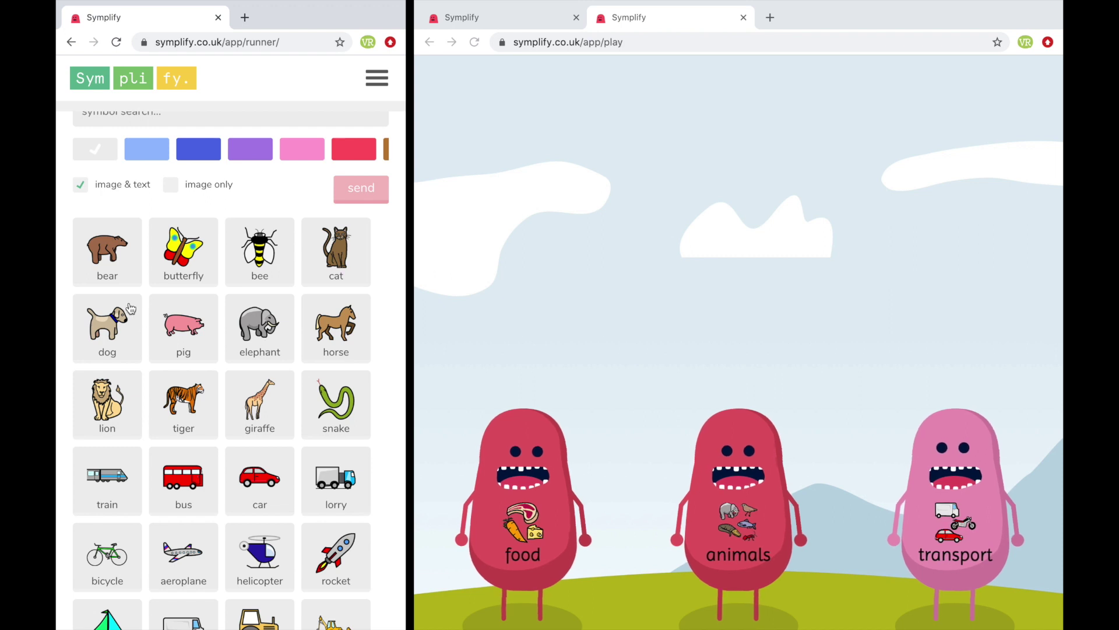
Step: Select the bear, bus, helicopter, orange, elephant, apple, cucumber and aeroplane symbols
{"action": "left_click", "coordinate": [98, 264]}
{"action": "left_click", "coordinate": [186, 474]}
{"action": "left_click", "coordinate": [275, 568]}
{"action": "scroll", "coordinate": [271, 554], "scroll_direction": "down", "scroll_amount": 4}
{"action": "left_click", "coordinate": [266, 533]}
{"action": "scroll", "coordinate": [265, 411], "scroll_direction": "up", "scroll_amount": 2}
{"action": "left_click", "coordinate": [256, 255]}
{"action": "scroll", "coordinate": [211, 387], "scroll_direction": "down", "scroll_amount": 2}
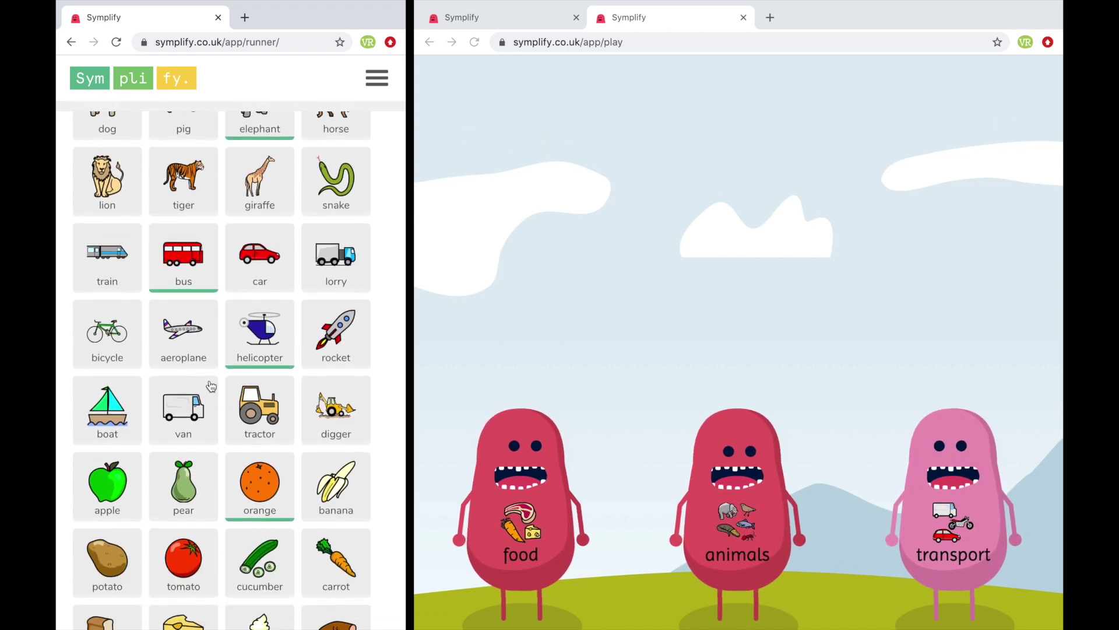
{"action": "left_click", "coordinate": [105, 493]}
{"action": "scroll", "coordinate": [121, 382], "scroll_direction": "up", "scroll_amount": 1}
{"action": "scroll", "coordinate": [120, 382], "scroll_direction": "up", "scroll_amount": 2}
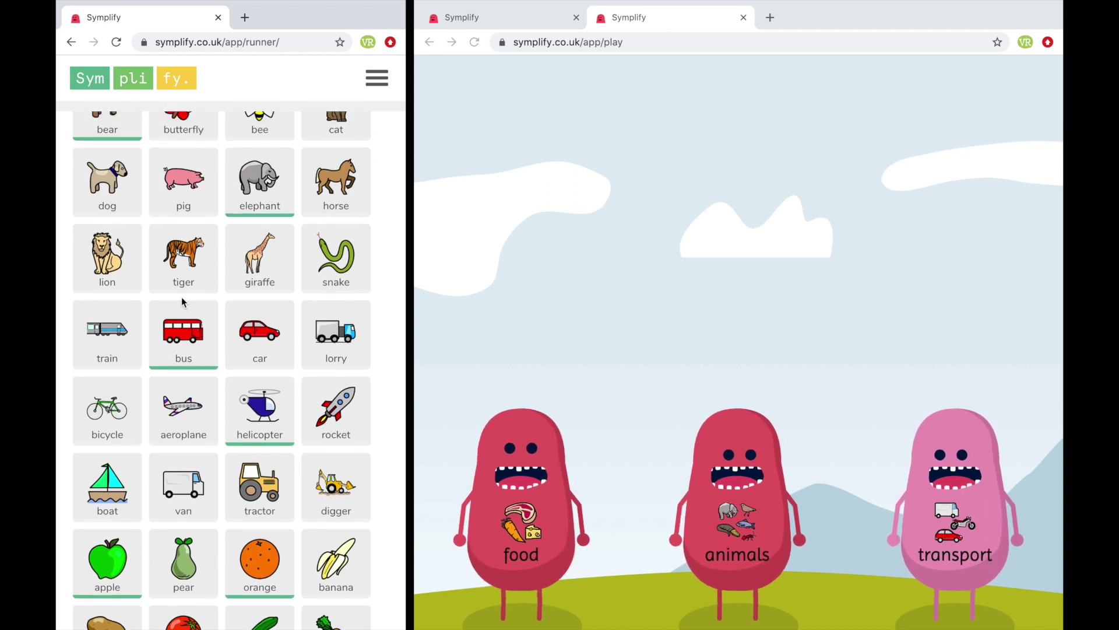
{"action": "scroll", "coordinate": [227, 376], "scroll_direction": "down", "scroll_amount": 3}
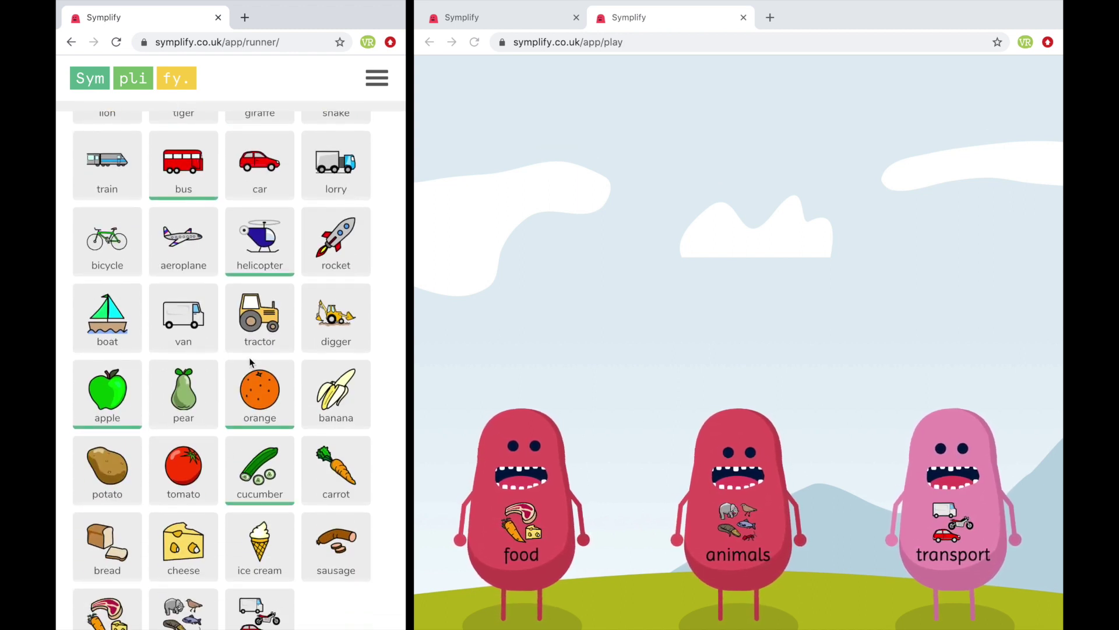
{"action": "scroll", "coordinate": [251, 361], "scroll_direction": "up", "scroll_amount": 5}
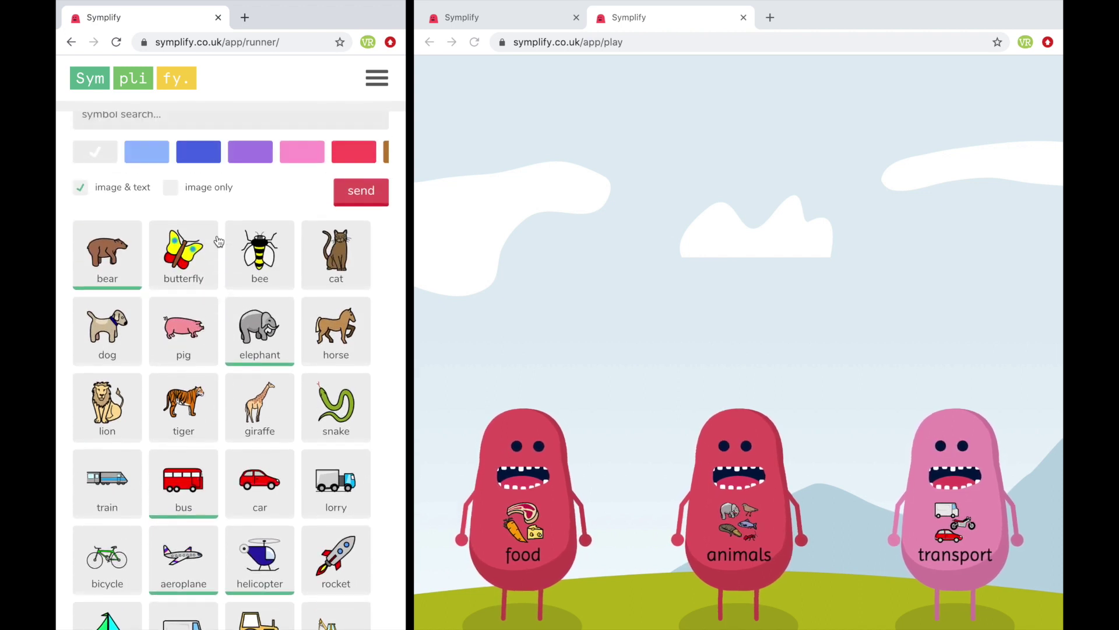
Step: Give the selected symbols a red outline and send them to the client device
{"action": "scroll", "coordinate": [198, 266], "scroll_direction": "up", "scroll_amount": 1}
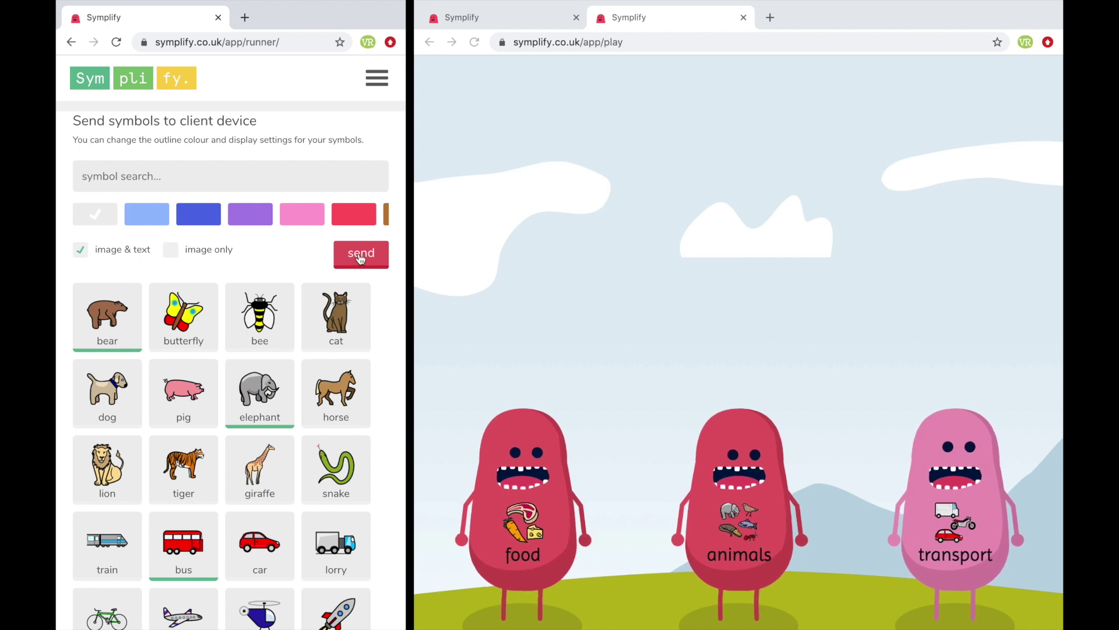
{"action": "left_click", "coordinate": [353, 222]}
{"action": "left_click", "coordinate": [364, 255]}
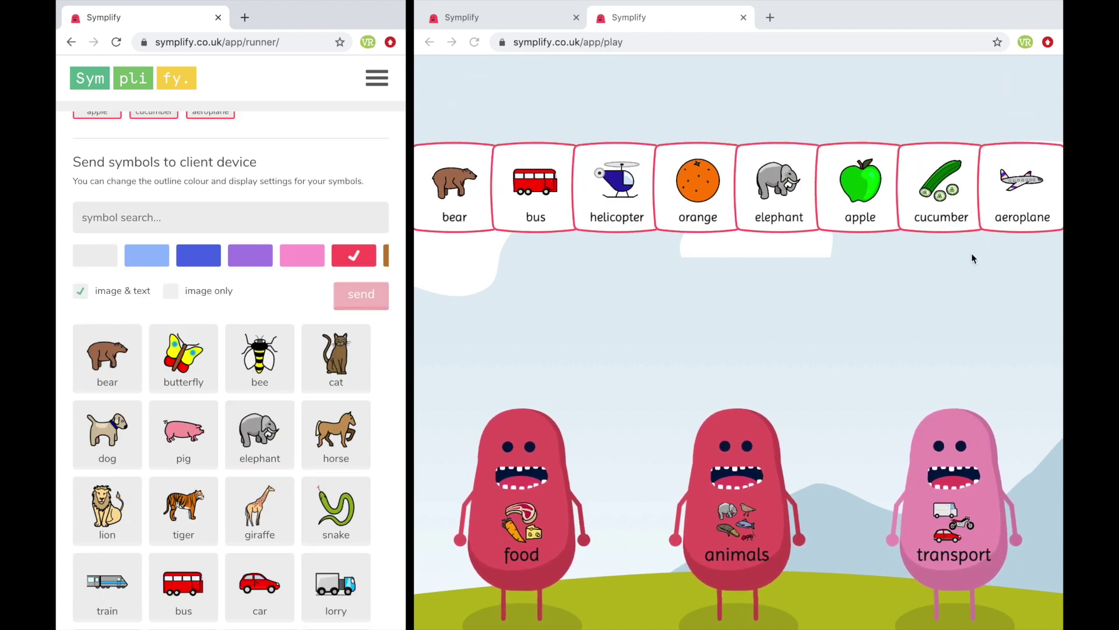
Step: Feed bear and elephant to the animals monster, bus, aeroplane and helicopter to transport, and cucumber, apple and orange to food on the client device
{"action": "left_click_drag", "start_coordinate": [466, 203], "coordinate": [728, 463]}
{"action": "left_click_drag", "start_coordinate": [535, 186], "coordinate": [777, 401]}
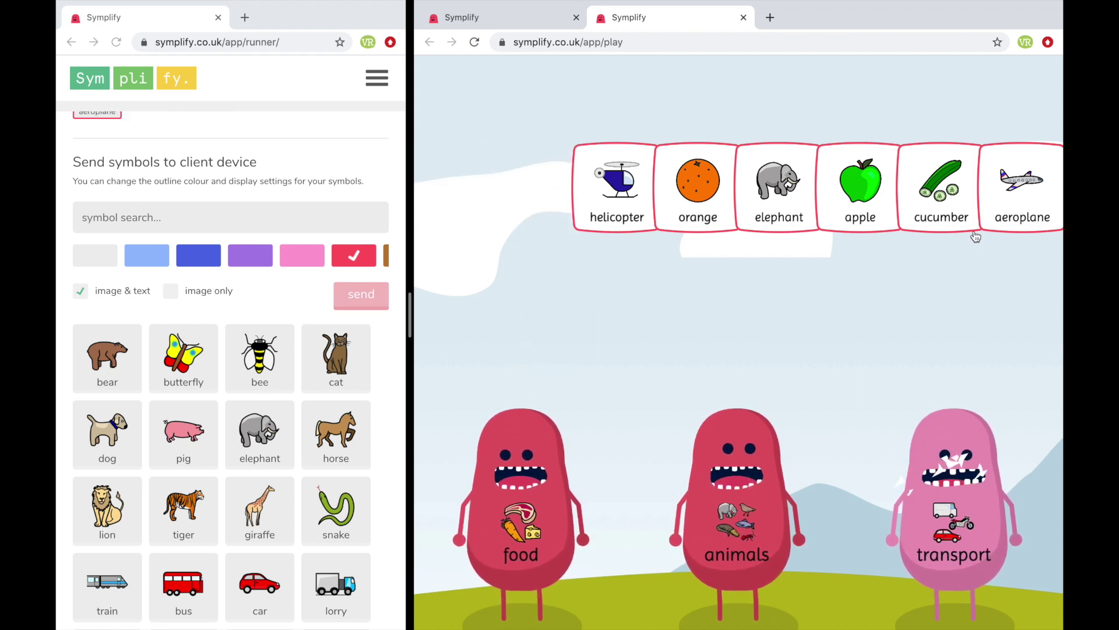
{"action": "left_click_drag", "start_coordinate": [1020, 199], "coordinate": [971, 479]}
{"action": "left_click_drag", "start_coordinate": [942, 186], "coordinate": [545, 489]}
{"action": "left_click_drag", "start_coordinate": [595, 207], "coordinate": [925, 501]}
{"action": "left_click_drag", "start_coordinate": [842, 194], "coordinate": [575, 413]}
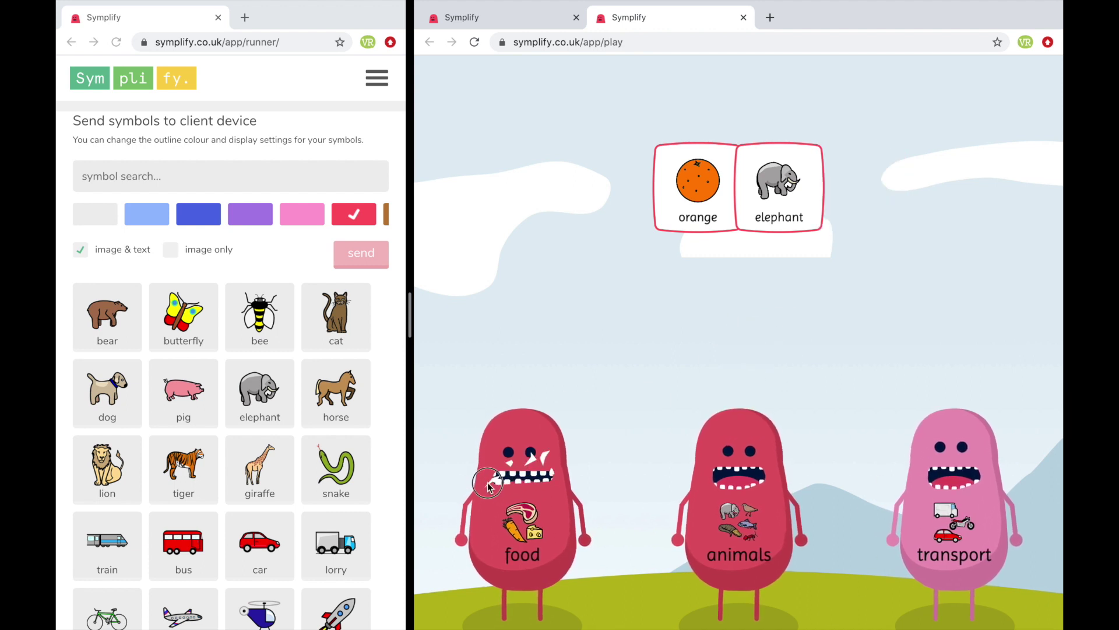
{"action": "left_click_drag", "start_coordinate": [688, 201], "coordinate": [510, 506]}
{"action": "left_click_drag", "start_coordinate": [765, 197], "coordinate": [729, 466]}
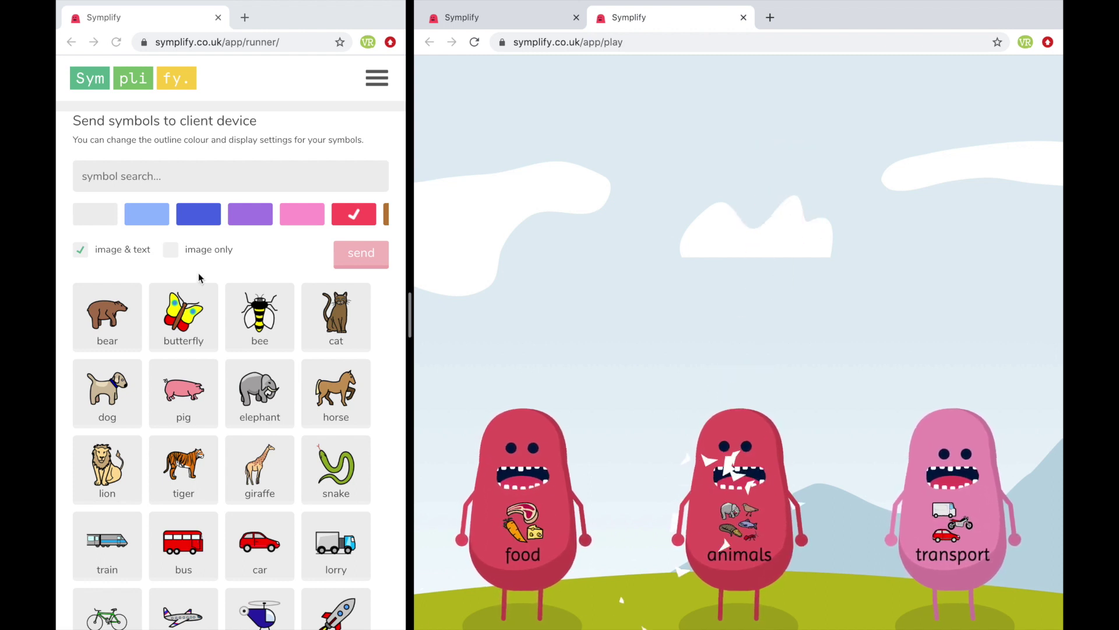
Step: Check the listed symbols on the therapist device and search for a "pizza" symbol
{"action": "left_click", "coordinate": [131, 177]}
{"action": "left_click", "coordinate": [108, 176]}
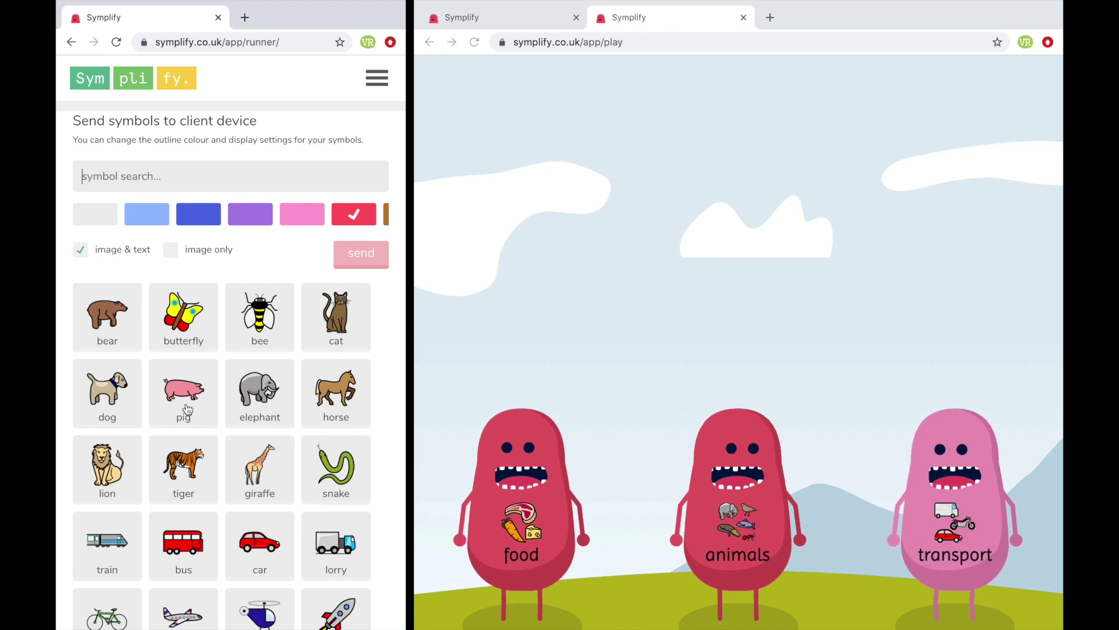
{"action": "scroll", "coordinate": [187, 410], "scroll_direction": "down", "scroll_amount": 5}
{"action": "scroll", "coordinate": [187, 409], "scroll_direction": "down", "scroll_amount": 5}
{"action": "scroll", "coordinate": [184, 350], "scroll_direction": "up", "scroll_amount": 7}
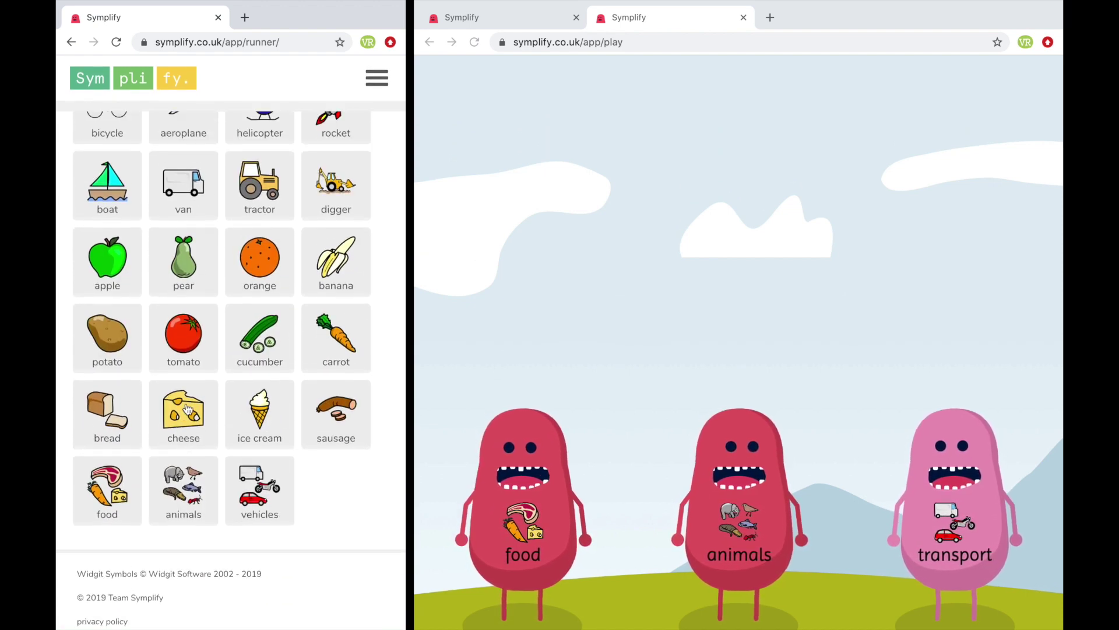
{"action": "scroll", "coordinate": [183, 312], "scroll_direction": "up", "scroll_amount": 4}
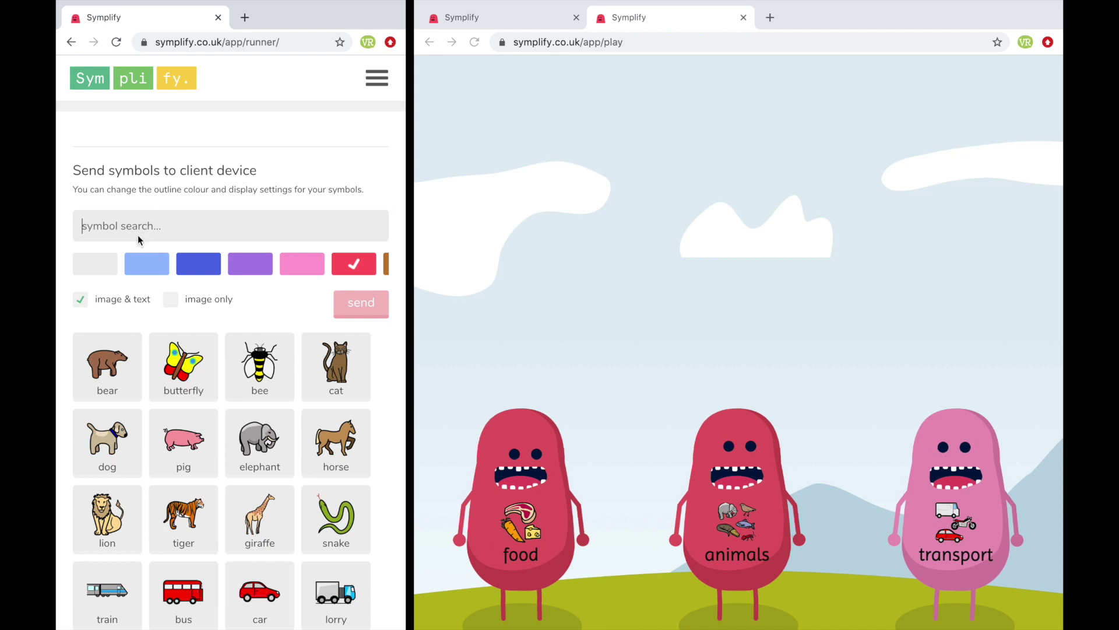
{"action": "type", "text": "pizza"}
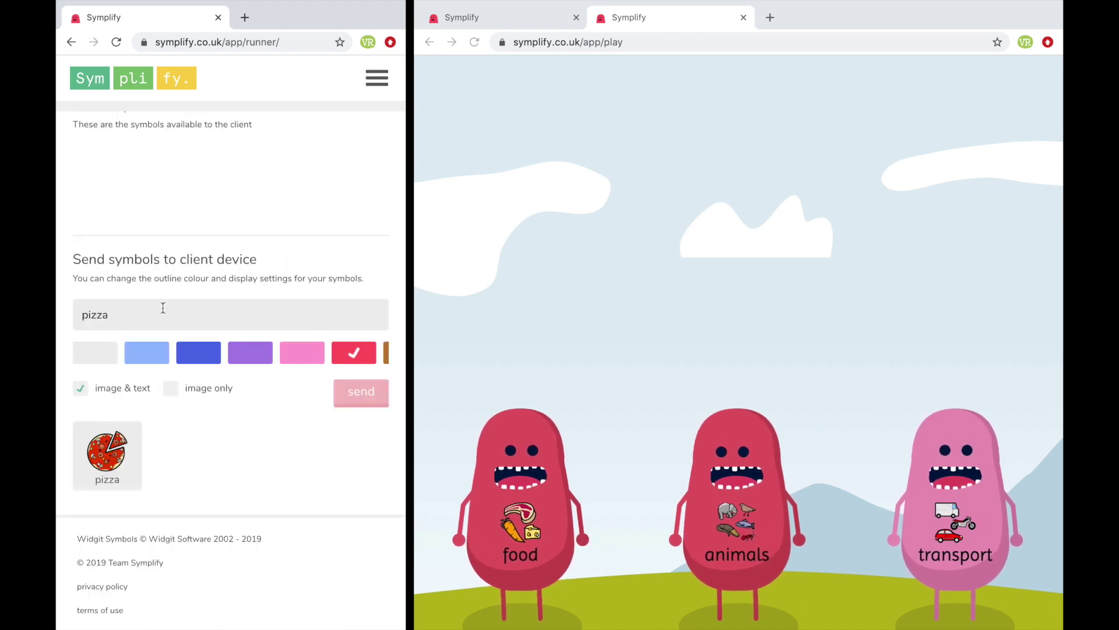
Step: Send the pizza symbol to the client device and feed it to the food monster
{"action": "left_click", "coordinate": [105, 461]}
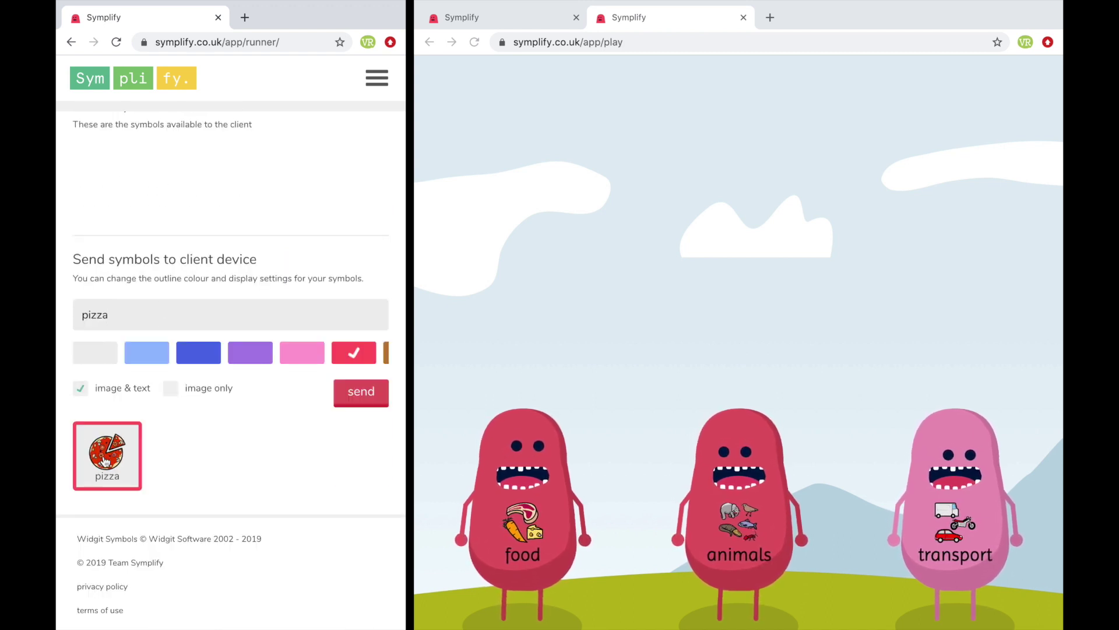
{"action": "left_click", "coordinate": [339, 405]}
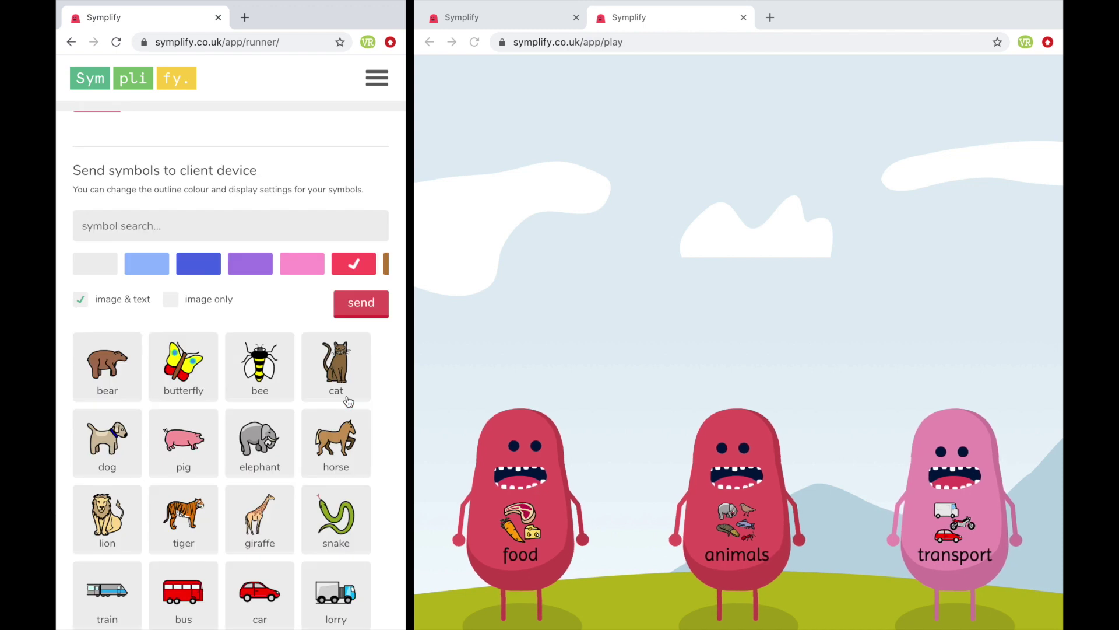
{"action": "left_click", "coordinate": [737, 187]}
{"action": "left_click_drag", "start_coordinate": [738, 187], "coordinate": [521, 461]}
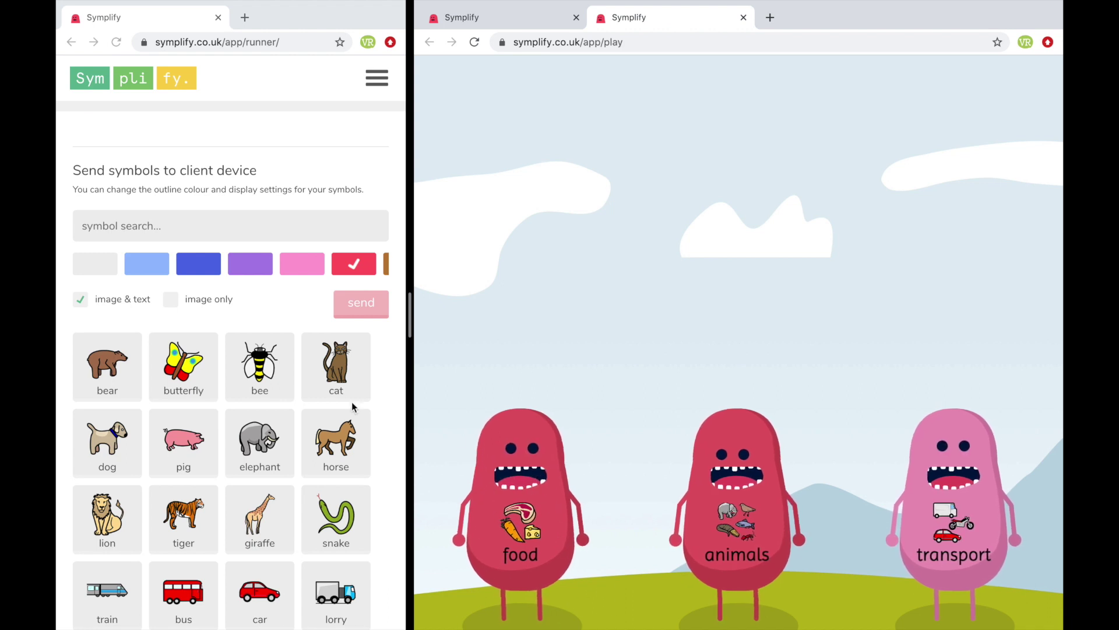
Step: Send the butterfly, bee, cat and elephant symbols to the client device and remove the elephant from the active symbols
{"action": "scroll", "coordinate": [302, 362], "scroll_direction": "up", "scroll_amount": 1}
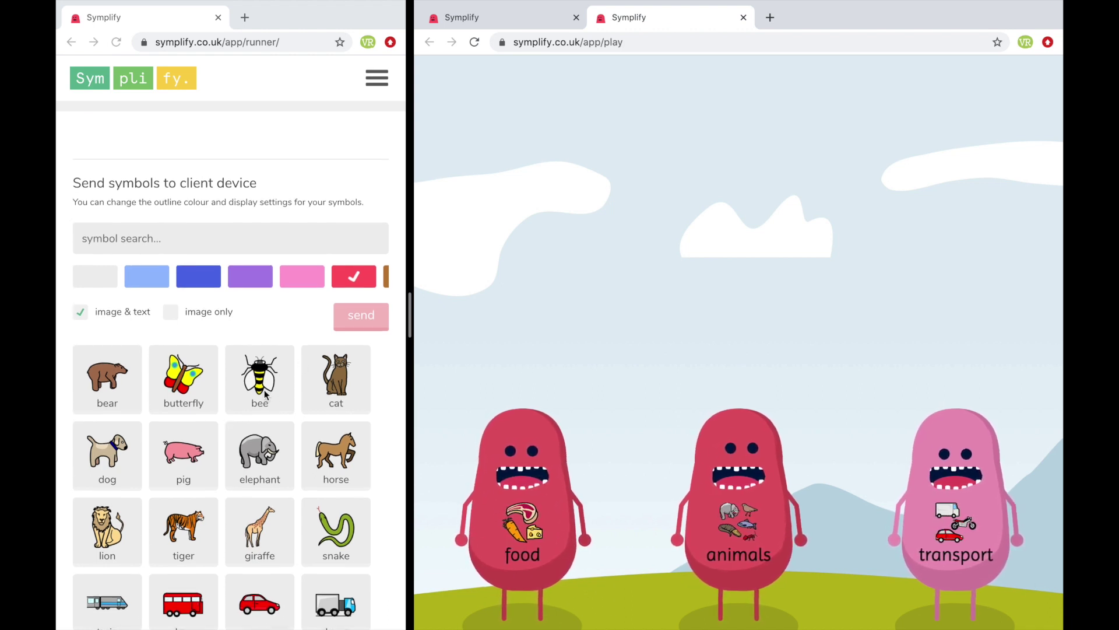
{"action": "scroll", "coordinate": [253, 320], "scroll_direction": "up", "scroll_amount": 5}
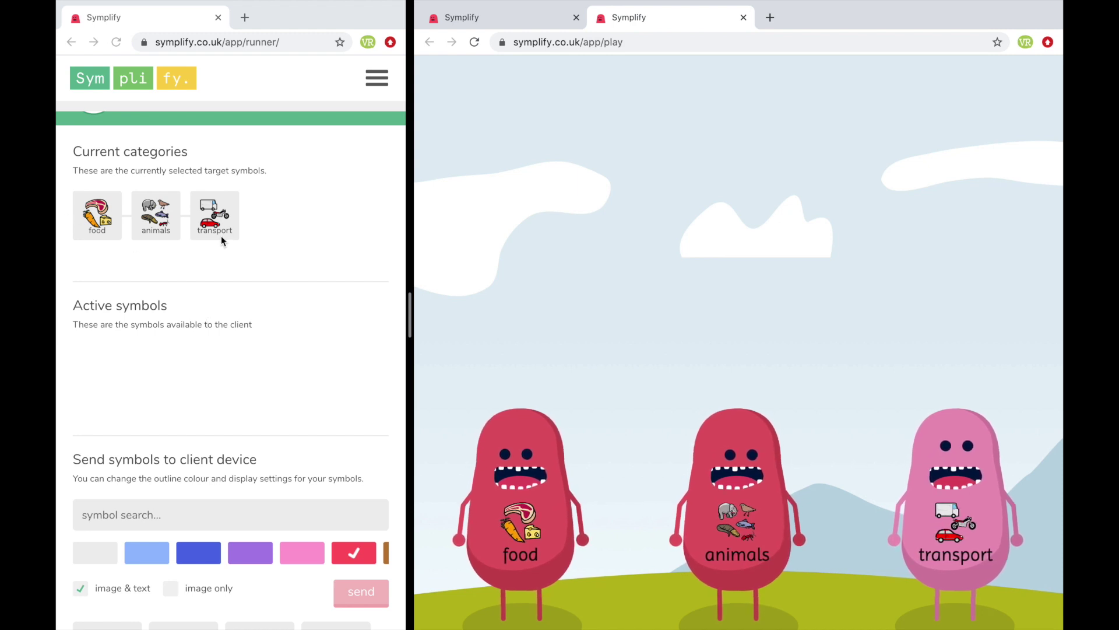
{"action": "scroll", "coordinate": [220, 327], "scroll_direction": "down", "scroll_amount": 1}
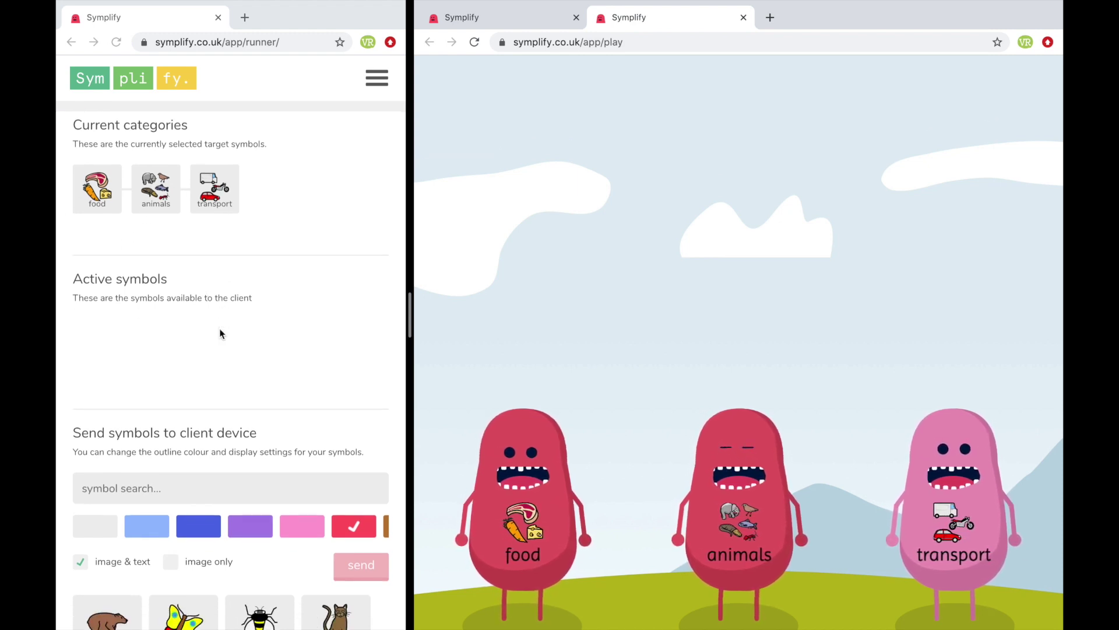
{"action": "scroll", "coordinate": [243, 325], "scroll_direction": "down", "scroll_amount": 2}
{"action": "left_click", "coordinate": [178, 526]}
{"action": "left_click", "coordinate": [259, 522]}
{"action": "left_click", "coordinate": [333, 520]}
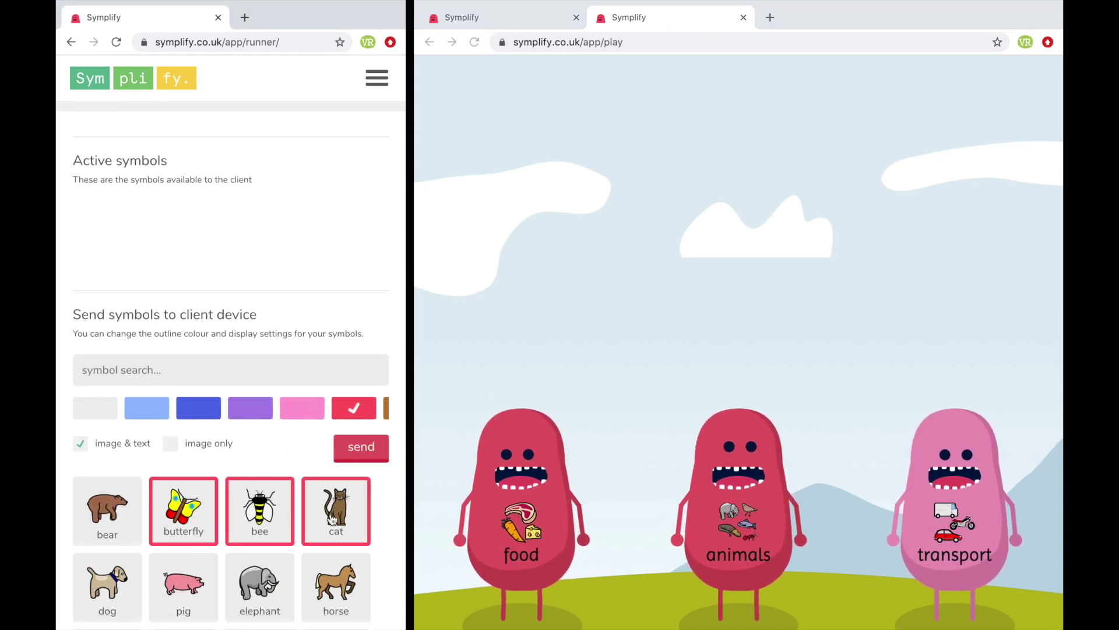
{"action": "left_click", "coordinate": [255, 586]}
{"action": "left_click", "coordinate": [351, 455]}
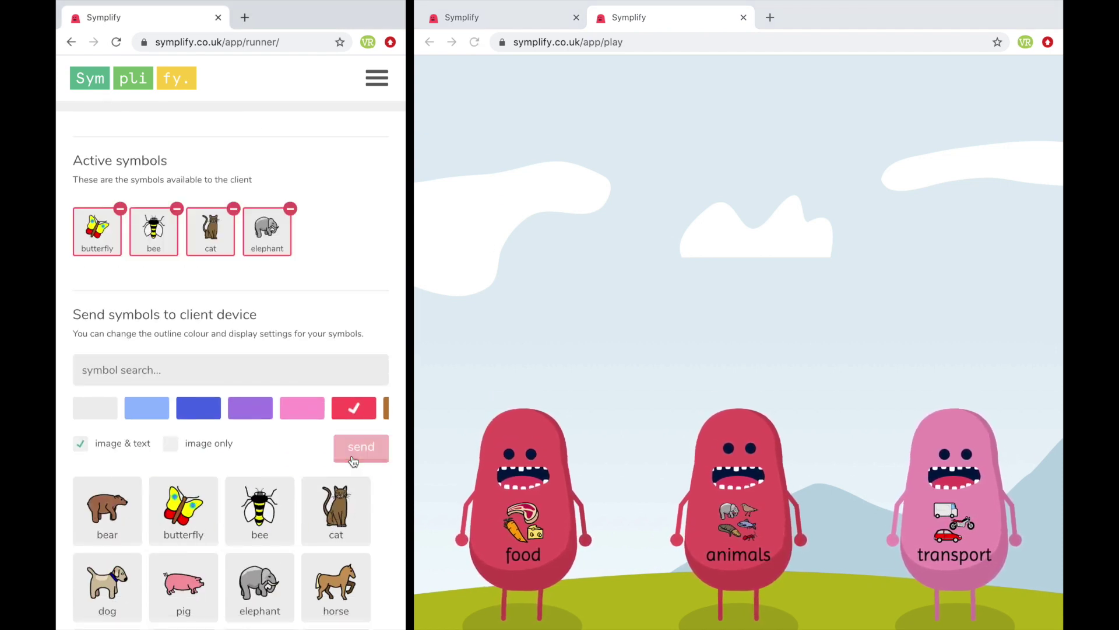
{"action": "left_click", "coordinate": [291, 208]}
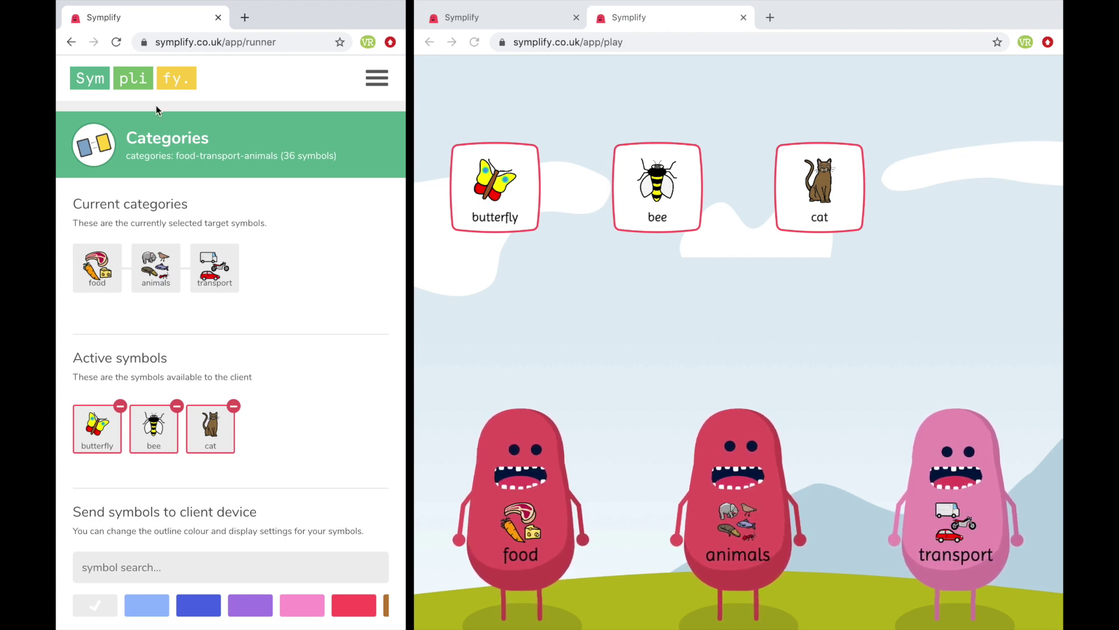
Step: Return to the dashboard and create a new Categories session from the therapy games
{"action": "left_click", "coordinate": [151, 85]}
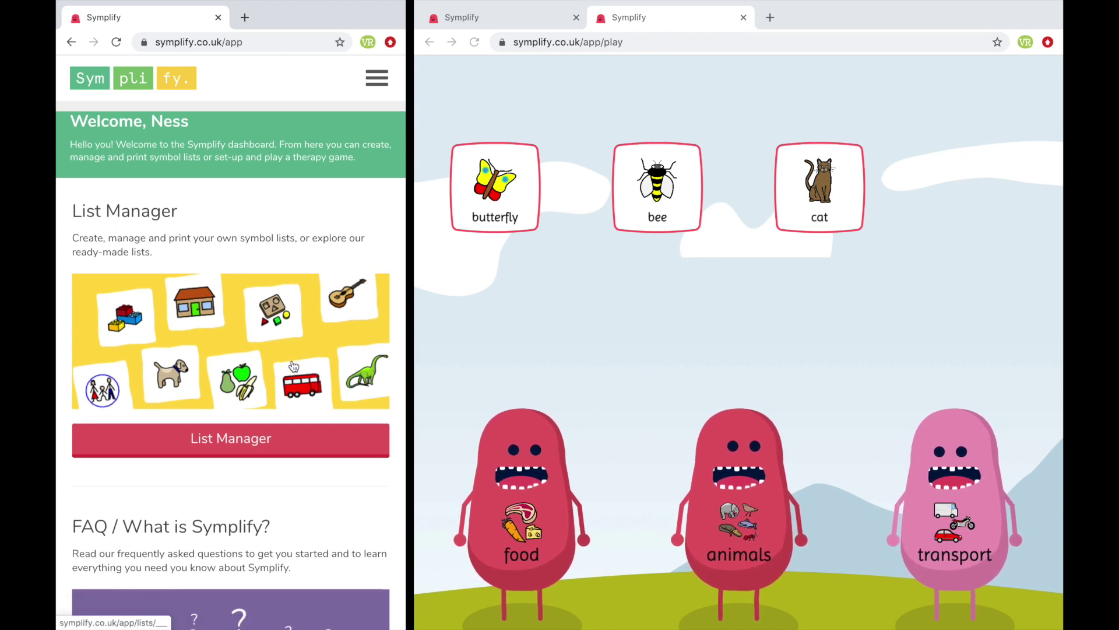
{"action": "scroll", "coordinate": [293, 365], "scroll_direction": "down", "scroll_amount": 4}
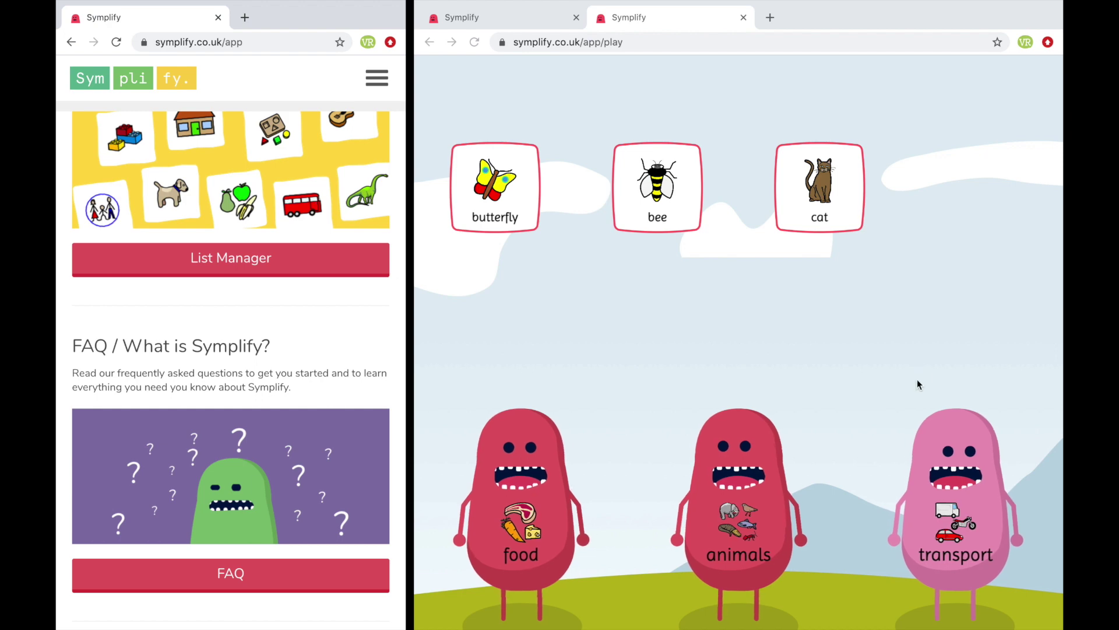
{"action": "scroll", "coordinate": [276, 328], "scroll_direction": "down", "scroll_amount": 7}
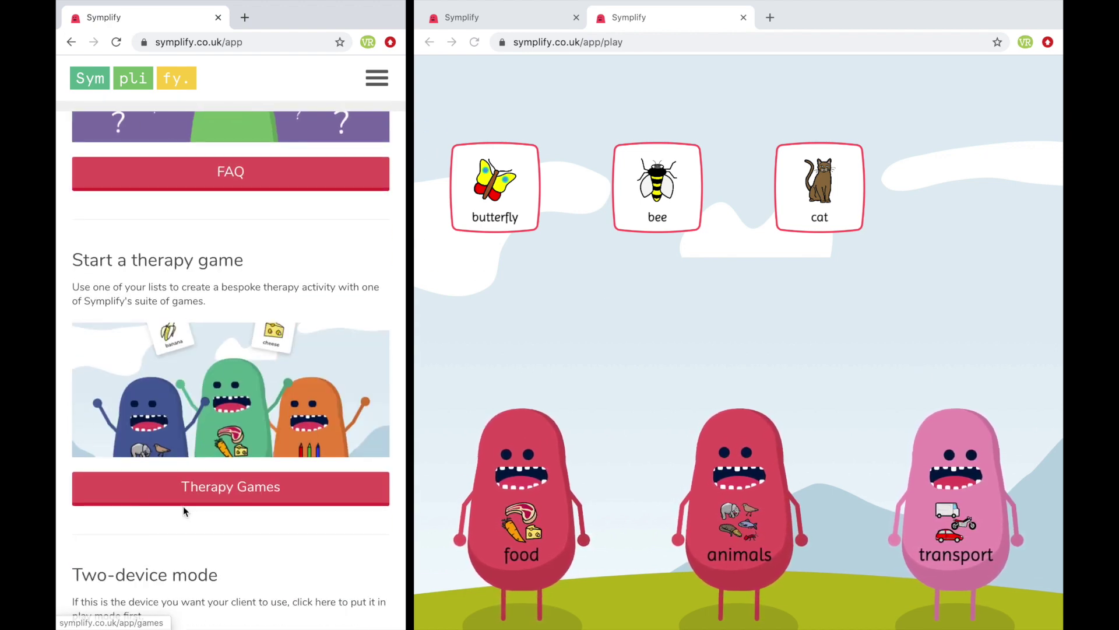
{"action": "left_click", "coordinate": [232, 487]}
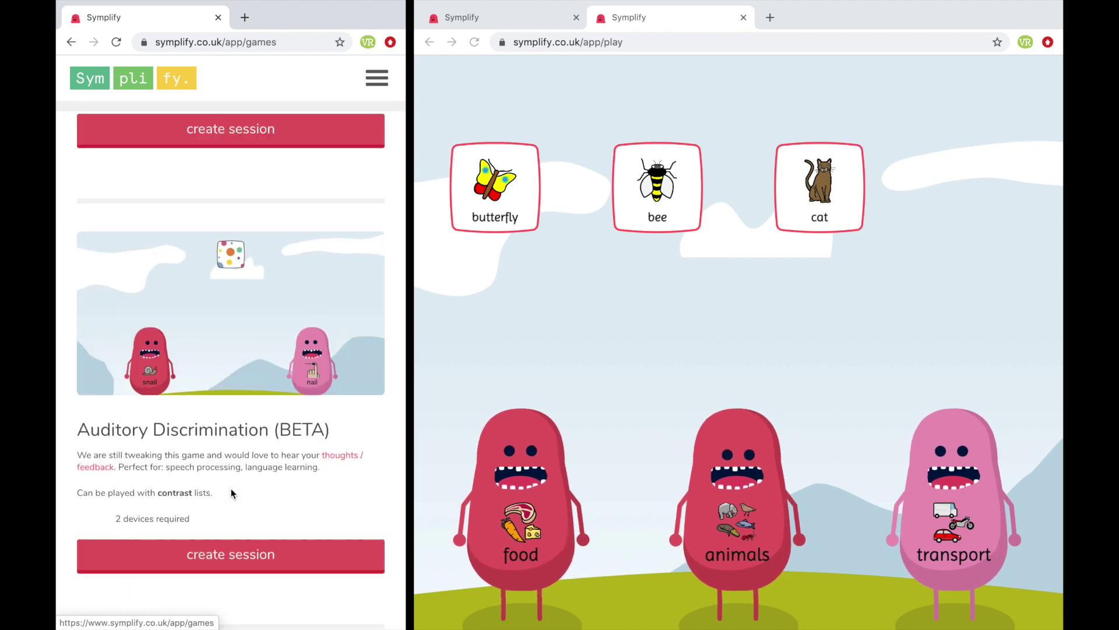
{"action": "scroll", "coordinate": [232, 494], "scroll_direction": "down", "scroll_amount": 10}
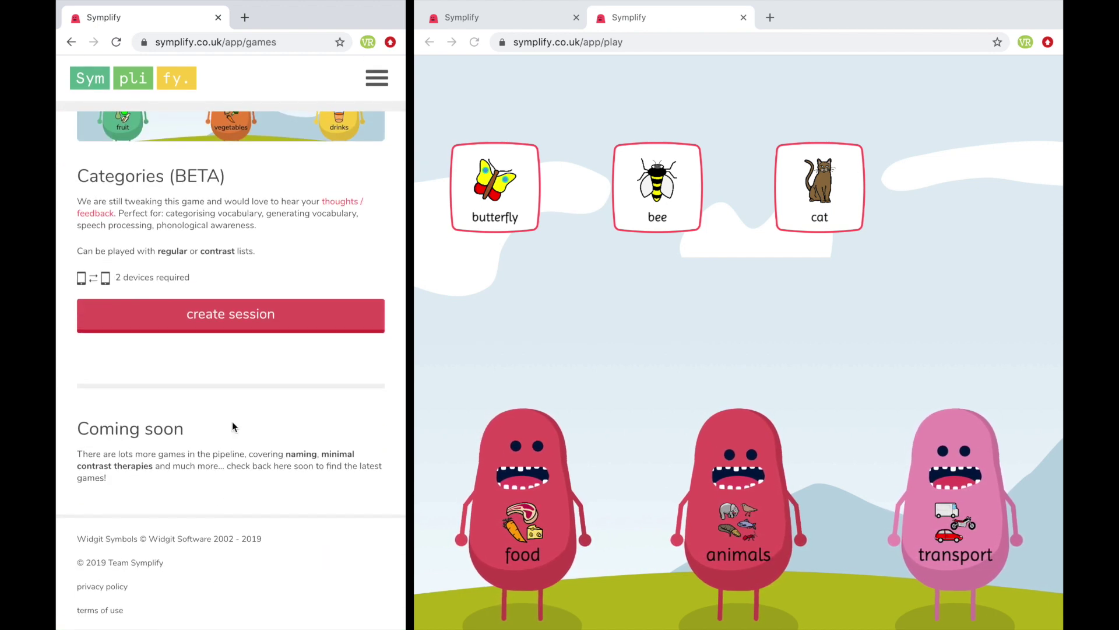
{"action": "left_click", "coordinate": [236, 317]}
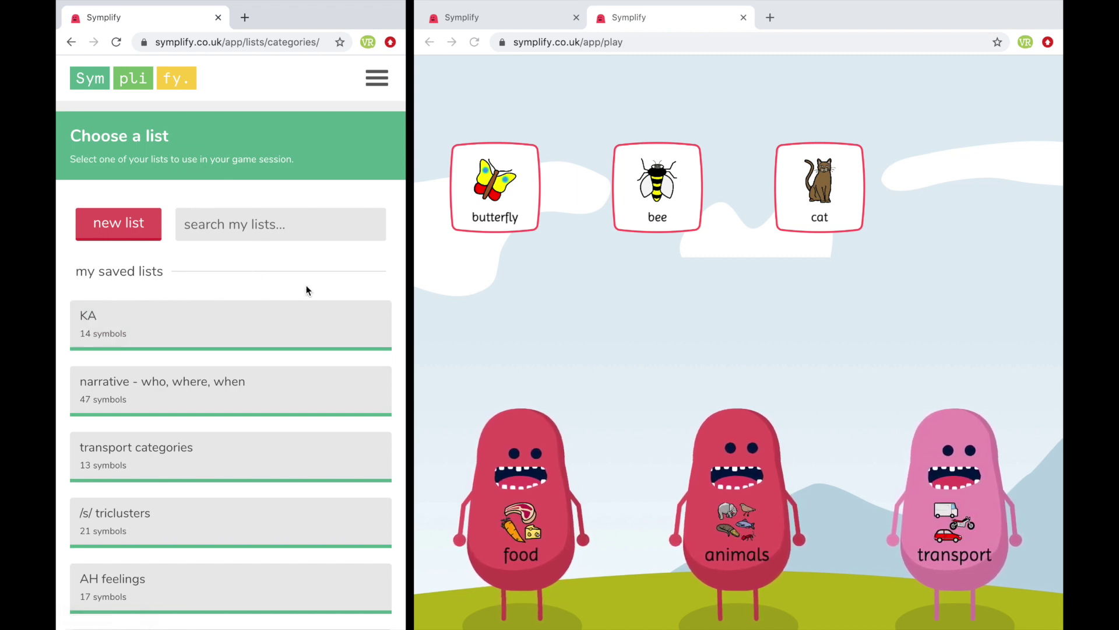
Step: Choose the saved list "Phoneme collapse - f/v/s/sh" for the new Categories session
{"action": "scroll", "coordinate": [306, 285], "scroll_direction": "down", "scroll_amount": 5}
{"action": "scroll", "coordinate": [308, 290], "scroll_direction": "down", "scroll_amount": 7}
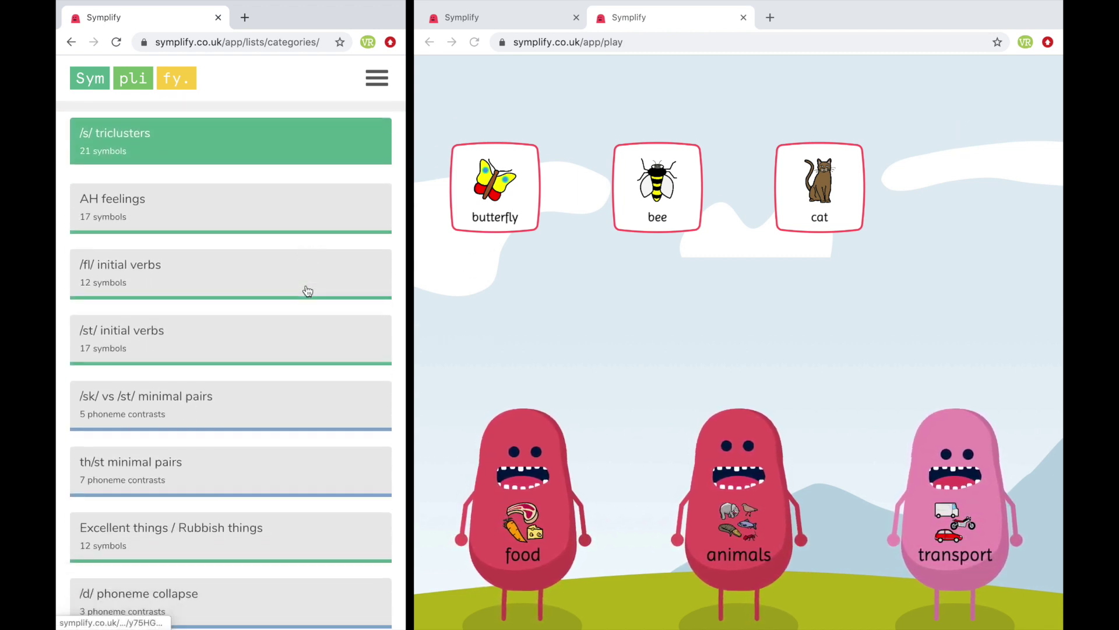
{"action": "scroll", "coordinate": [307, 289], "scroll_direction": "down", "scroll_amount": 5}
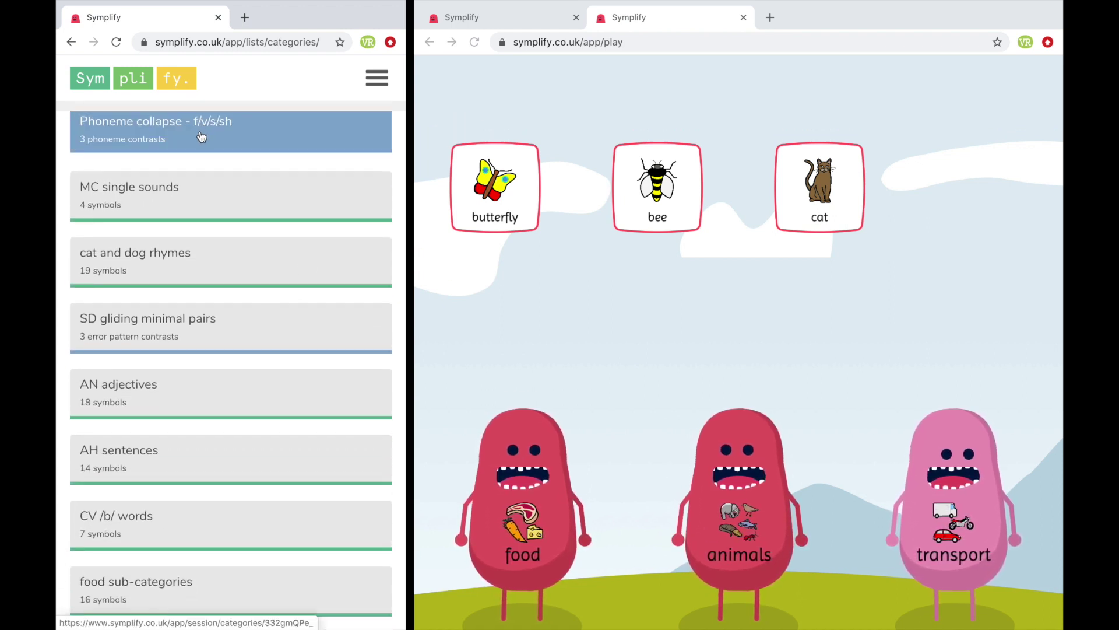
{"action": "left_click", "coordinate": [201, 136]}
Step: Add a category "f" with the purple bubble-blowing fish image from a "fish" search and a phoneme filter for initial /f/
{"action": "scroll", "coordinate": [355, 348], "scroll_direction": "down", "scroll_amount": 2}
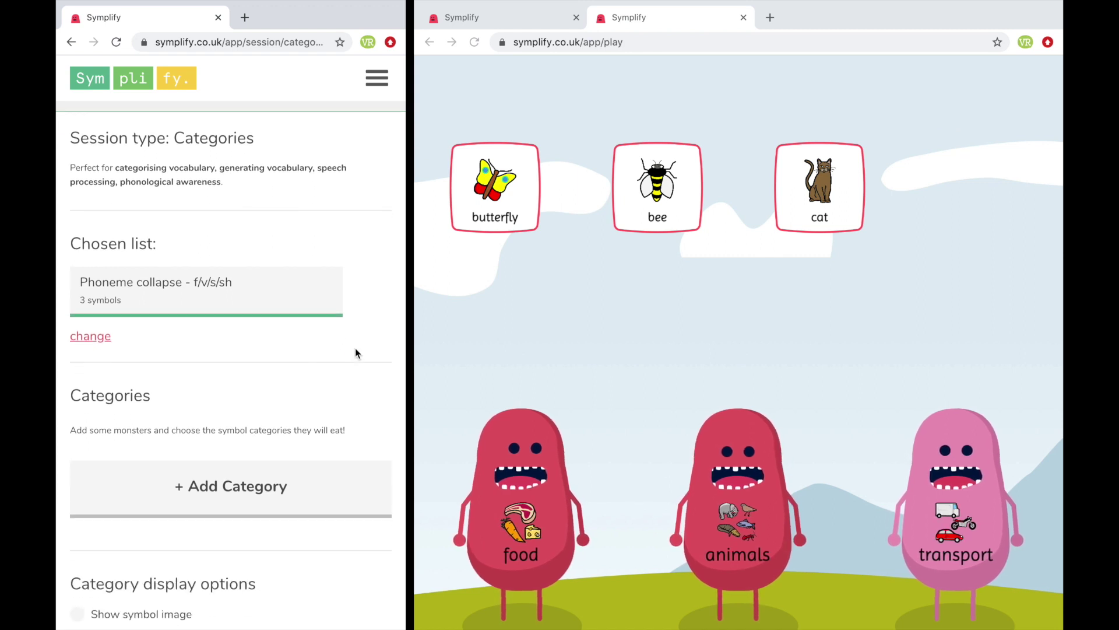
{"action": "left_click", "coordinate": [236, 492]}
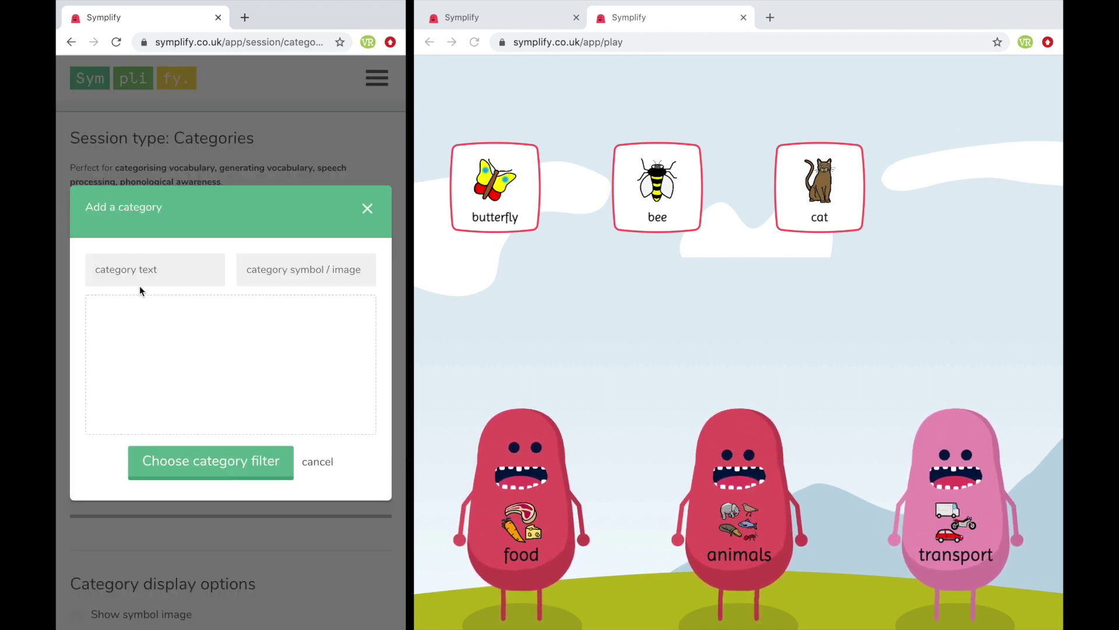
{"action": "type", "text": "f"}
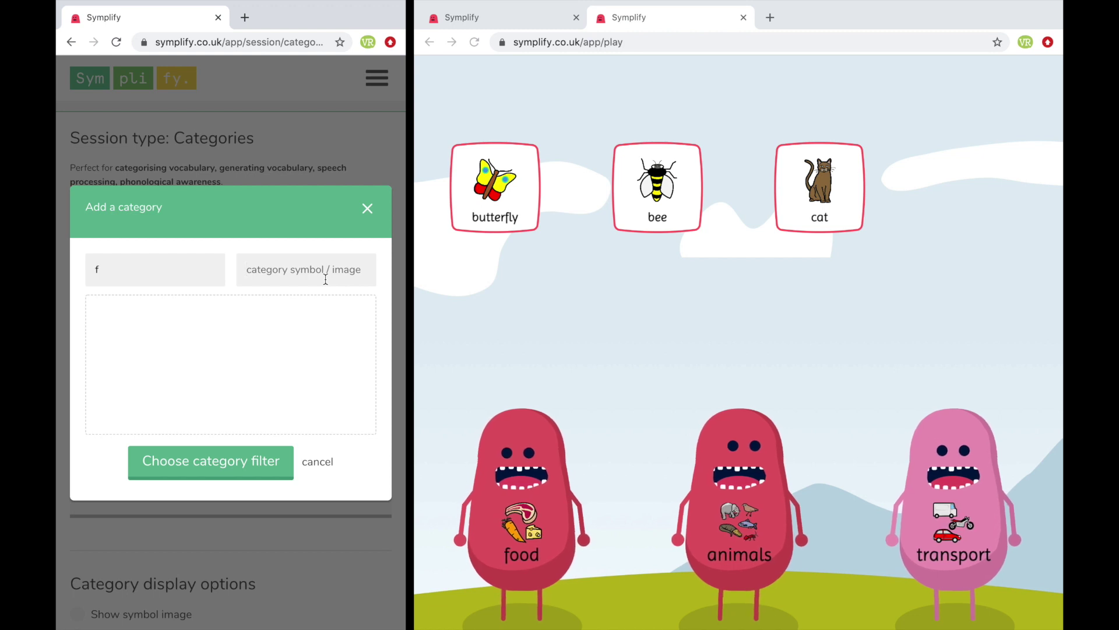
{"action": "type", "text": "fish"}
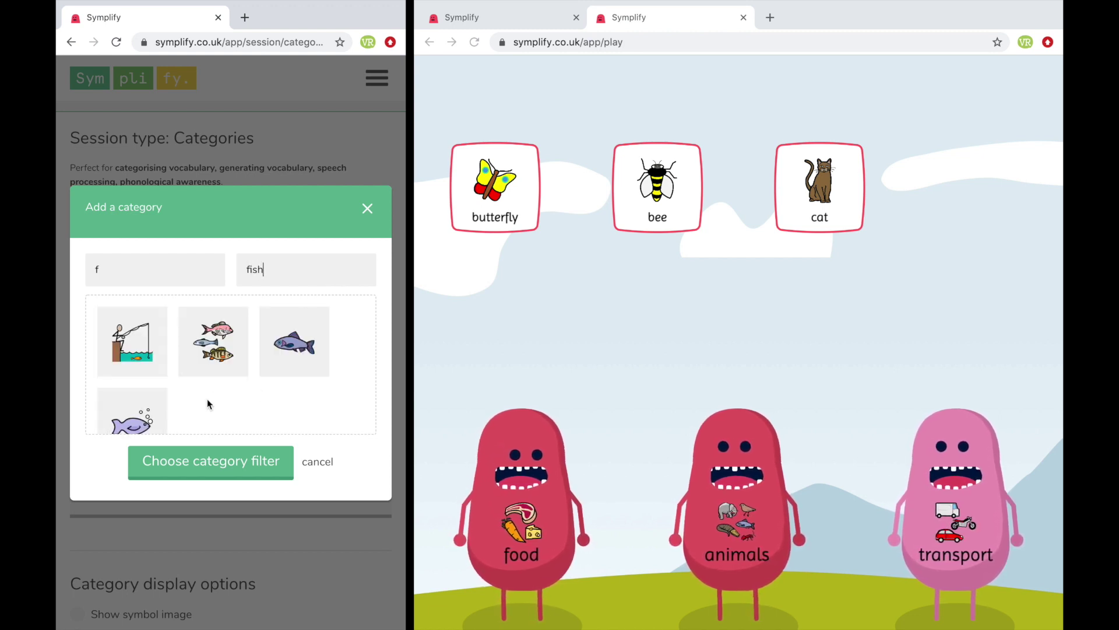
{"action": "scroll", "coordinate": [208, 399], "scroll_direction": "down", "scroll_amount": 1}
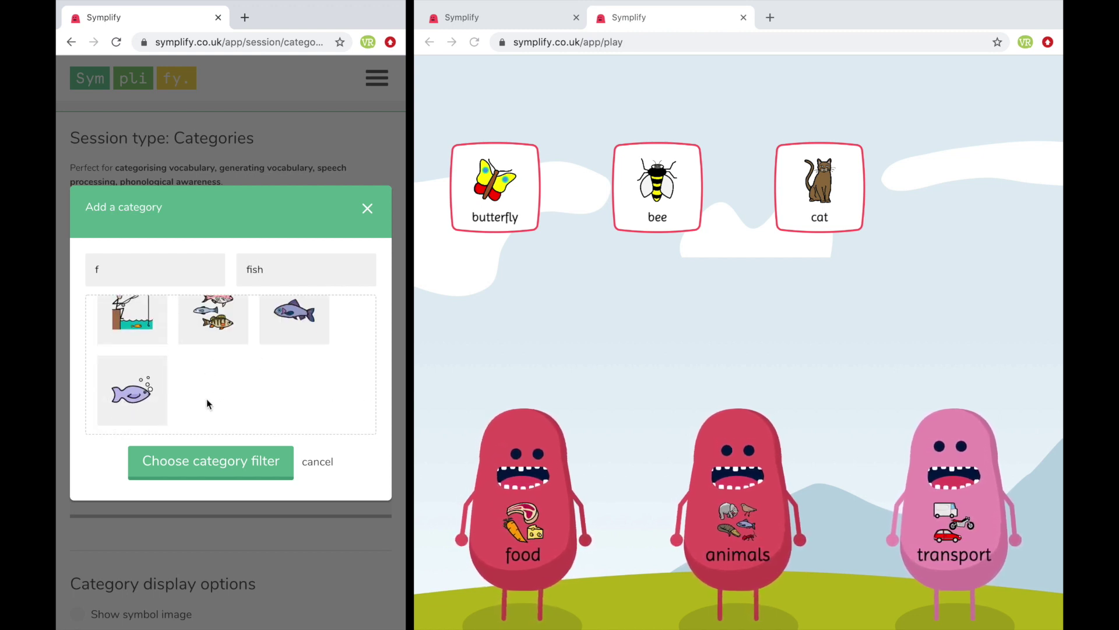
{"action": "left_click", "coordinate": [135, 395]}
{"action": "left_click", "coordinate": [195, 464]}
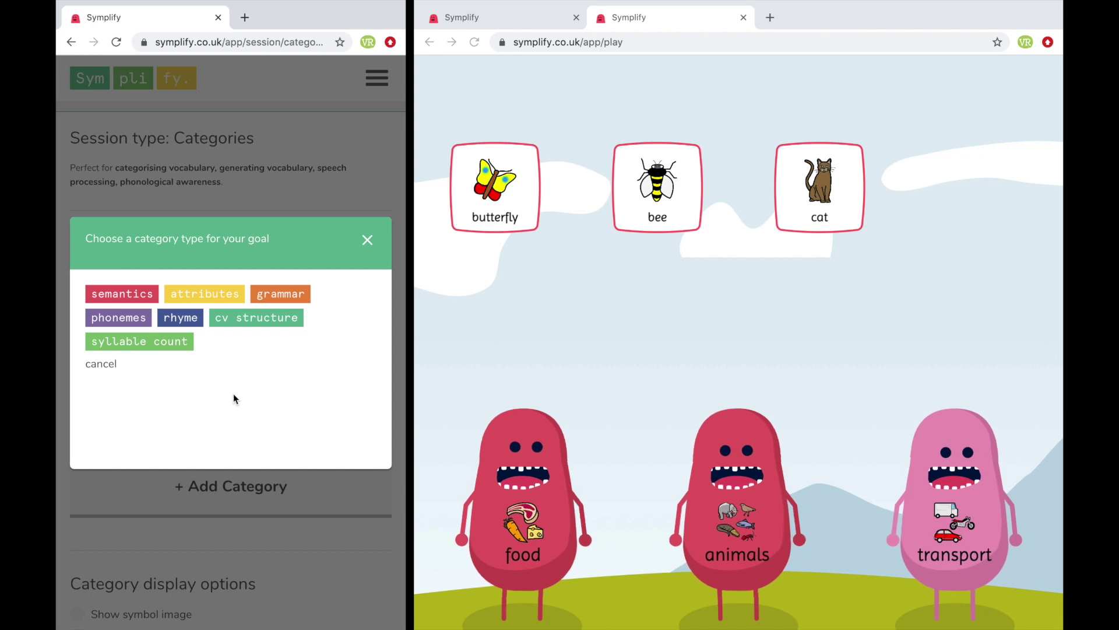
{"action": "left_click", "coordinate": [107, 319]}
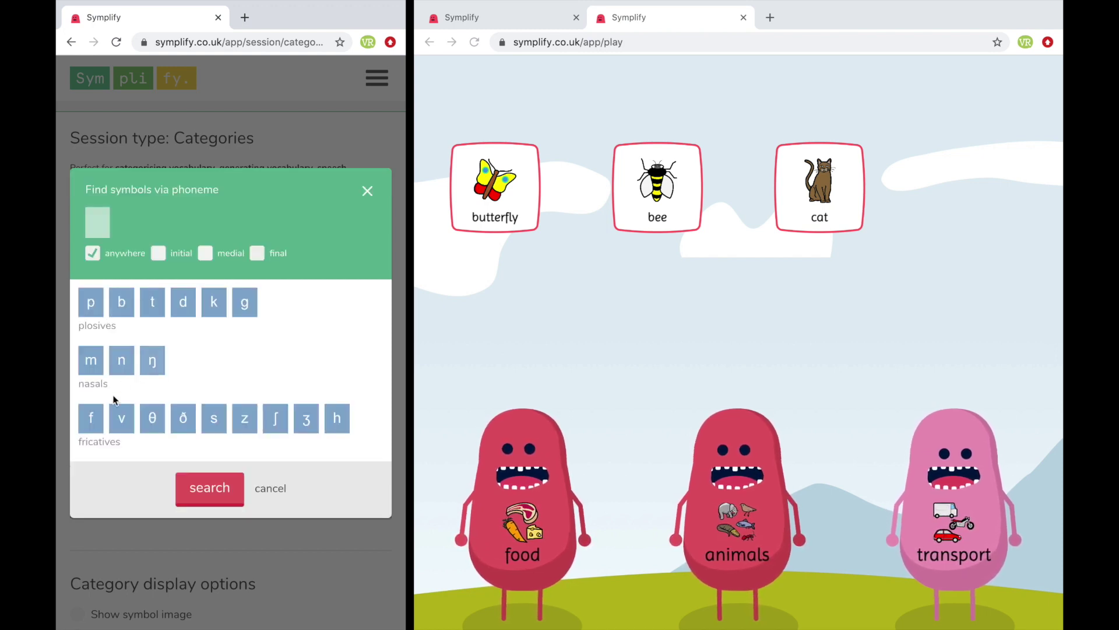
{"action": "left_click", "coordinate": [90, 420]}
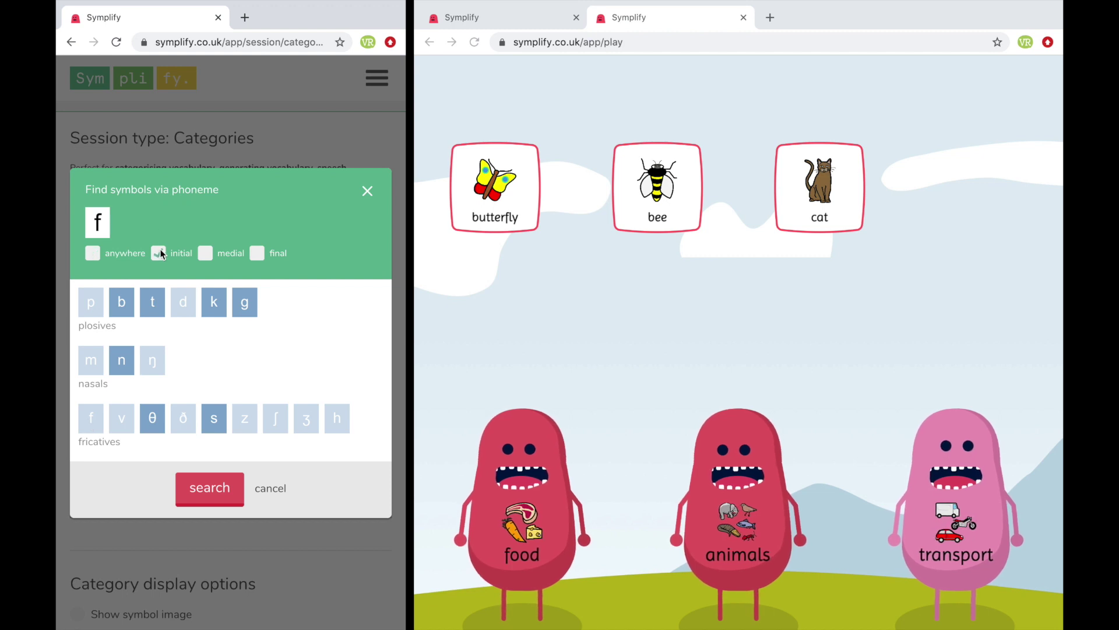
{"action": "left_click", "coordinate": [205, 489]}
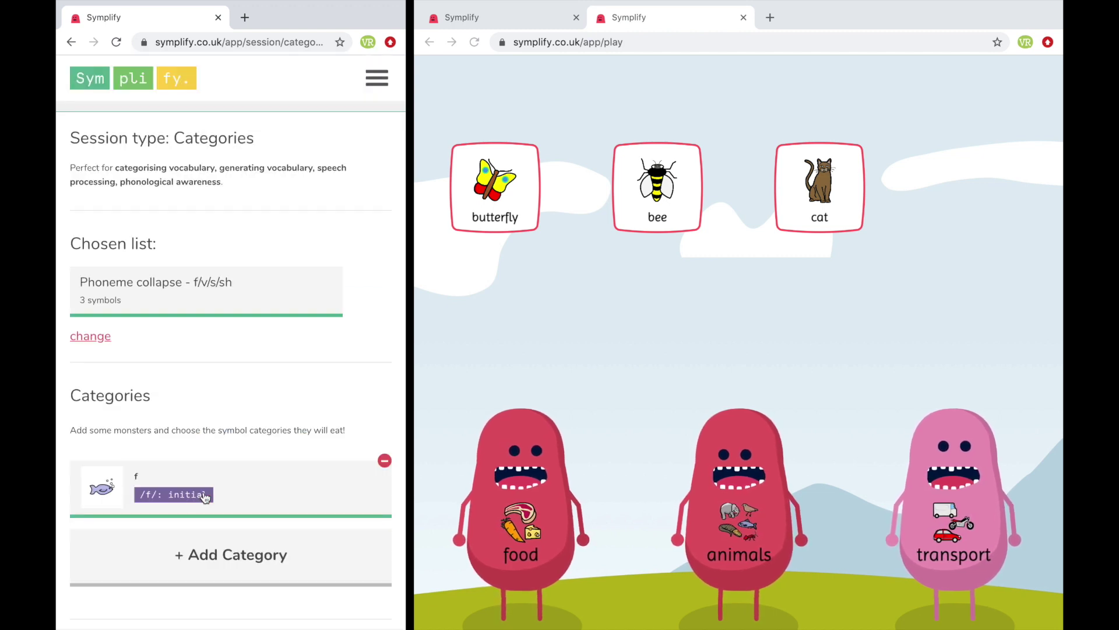
Step: Add a category "v" with the van image and a phoneme filter for /v/ in initial position
{"action": "scroll", "coordinate": [212, 400], "scroll_direction": "down", "scroll_amount": 2}
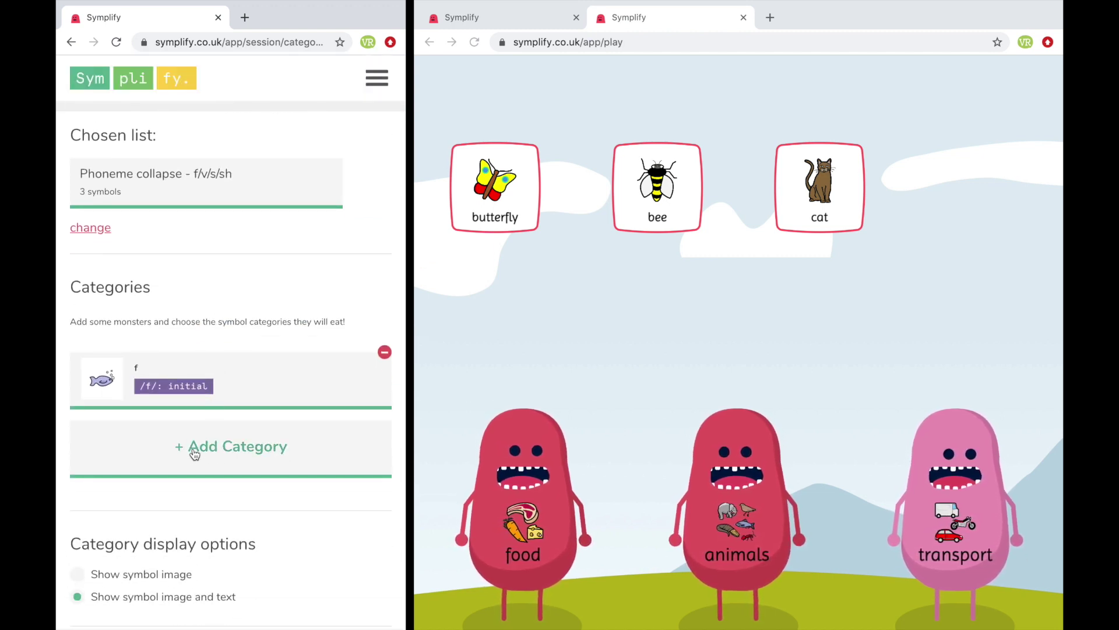
{"action": "left_click", "coordinate": [196, 453]}
{"action": "type", "text": "v"}
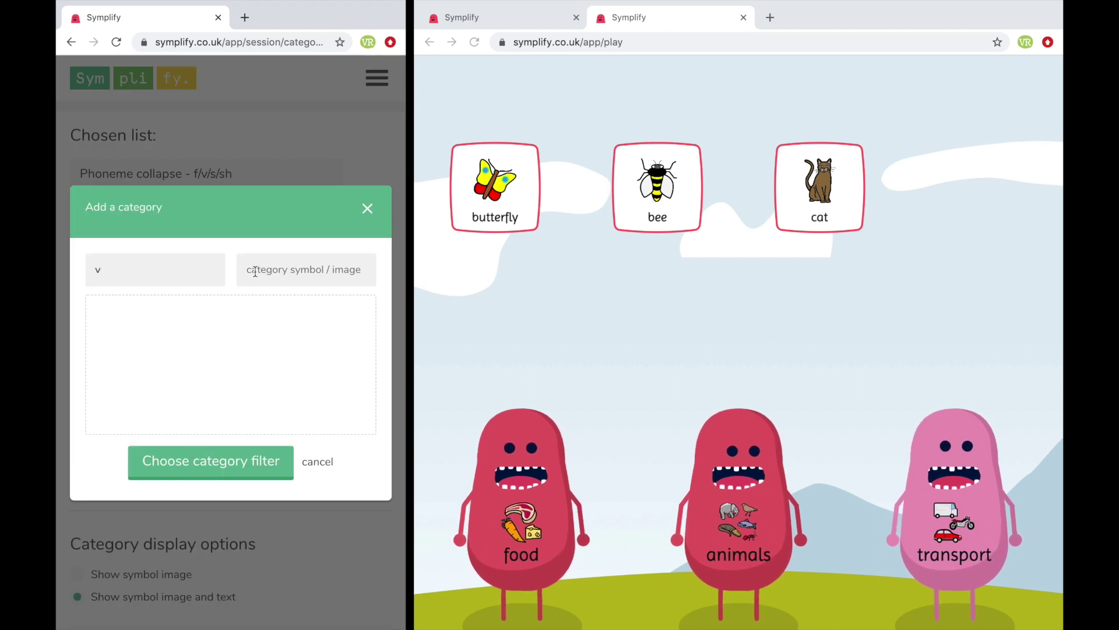
{"action": "type", "text": "van"}
{"action": "left_click", "coordinate": [120, 350]}
{"action": "left_click", "coordinate": [169, 465]}
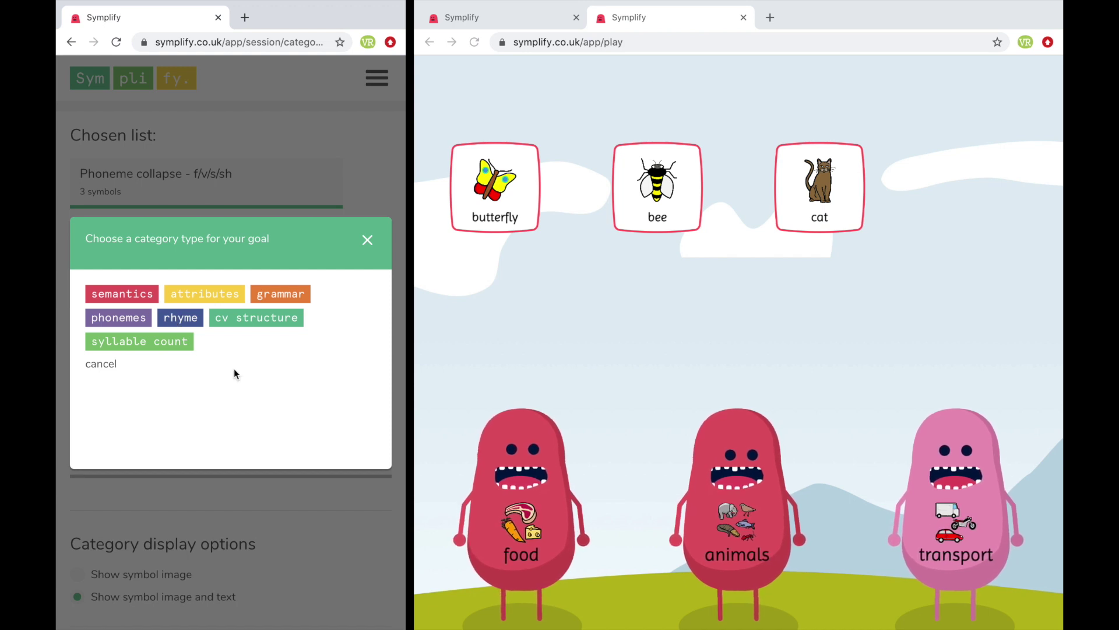
{"action": "left_click", "coordinate": [111, 320]}
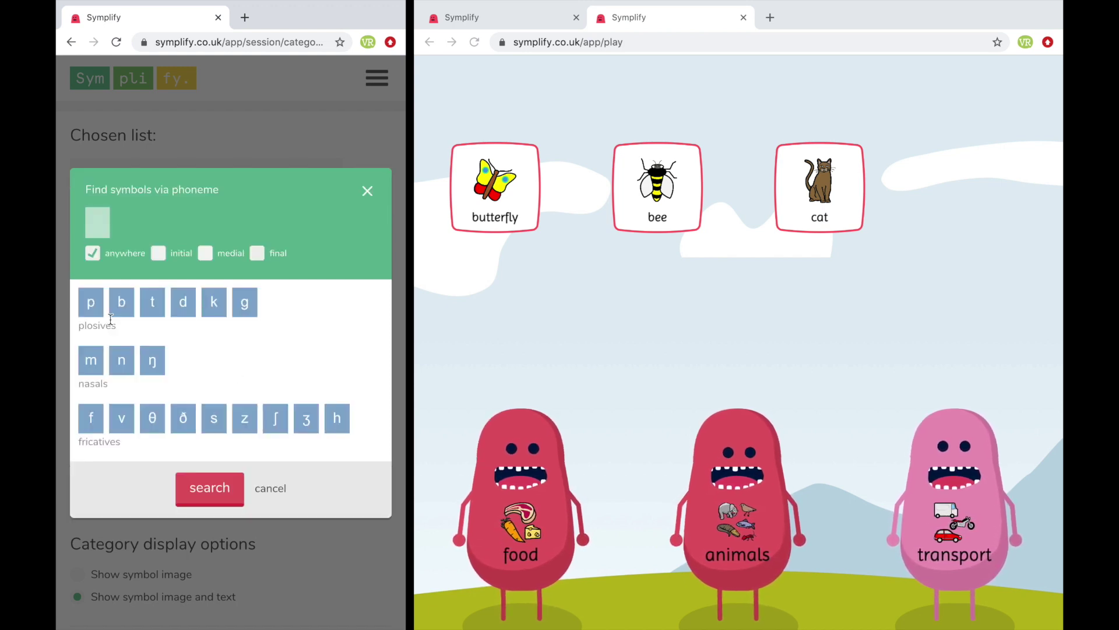
{"action": "left_click", "coordinate": [120, 418]}
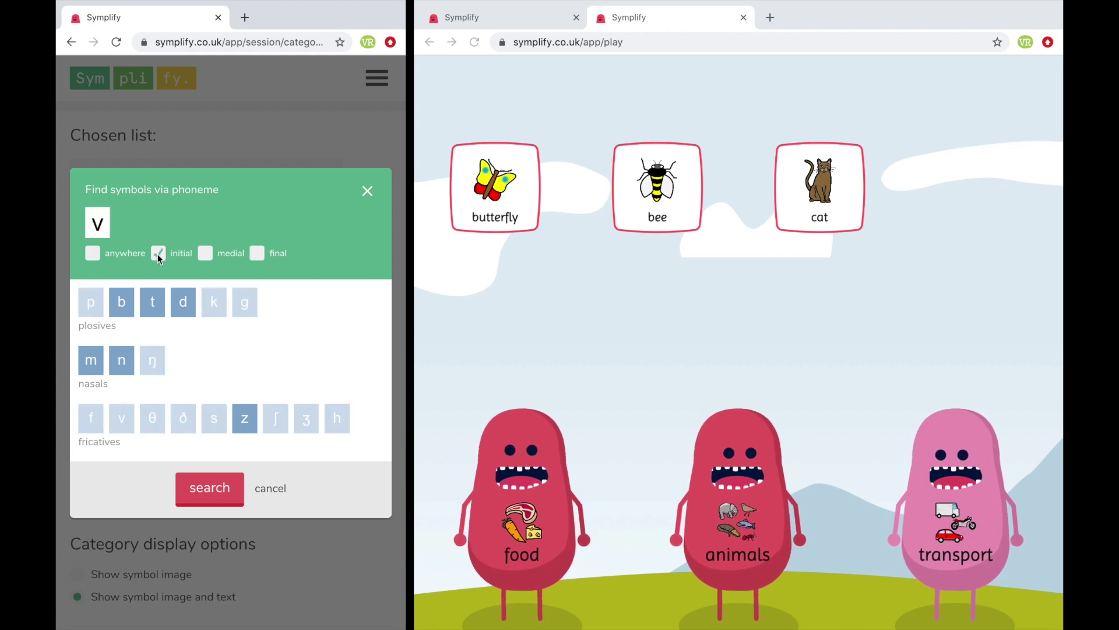
{"action": "left_click", "coordinate": [210, 490]}
Step: Add a category "s" with the dark patterned snake image and a phoneme filter for /s/ in initial position
{"action": "scroll", "coordinate": [201, 528], "scroll_direction": "down", "scroll_amount": 1}
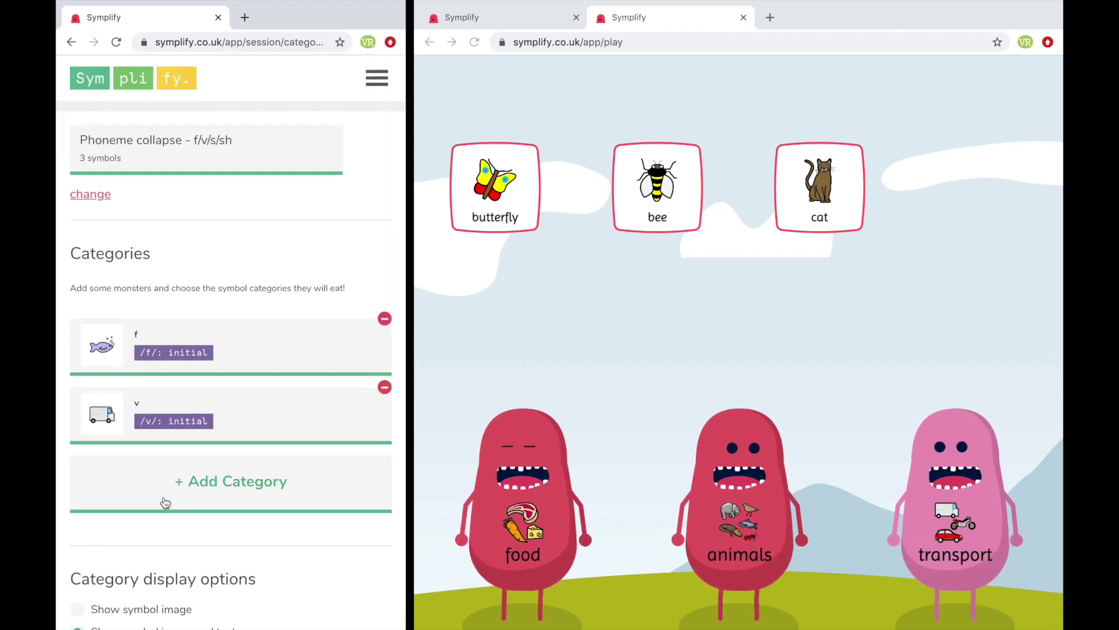
{"action": "left_click", "coordinate": [165, 503]}
{"action": "type", "text": "s"}
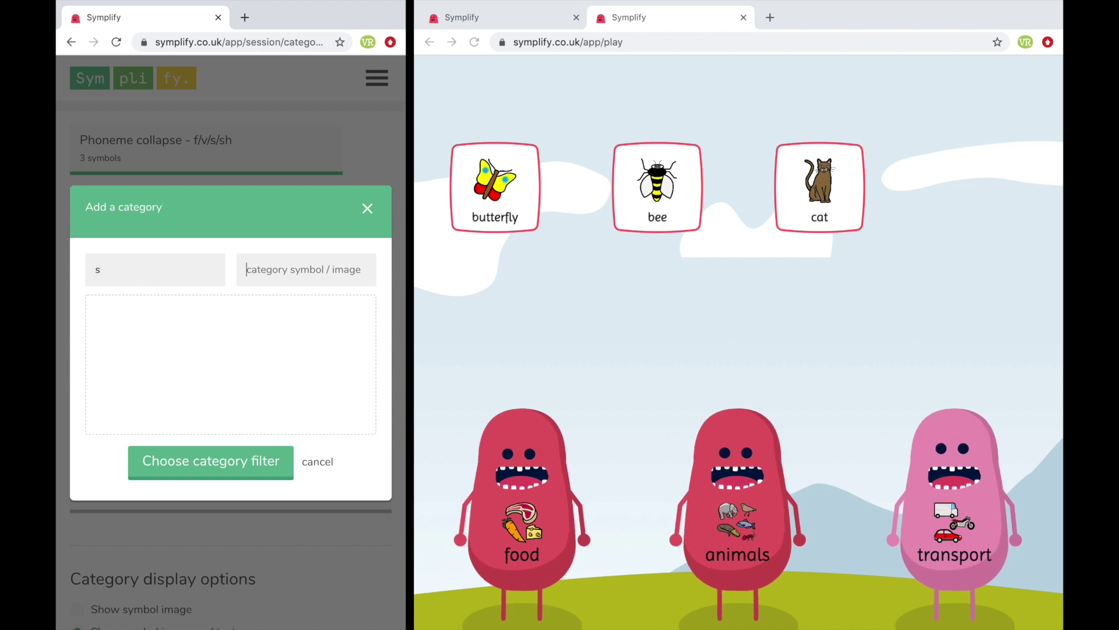
{"action": "type", "text": "snake"}
{"action": "left_click", "coordinate": [135, 341]}
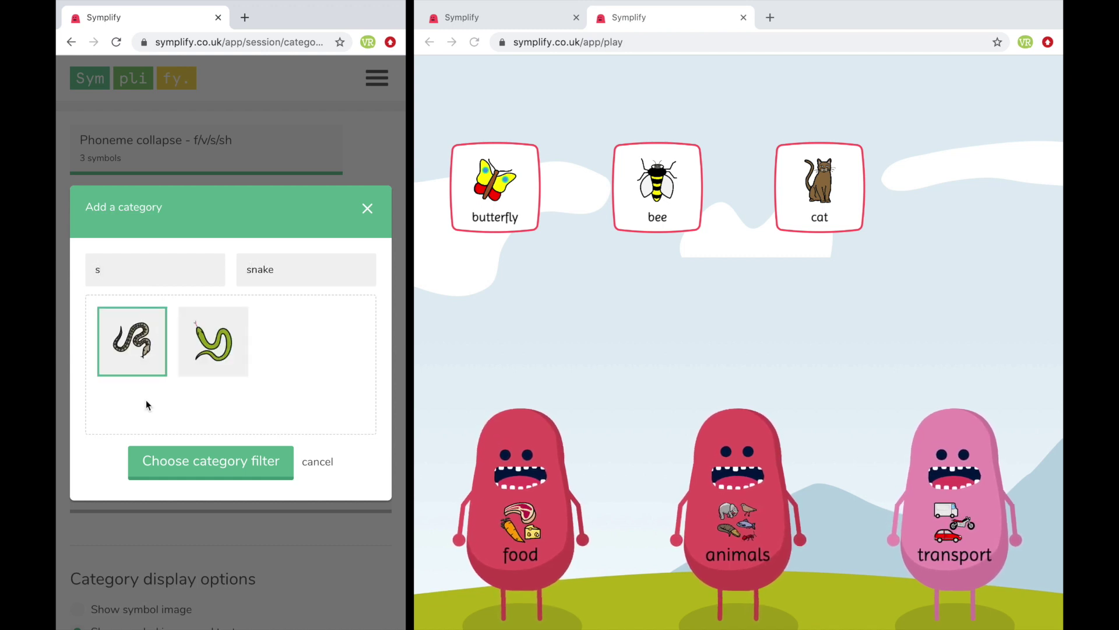
{"action": "left_click", "coordinate": [162, 463]}
{"action": "left_click", "coordinate": [116, 326]}
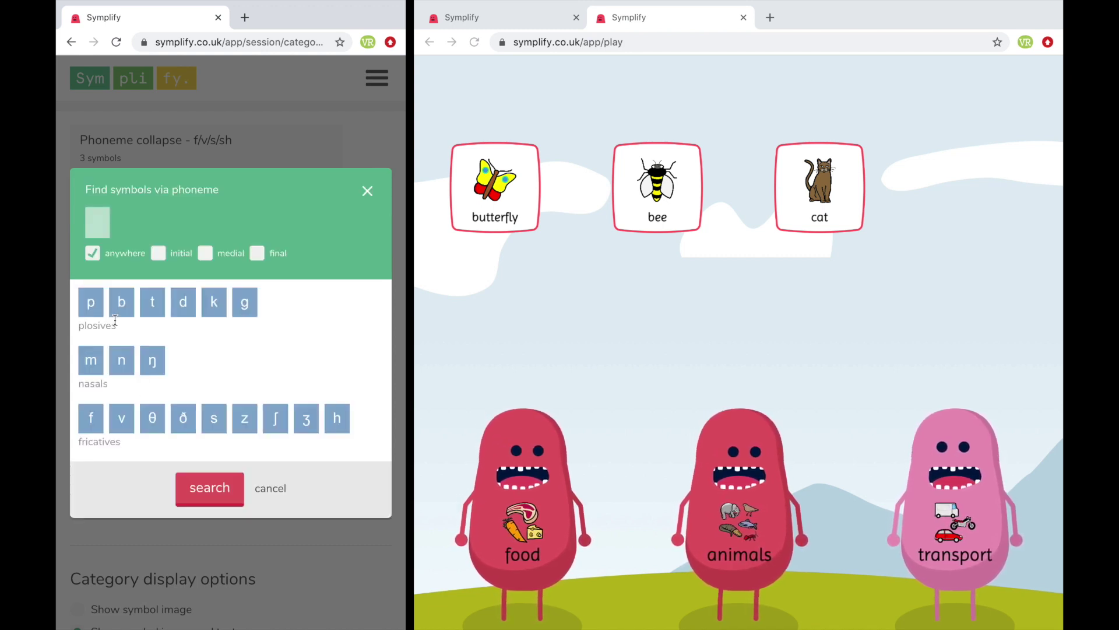
{"action": "left_click", "coordinate": [213, 423]}
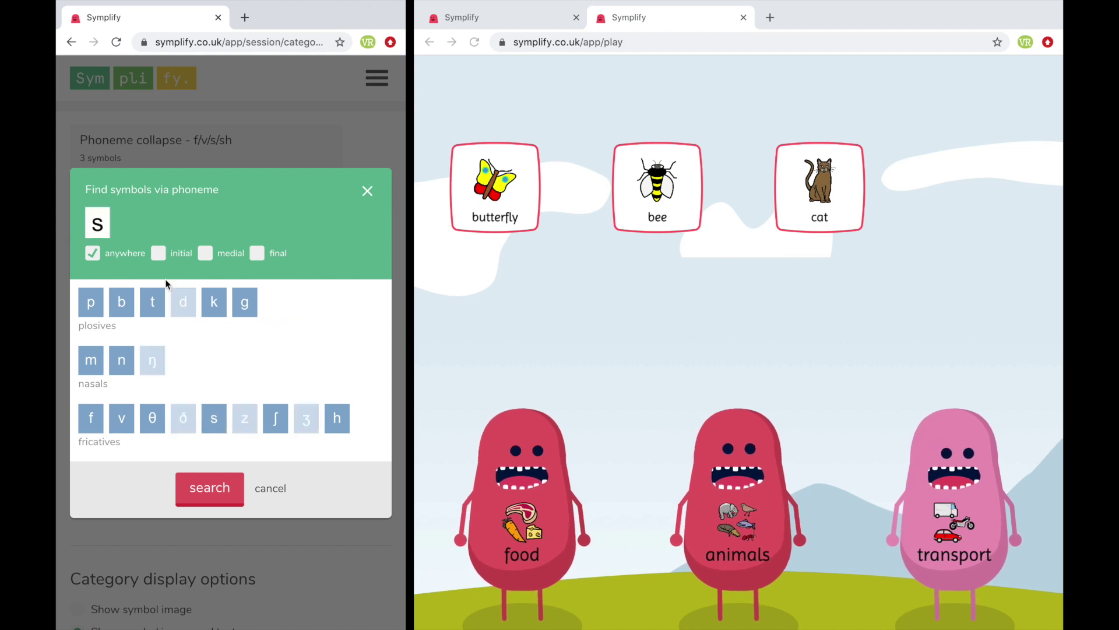
{"action": "left_click", "coordinate": [201, 494]}
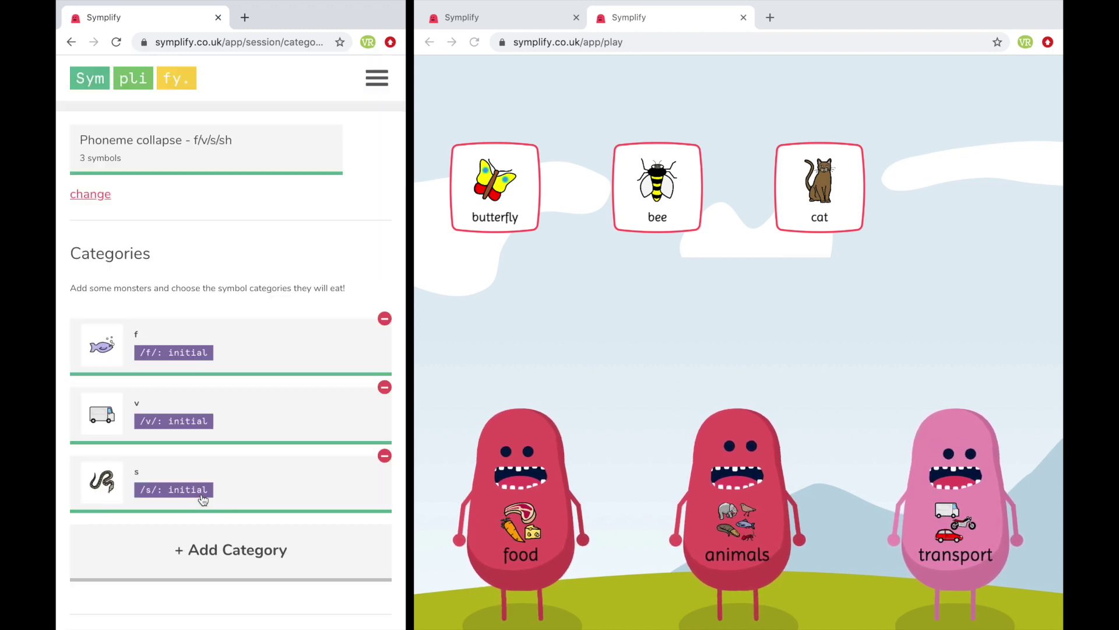
Step: Add a category "sh" with the finger-on-lips image from a "quiet" search and a phoneme filter for initial /ʃ/
{"action": "scroll", "coordinate": [220, 537], "scroll_direction": "down", "scroll_amount": 1}
{"action": "left_click", "coordinate": [200, 511]}
{"action": "type", "text": "sh"}
{"action": "key", "text": "Tab"}
{"action": "type", "text": "quiet"}
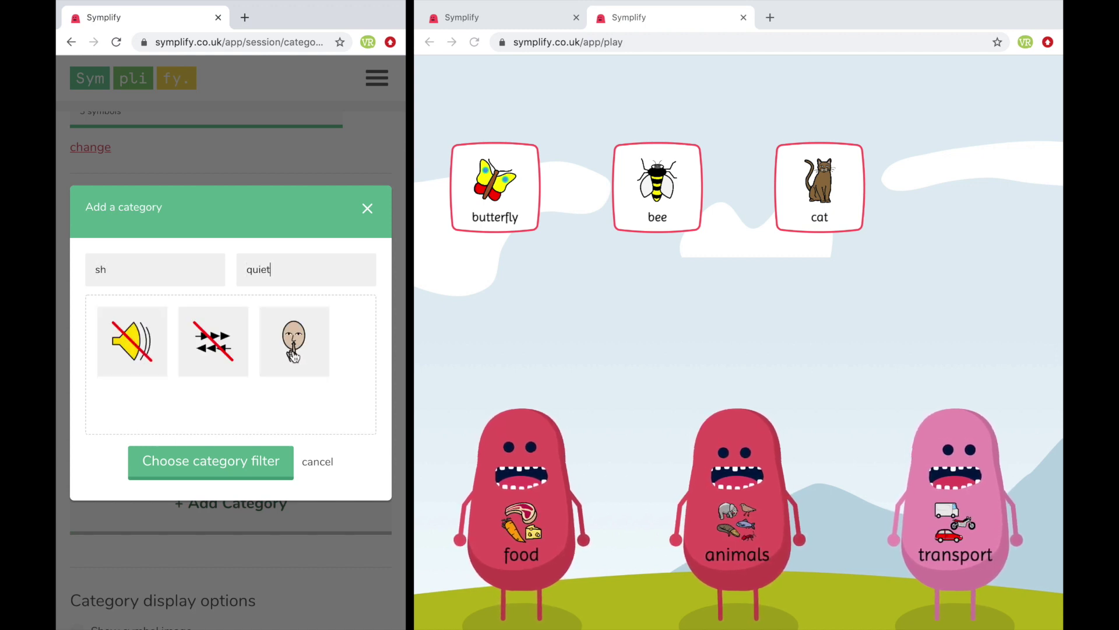
{"action": "left_click", "coordinate": [293, 354]}
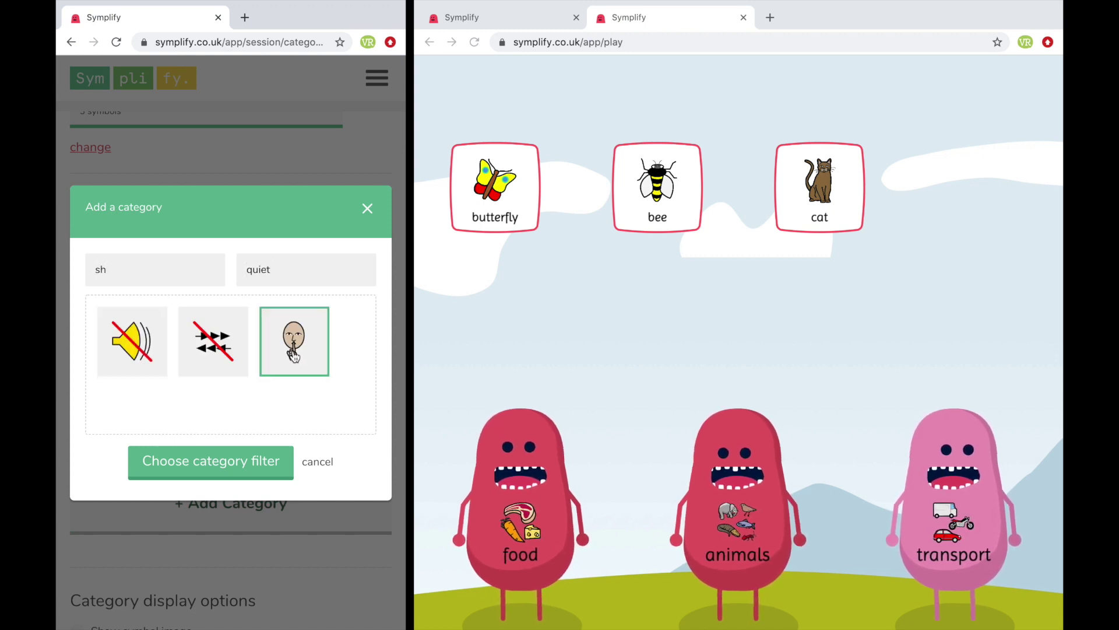
{"action": "left_click", "coordinate": [247, 462]}
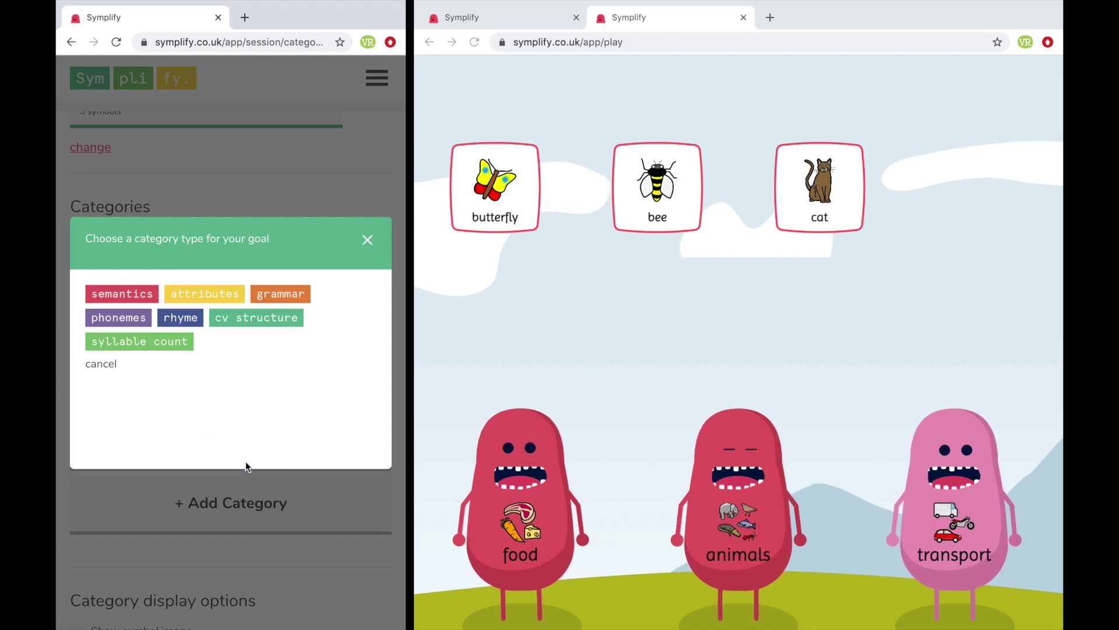
{"action": "left_click", "coordinate": [110, 321]}
{"action": "scroll", "coordinate": [199, 347], "scroll_direction": "down", "scroll_amount": 1}
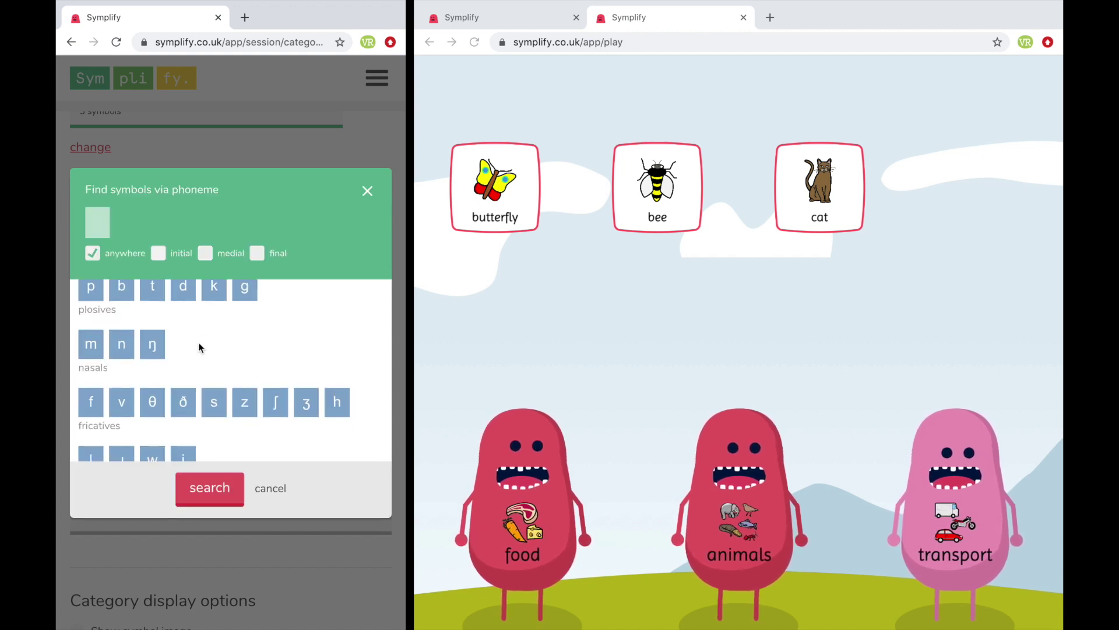
{"action": "left_click", "coordinate": [275, 402]}
{"action": "left_click", "coordinate": [198, 503]}
Step: Enable assessment mode in the therapy options and start the session on the connected devices
{"action": "scroll", "coordinate": [245, 474], "scroll_direction": "down", "scroll_amount": 4}
{"action": "scroll", "coordinate": [271, 483], "scroll_direction": "down", "scroll_amount": 2}
{"action": "scroll", "coordinate": [270, 483], "scroll_direction": "down", "scroll_amount": 1}
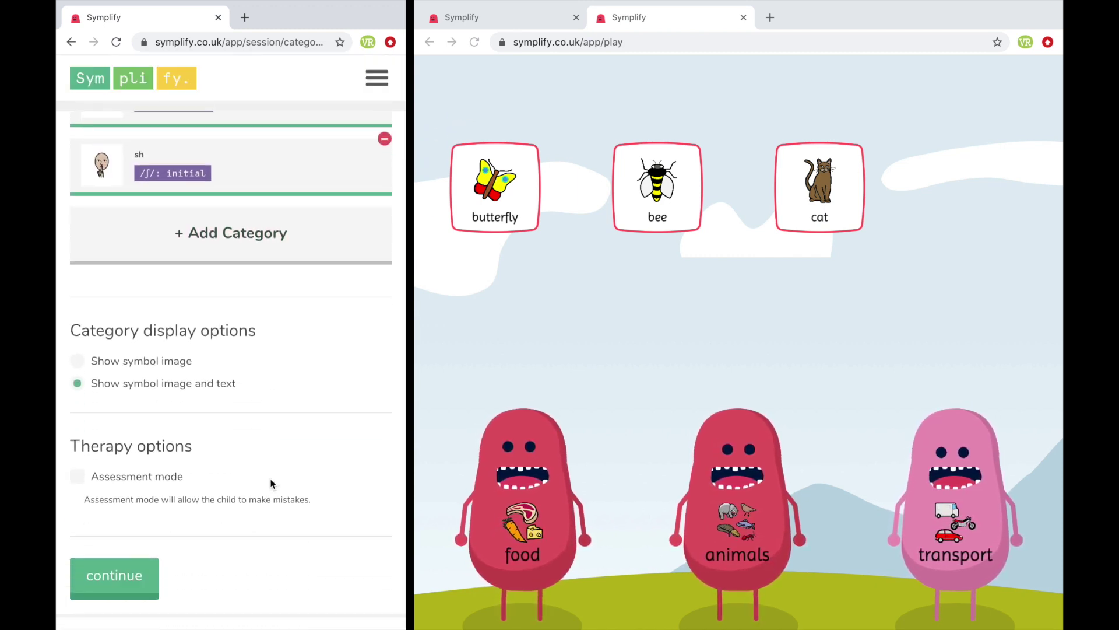
{"action": "scroll", "coordinate": [270, 478], "scroll_direction": "down", "scroll_amount": 1}
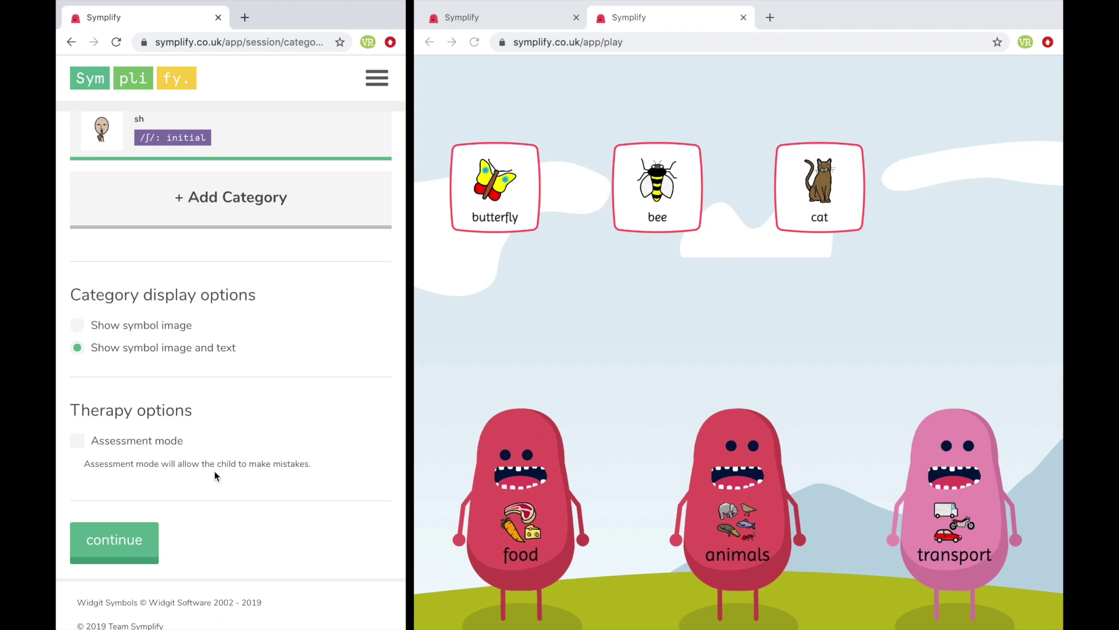
{"action": "left_click", "coordinate": [80, 440]}
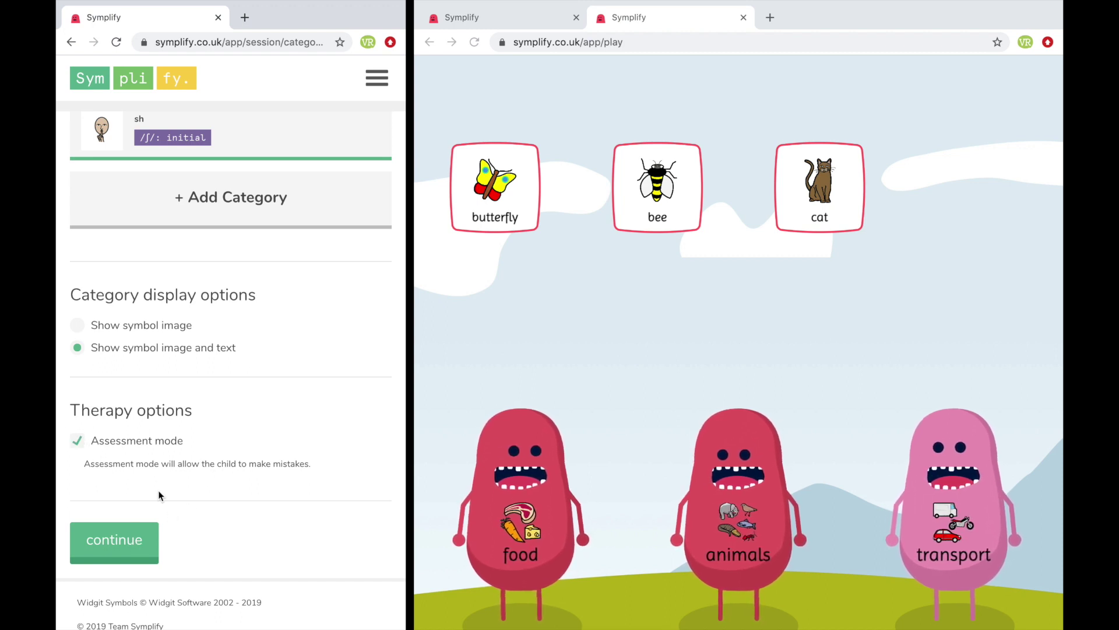
{"action": "left_click", "coordinate": [109, 542]}
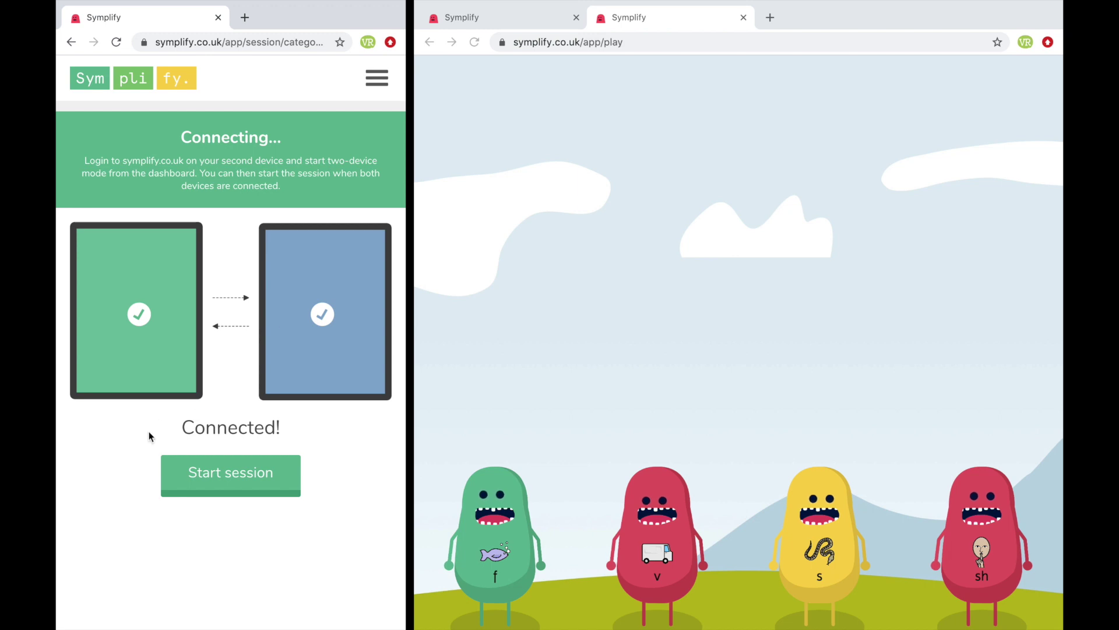
{"action": "left_click", "coordinate": [241, 475]}
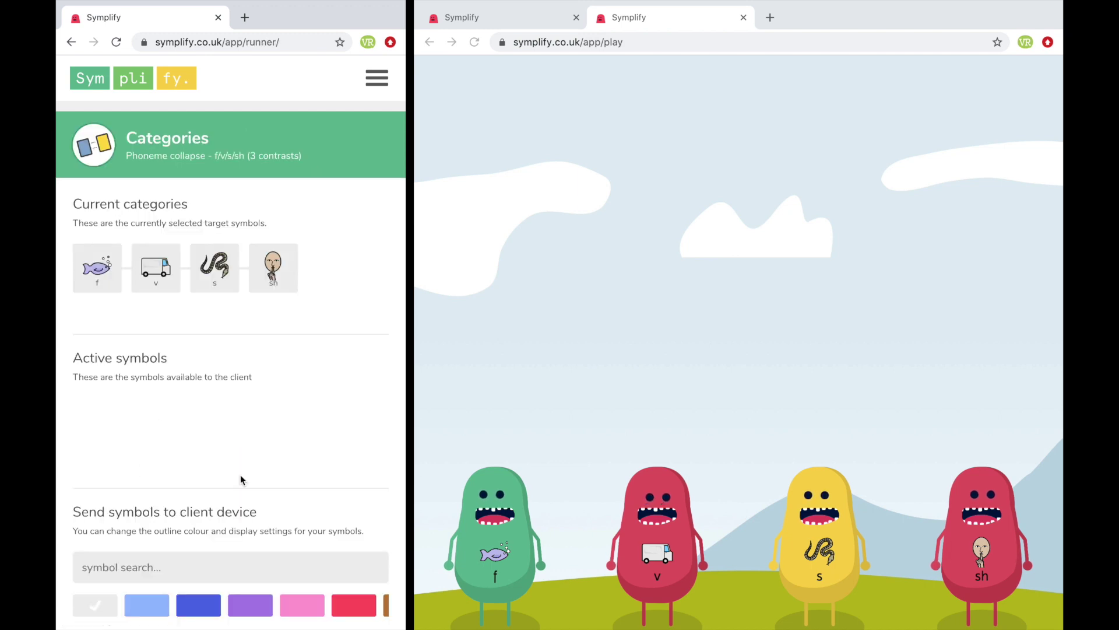
Step: Send the sign, vine, foal, van, fine and shine symbols to the client device
{"action": "scroll", "coordinate": [314, 373], "scroll_direction": "down", "scroll_amount": 8}
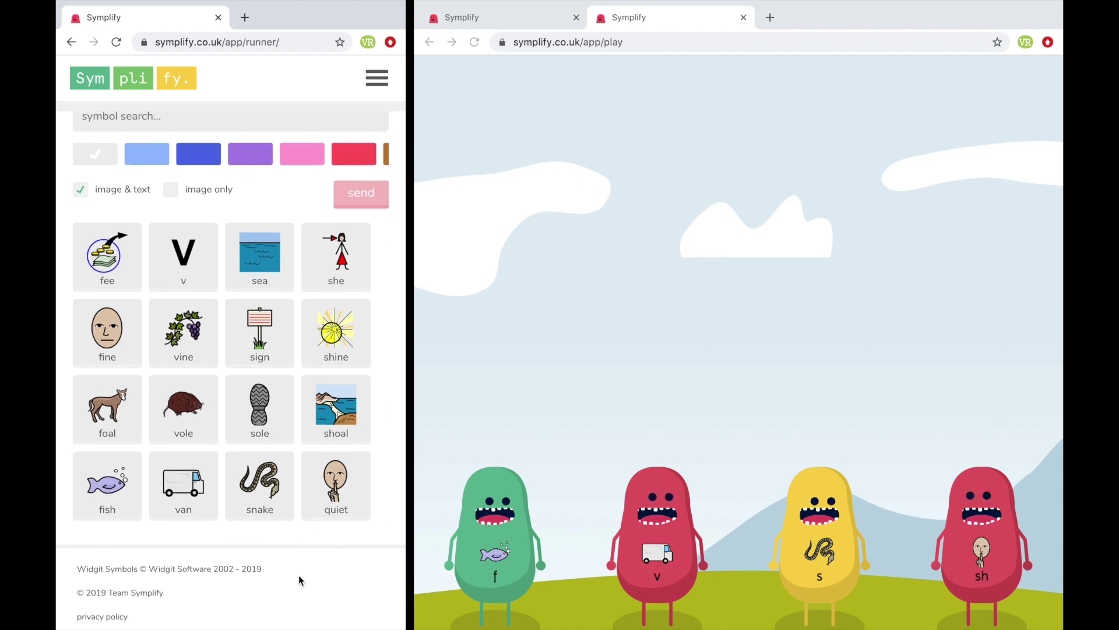
{"action": "scroll", "coordinate": [294, 565], "scroll_direction": "up", "scroll_amount": 1}
{"action": "left_click", "coordinate": [256, 381]}
{"action": "left_click", "coordinate": [183, 384]}
{"action": "left_click", "coordinate": [101, 458]}
{"action": "left_click", "coordinate": [169, 548]}
{"action": "left_click", "coordinate": [106, 370]}
{"action": "left_click", "coordinate": [348, 376]}
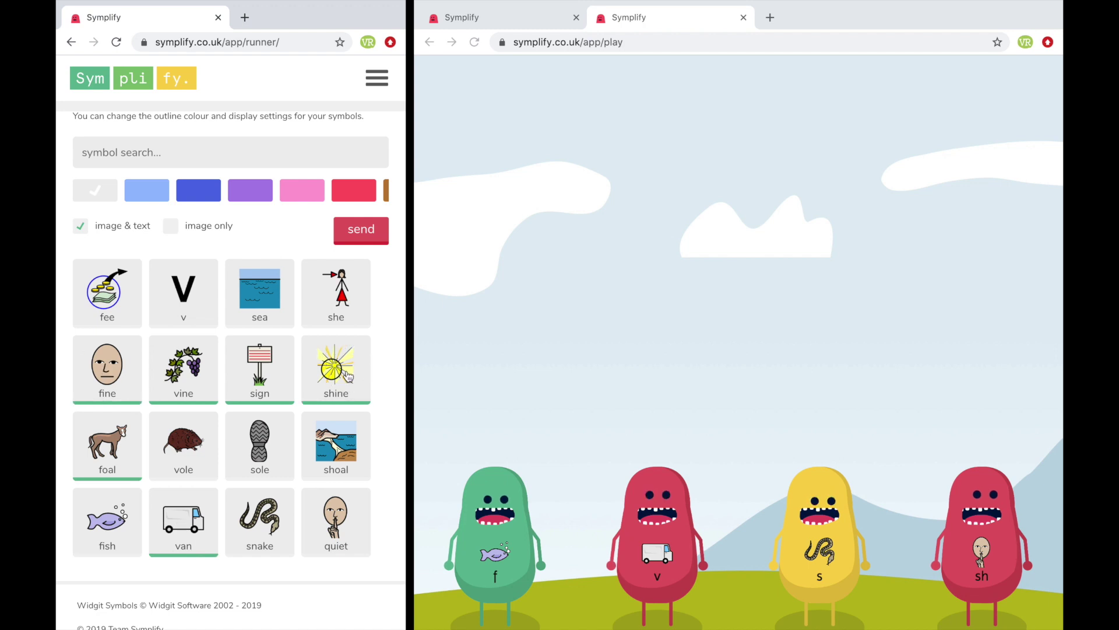
{"action": "scroll", "coordinate": [220, 266], "scroll_direction": "up", "scroll_amount": 1}
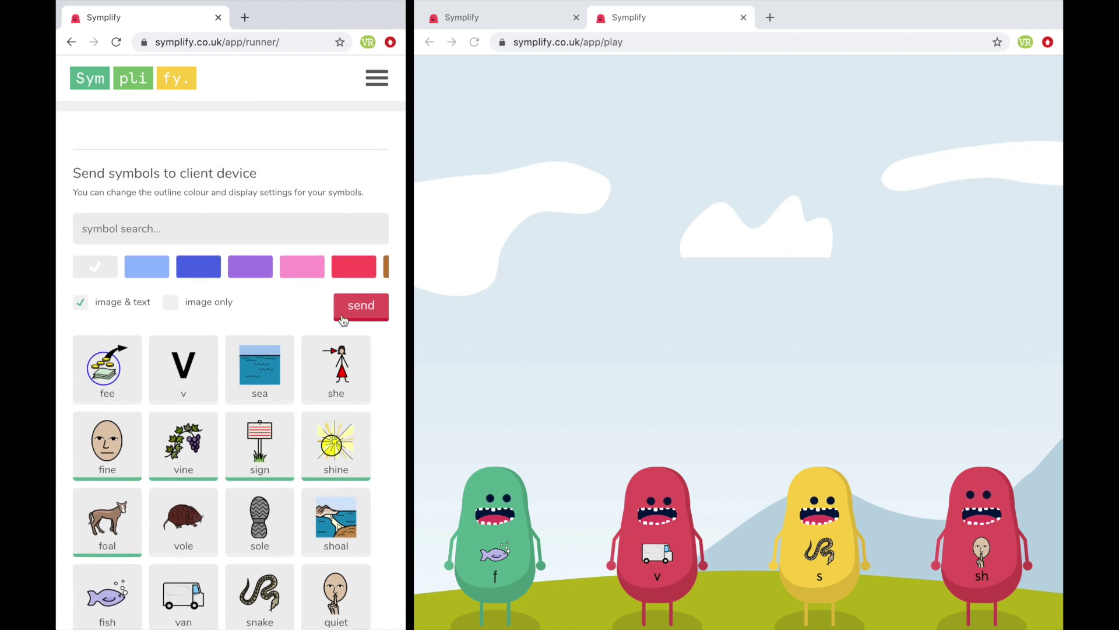
{"action": "left_click", "coordinate": [361, 315]}
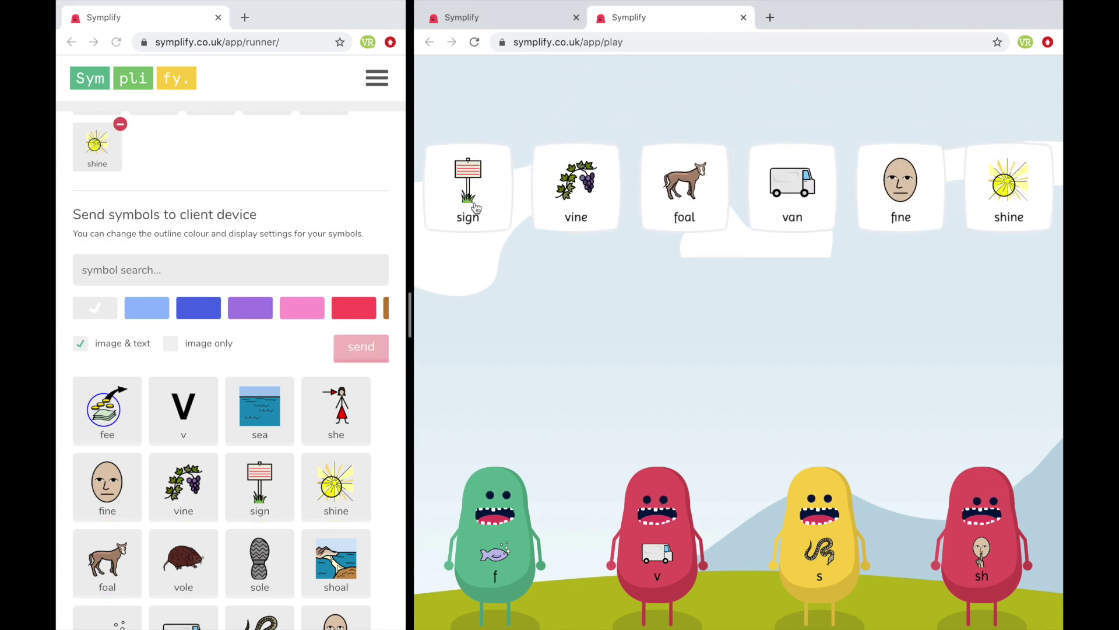
Step: Feed the sign, vine, foal and fine symbols to the f monster, van to the v monster and shine to the sh monster
{"action": "left_click_drag", "start_coordinate": [467, 197], "coordinate": [496, 501]}
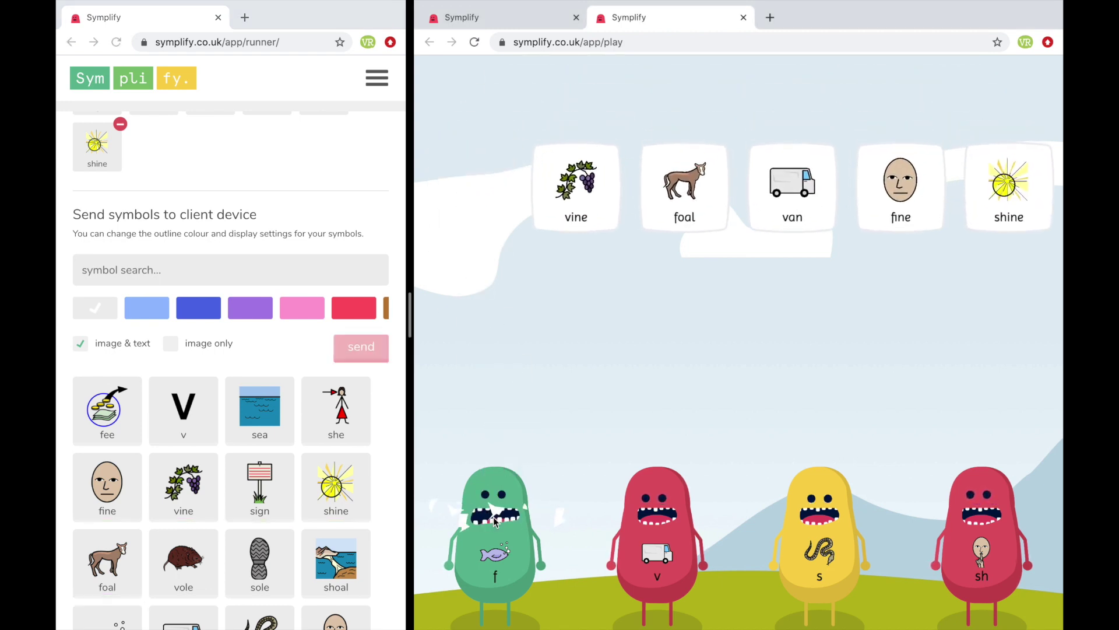
{"action": "left_click_drag", "start_coordinate": [576, 186], "coordinate": [476, 531]}
{"action": "left_click_drag", "start_coordinate": [685, 186], "coordinate": [513, 460]}
{"action": "left_click_drag", "start_coordinate": [792, 187], "coordinate": [670, 518]}
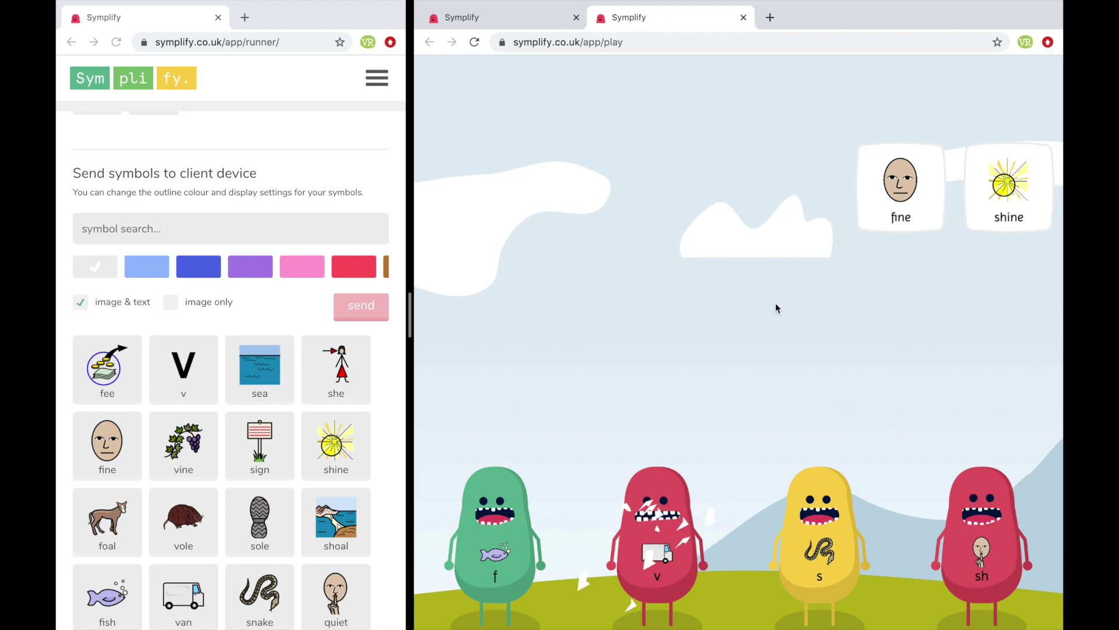
{"action": "left_click_drag", "start_coordinate": [901, 184], "coordinate": [507, 466]}
{"action": "left_click_drag", "start_coordinate": [999, 226], "coordinate": [988, 549]}
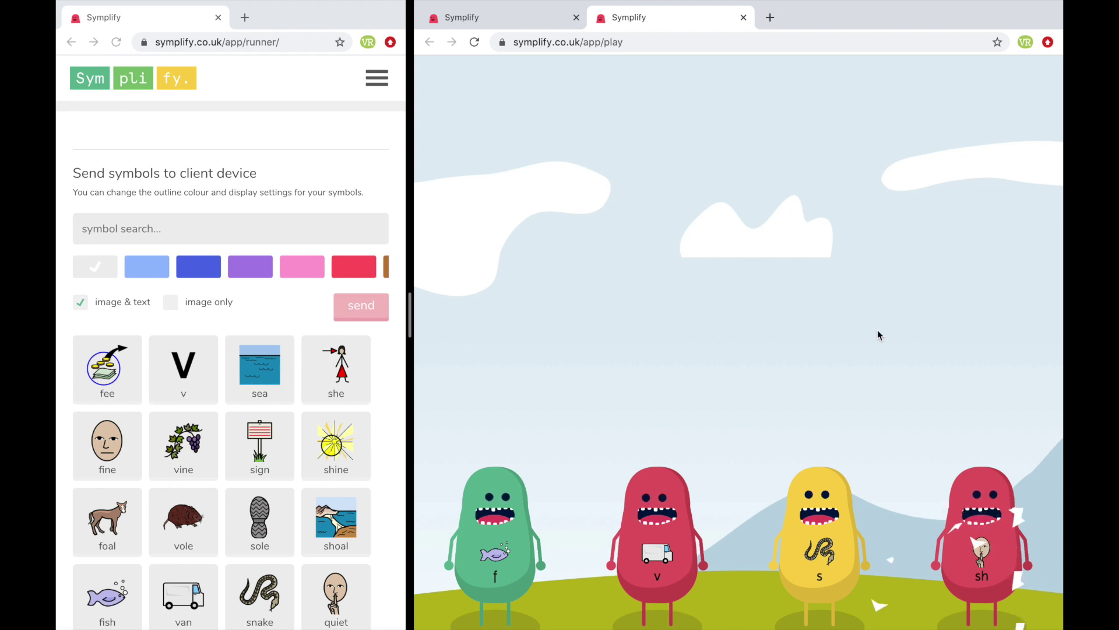
{"action": "scroll", "coordinate": [210, 237], "scroll_direction": "down", "scroll_amount": 1}
{"action": "scroll", "coordinate": [210, 238], "scroll_direction": "down", "scroll_amount": 1}
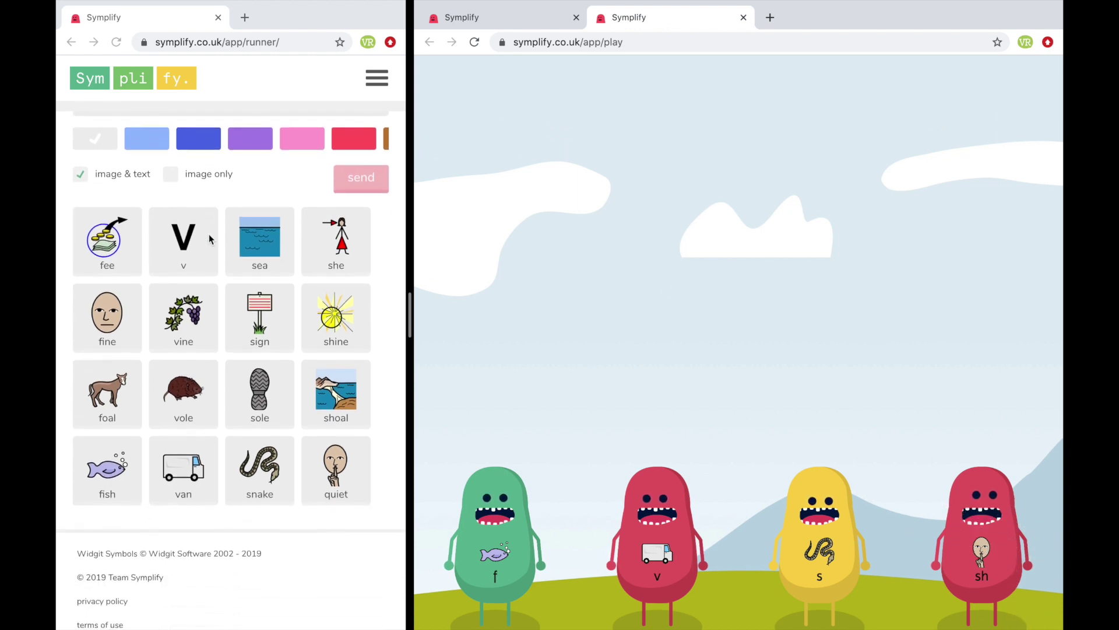
{"action": "scroll", "coordinate": [210, 237], "scroll_direction": "up", "scroll_amount": 7}
{"action": "scroll", "coordinate": [209, 233], "scroll_direction": "down", "scroll_amount": 1}
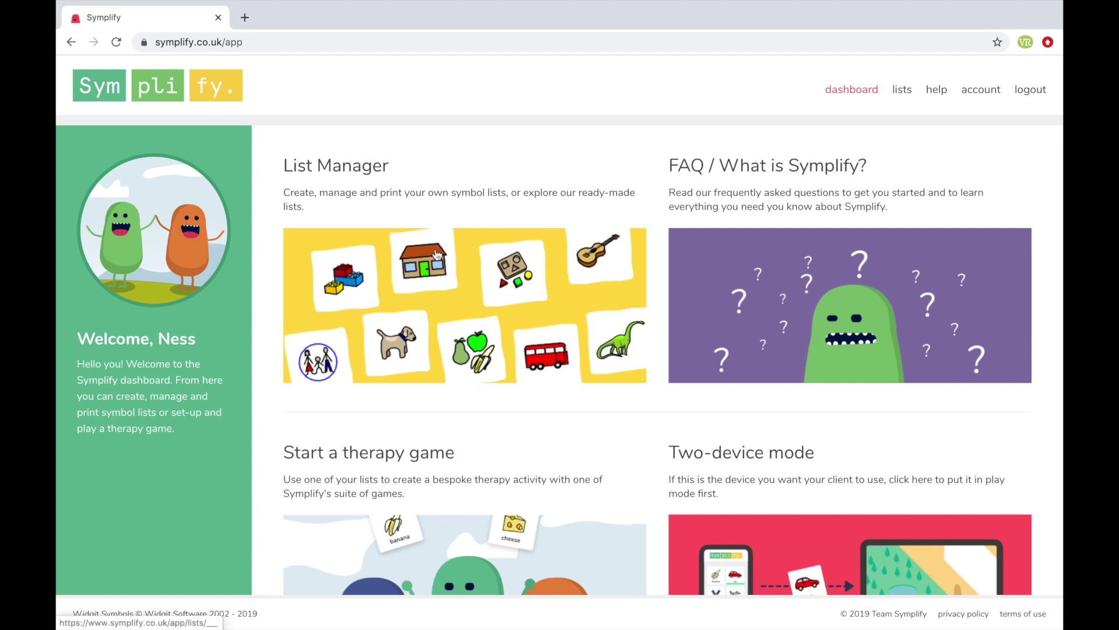
Step: Search the saved lists in the List Manager for "SD" and open the "SD gliding minimal pairs" list
{"action": "left_click", "coordinate": [327, 168]}
{"action": "left_click", "coordinate": [432, 171]}
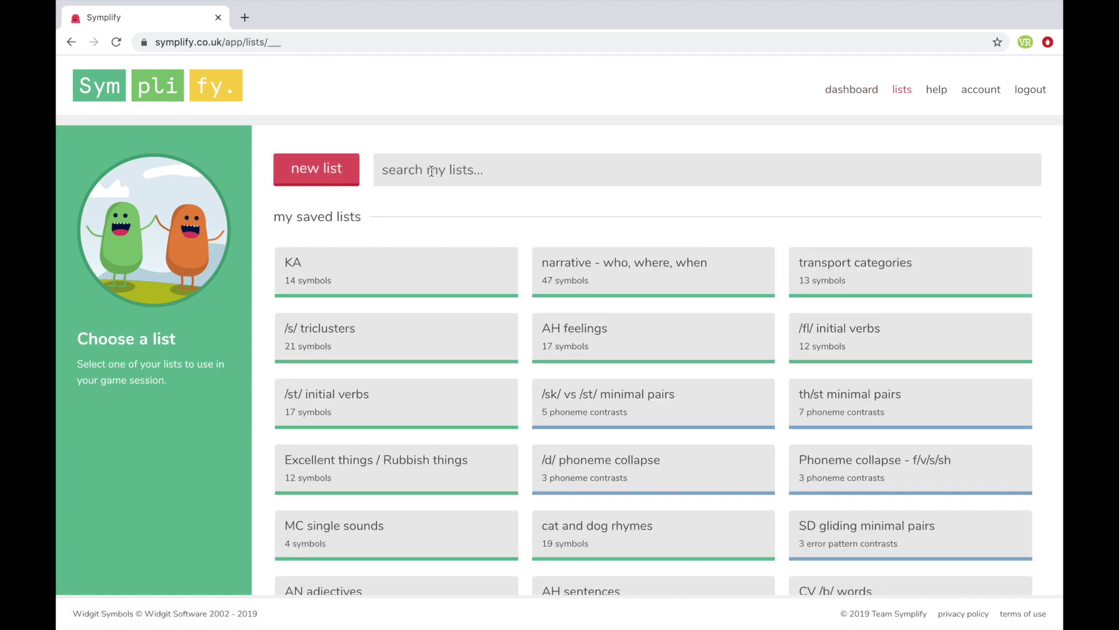
{"action": "type", "text": "S"}
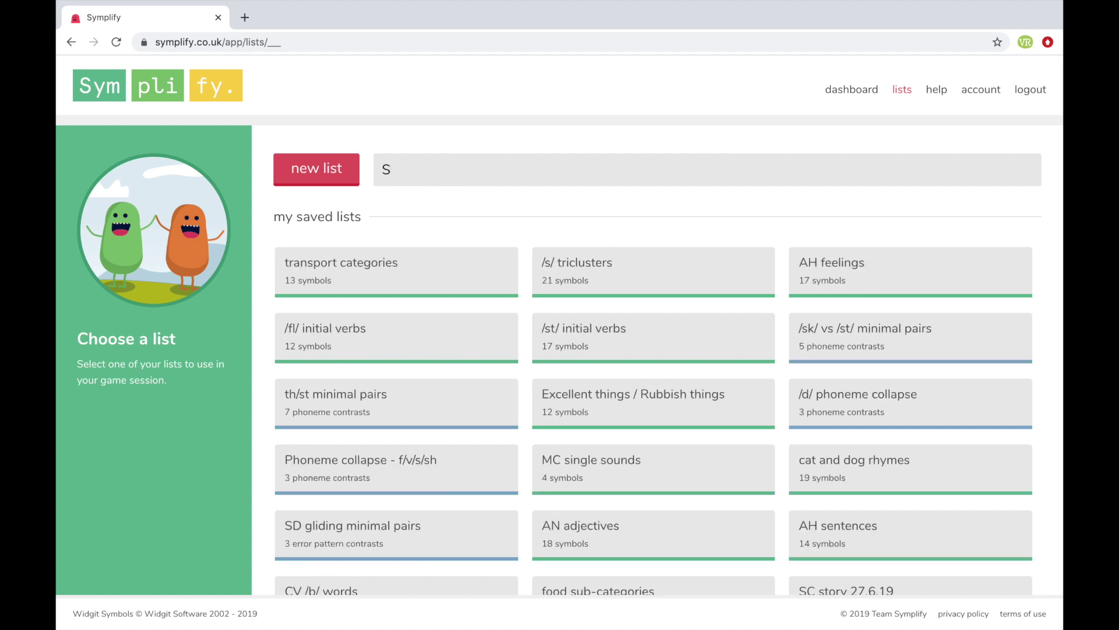
{"action": "type", "text": "D"}
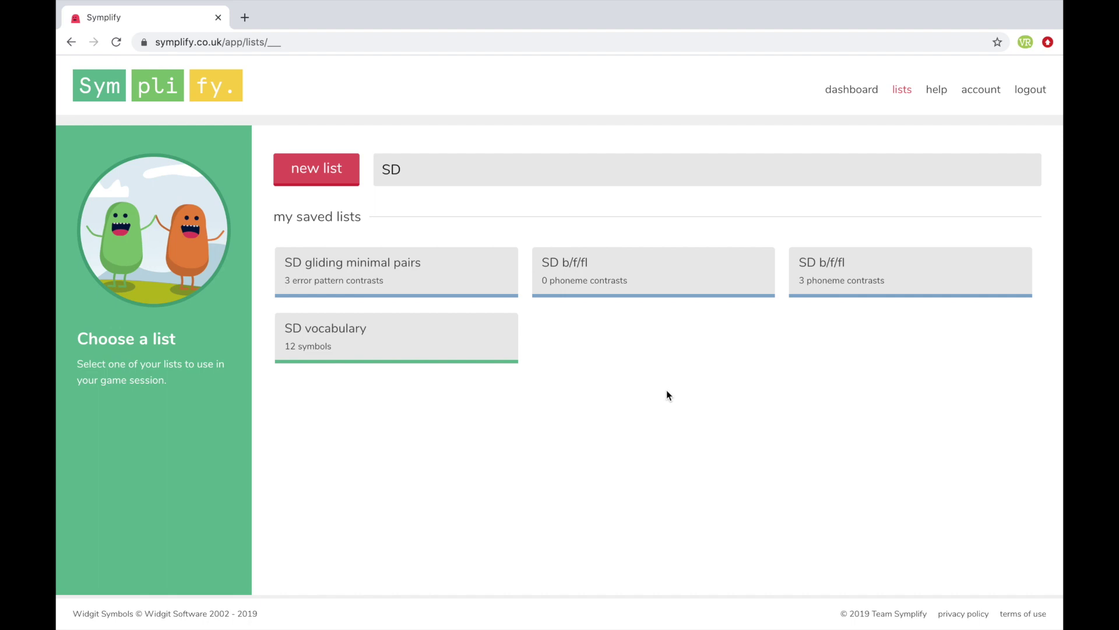
{"action": "left_click", "coordinate": [396, 276]}
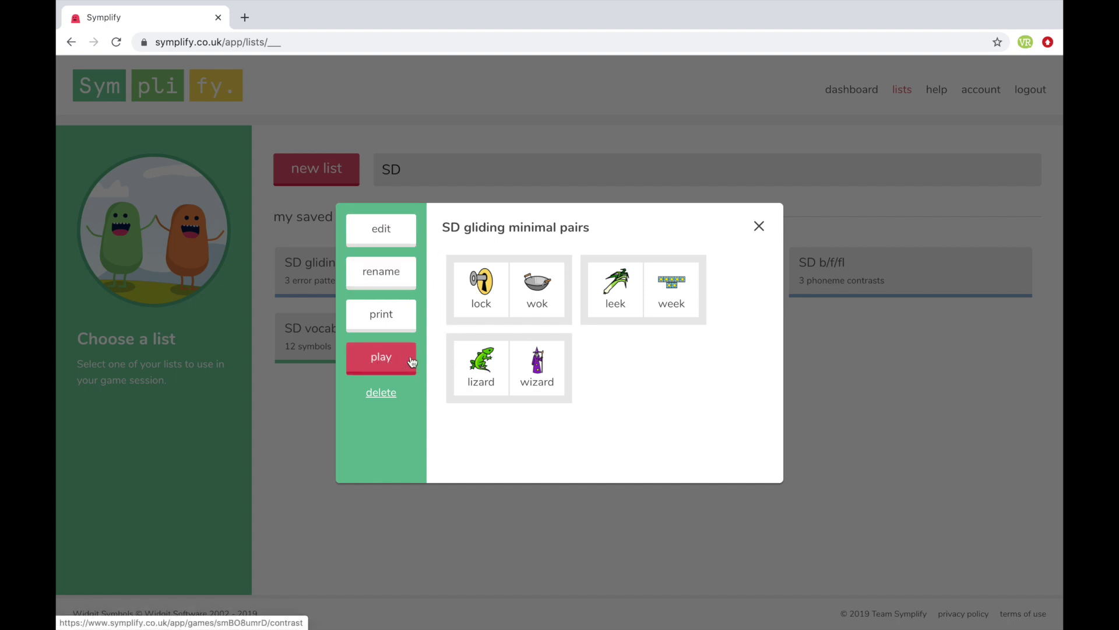
Step: Create a printable PDF of the gliding minimal pairs list with a 4x5 layout and symbol text shown
{"action": "left_click", "coordinate": [369, 318]}
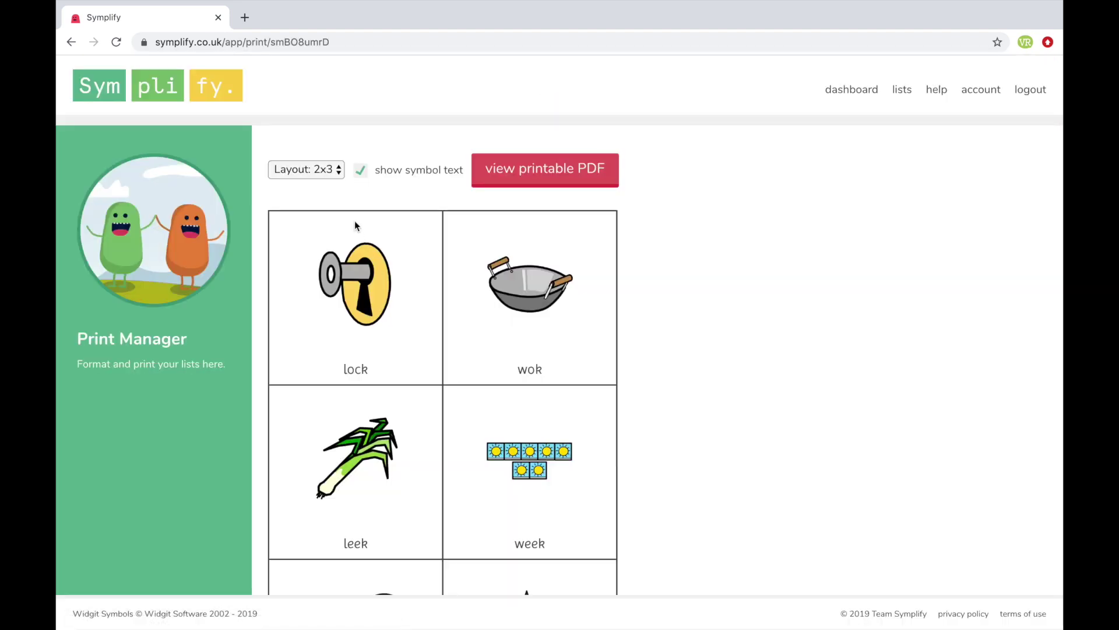
{"action": "left_click", "coordinate": [339, 173]}
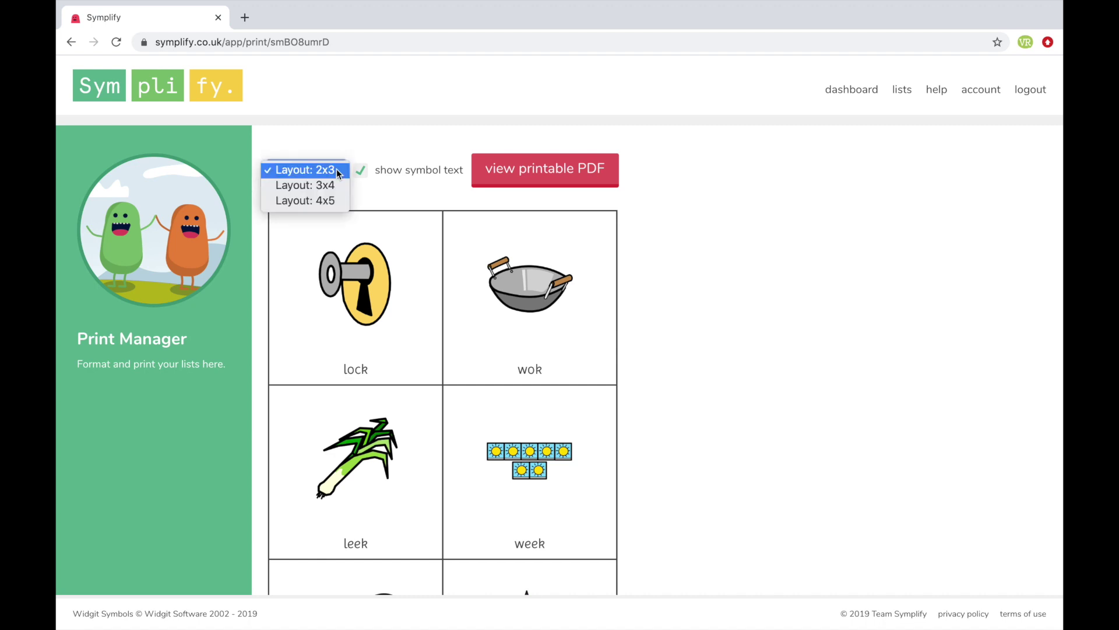
{"action": "left_click", "coordinate": [332, 204]}
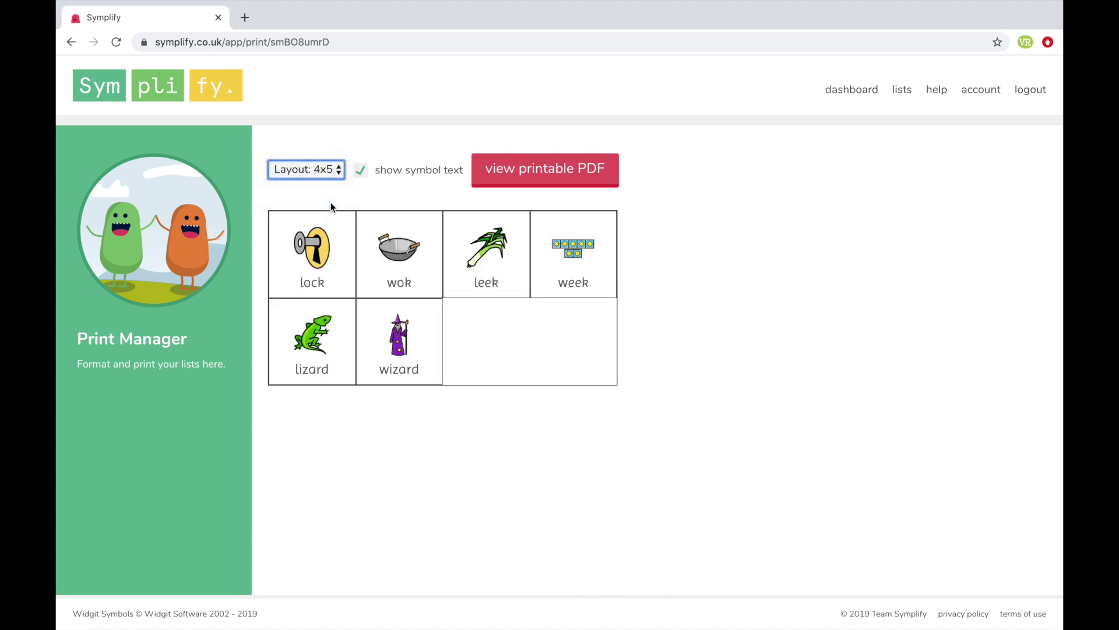
{"action": "left_click", "coordinate": [362, 176]}
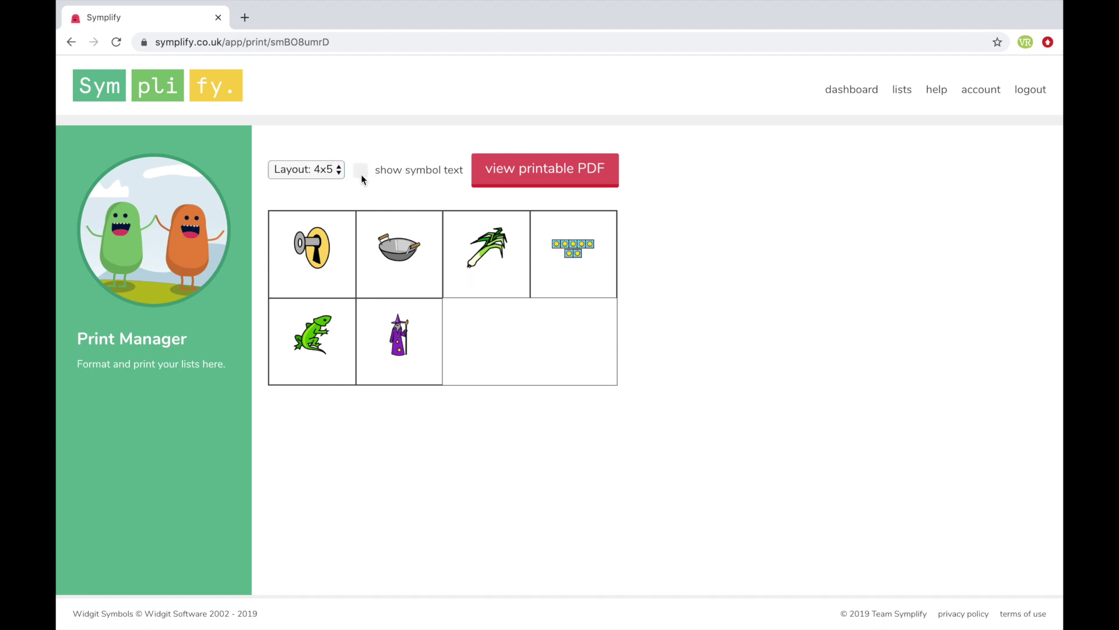
{"action": "left_click", "coordinate": [362, 174]}
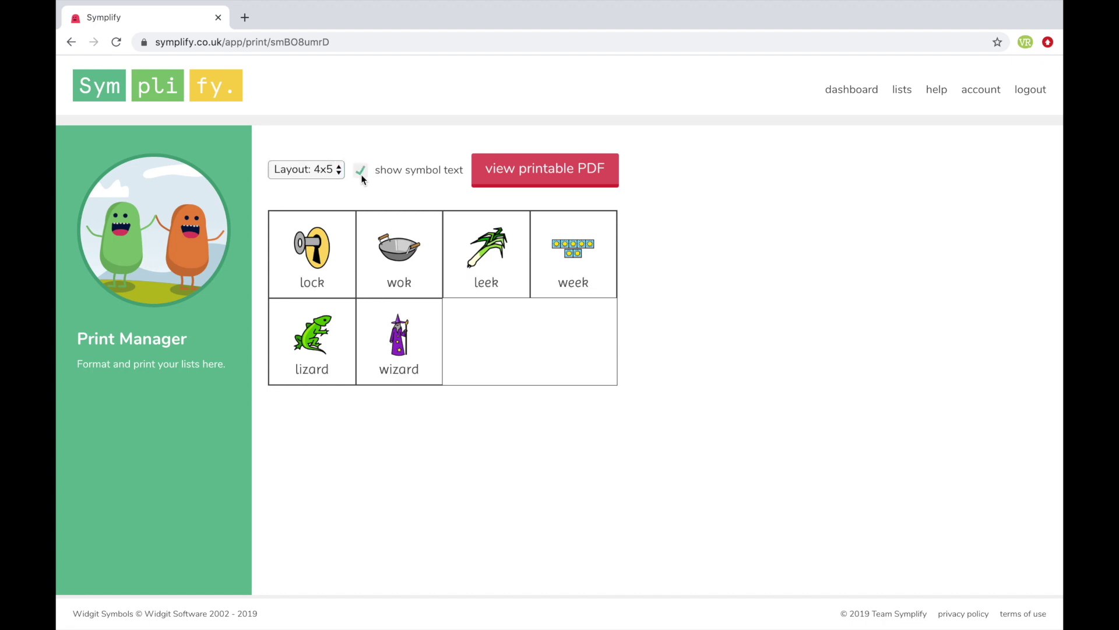
{"action": "left_click", "coordinate": [544, 175]}
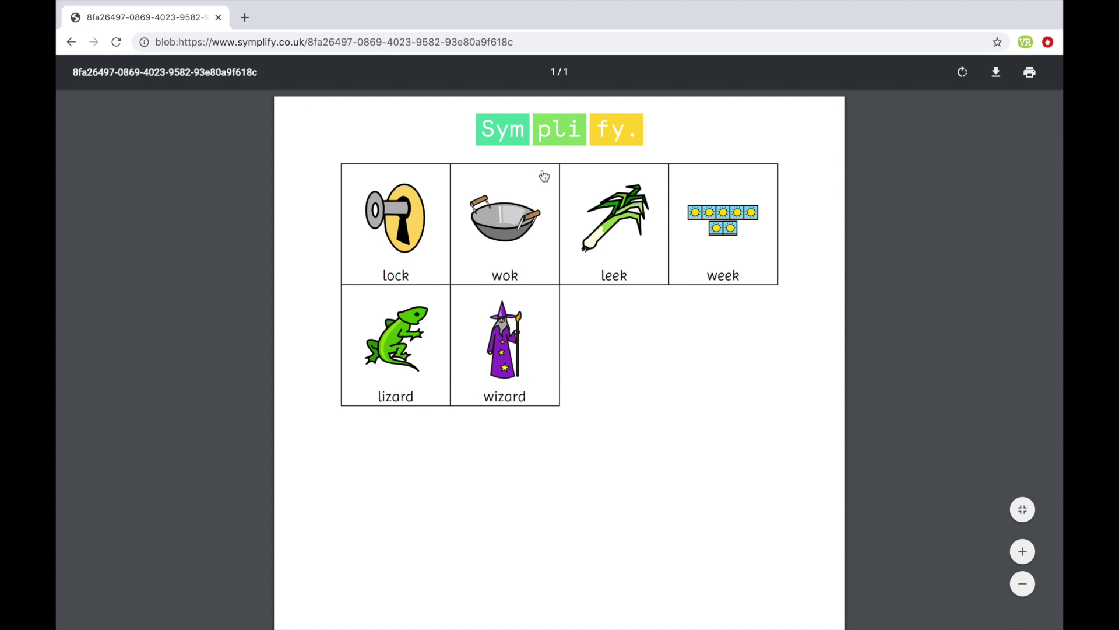